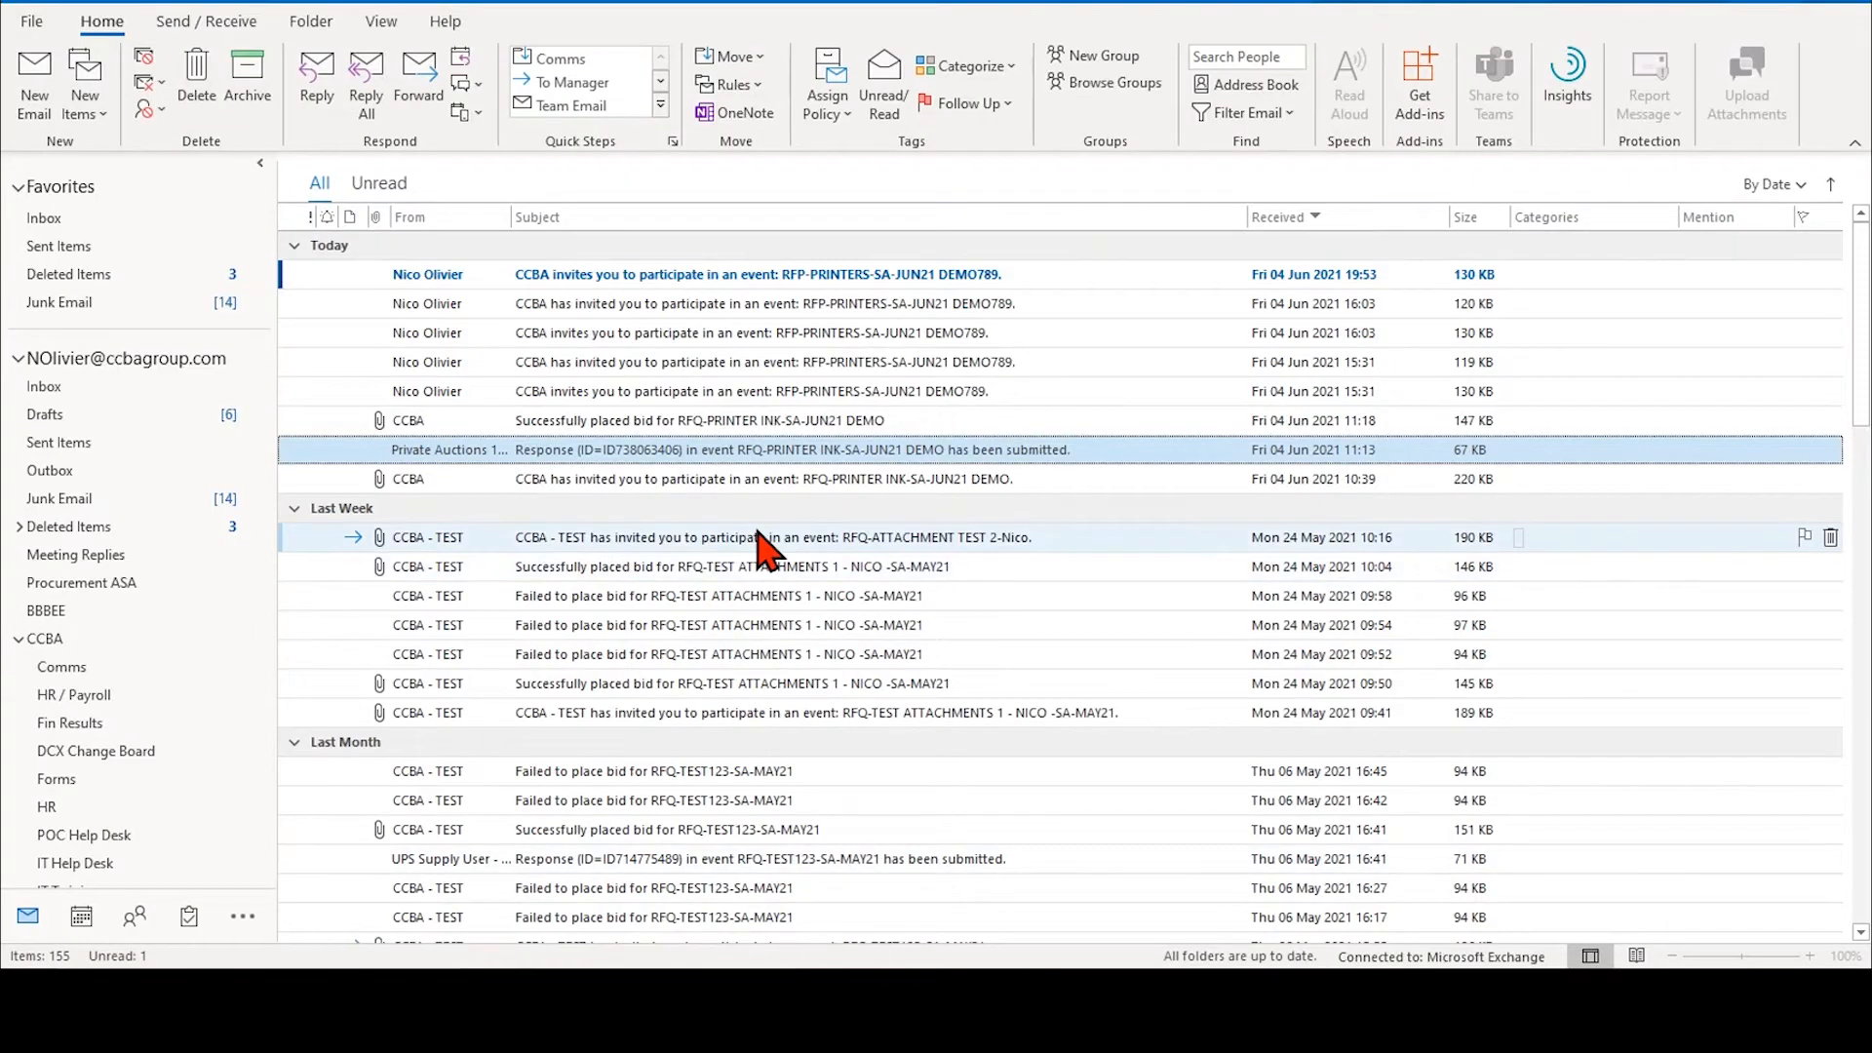
Open the newest invitation email for RFP-PRINTERS-SA-JUN21 DEMO789 and copy the login username from its text.
click(582, 278)
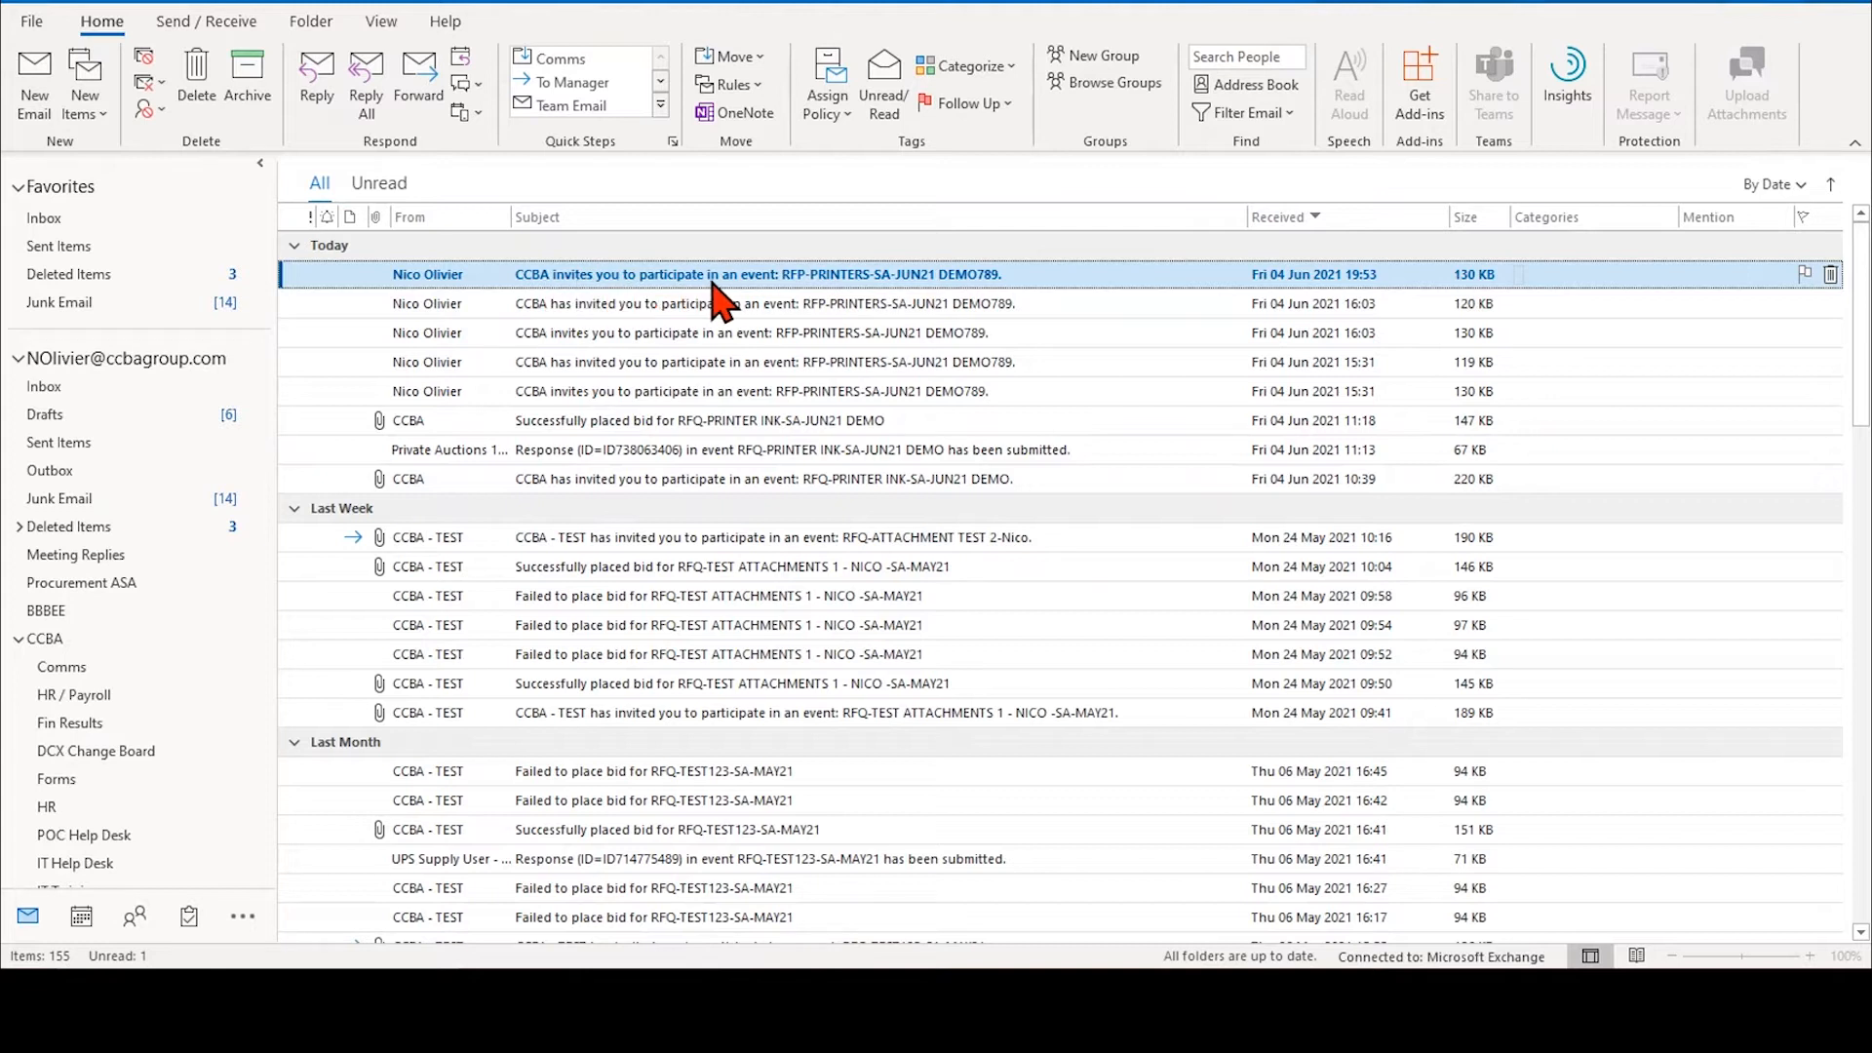
double_click(866, 277)
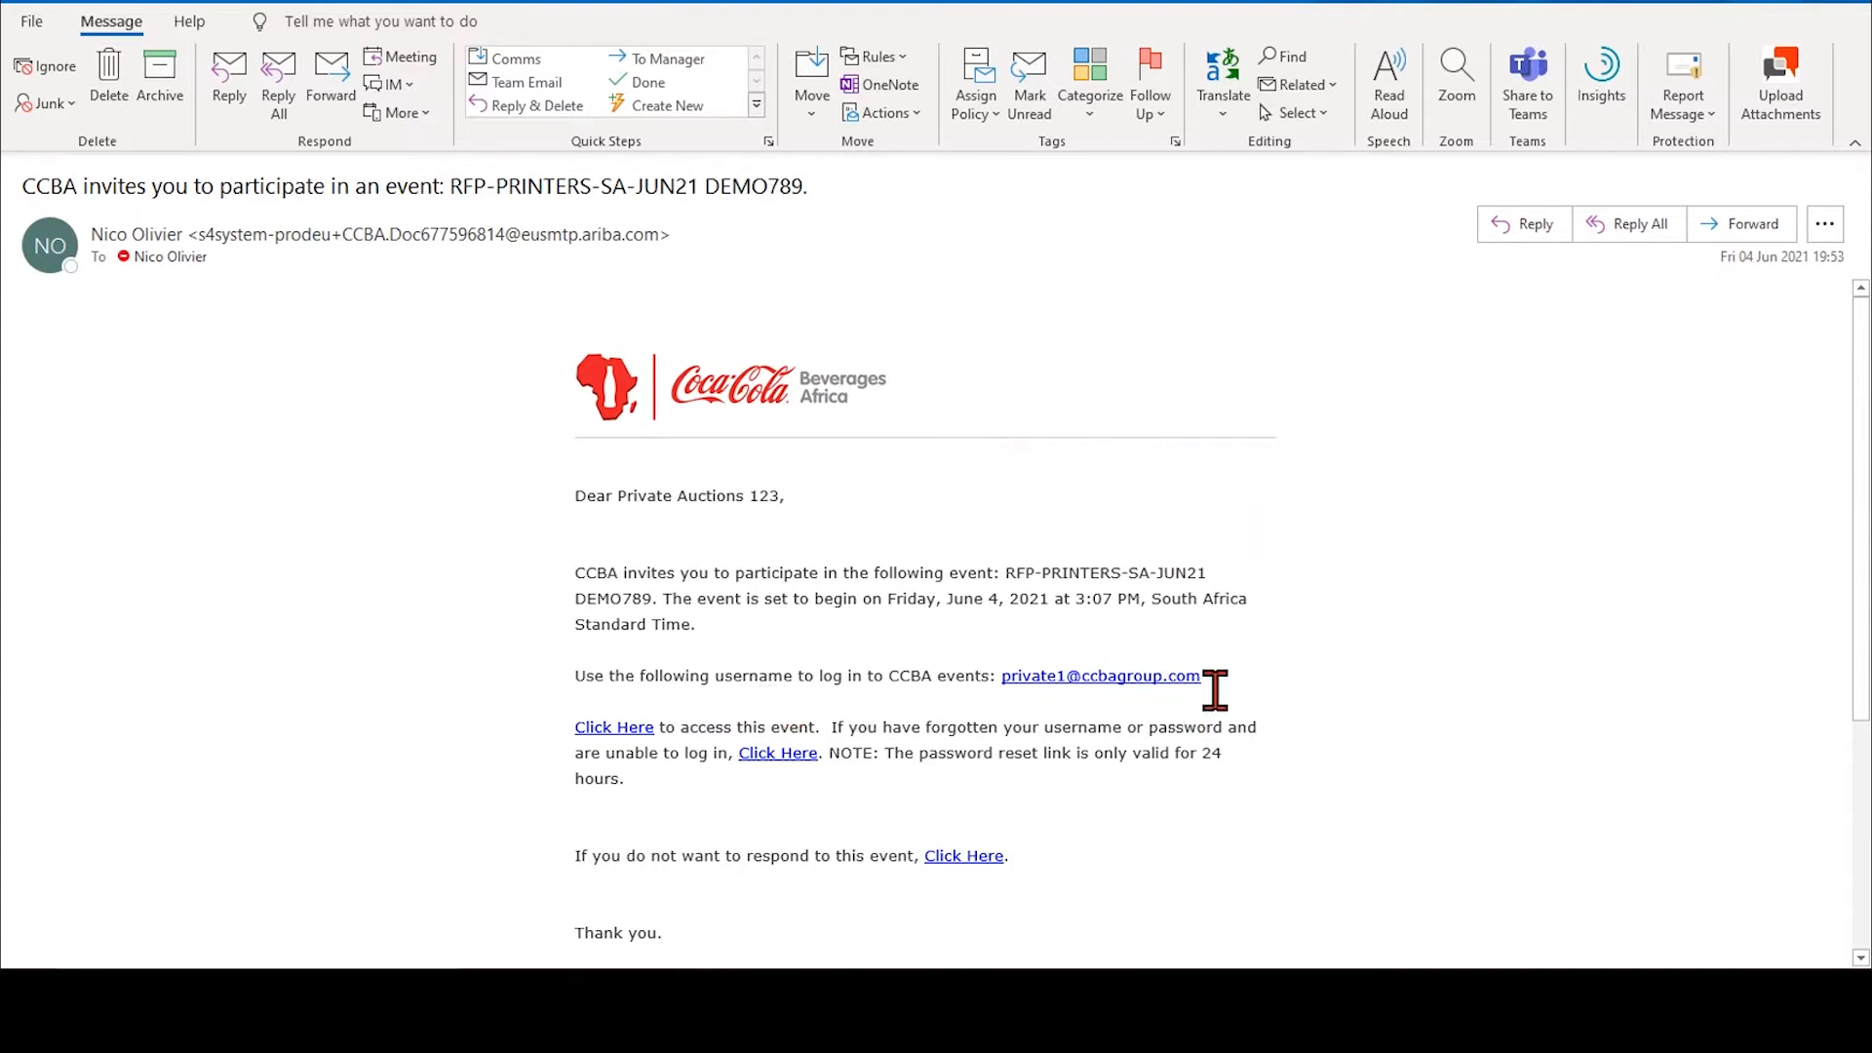
drag(1205, 678, 1007, 677)
key(ctrl+c)
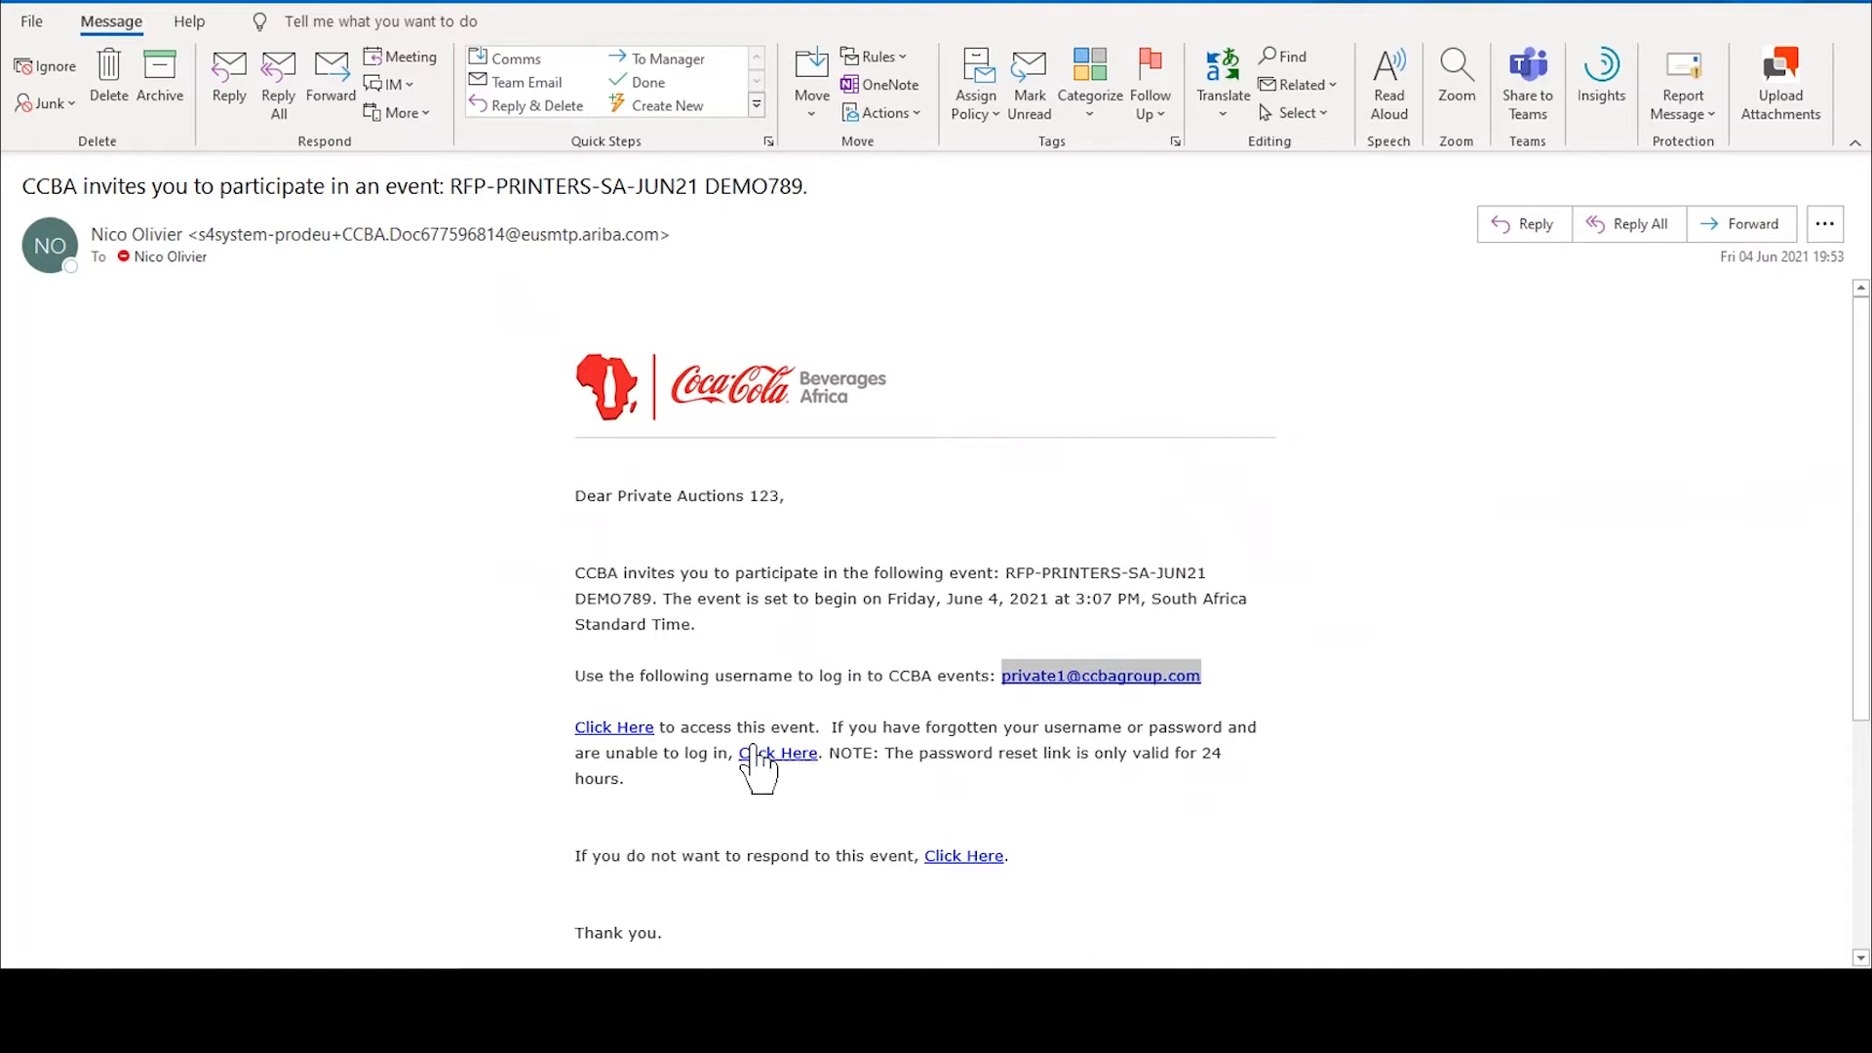
Follow the email's event access link and sign in to the supplier login with the copied username and the account password.
mouse_move(781, 761)
click(616, 733)
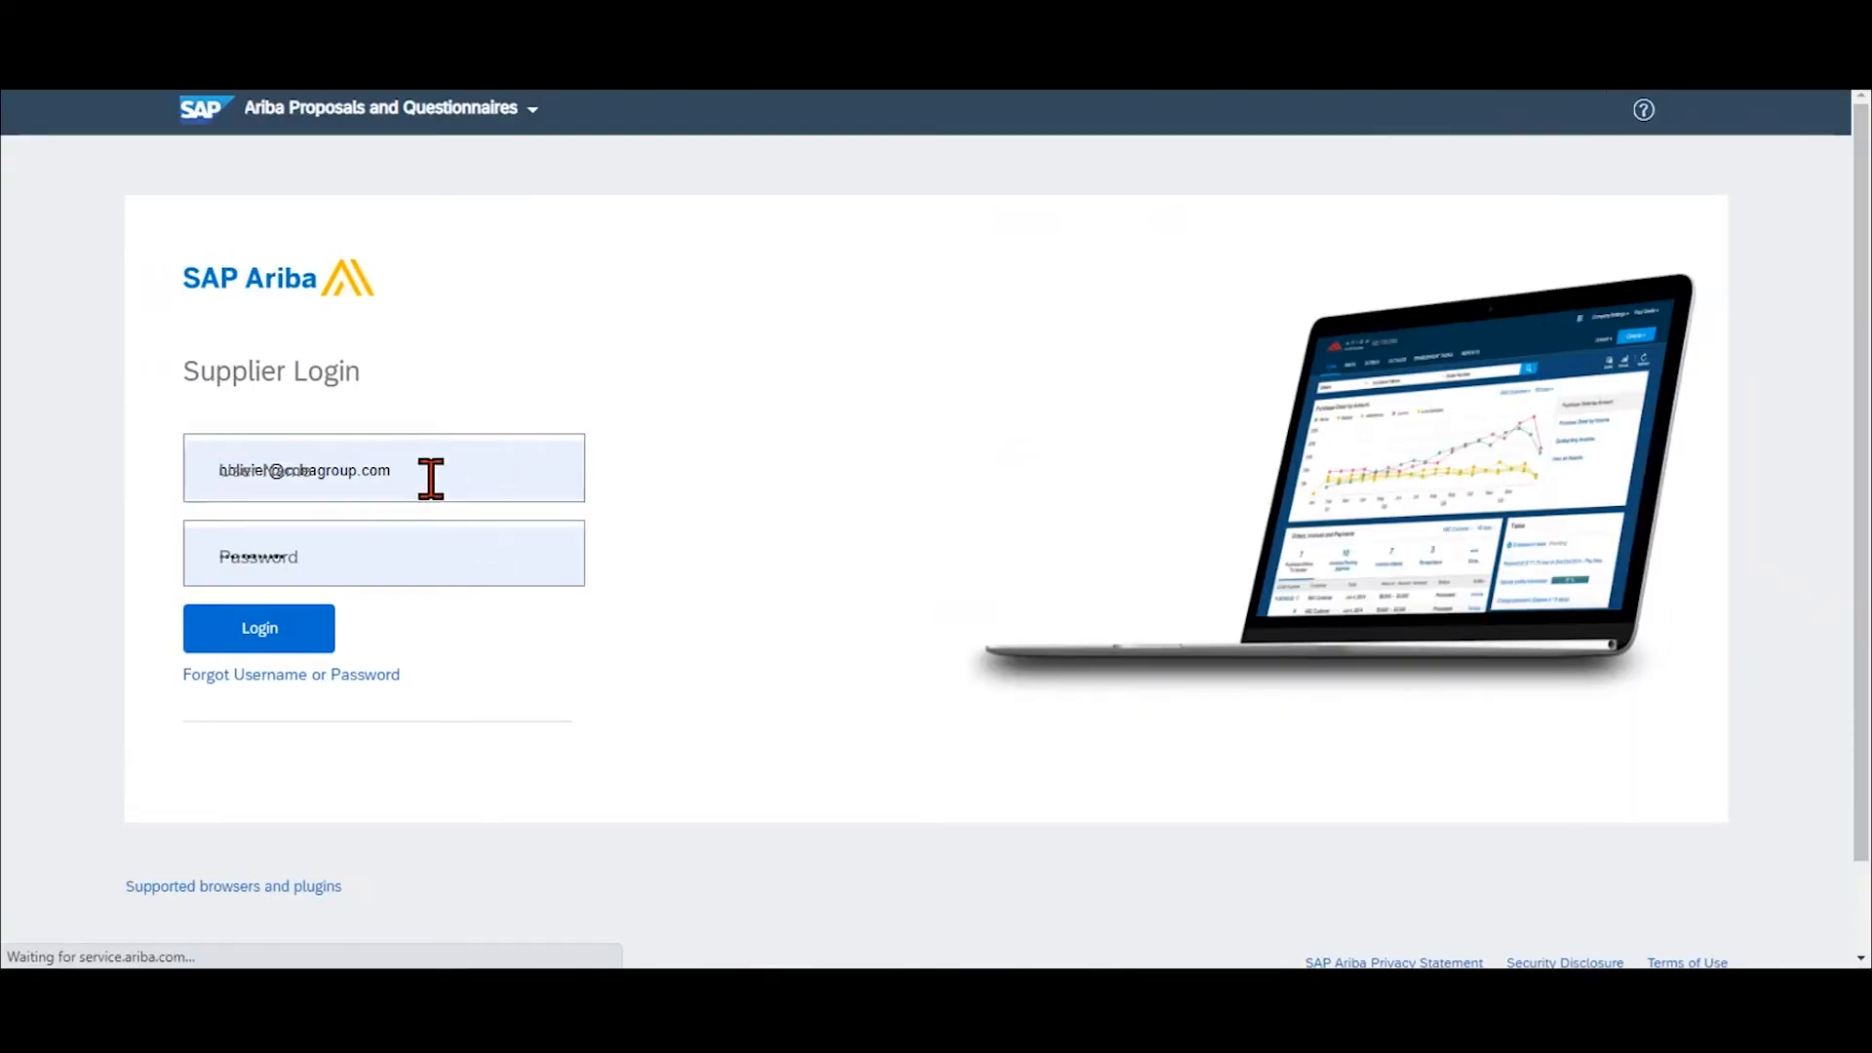
drag(431, 477, 940, 606)
click(939, 606)
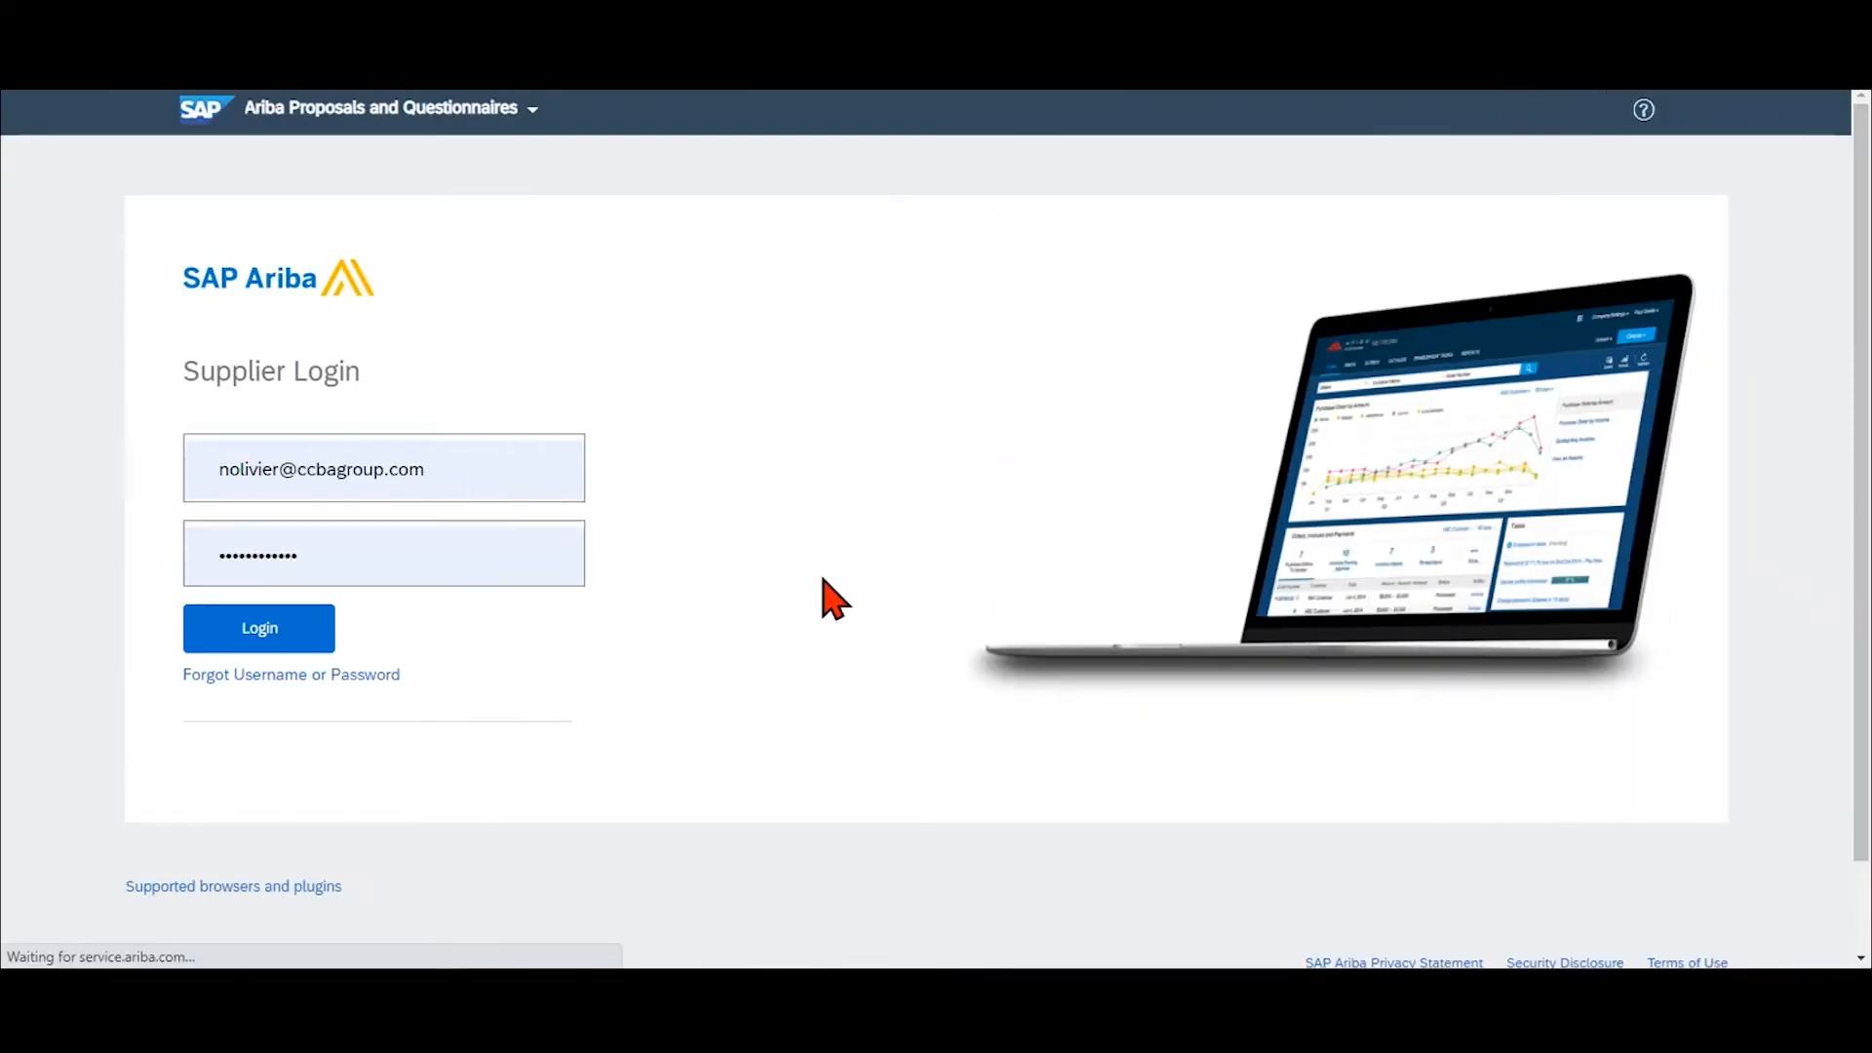
drag(489, 472, 193, 461)
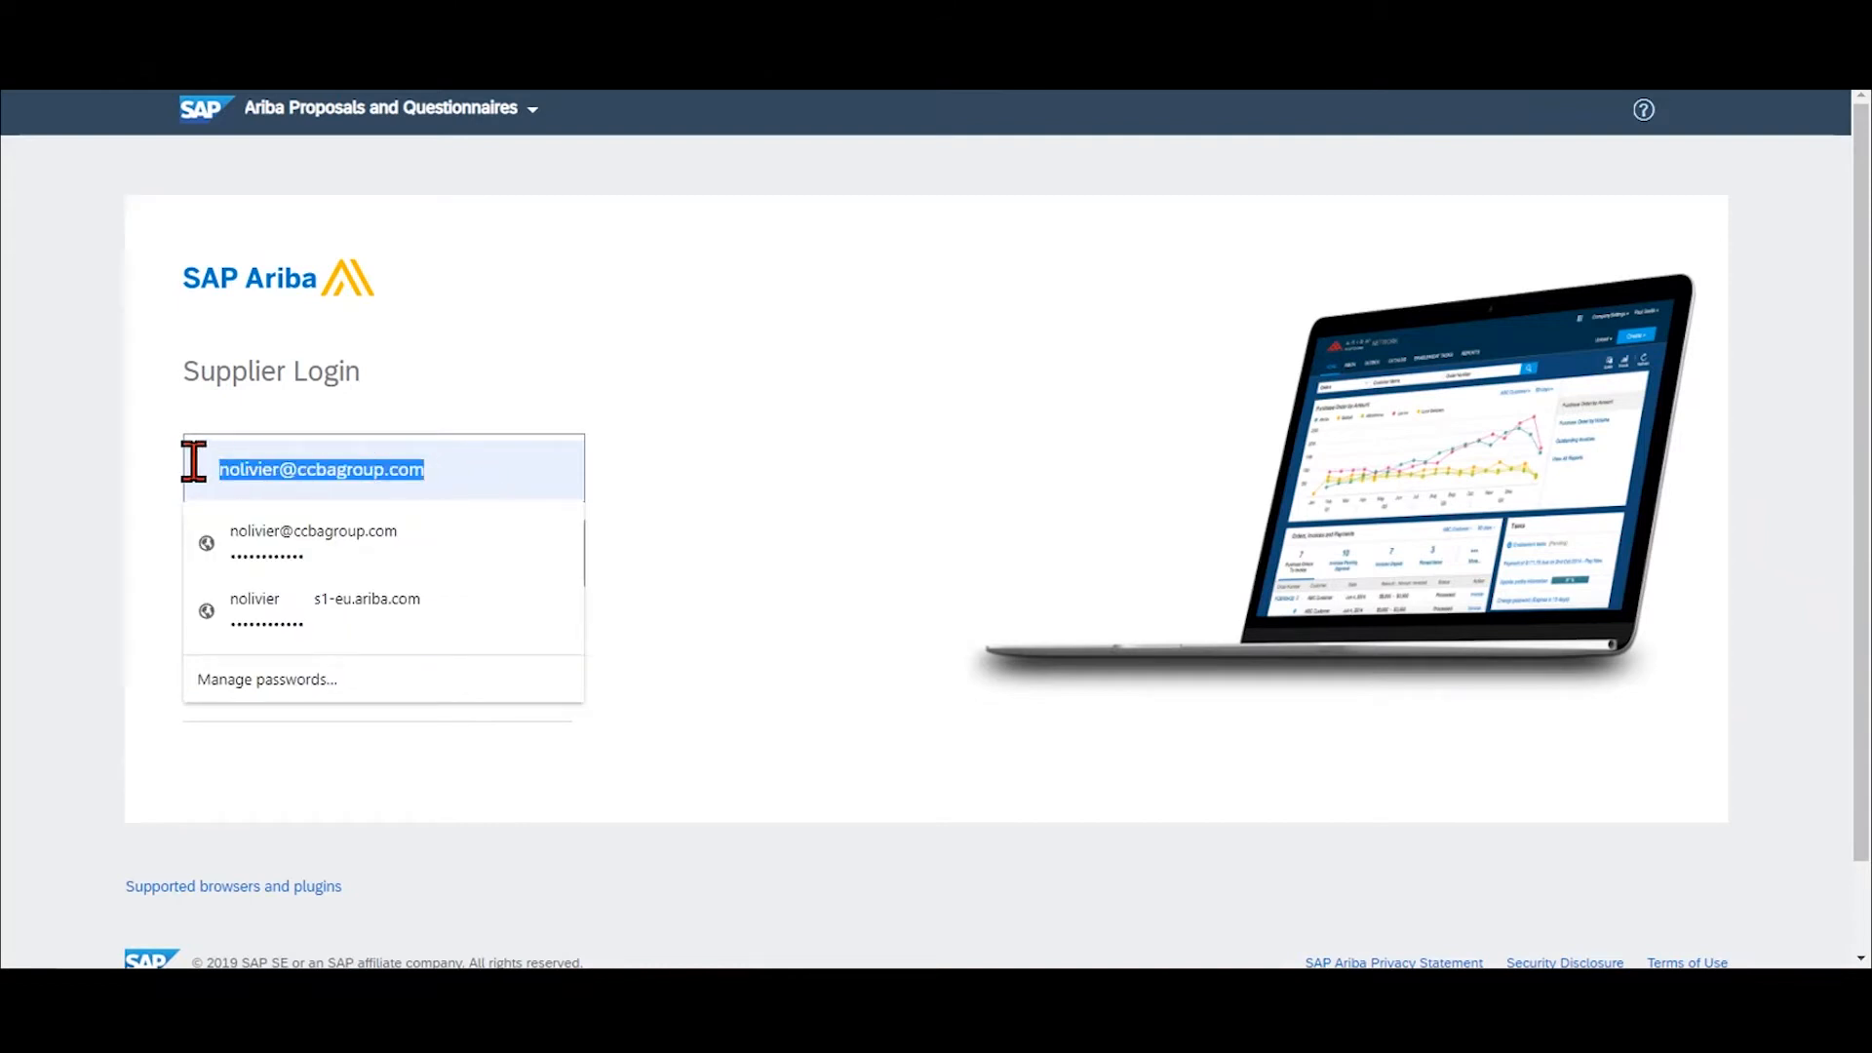
key(ctrl+v)
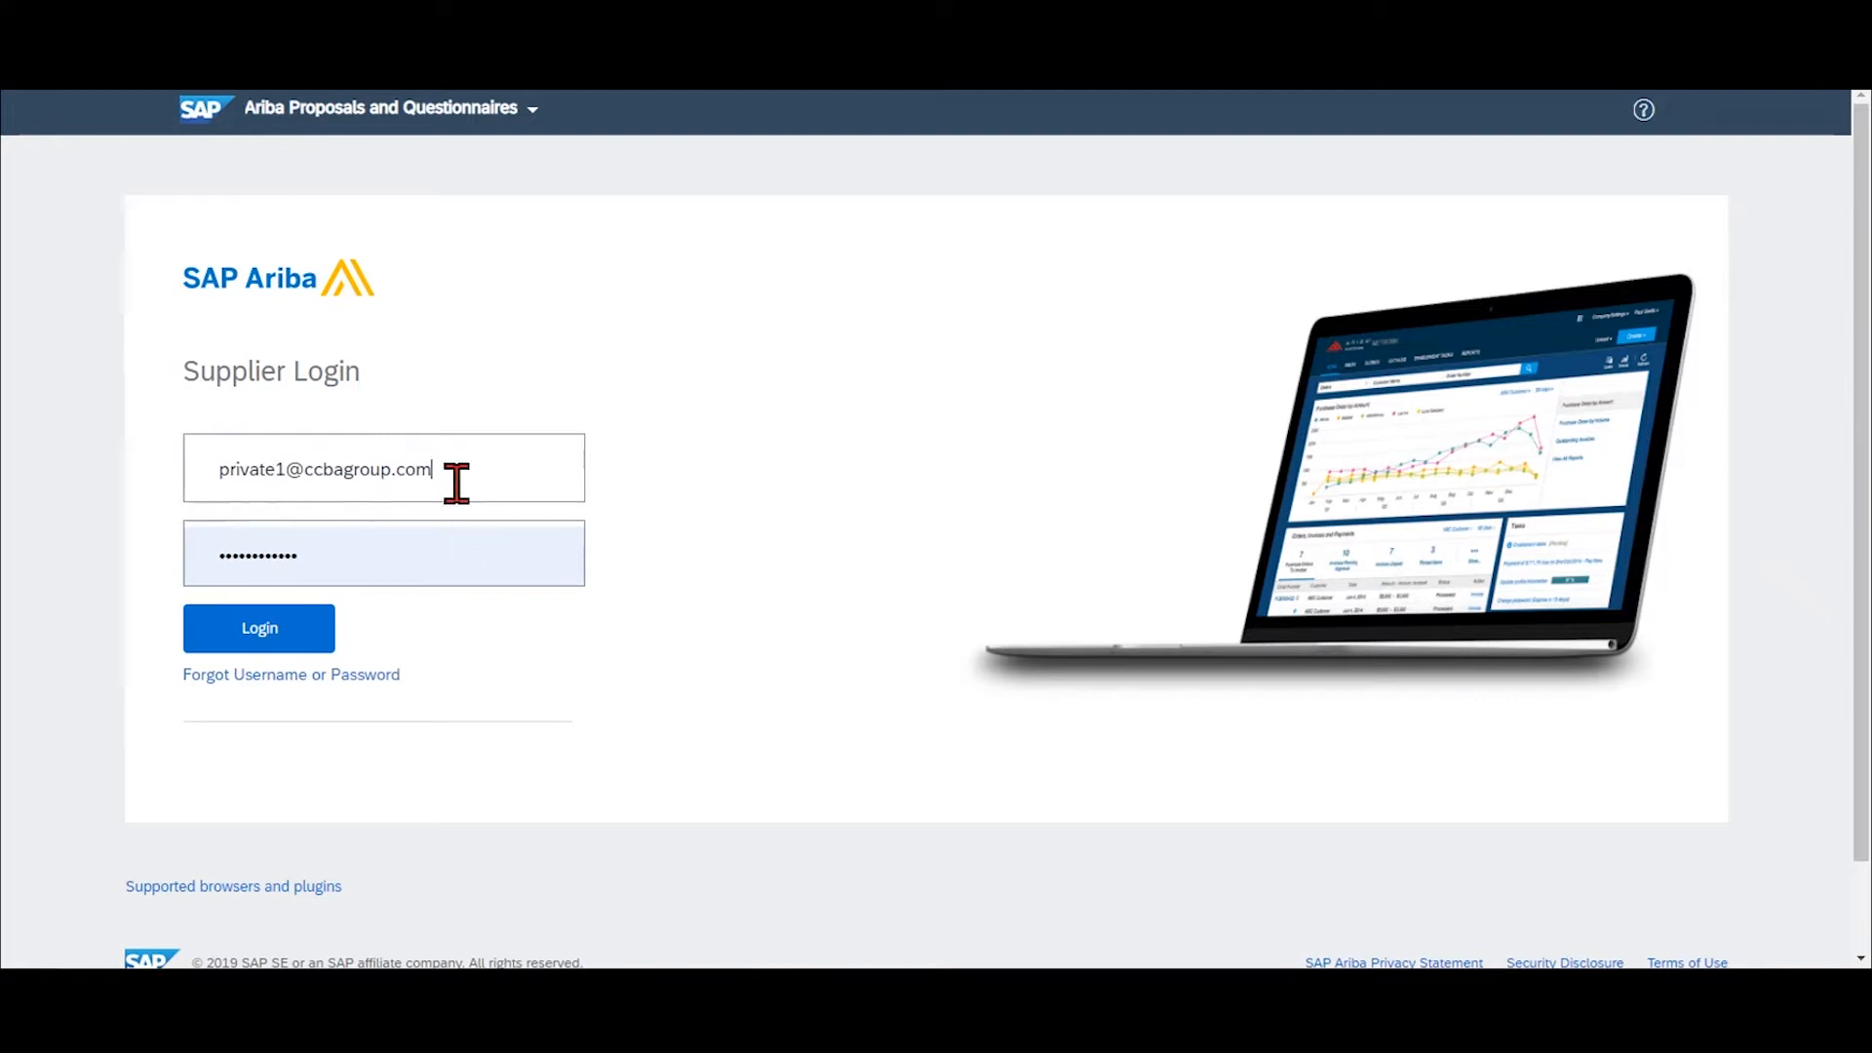
drag(368, 551, 204, 552)
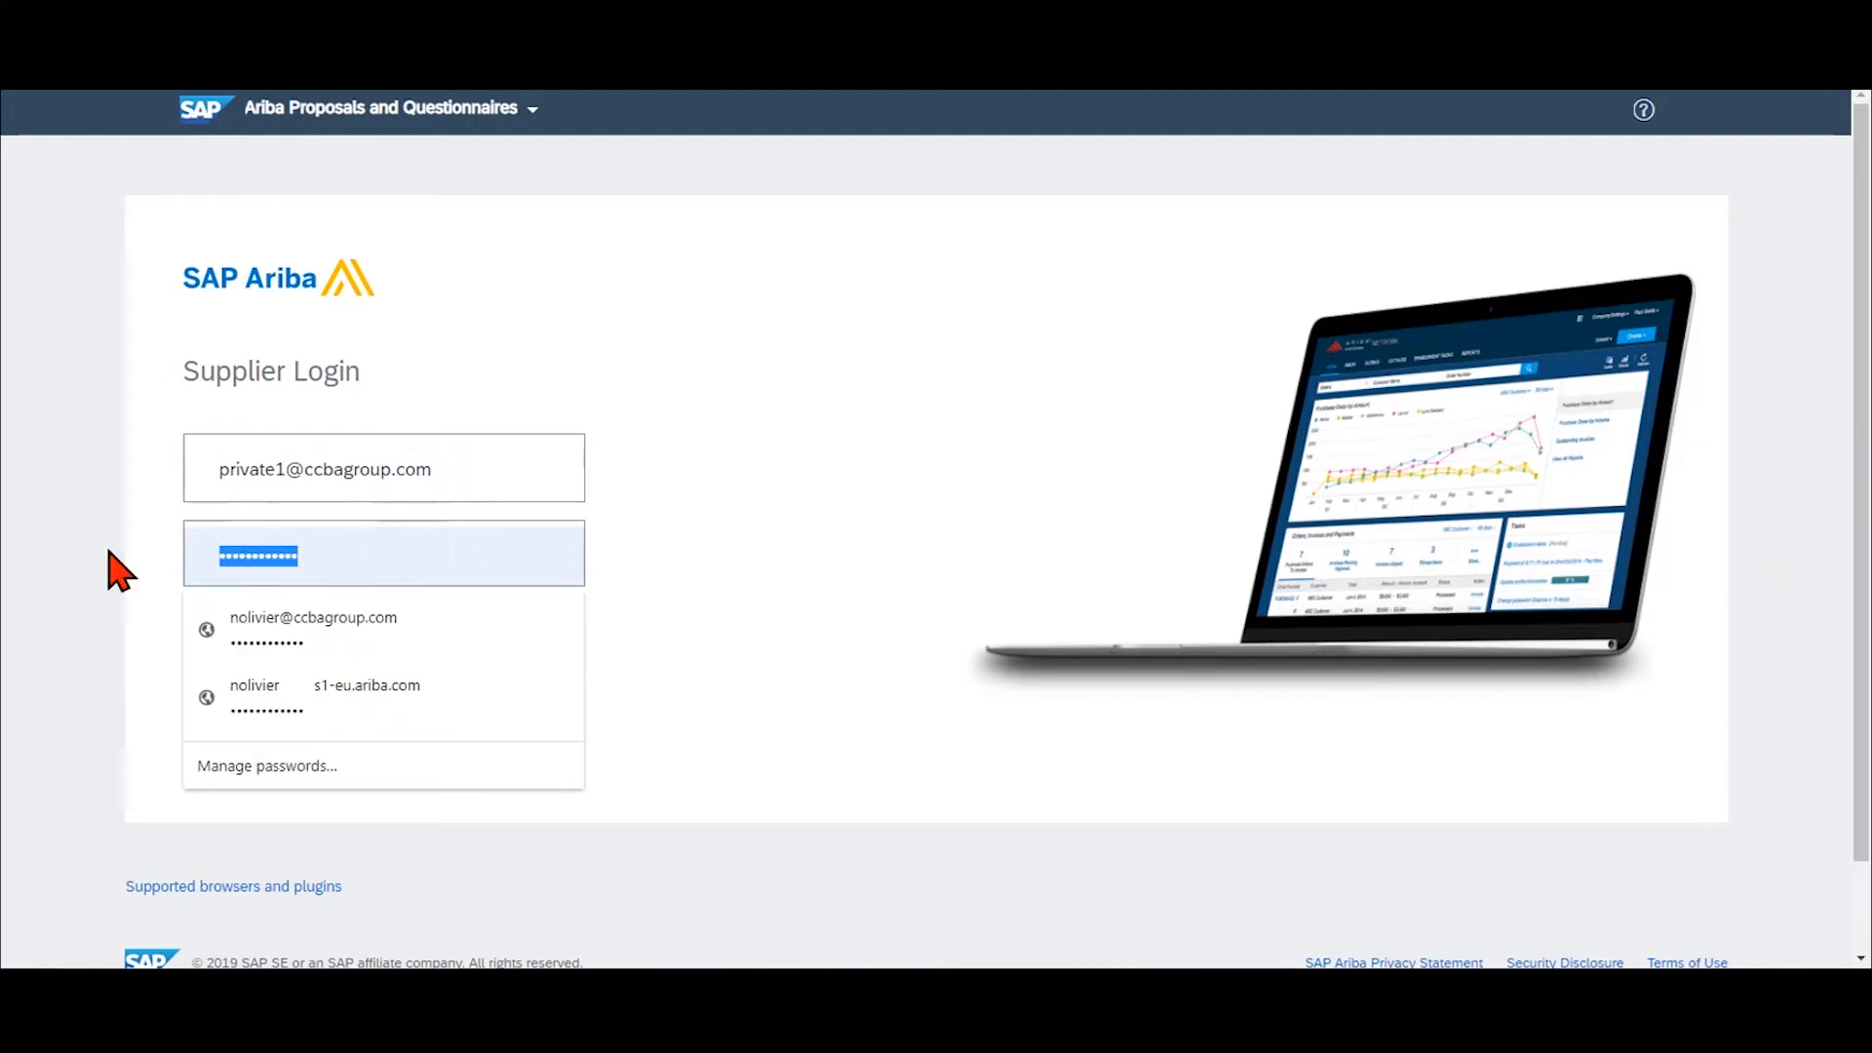
text(•)
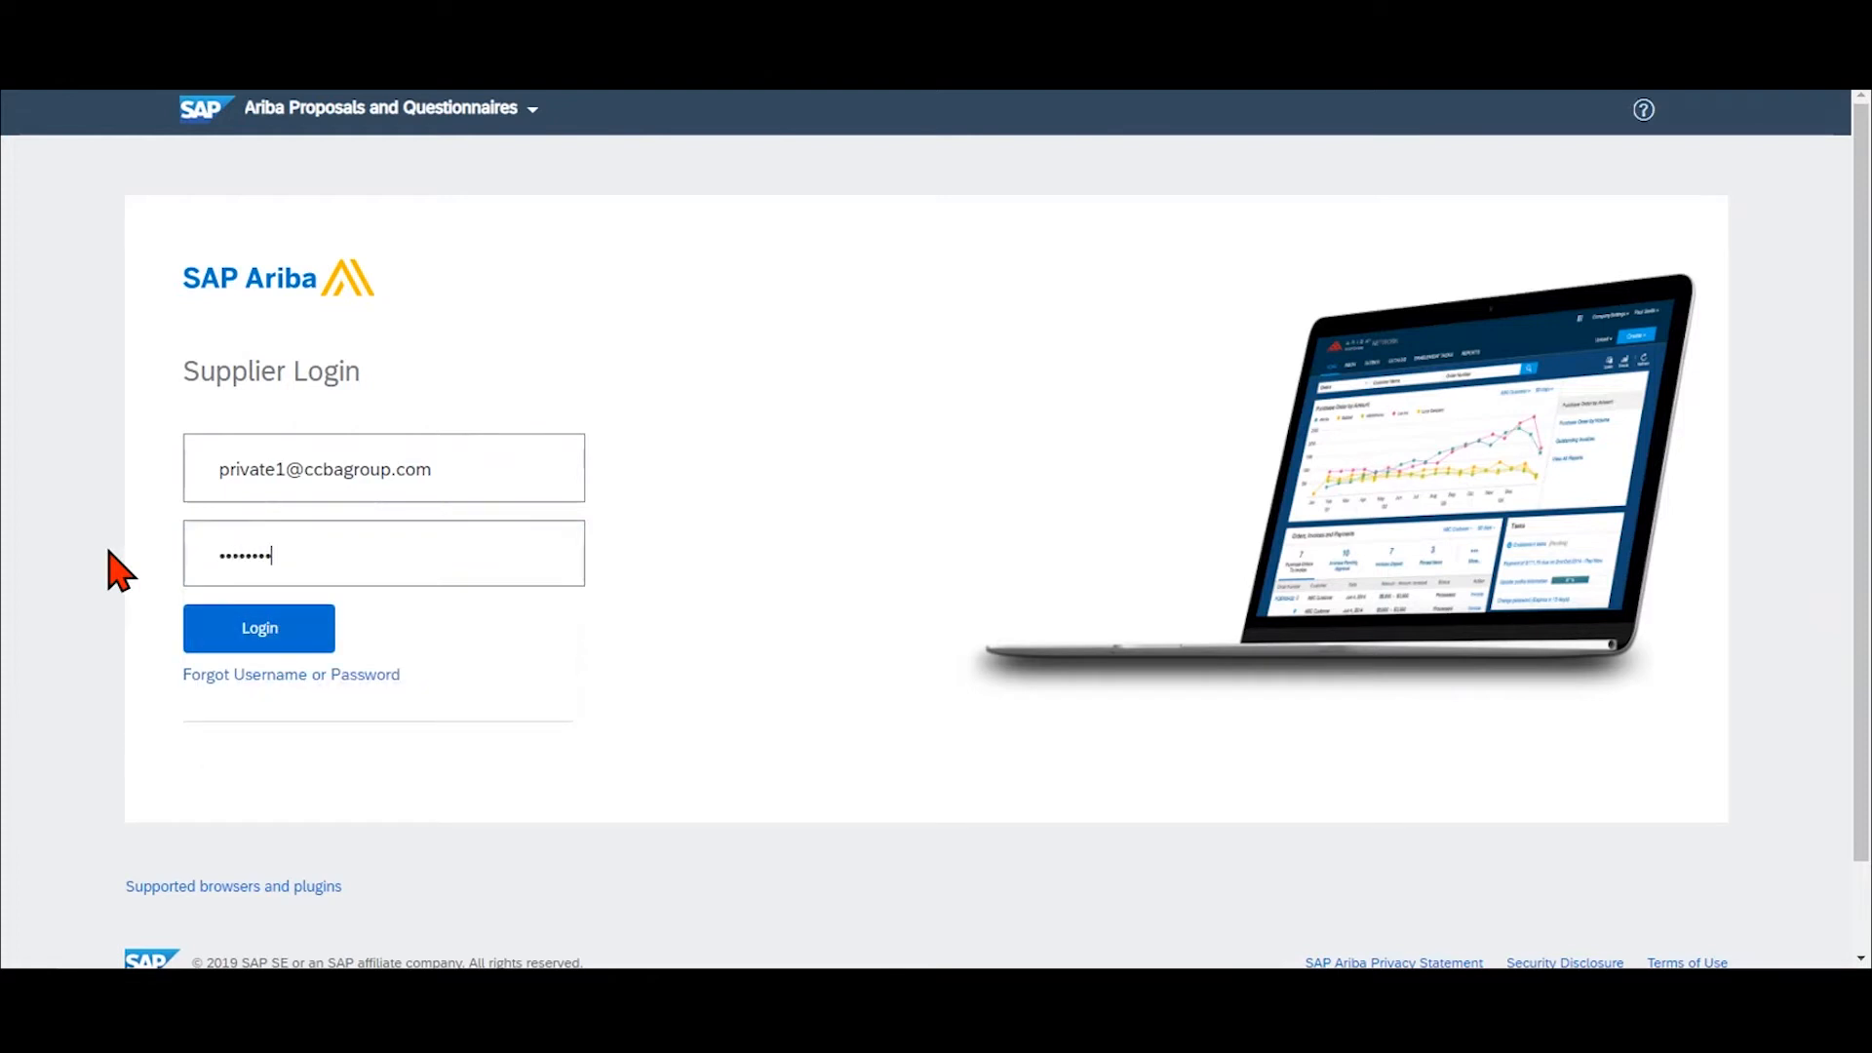
text(•)
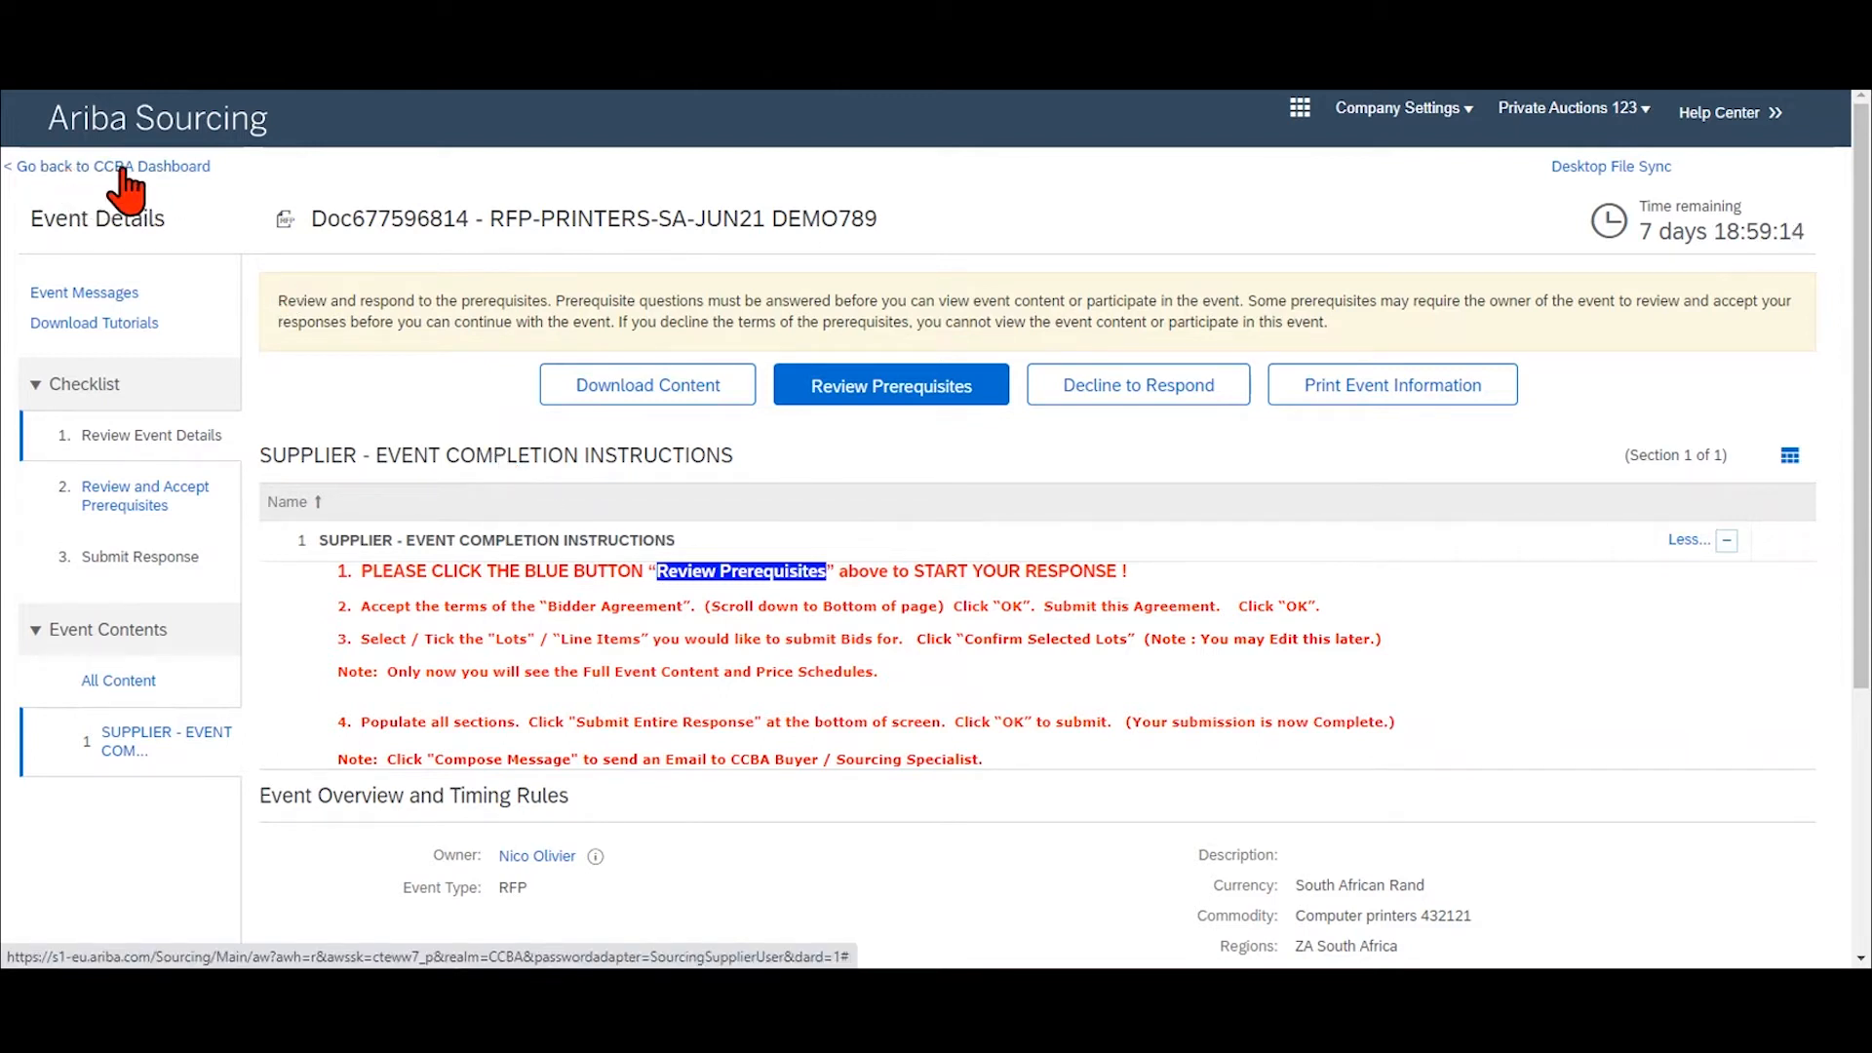
Reopen the RFP-PRINTERS-SA-JUN21 DEMO789 event from the CCBA dashboard and review its instructions, overview and timing rules.
click(144, 169)
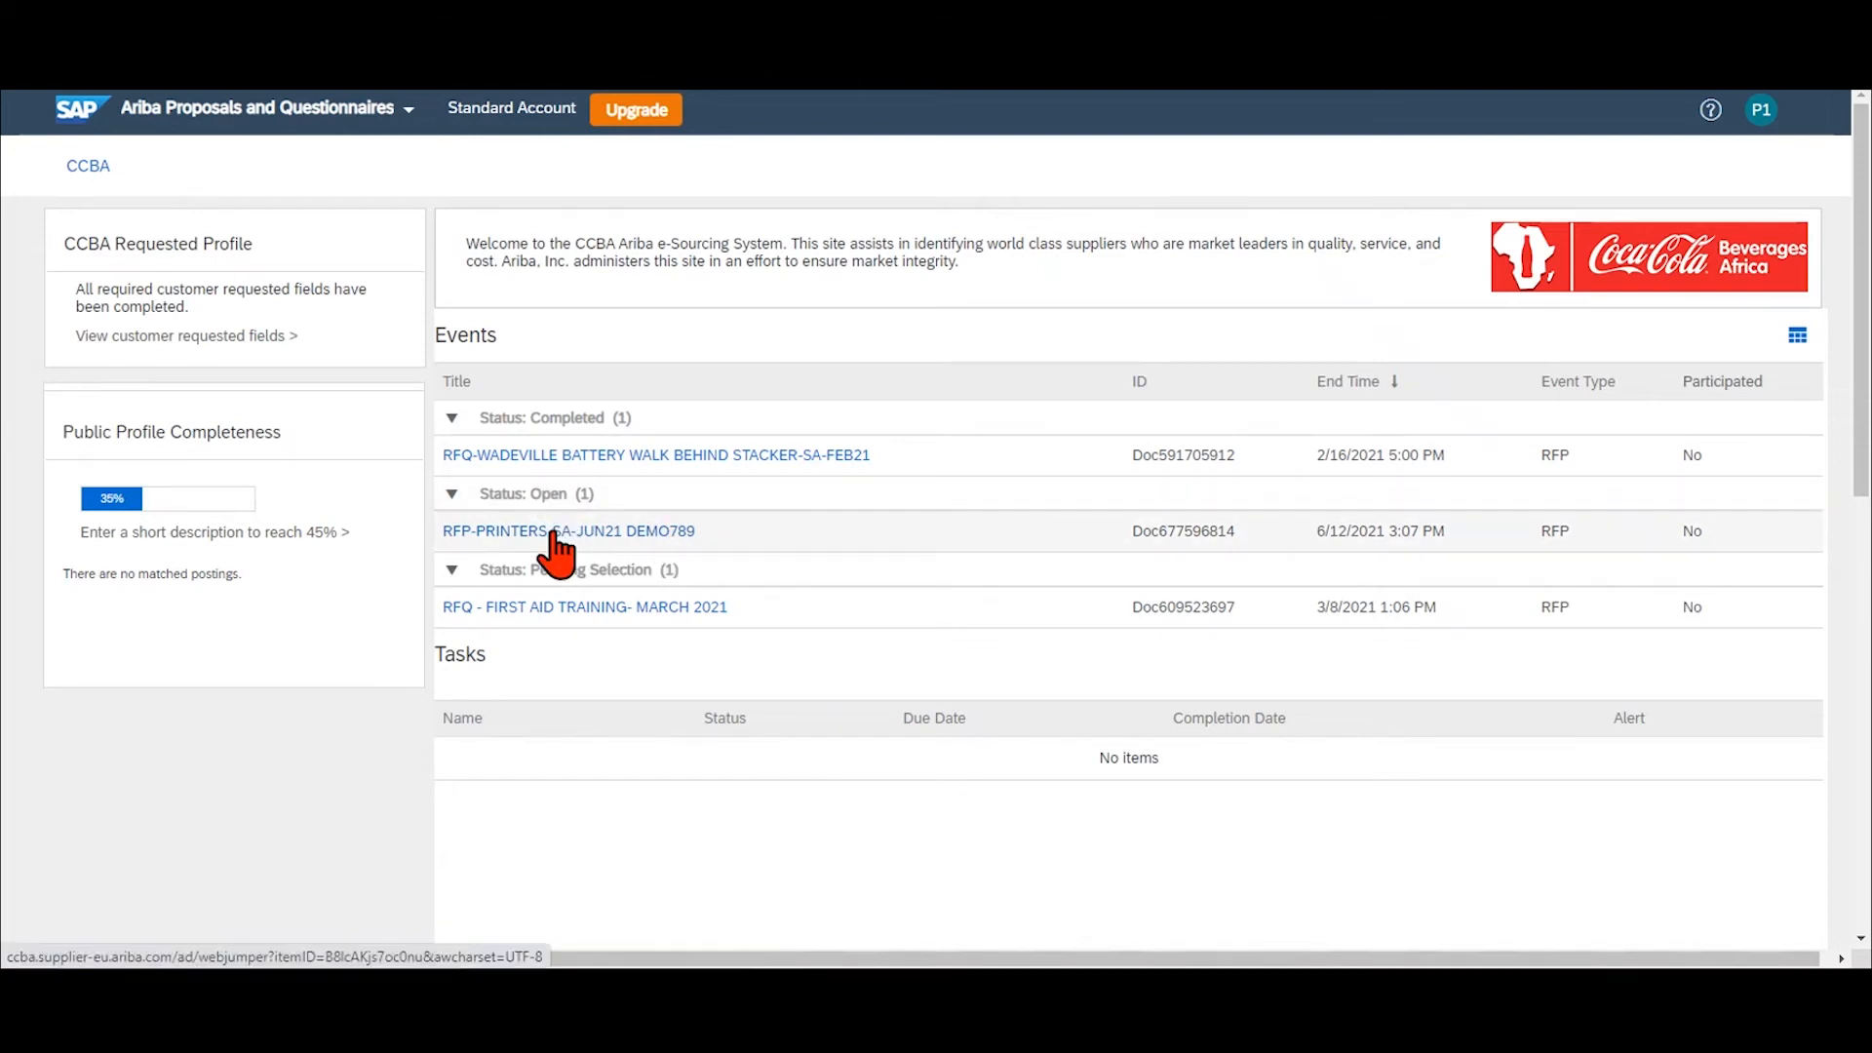
click(543, 534)
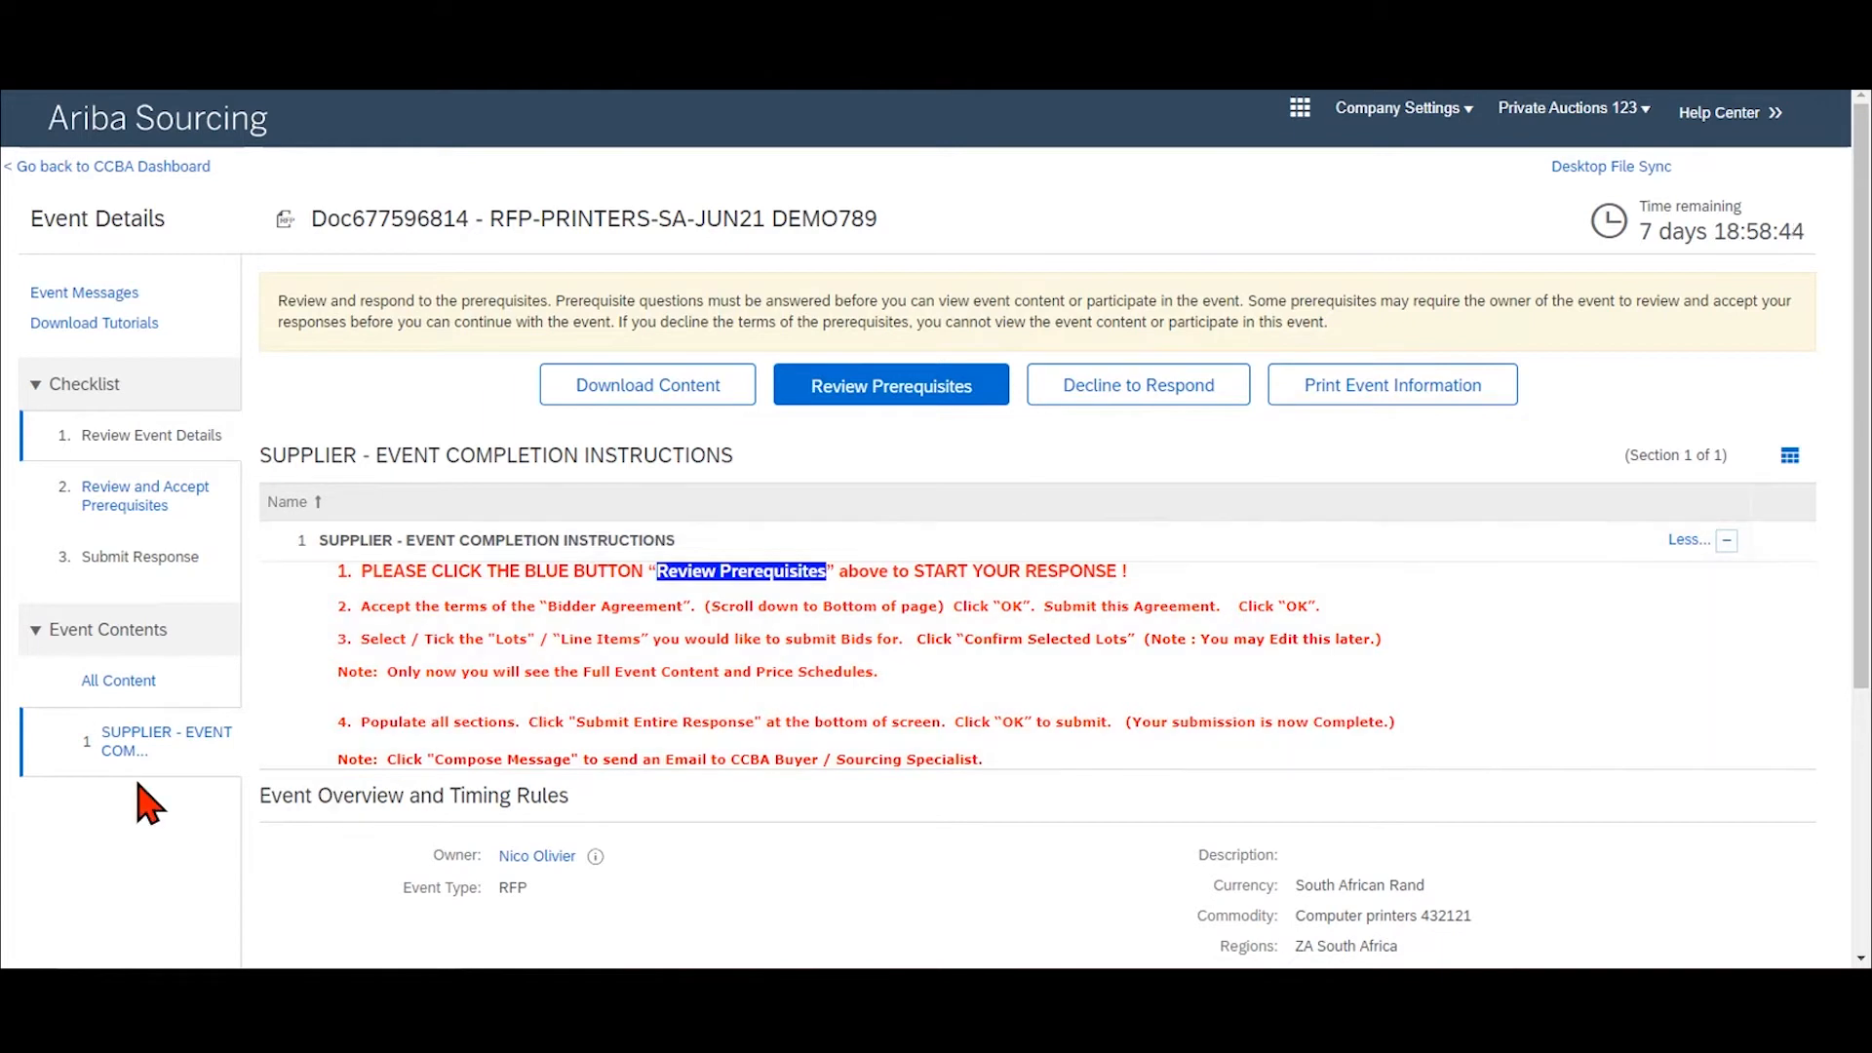
scroll(146, 819, down, 1)
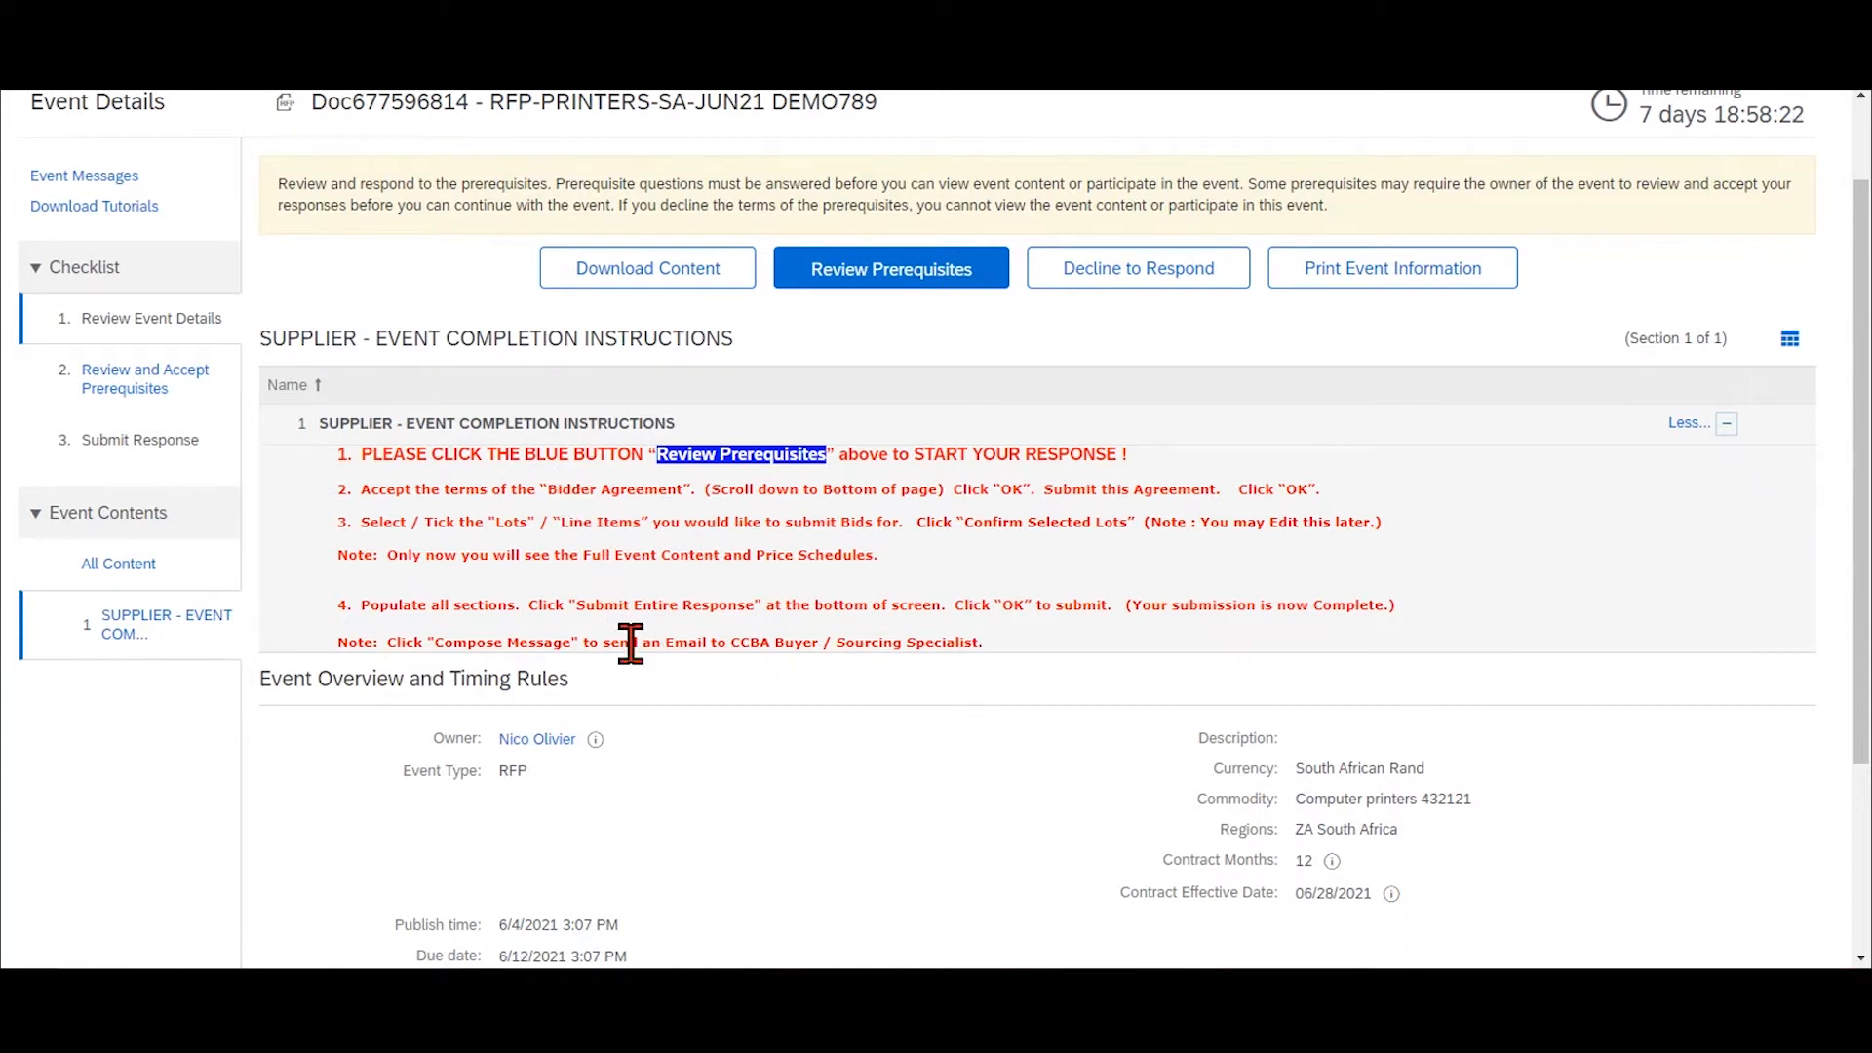
scroll(628, 642, down, 1)
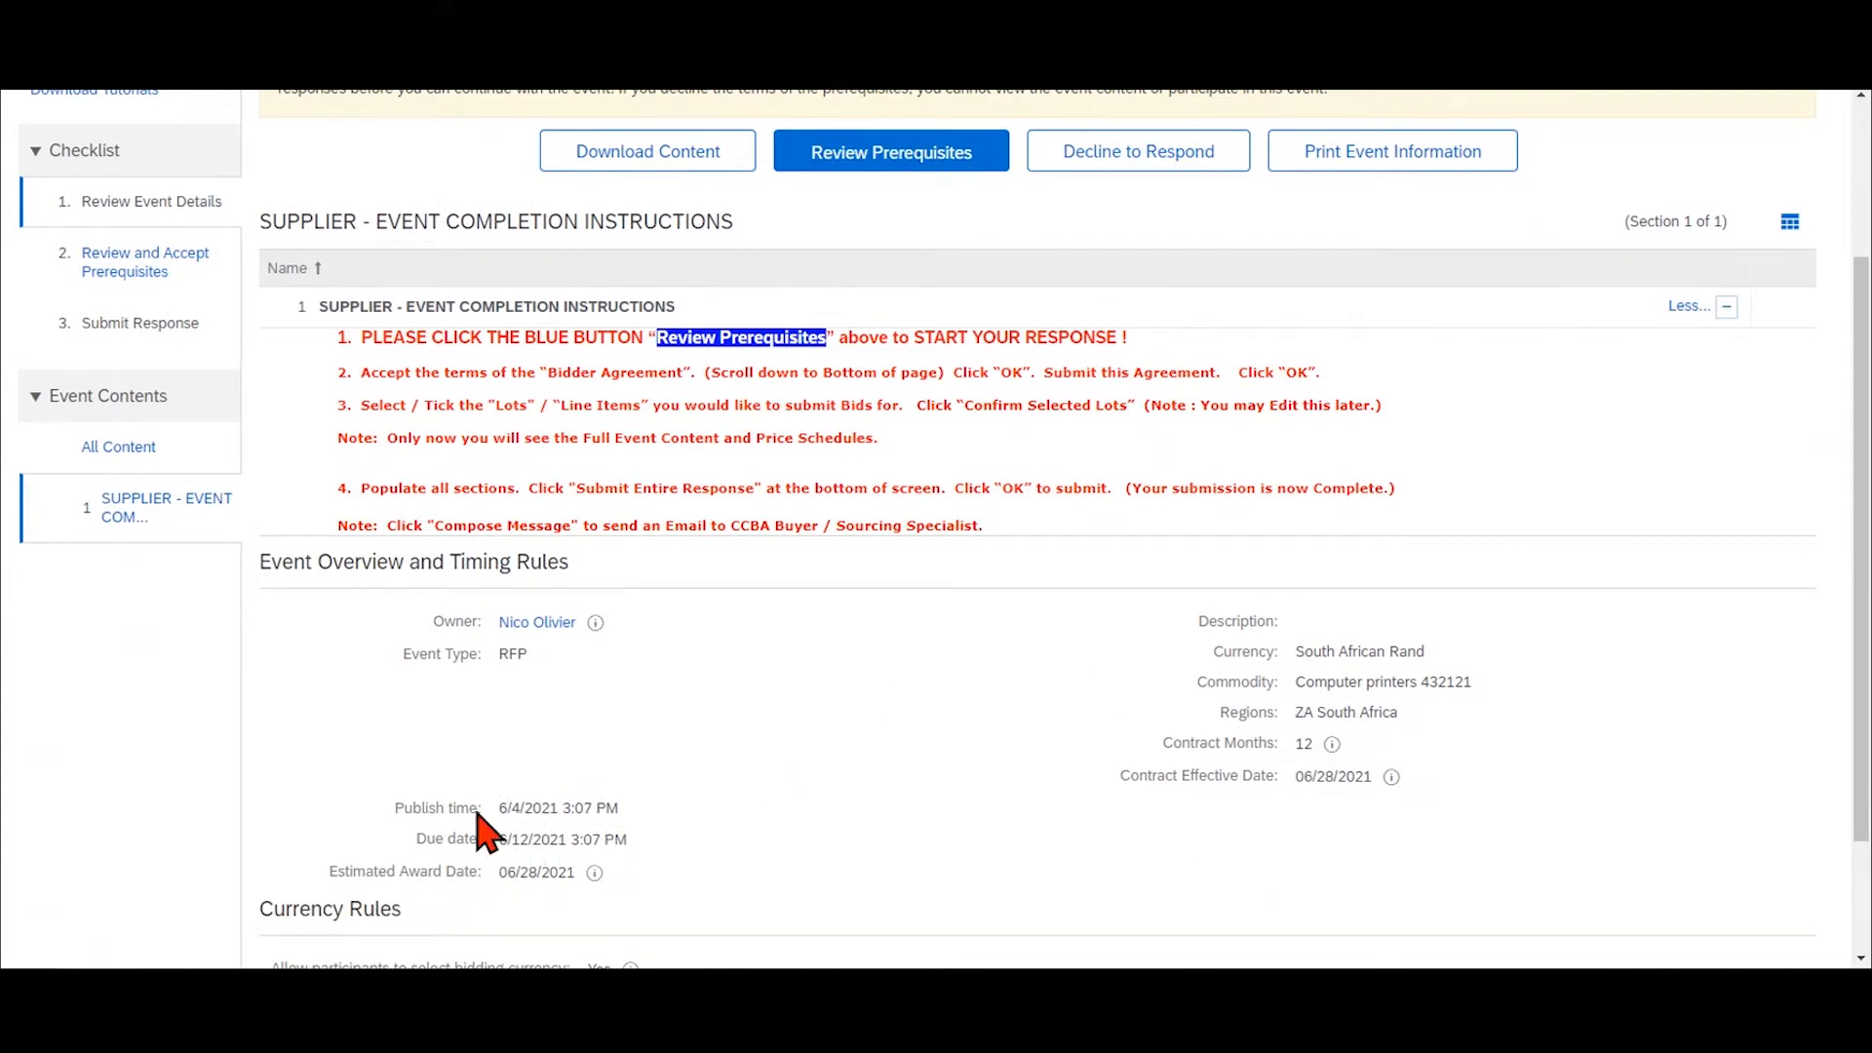
scroll(698, 780, up, 2)
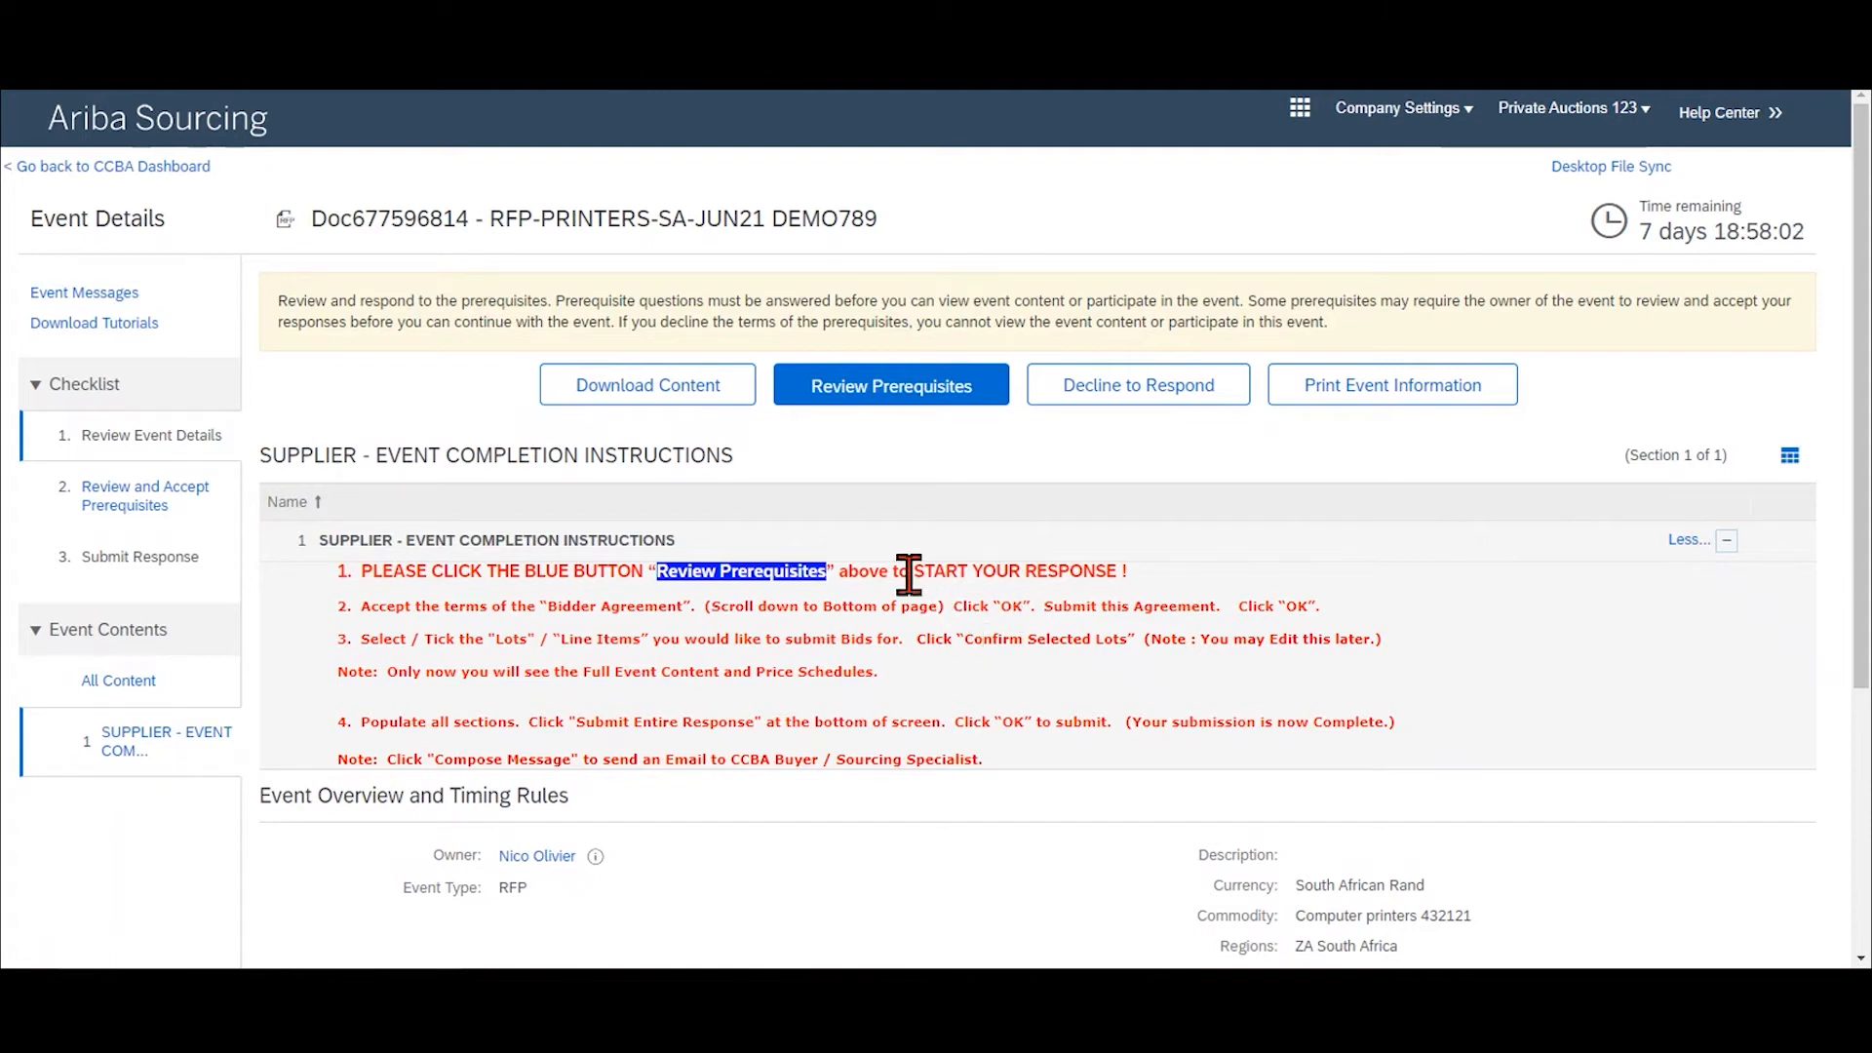
Open the event's prerequisites and read through the CCBA Bidder Agreement, including Exhibits A, B and C.
click(895, 399)
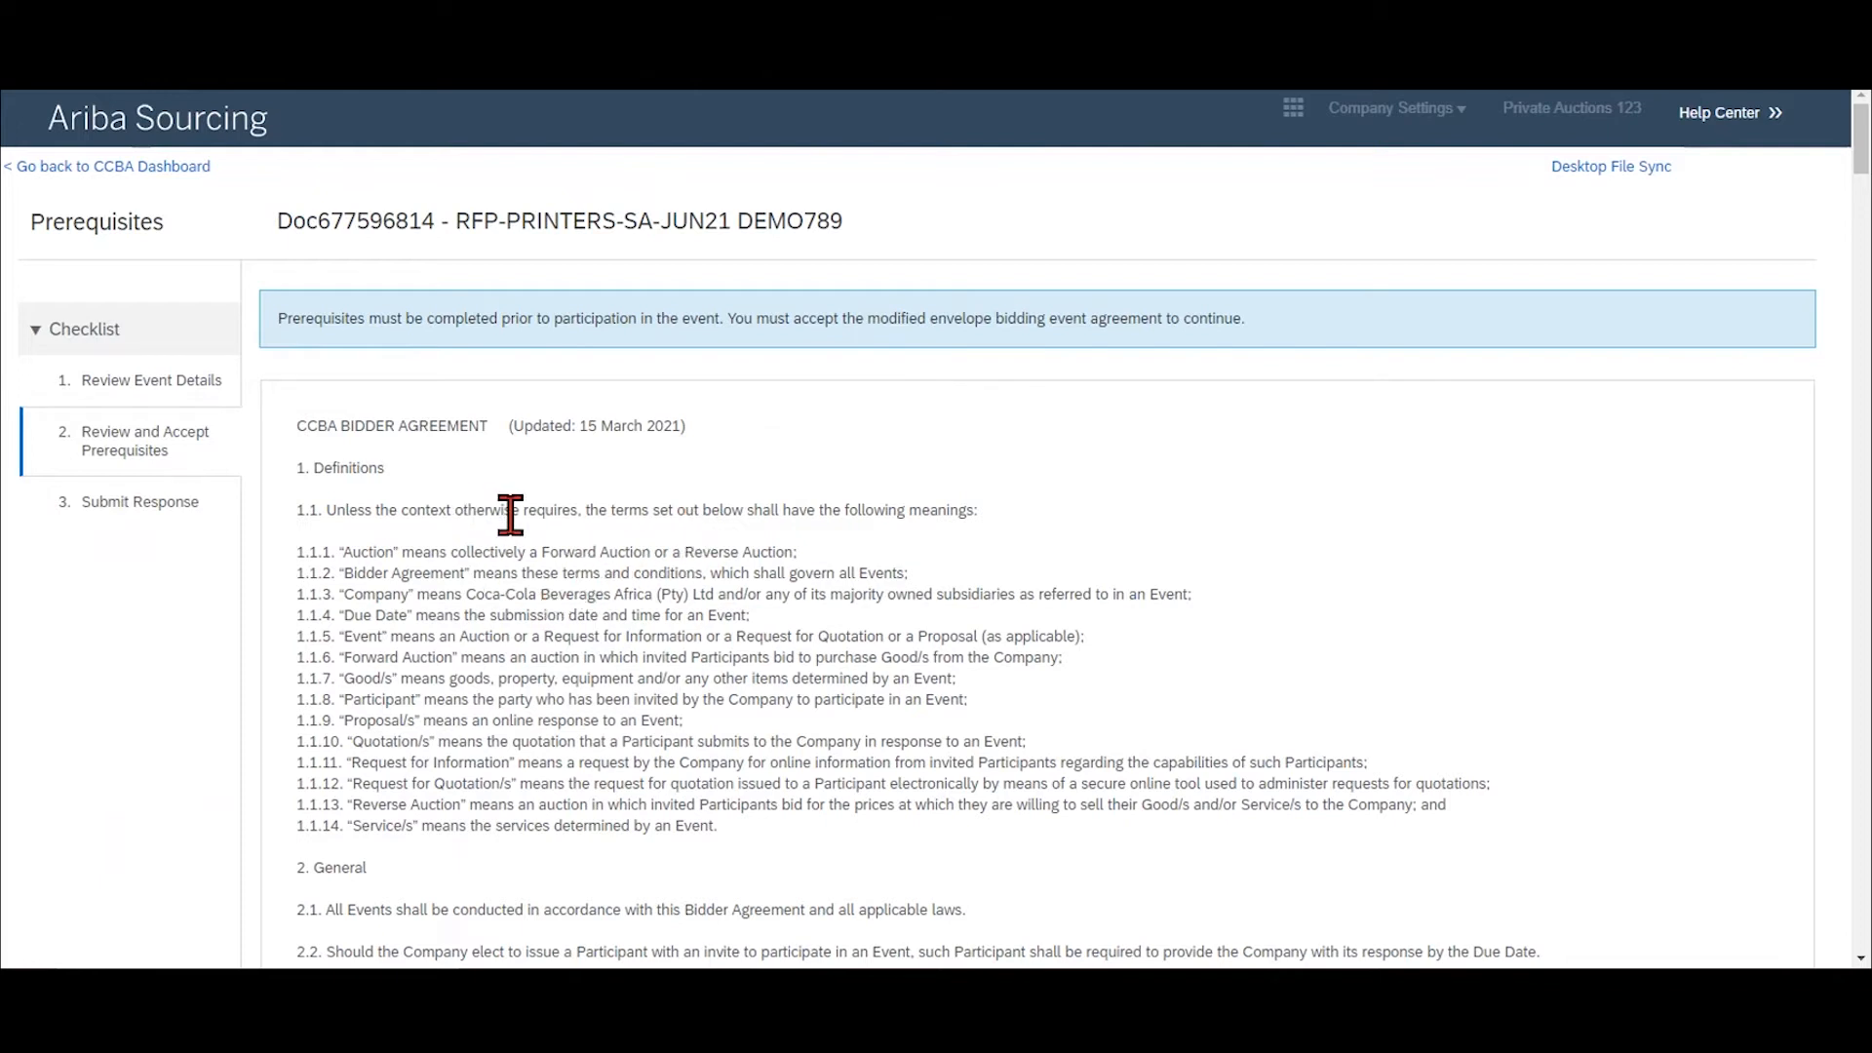
scroll(510, 515, down, 3)
scroll(510, 515, down, 5)
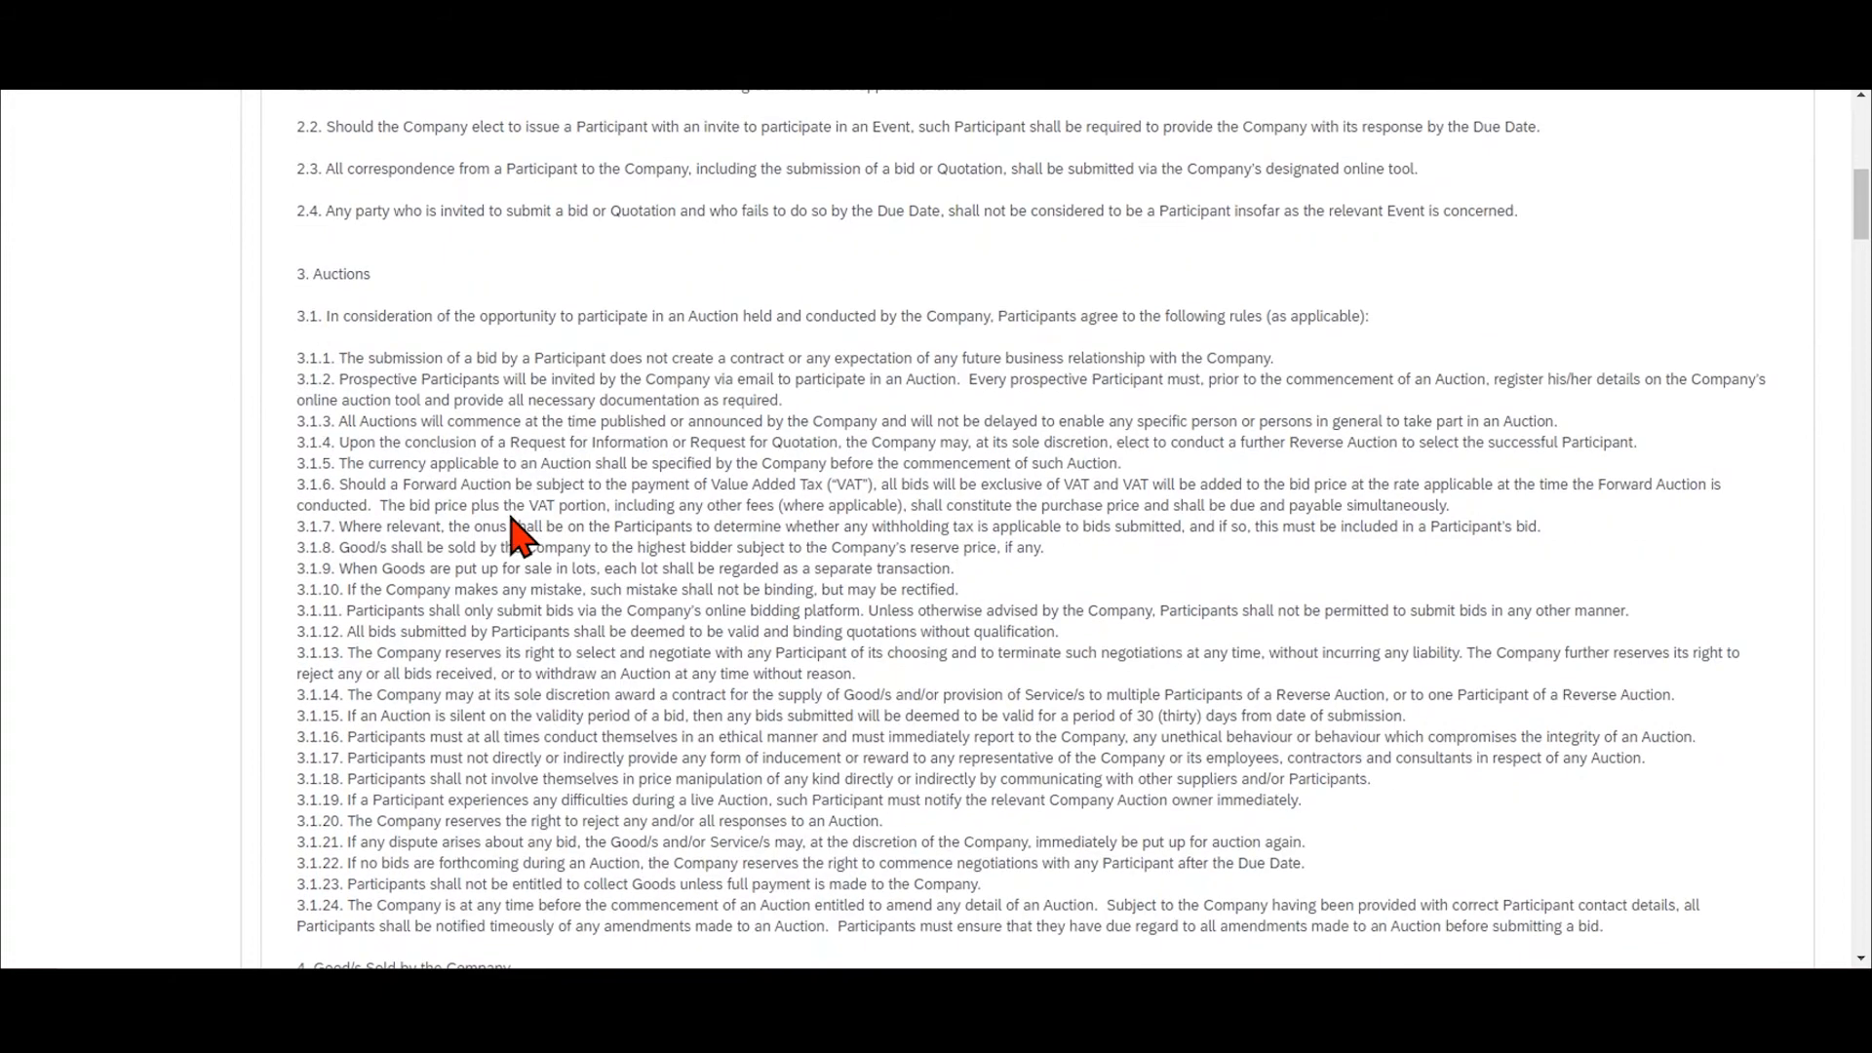
scroll(512, 526, down, 7)
scroll(510, 514, down, 4)
scroll(510, 515, down, 4)
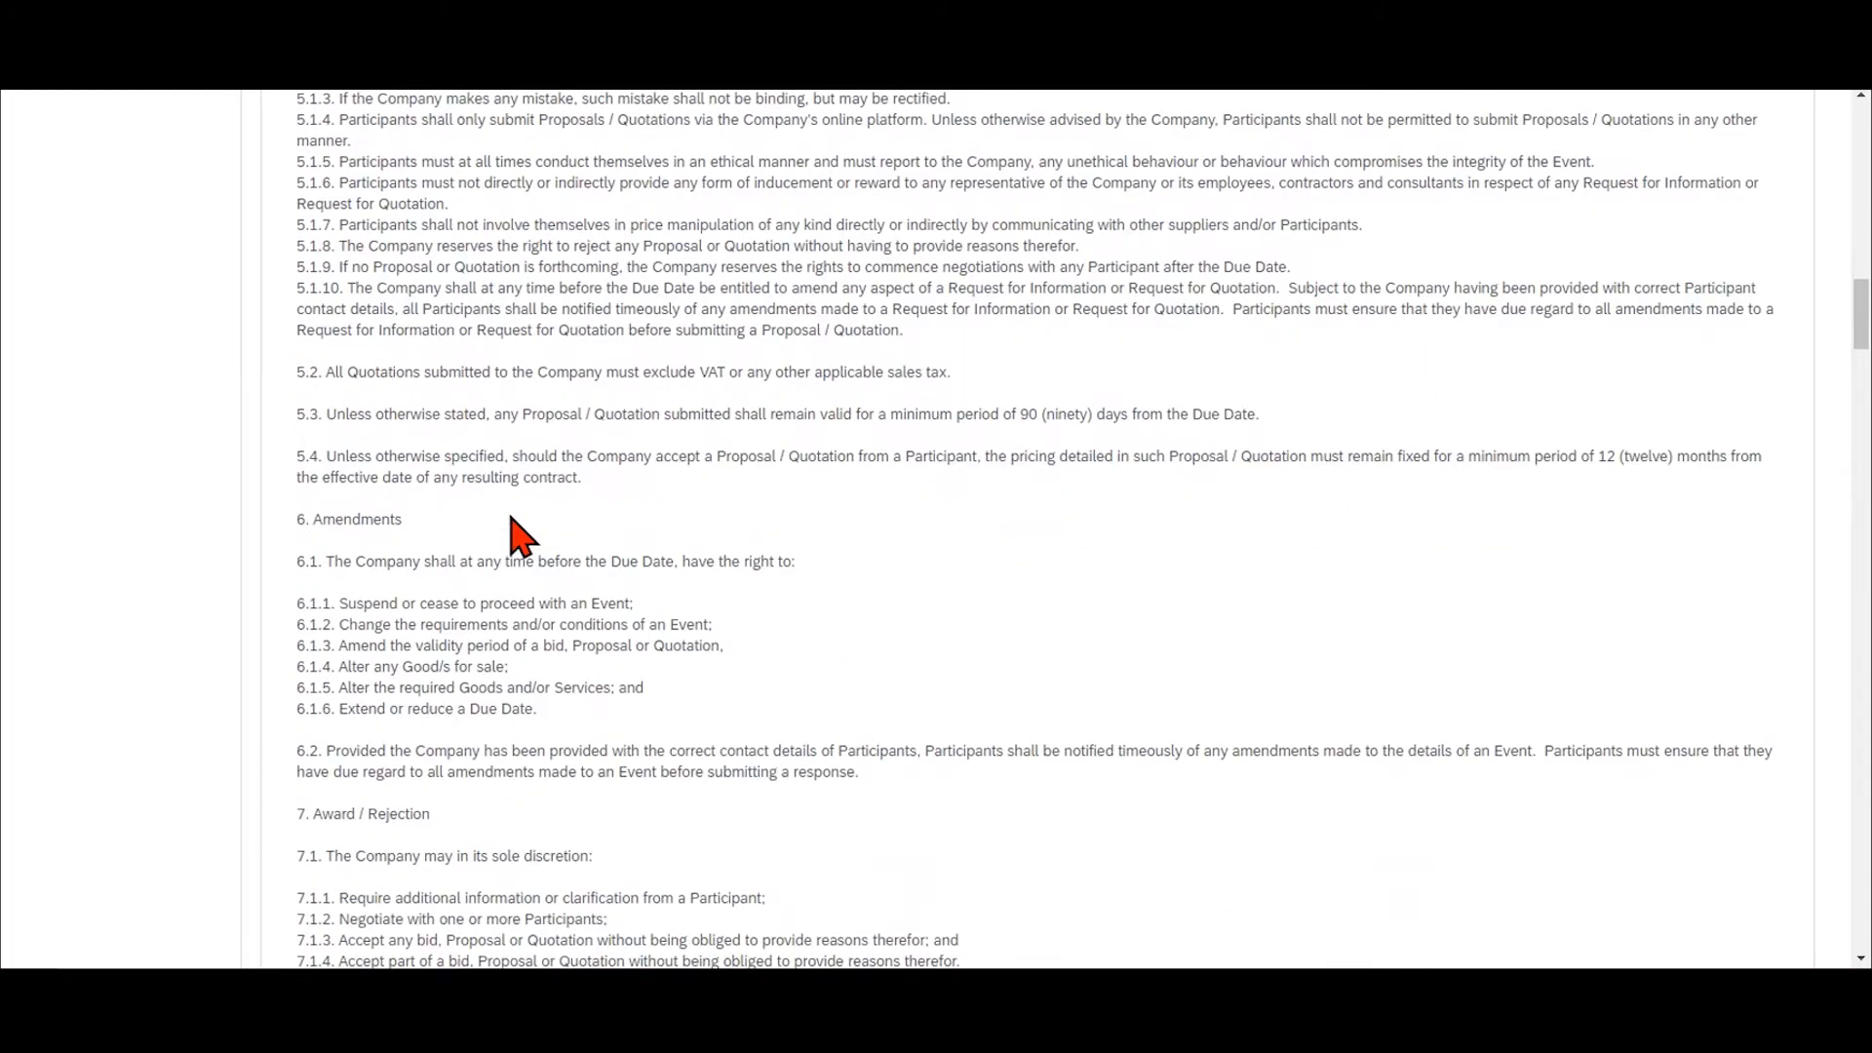
scroll(517, 537, down, 4)
scroll(517, 537, down, 8)
scroll(516, 536, down, 15)
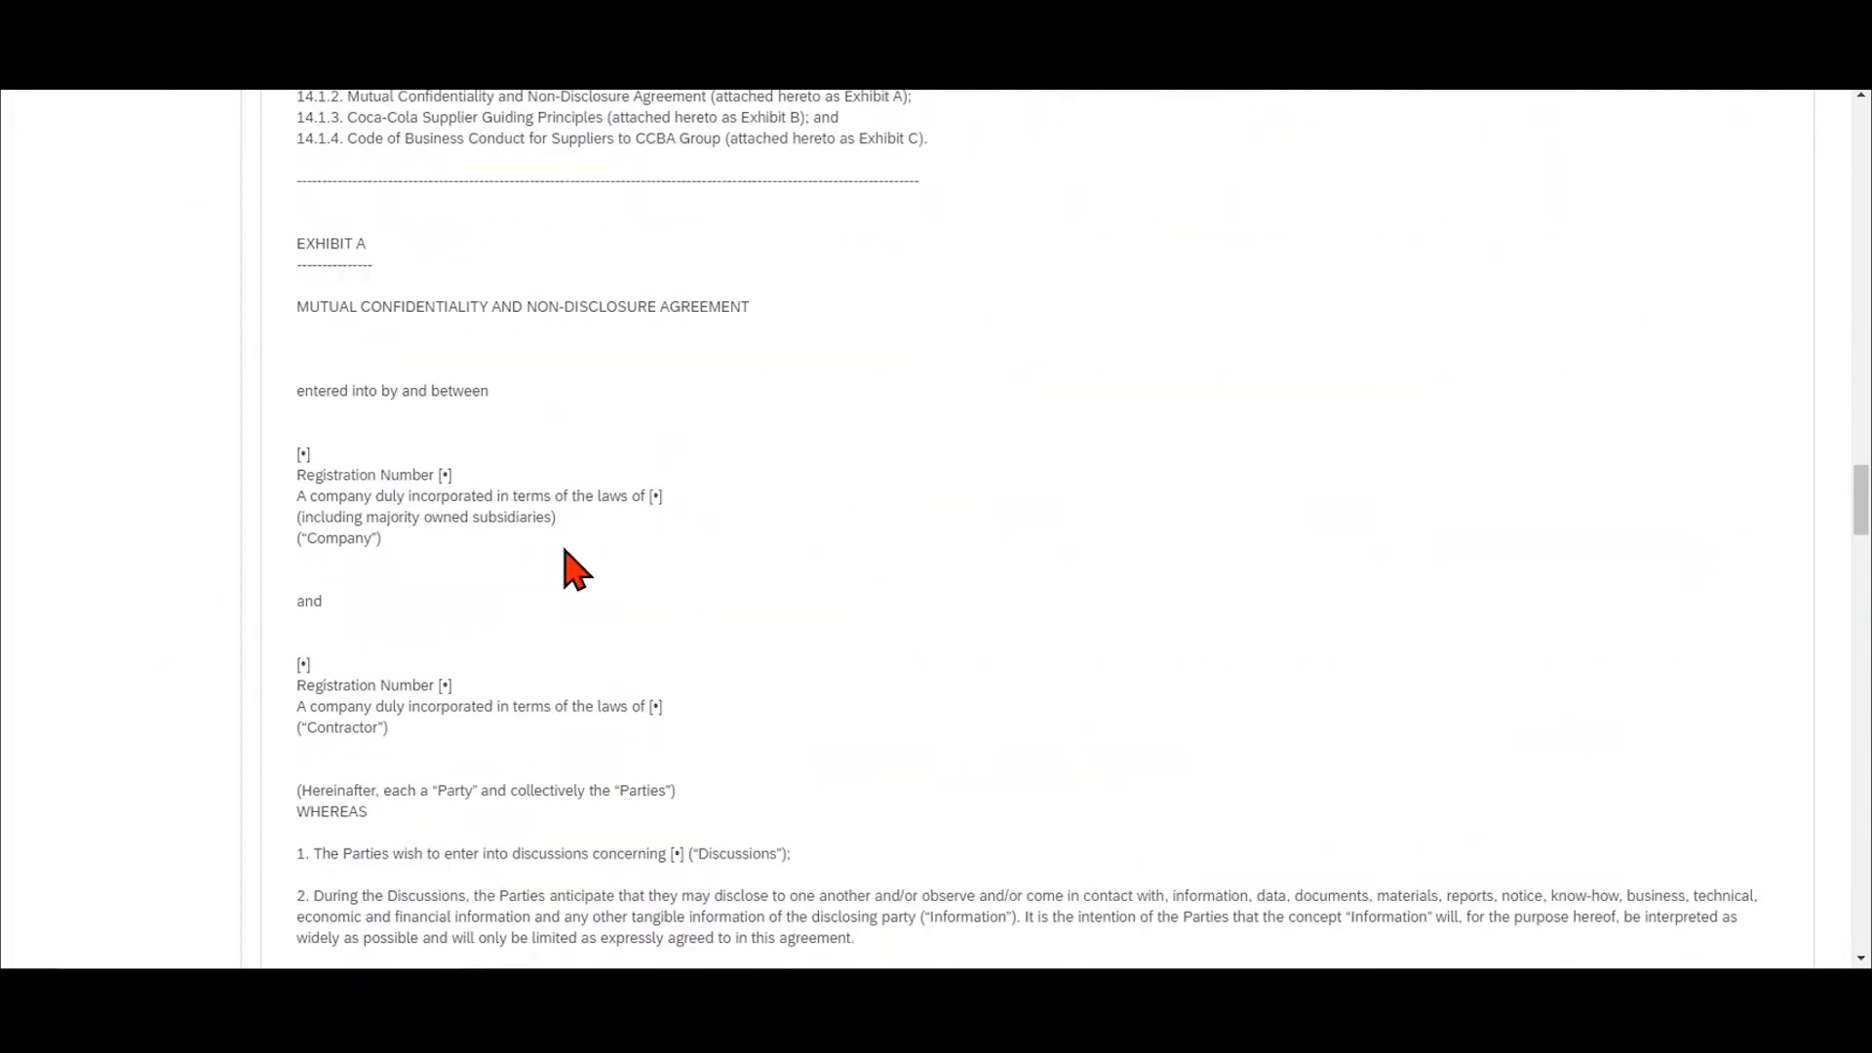
scroll(565, 552, down, 8)
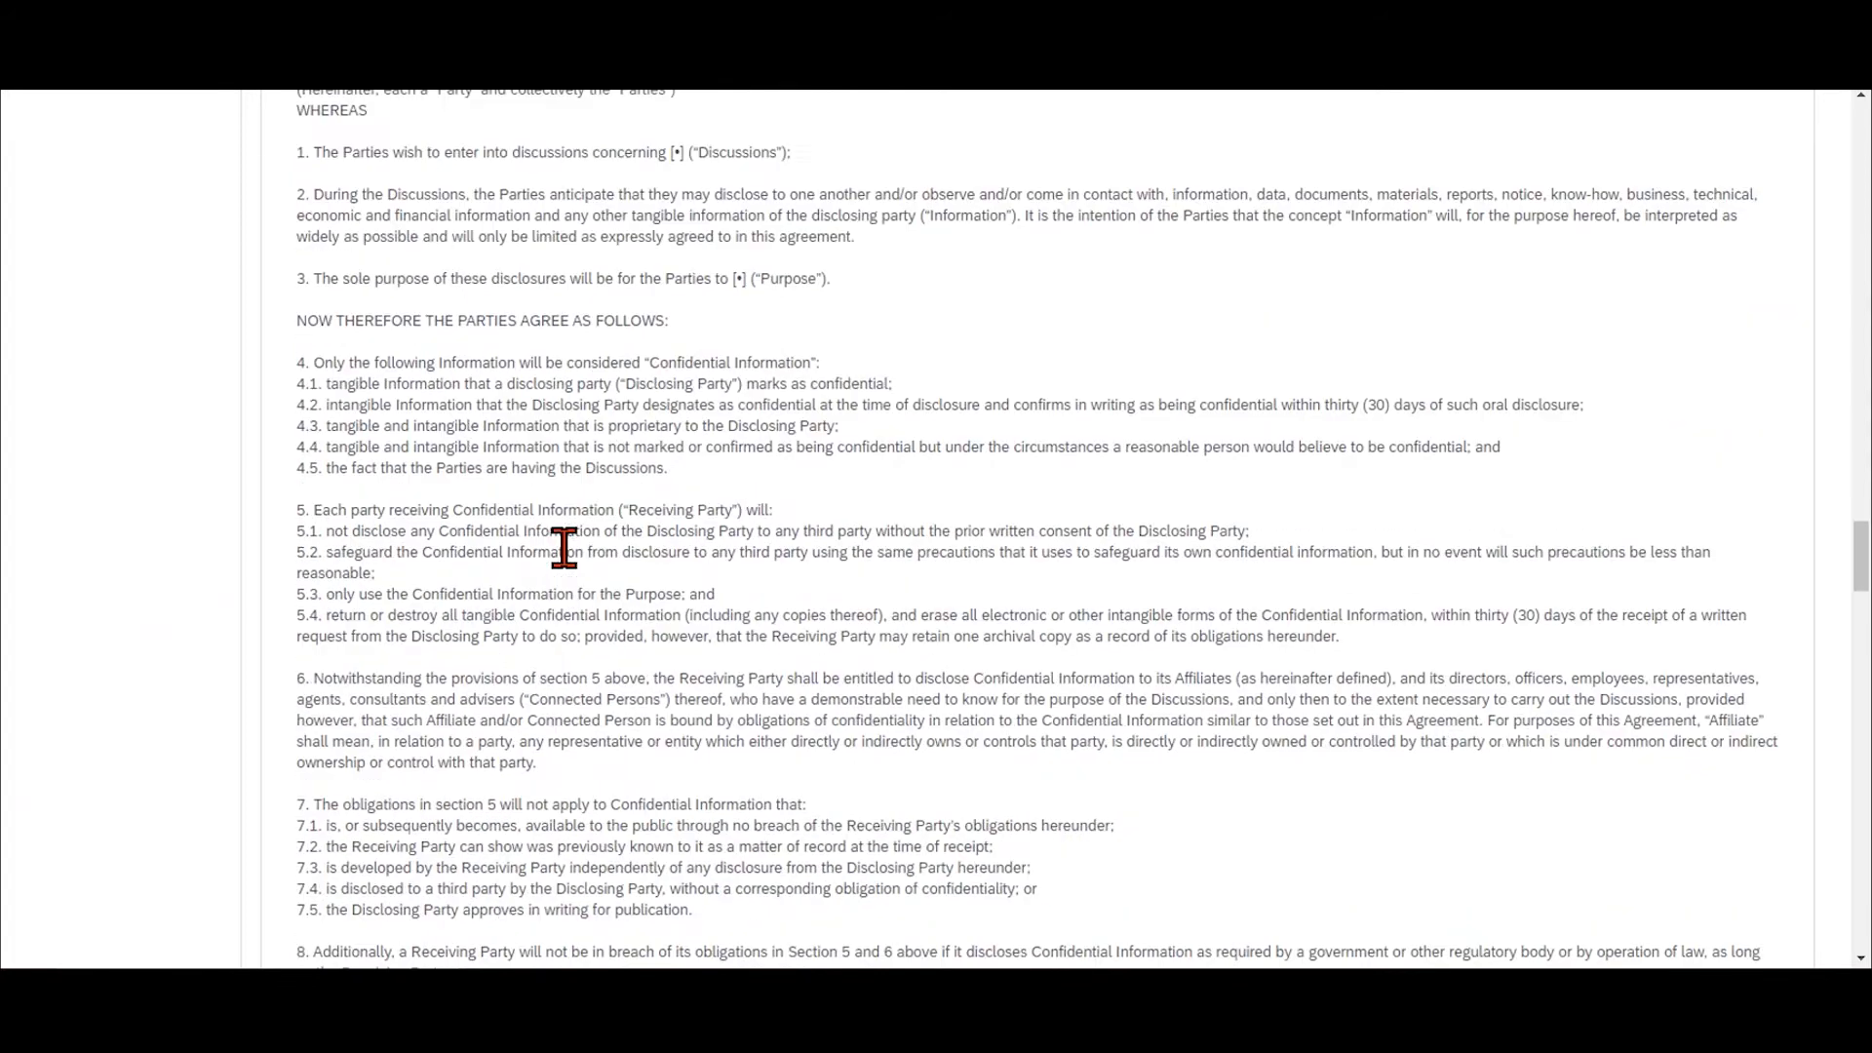
scroll(565, 552, down, 18)
scroll(565, 548, down, 7)
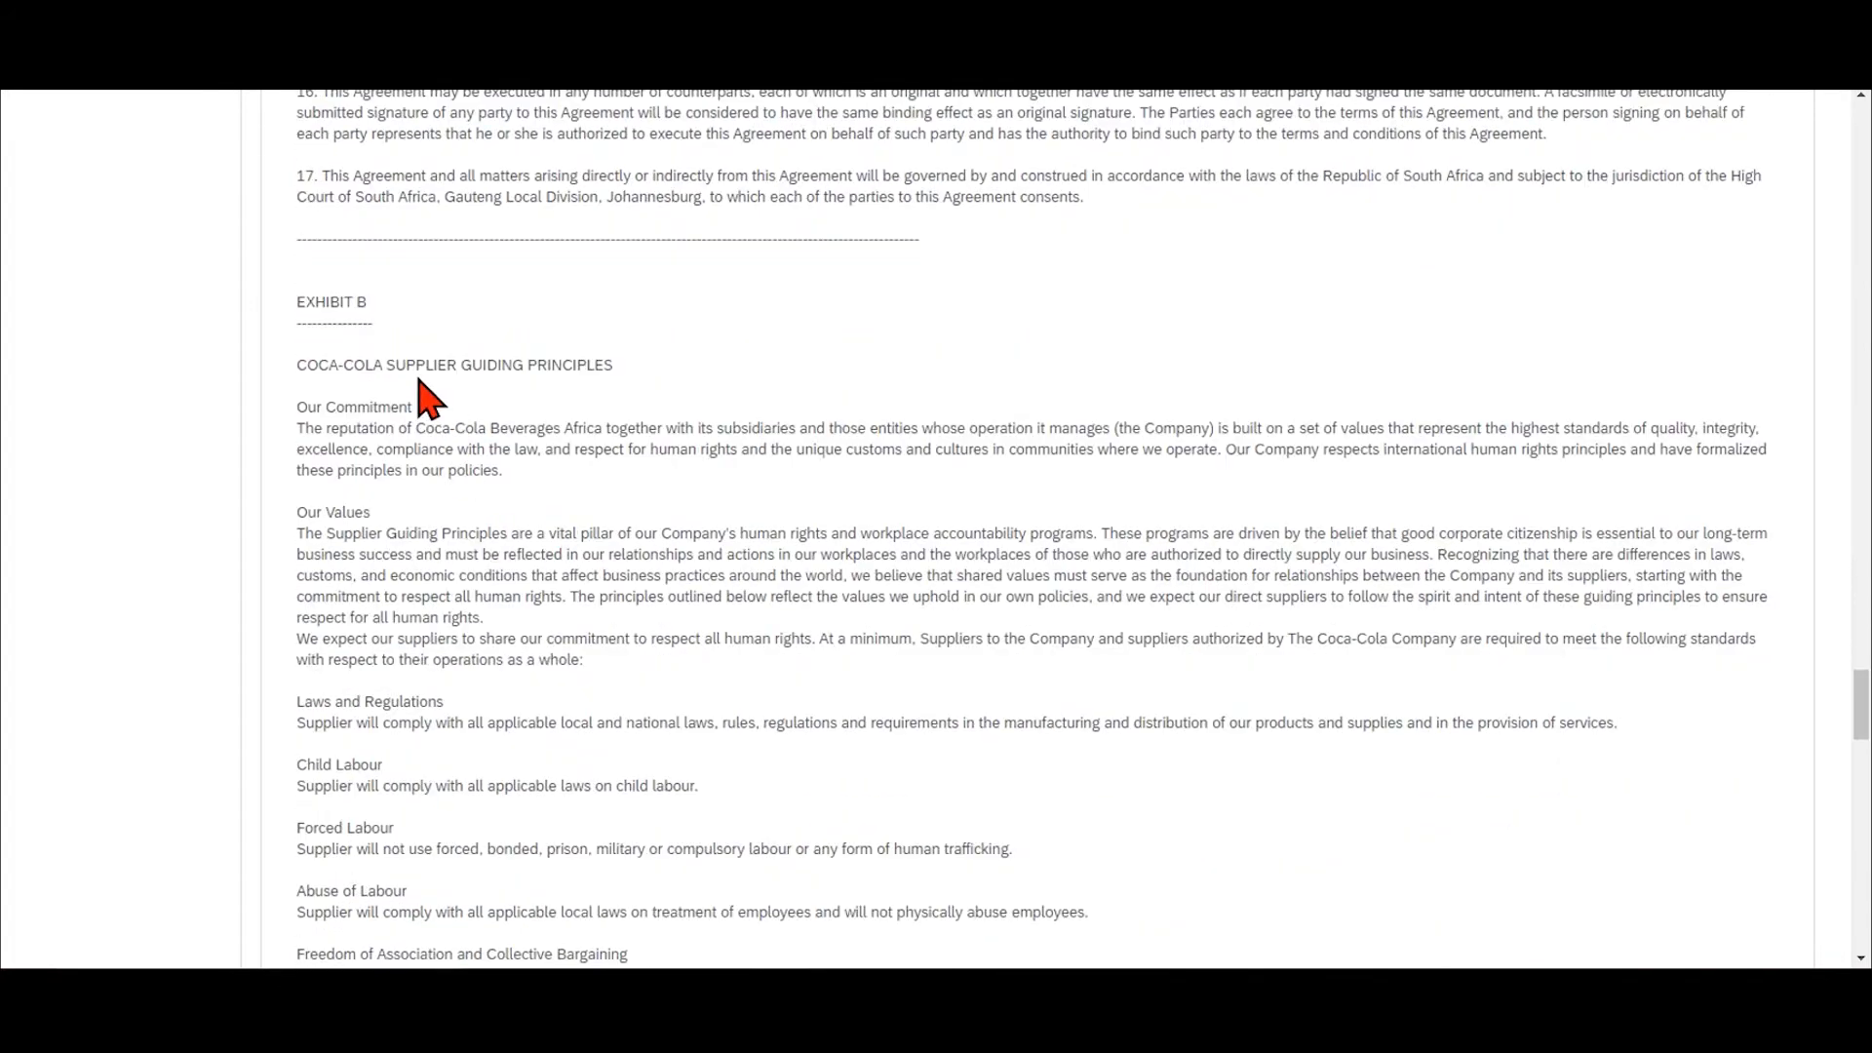
scroll(650, 551, down, 3)
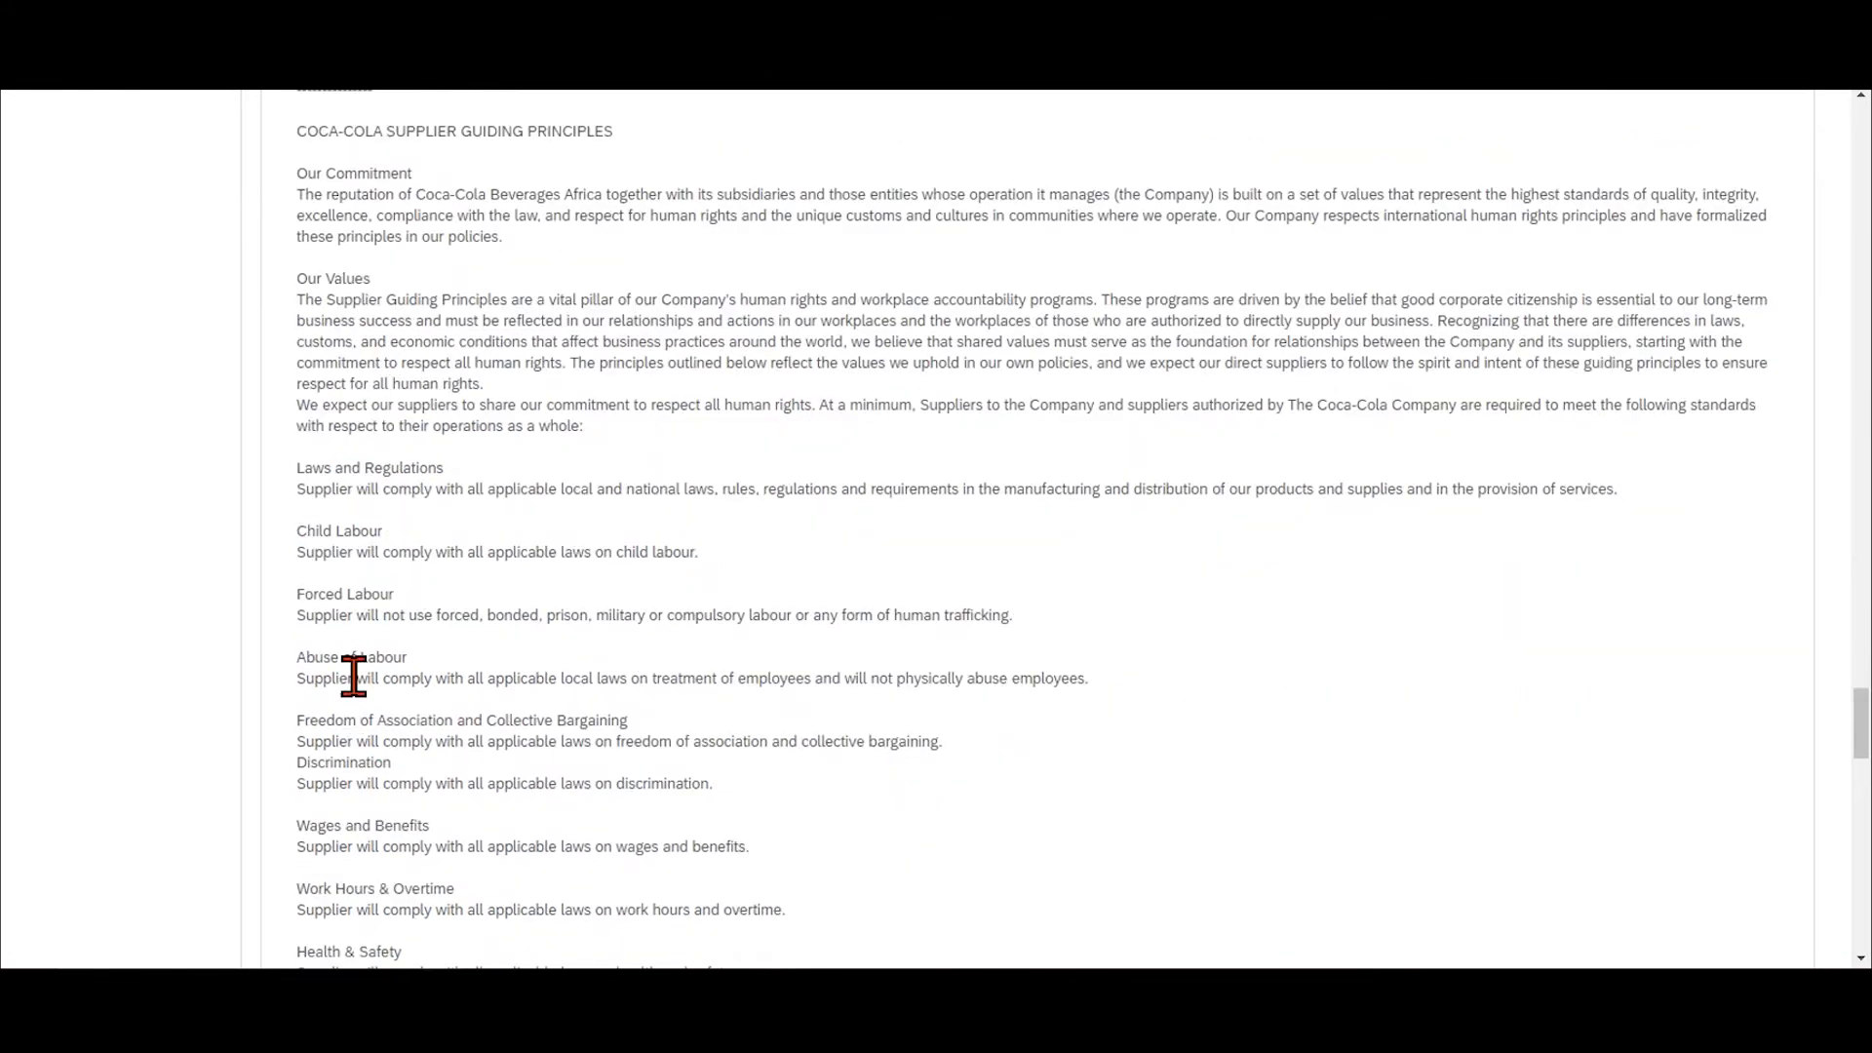
scroll(505, 719, down, 3)
scroll(507, 718, down, 9)
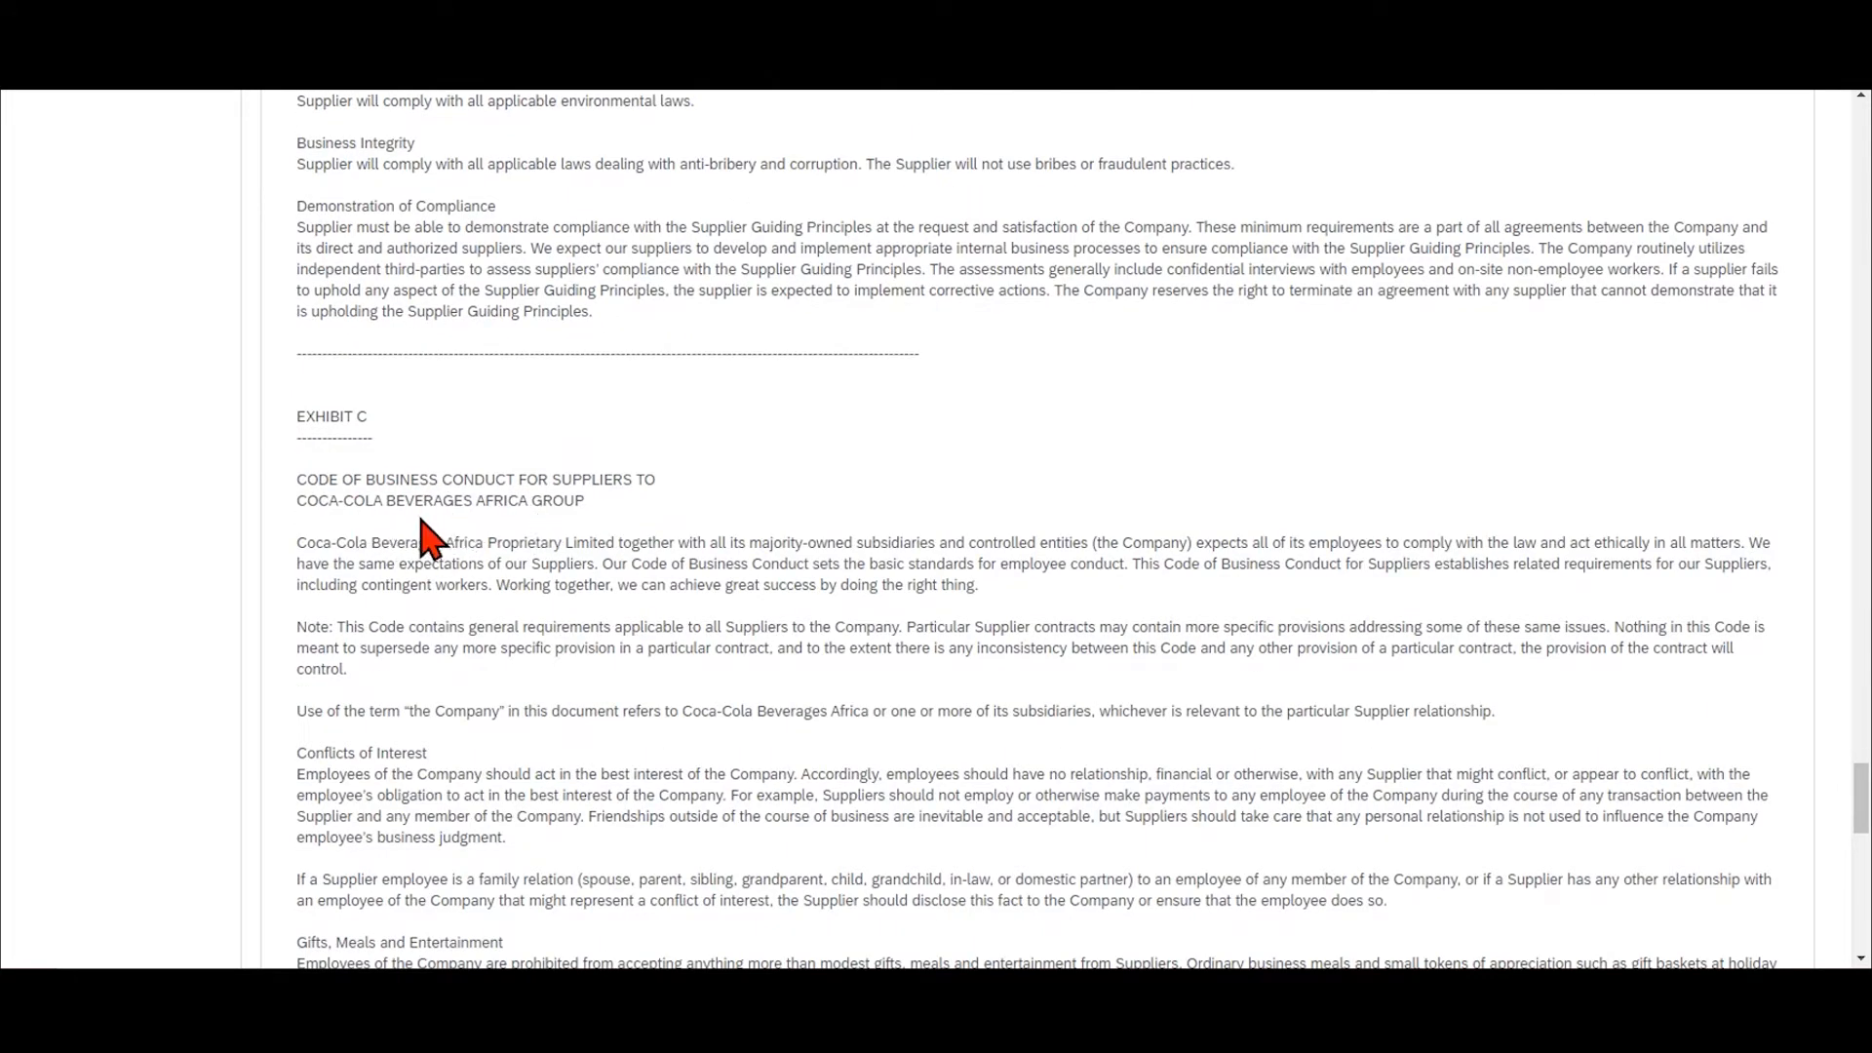
scroll(755, 700, down, 12)
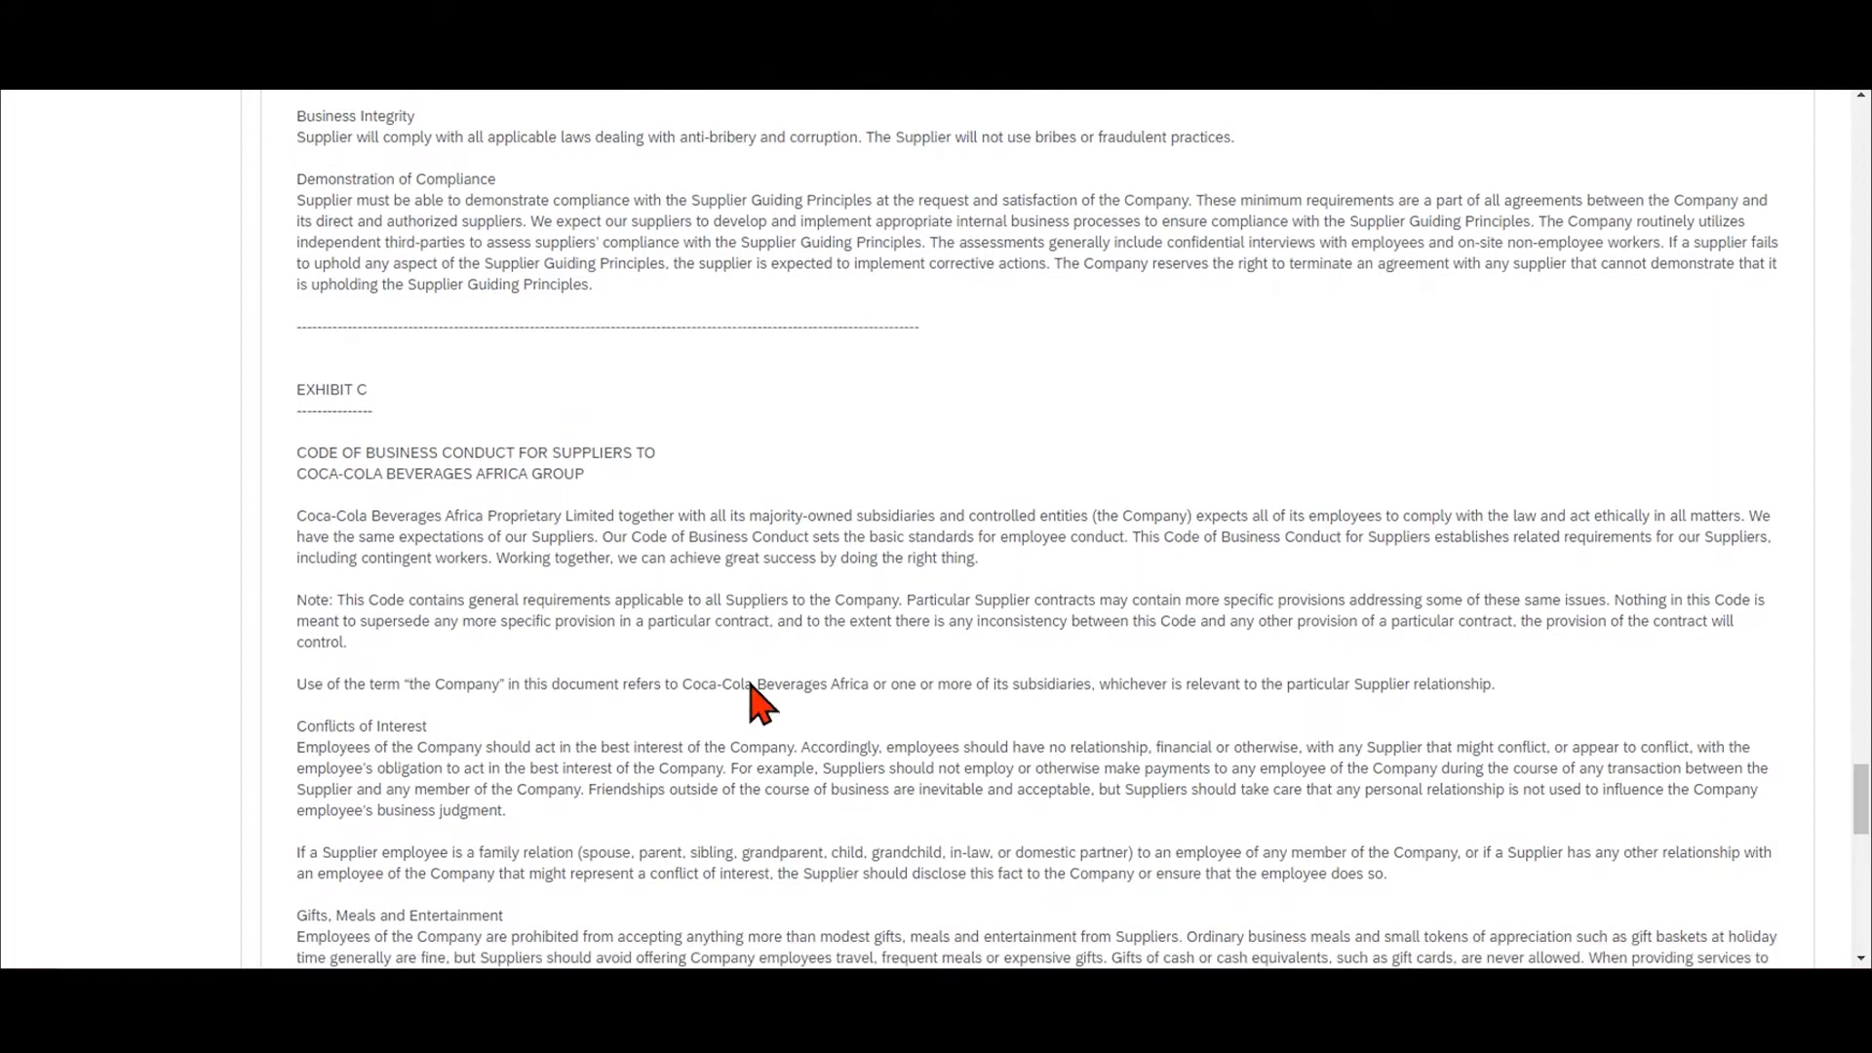
scroll(756, 700, down, 5)
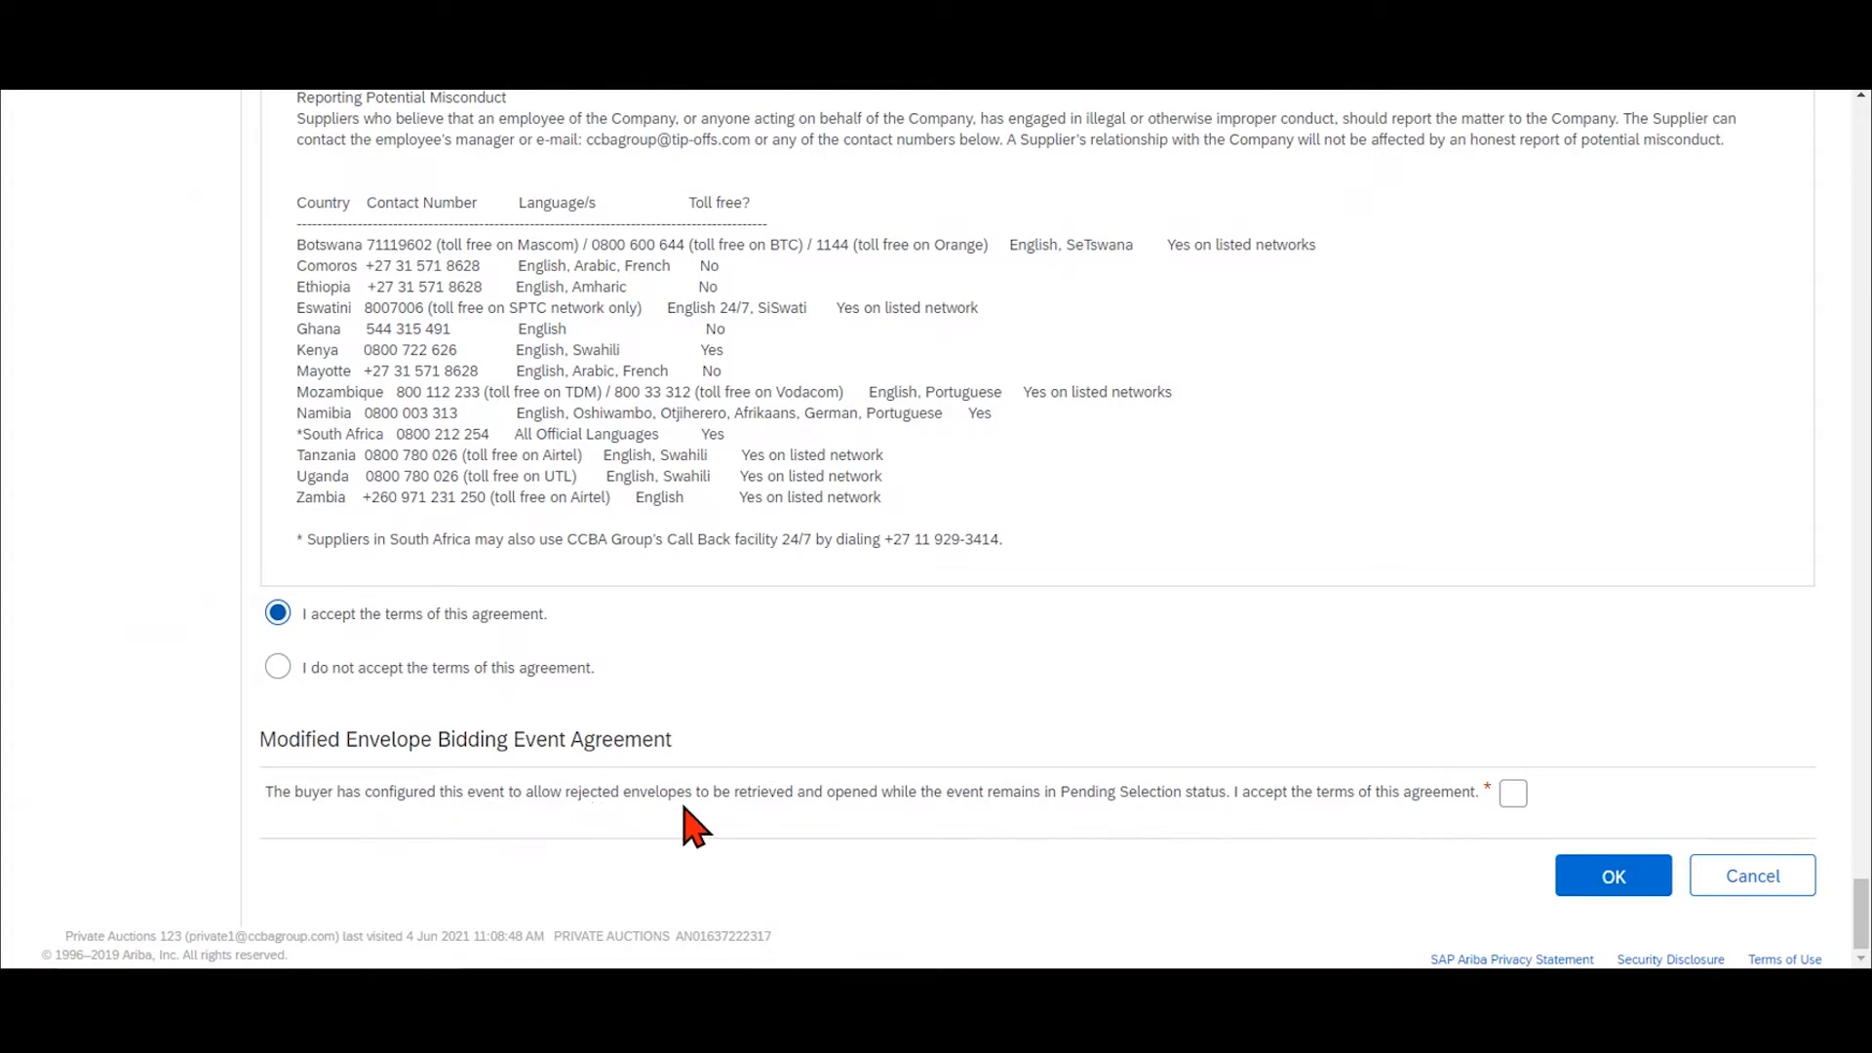
Accept the terms of the Modified Envelope Bidding Event Agreement and submit the prerequisites agreement.
click(1511, 796)
click(1621, 880)
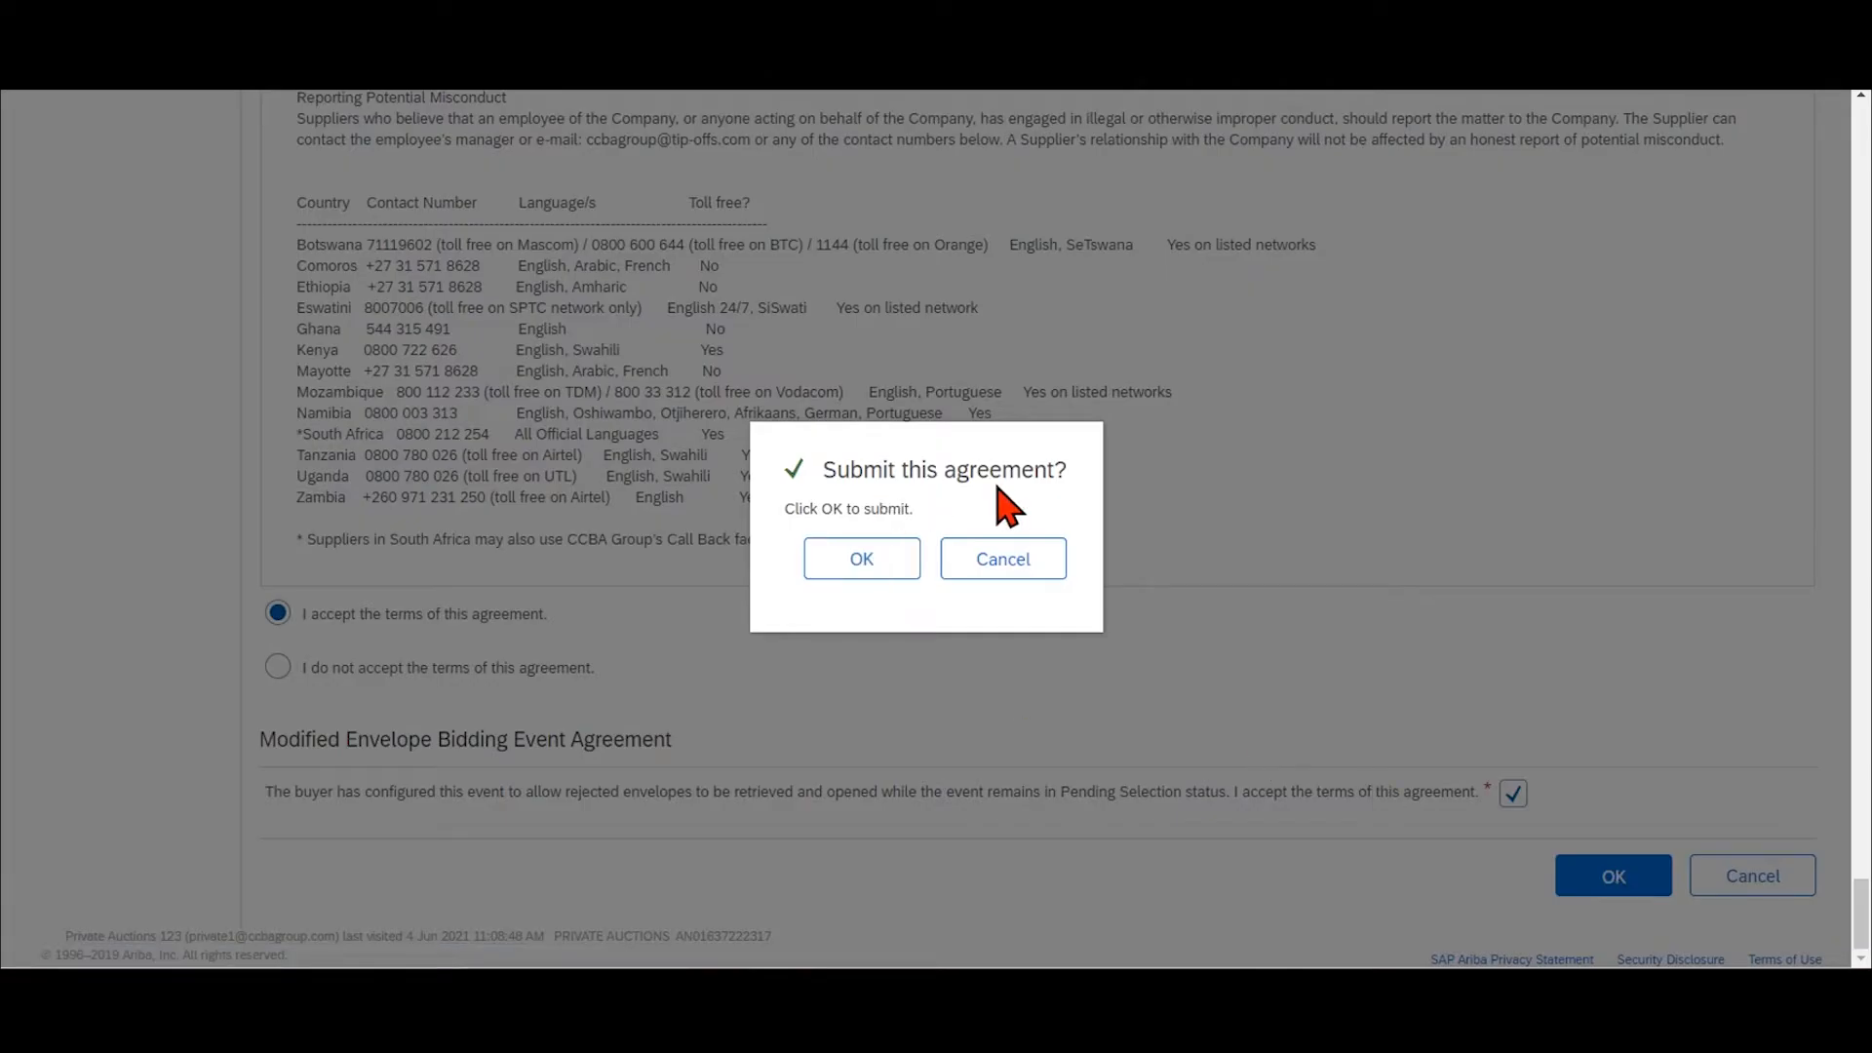
click(870, 563)
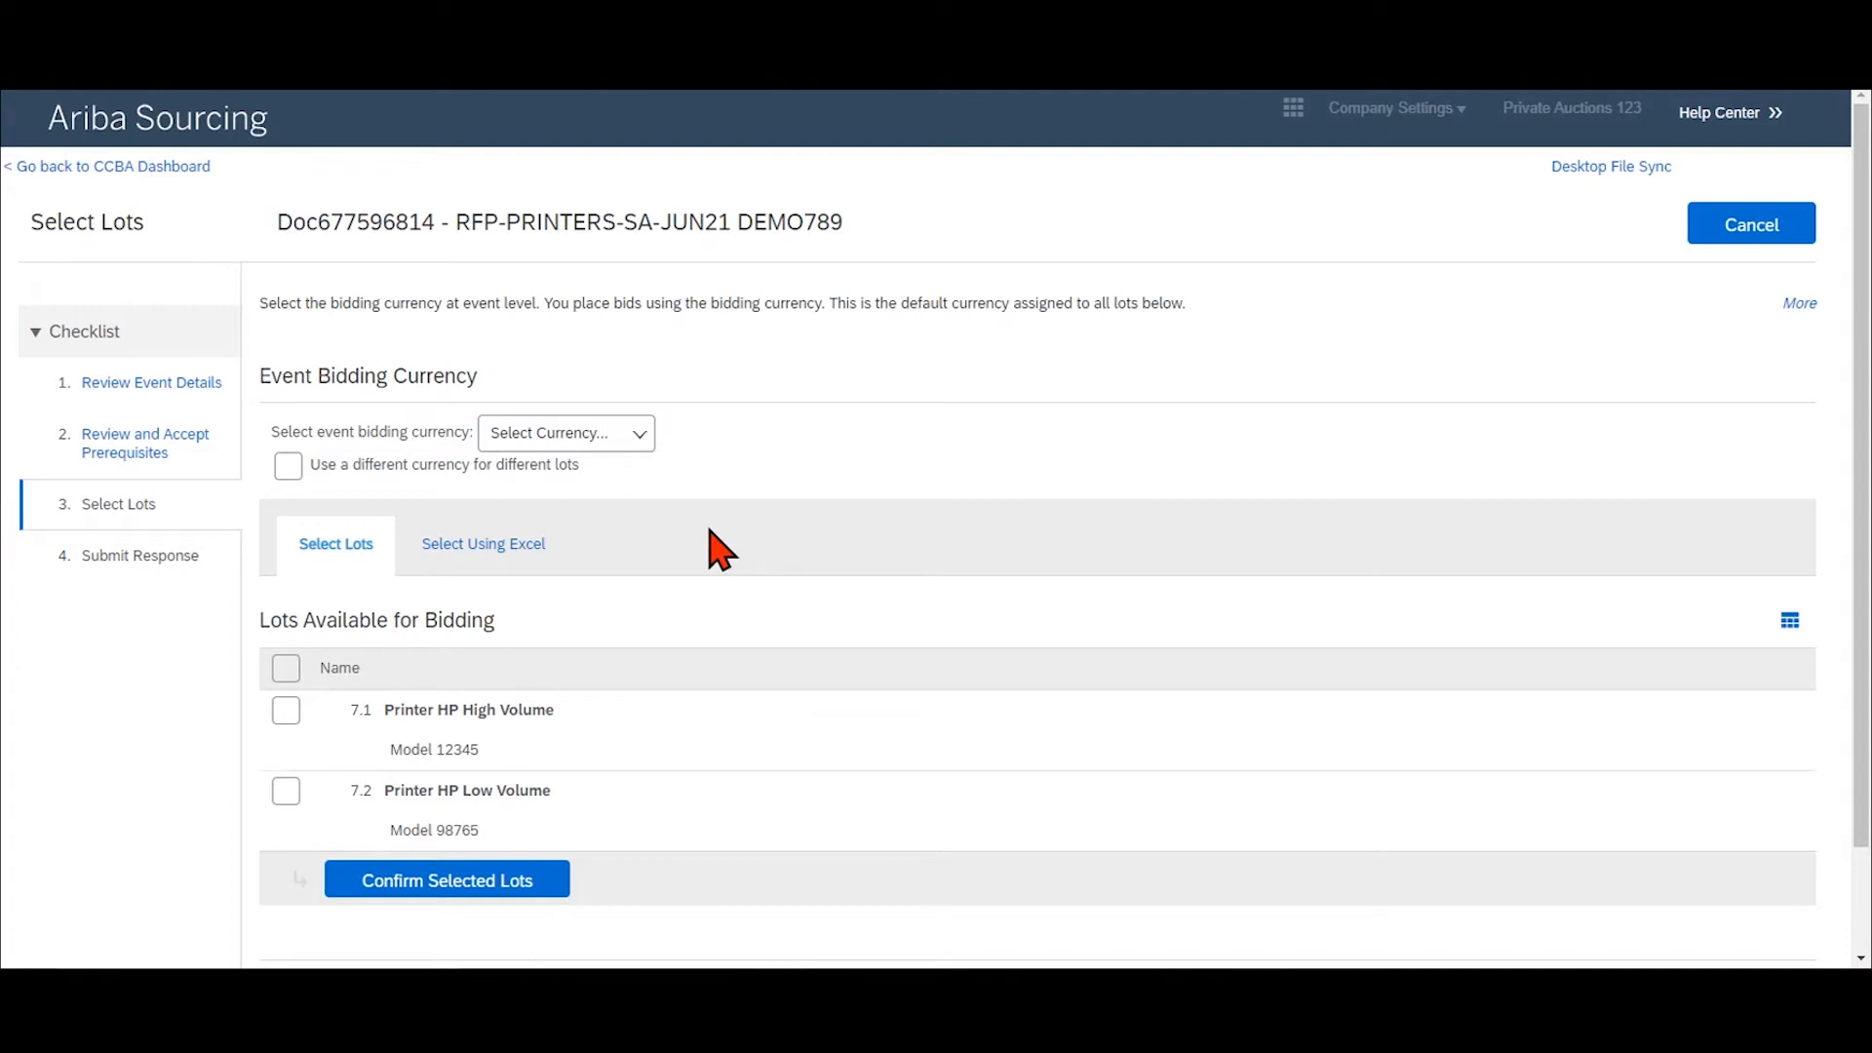
Select lots 7.1 Printer HP High Volume and 7.2 Printer HP Low Volume, and set the event bidding currency to South African Rand.
scroll(696, 741, down, 2)
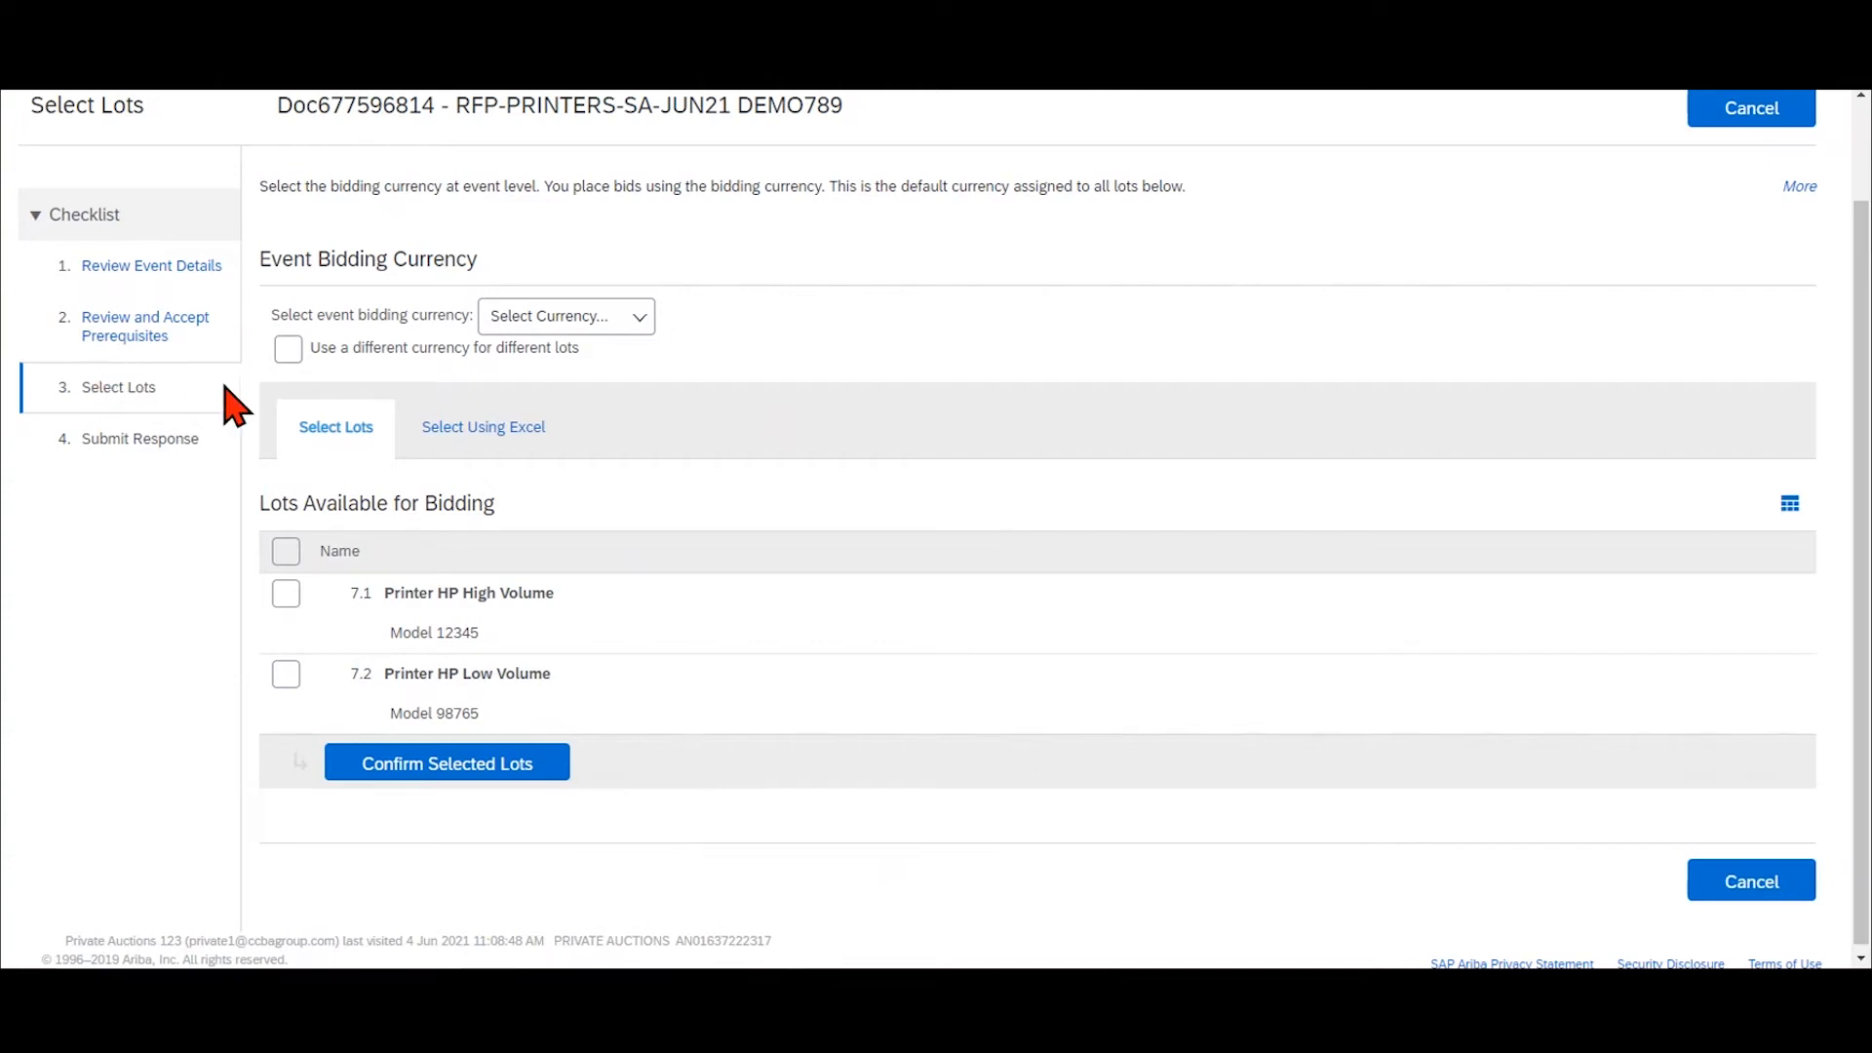
click(286, 594)
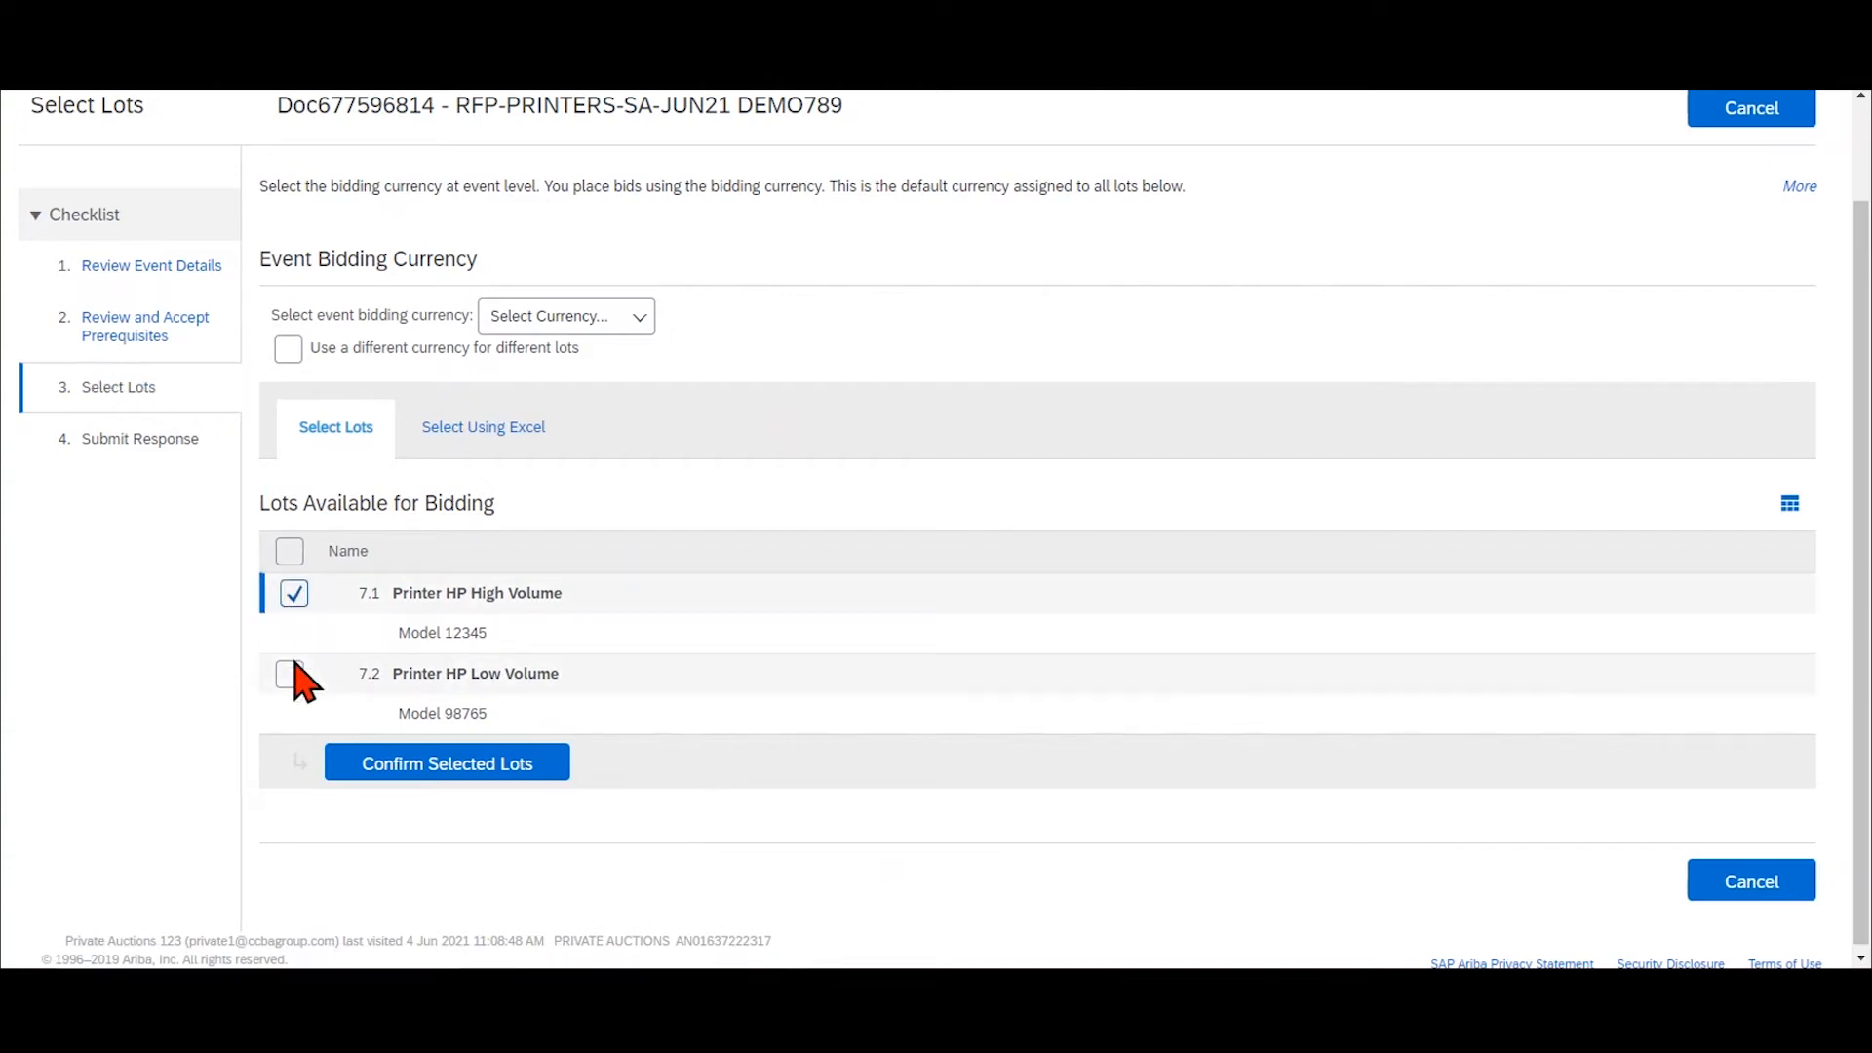
click(291, 675)
click(638, 318)
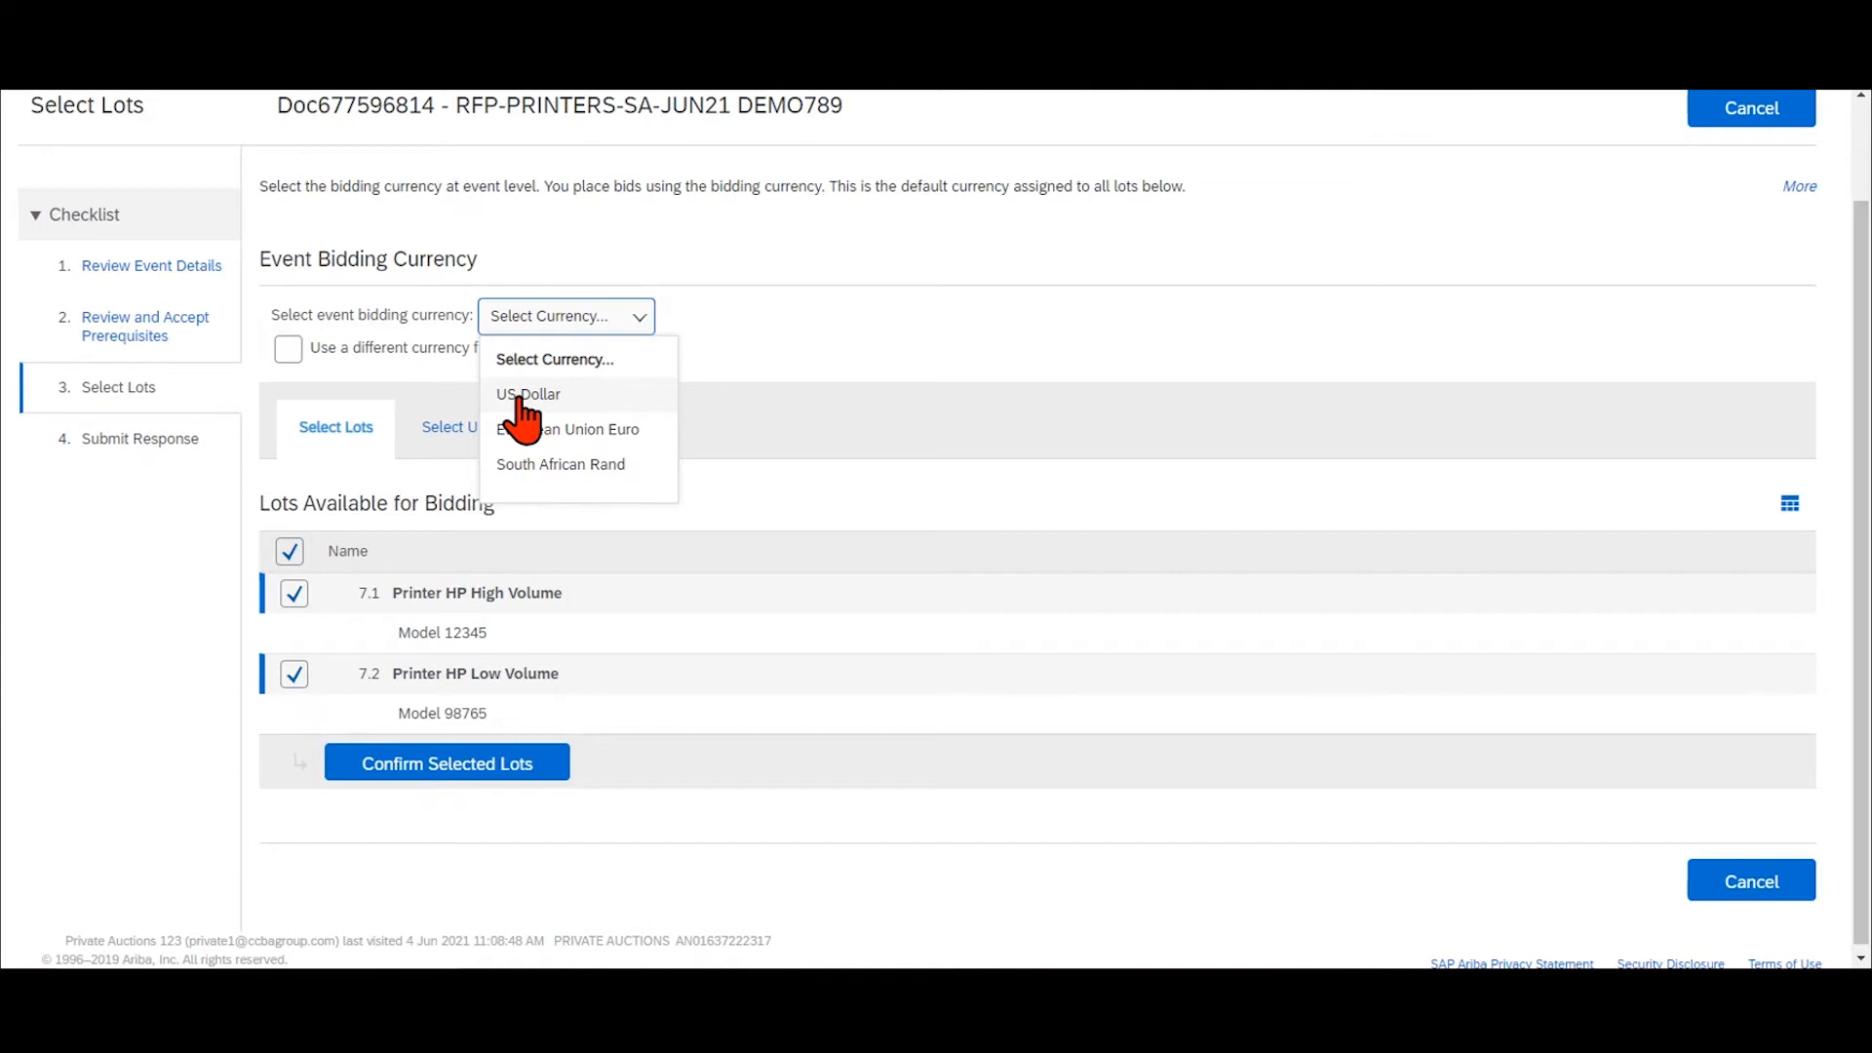
click(552, 464)
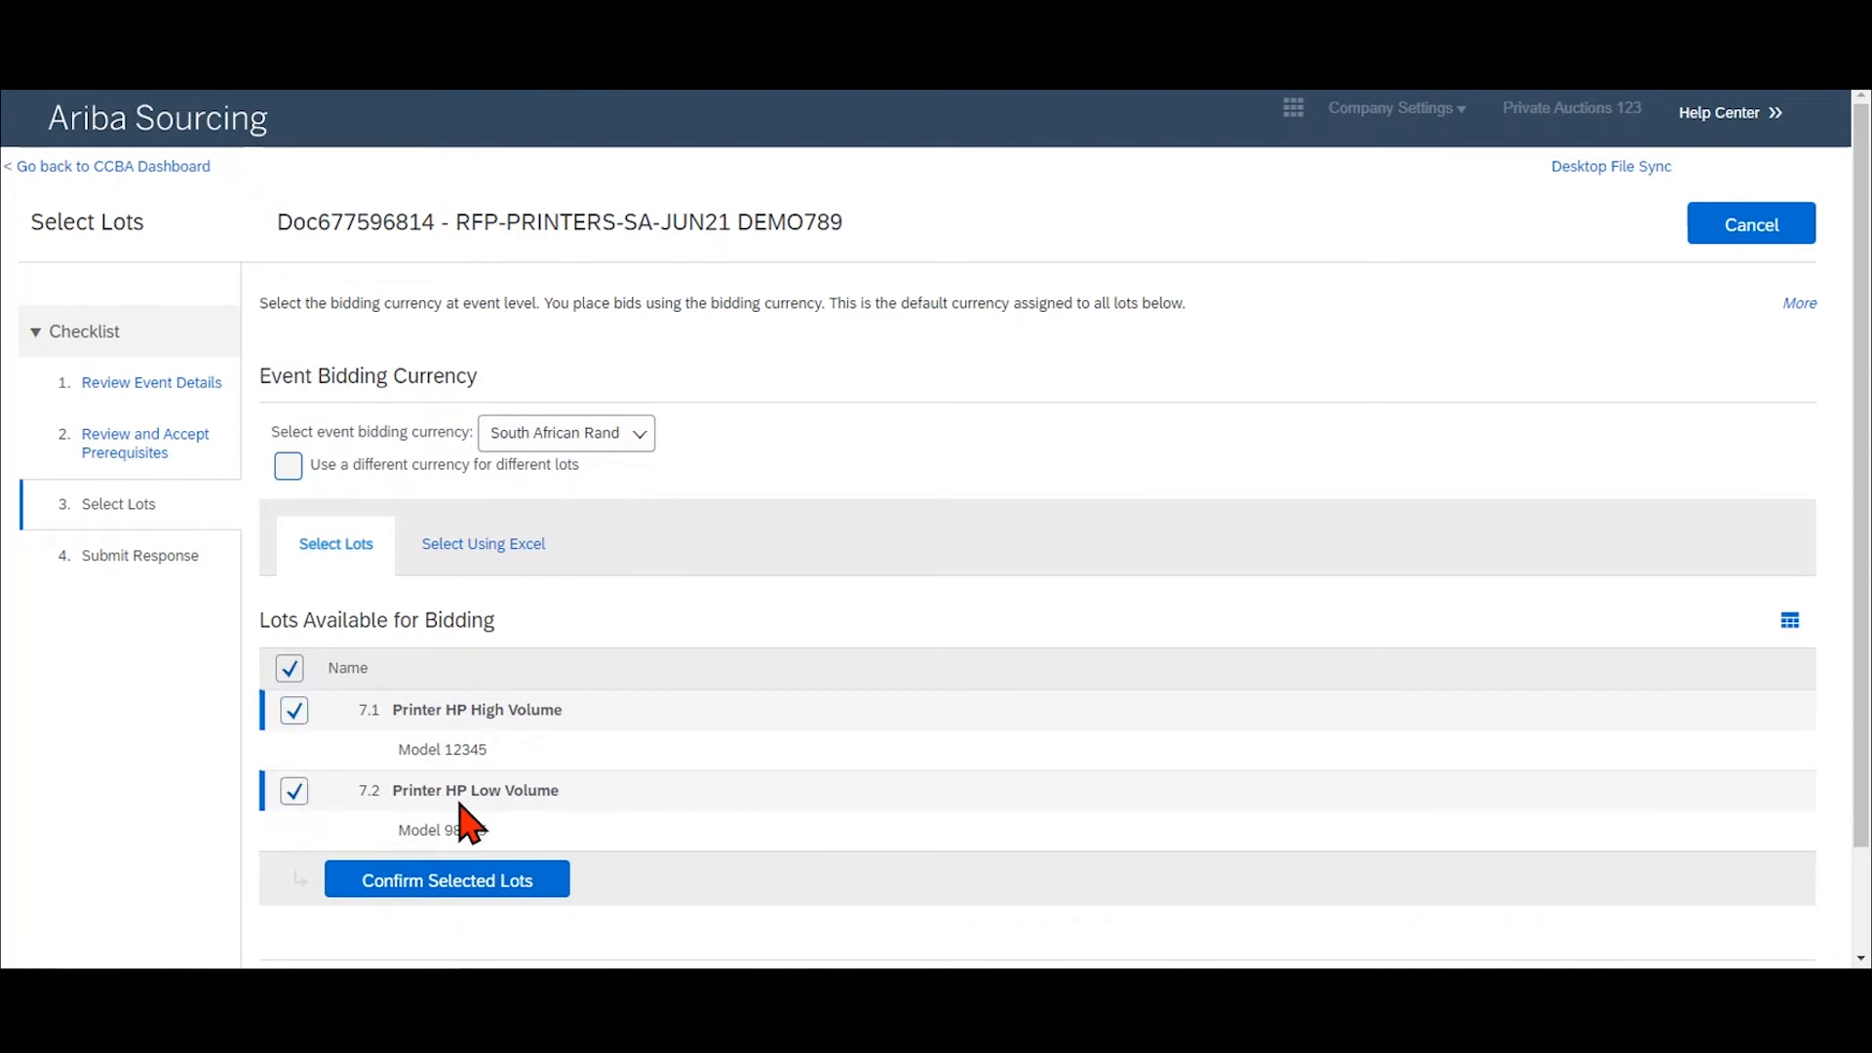
Confirm the selected lots and acknowledge the notice about the modified currency.
click(450, 892)
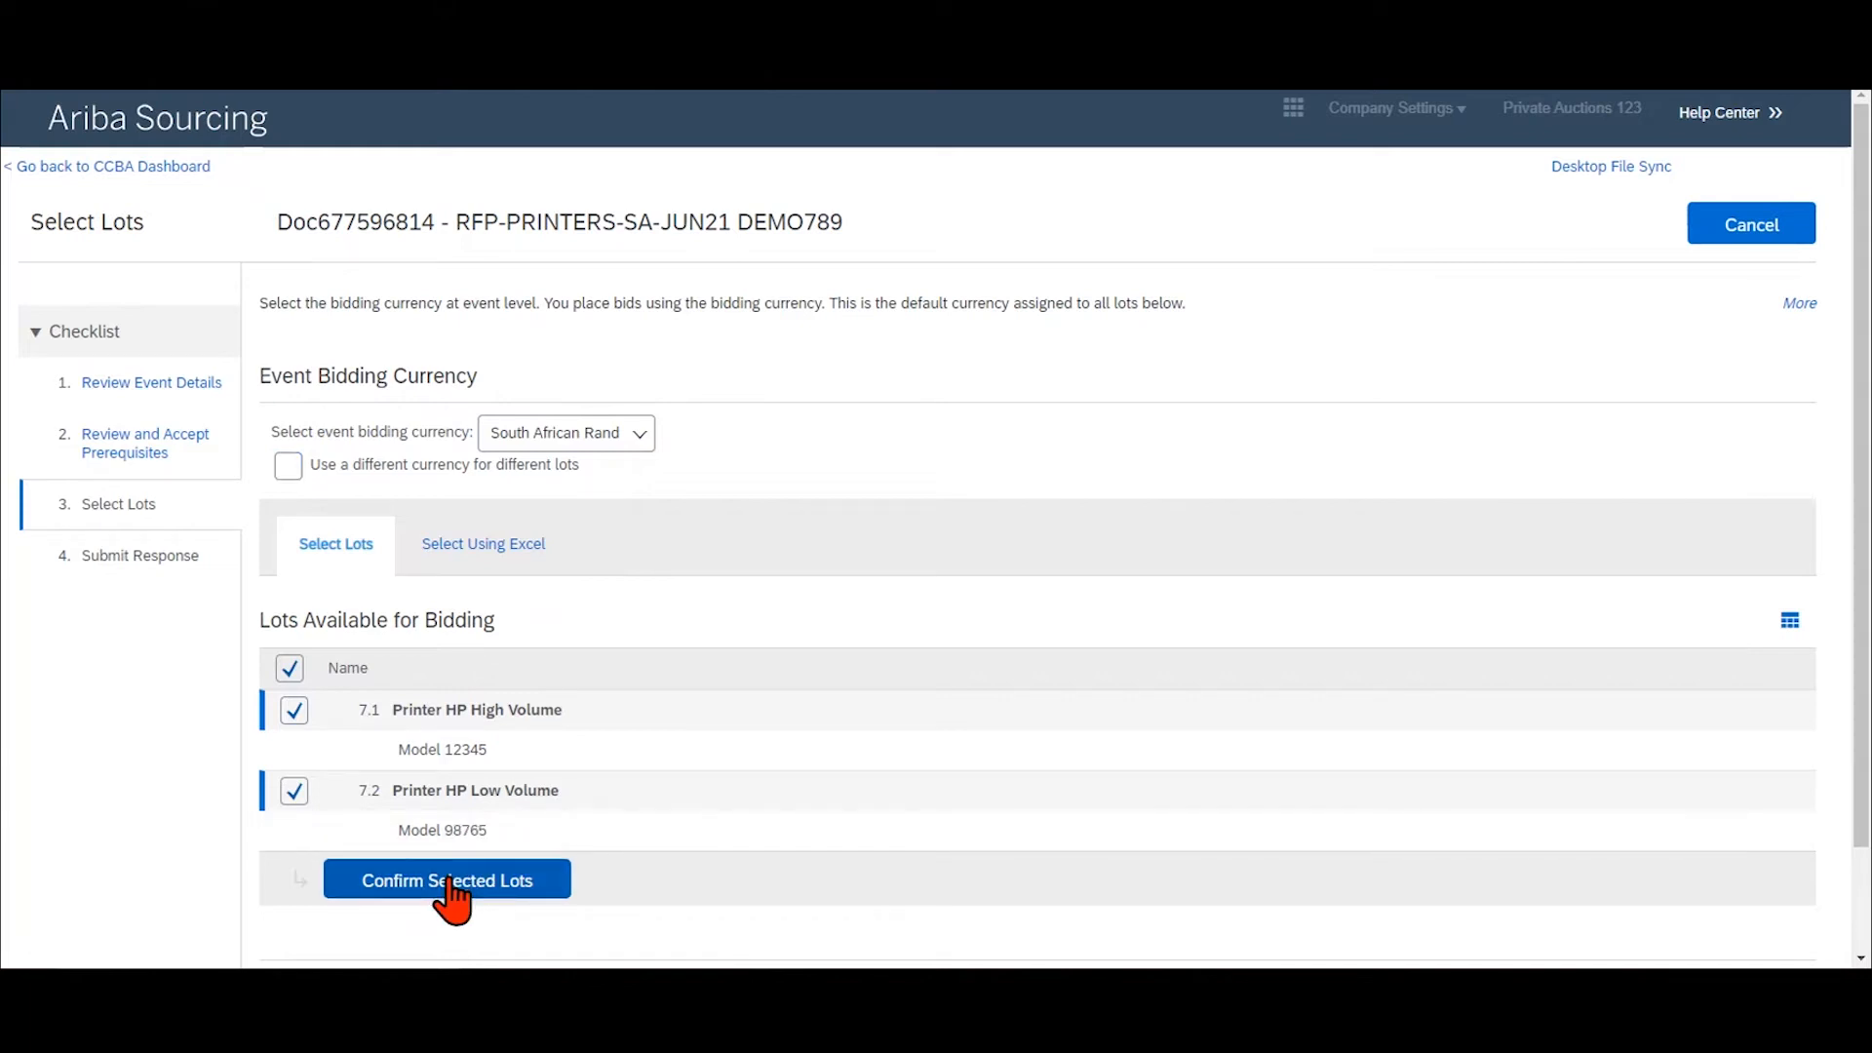
click(450, 892)
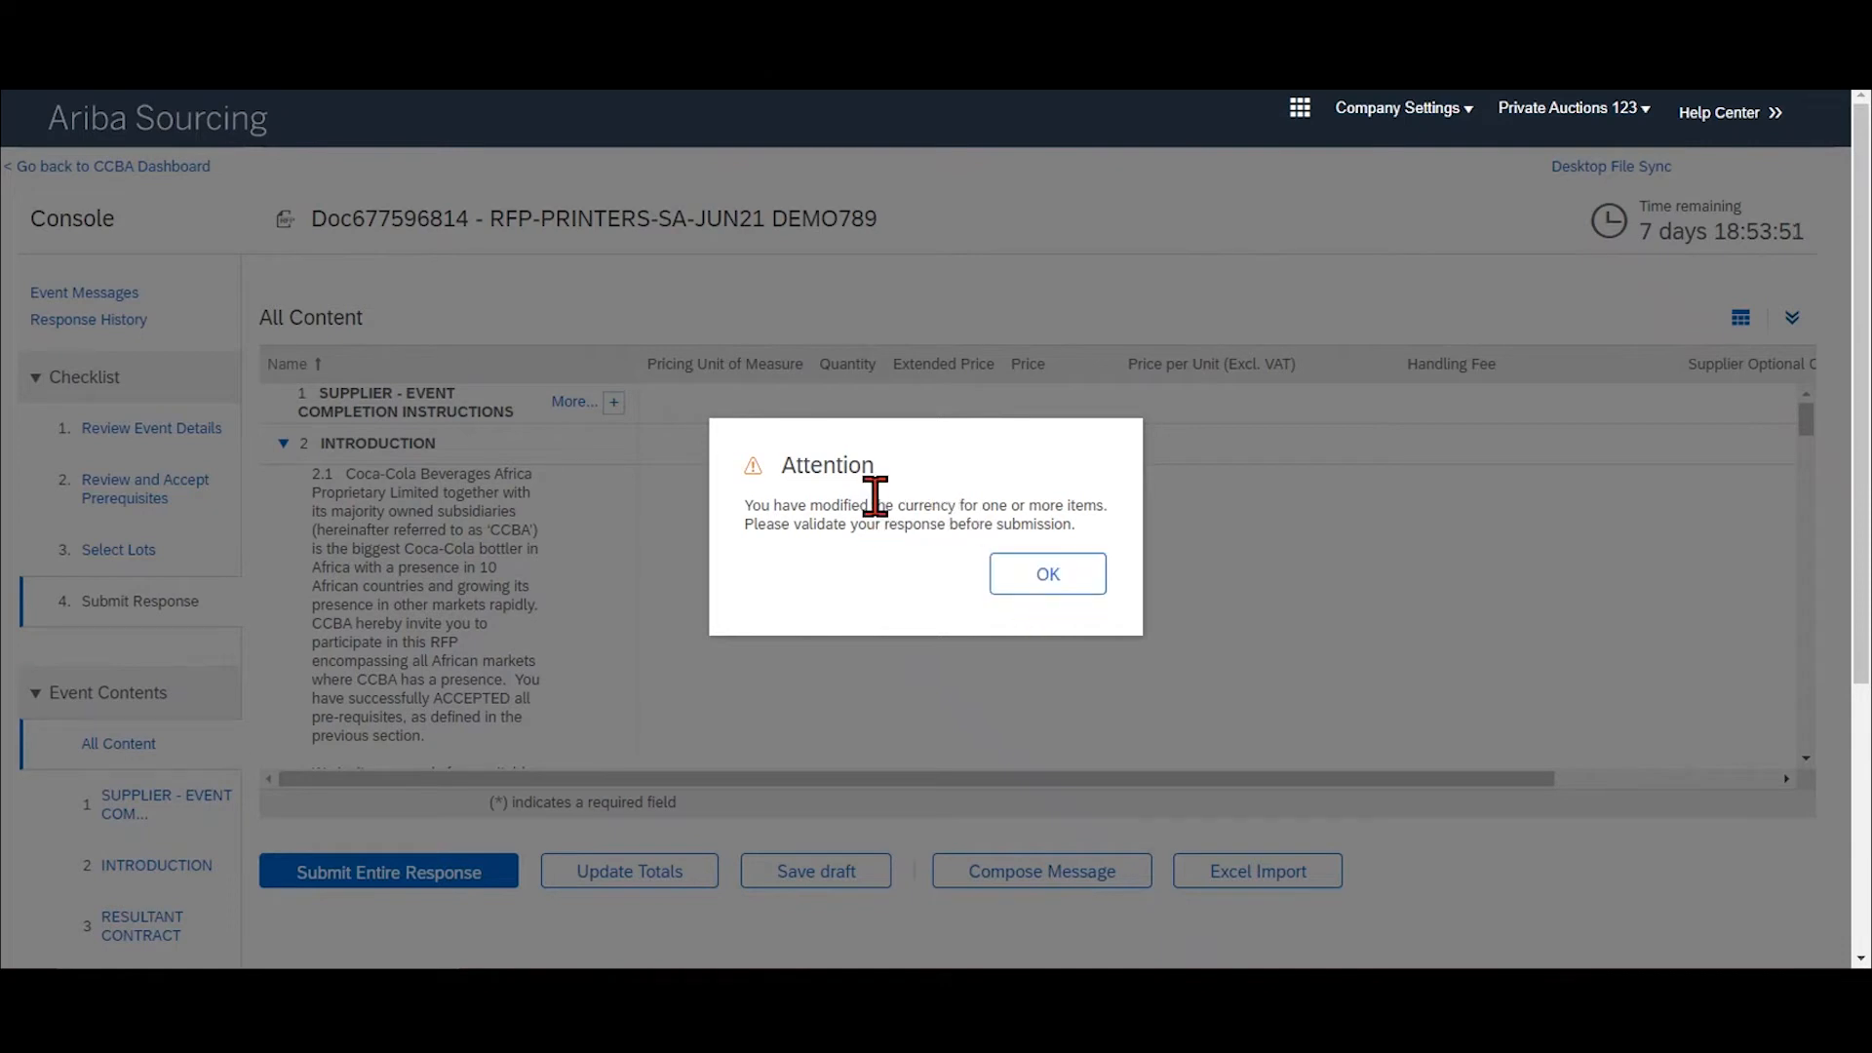
click(1037, 575)
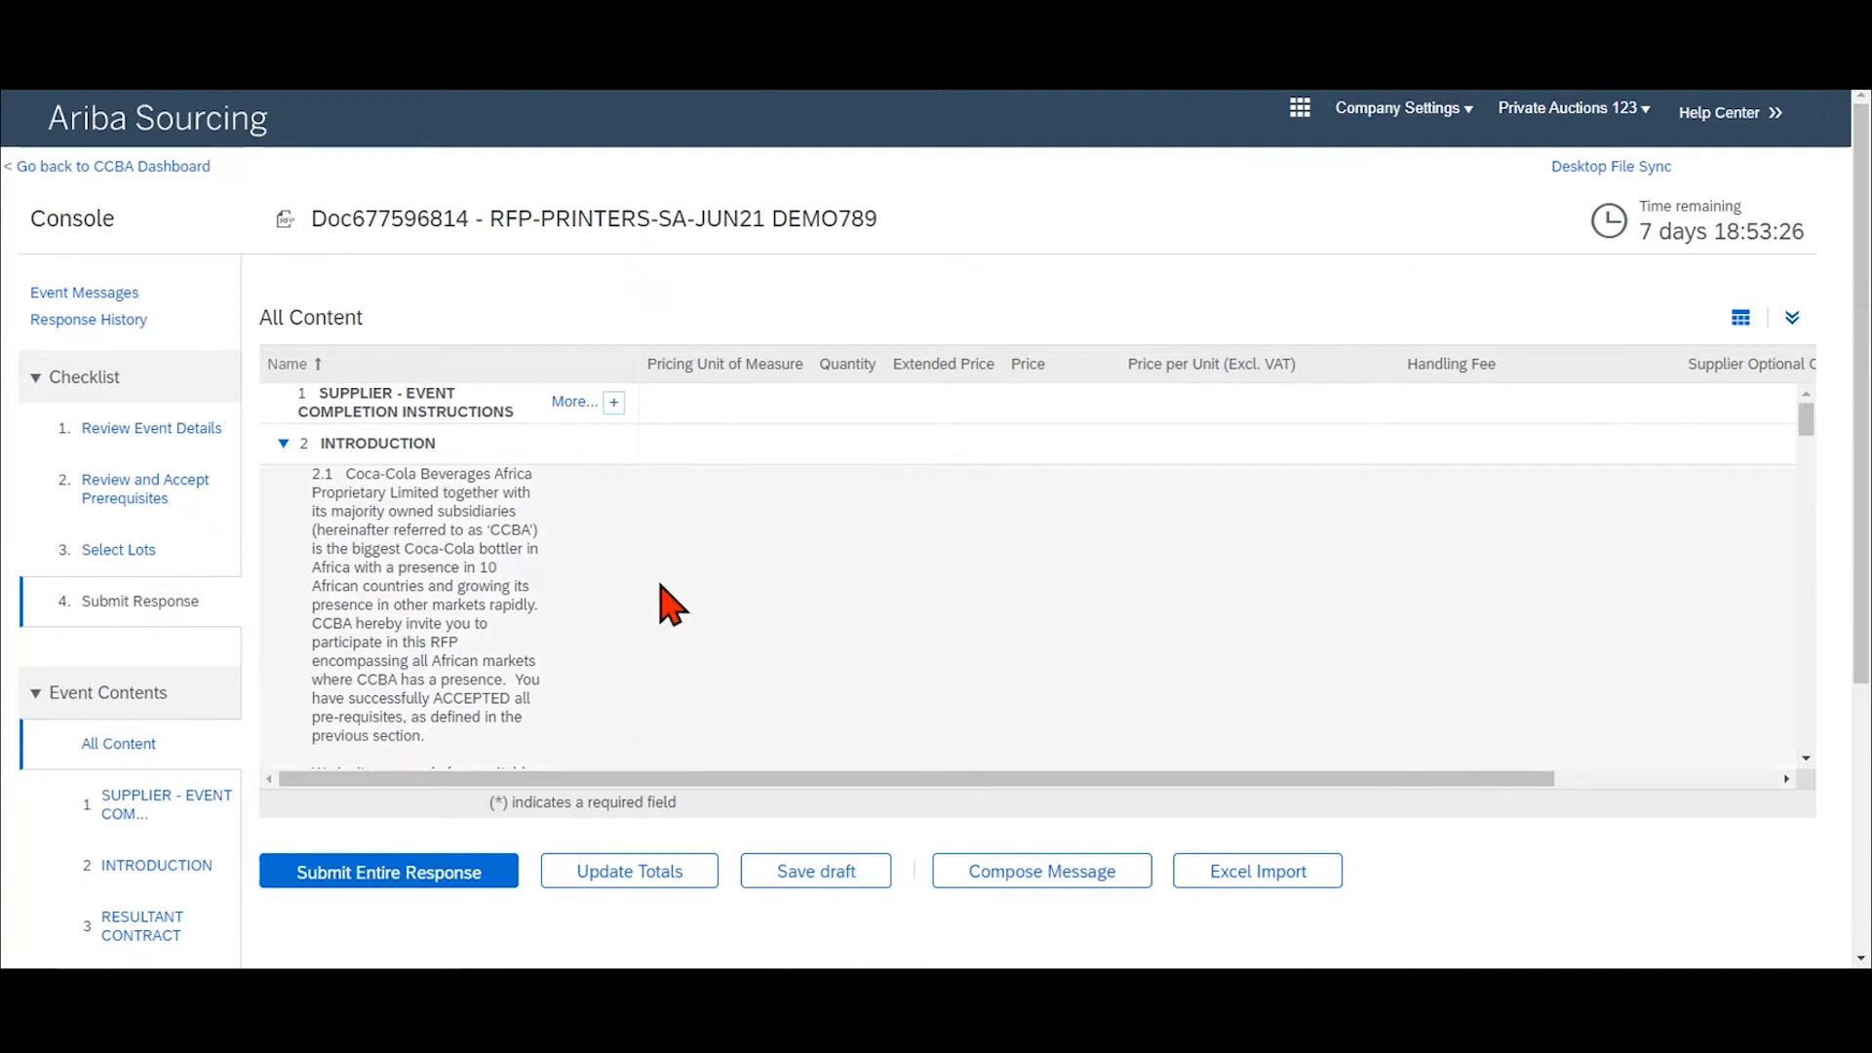
Look over the event content, open the Scope of Work section and list the reference documents of item 5.1.
scroll(624, 591, down, 6)
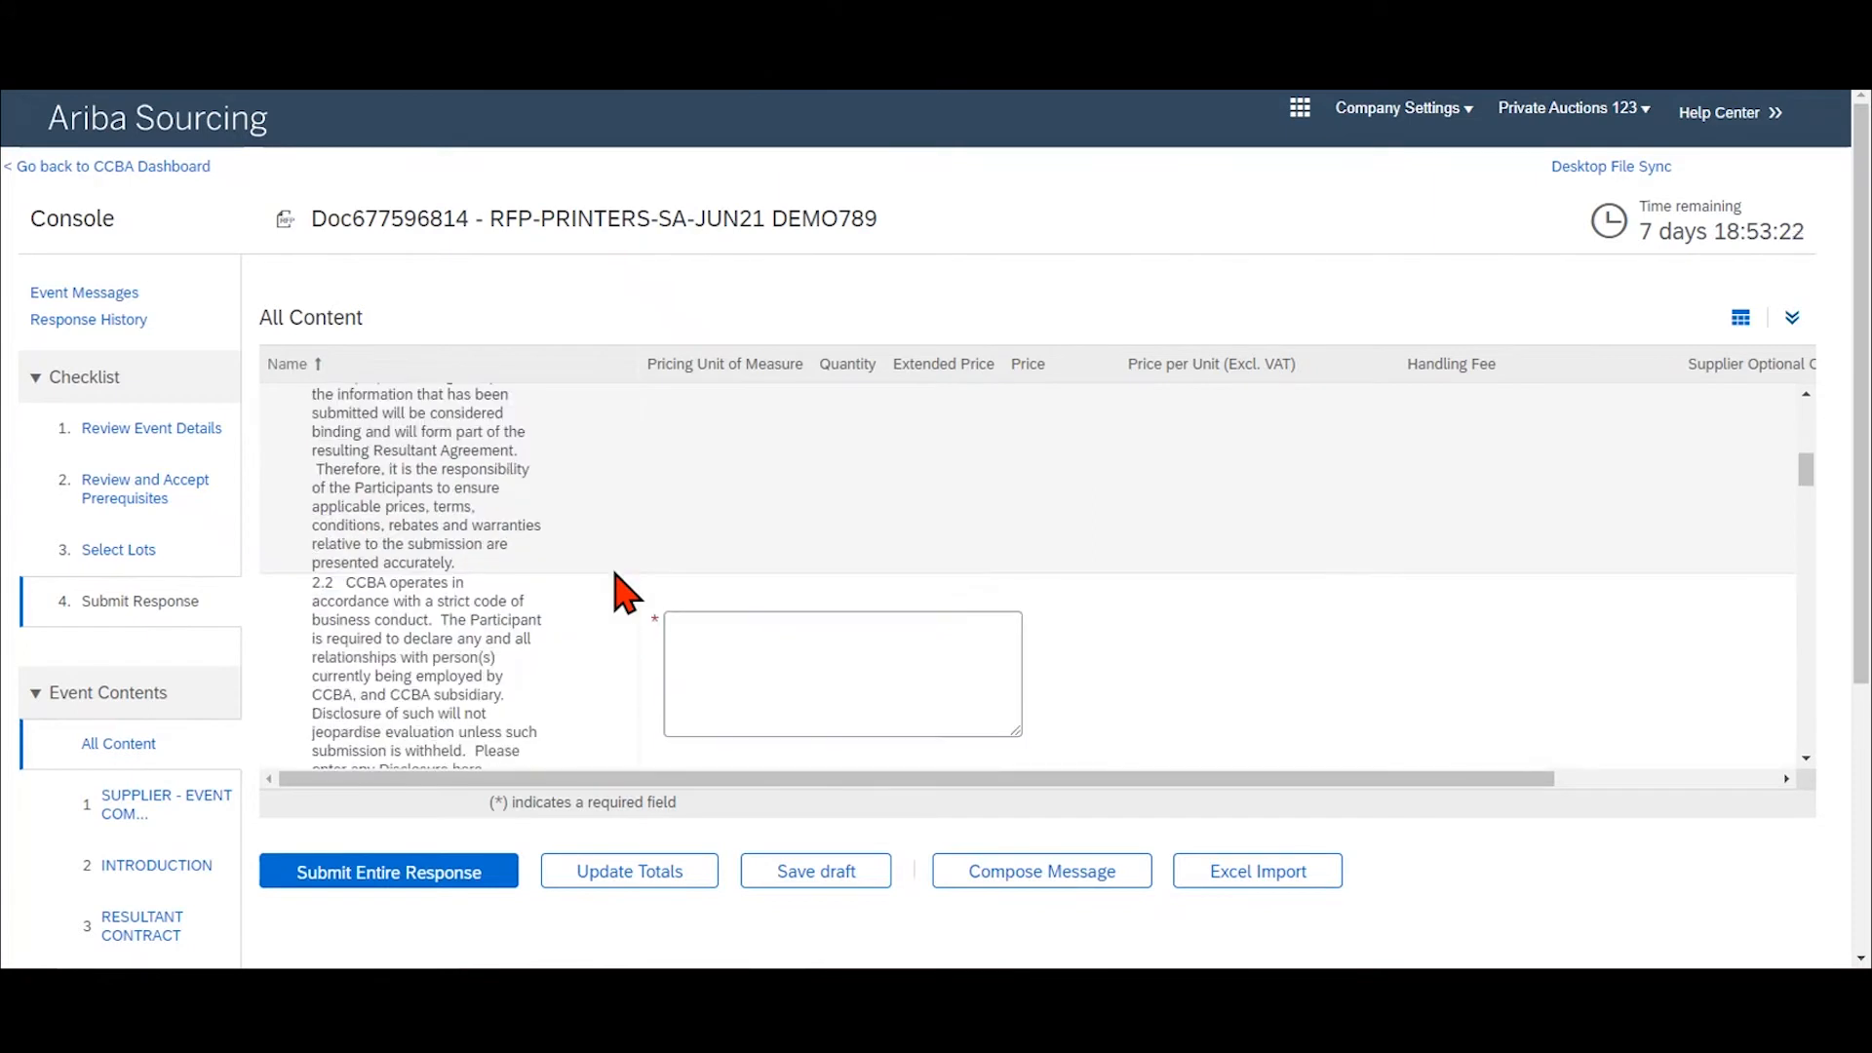
scroll(624, 591, up, 8)
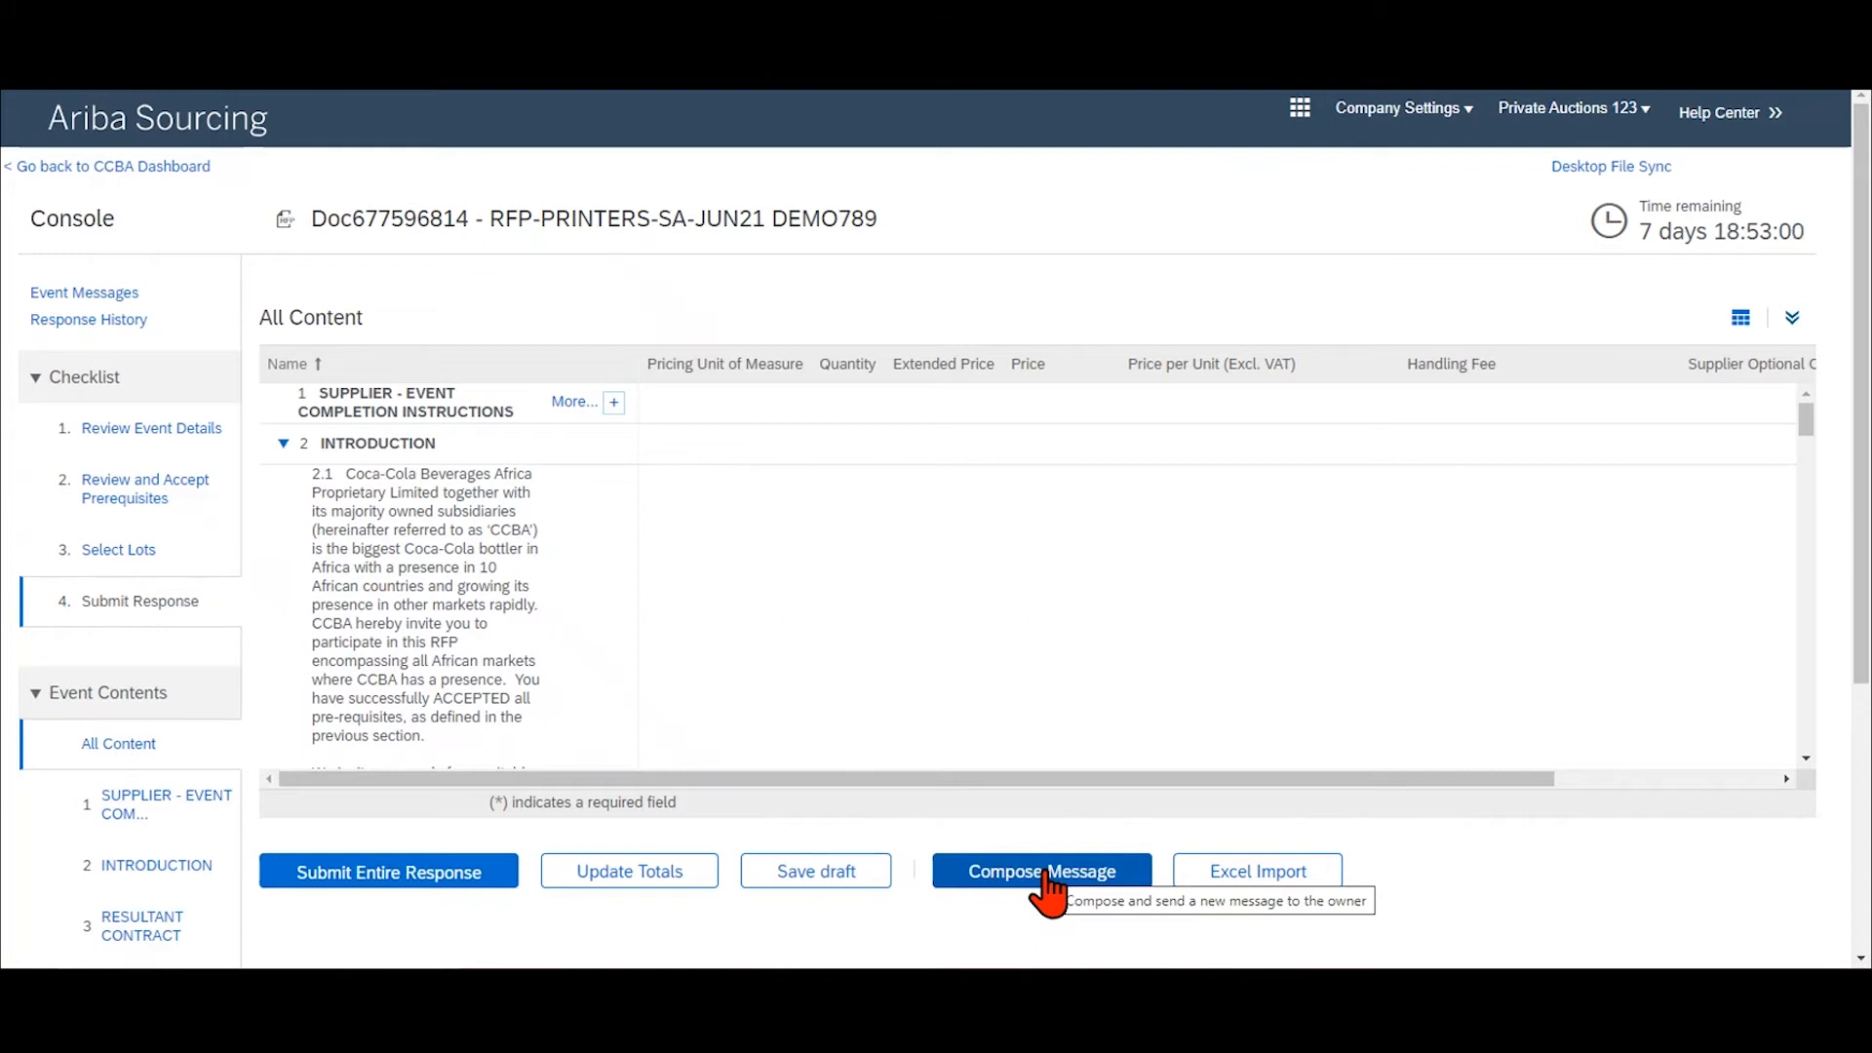
scroll(122, 829, down, 2)
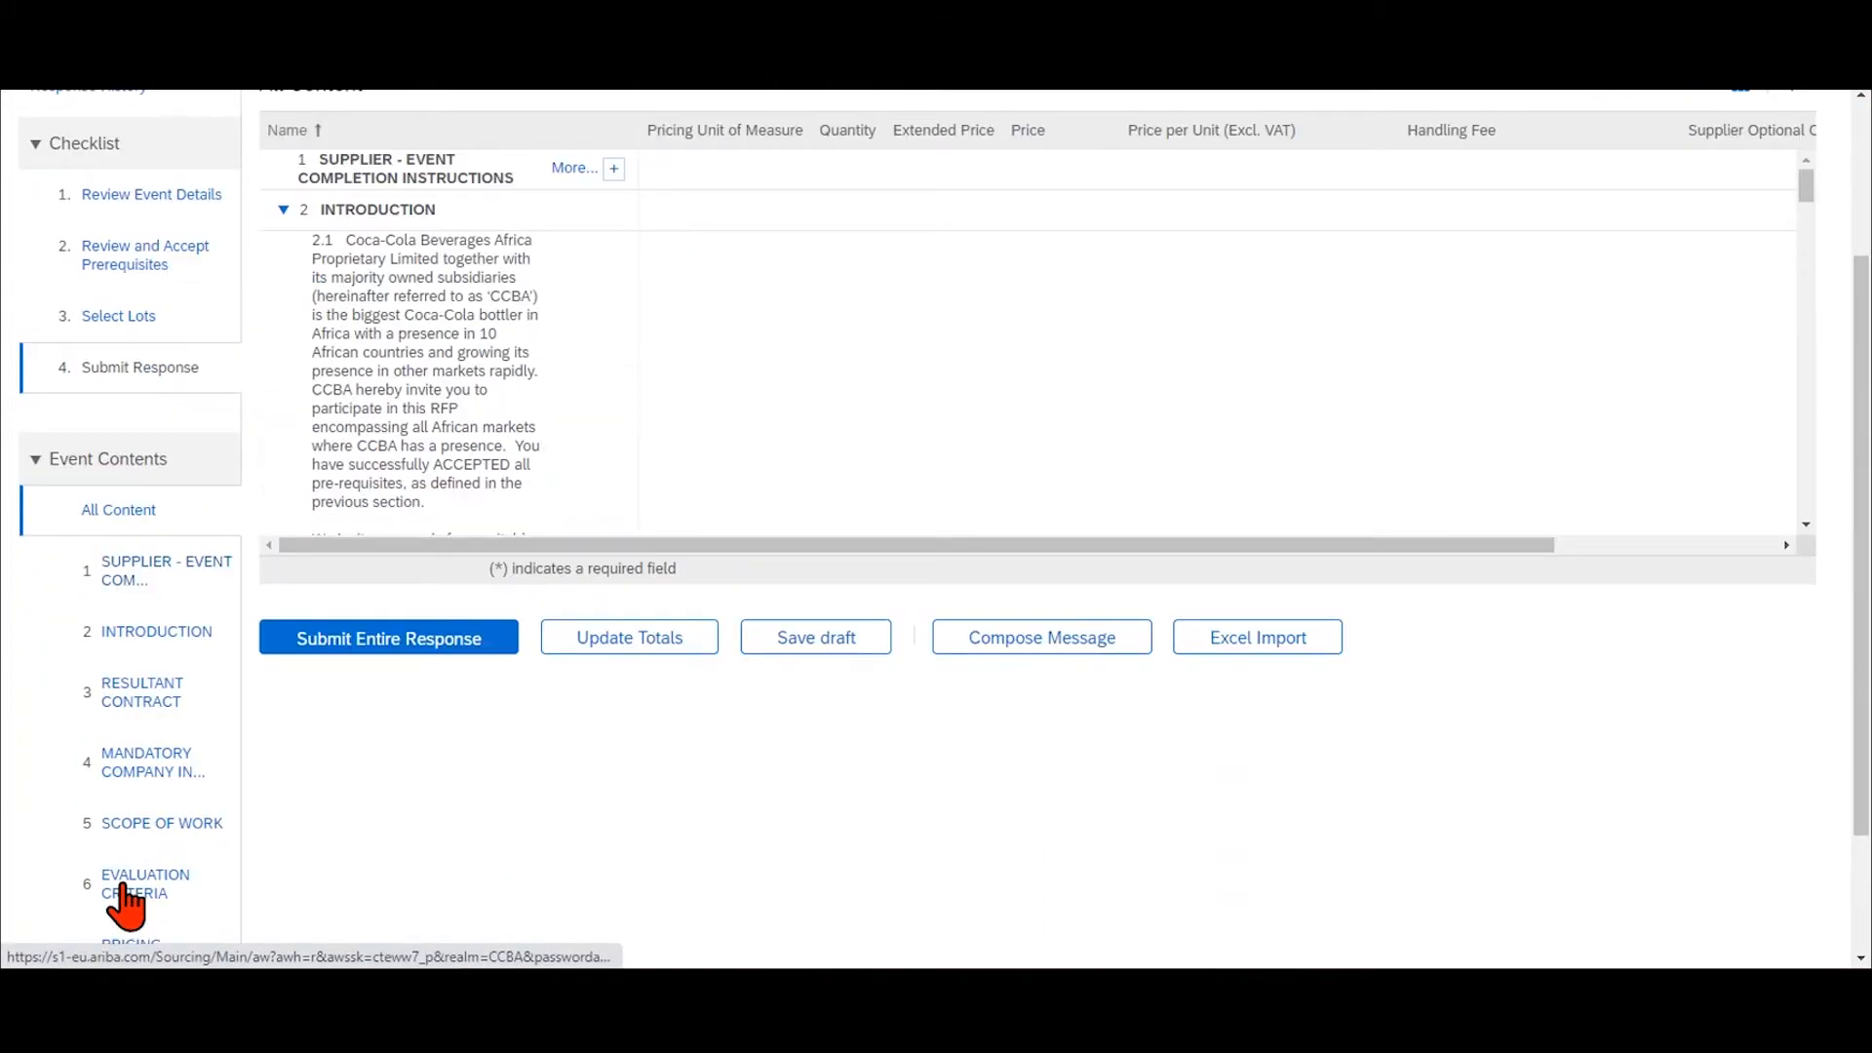
scroll(133, 865, down, 1)
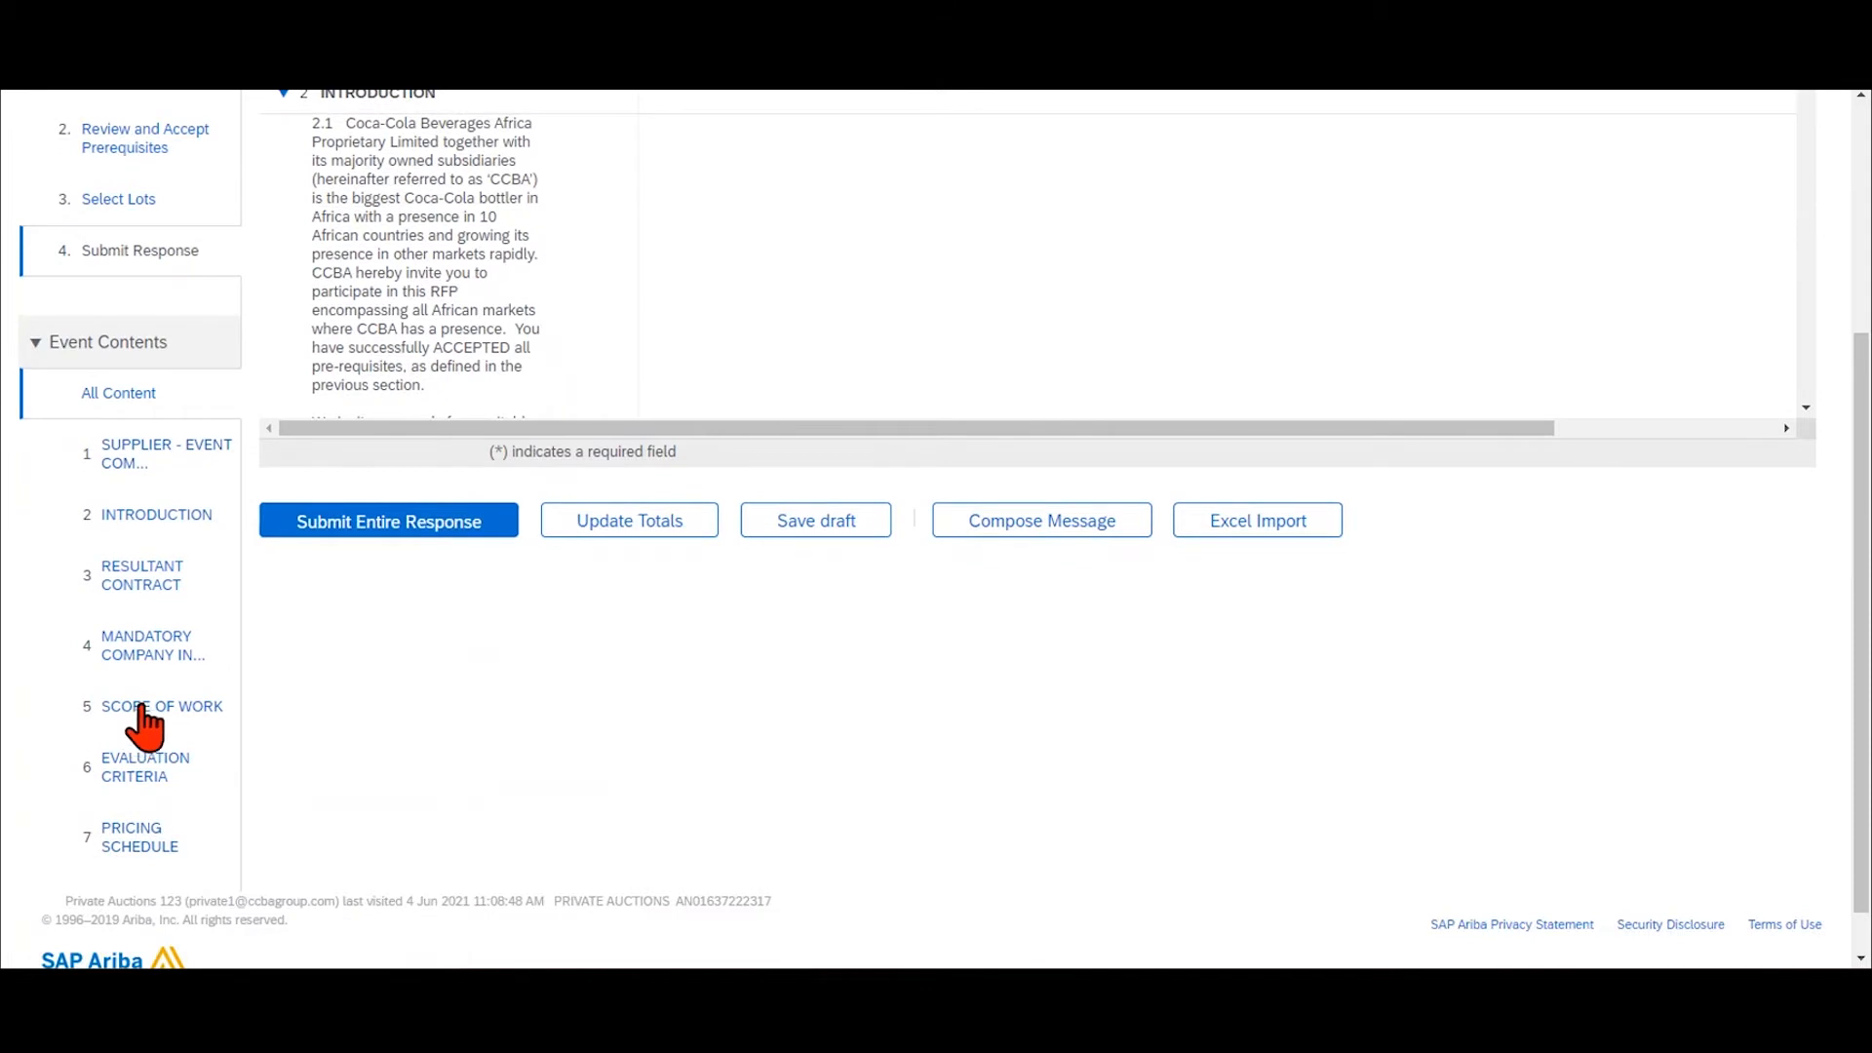
click(139, 727)
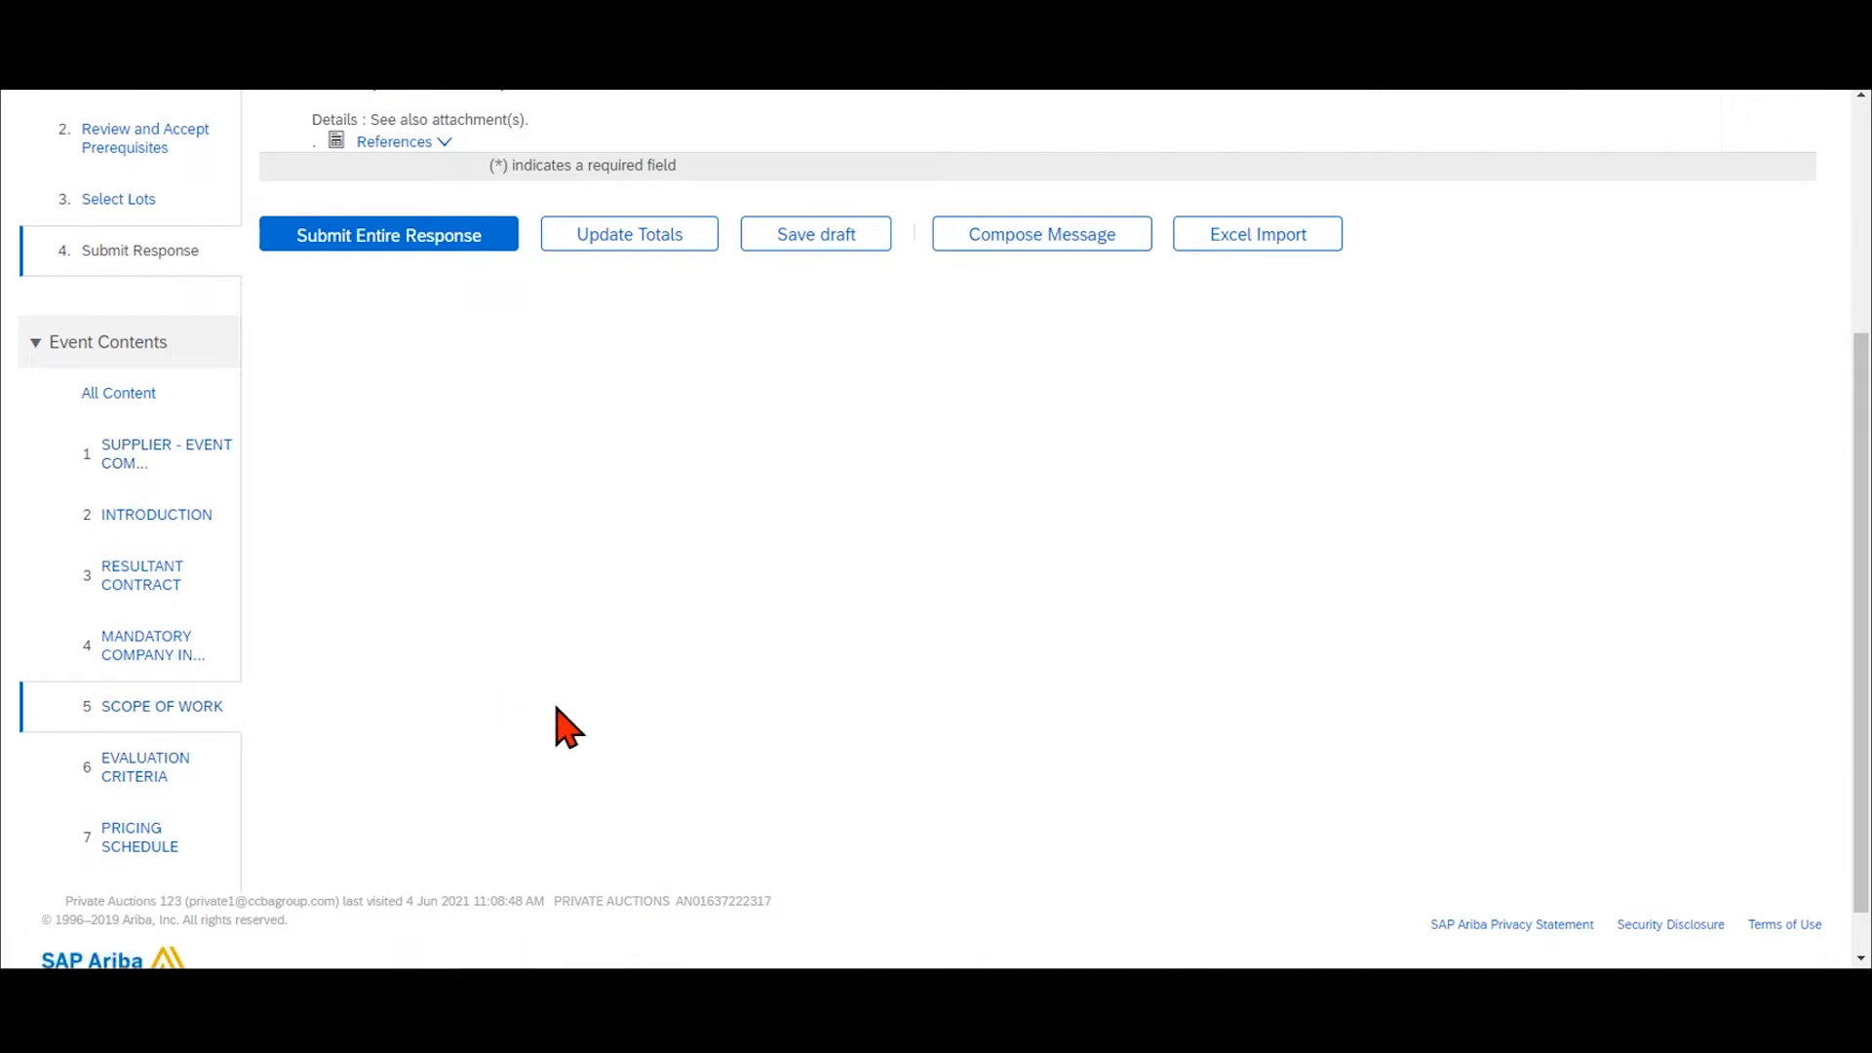
scroll(585, 726, up, 3)
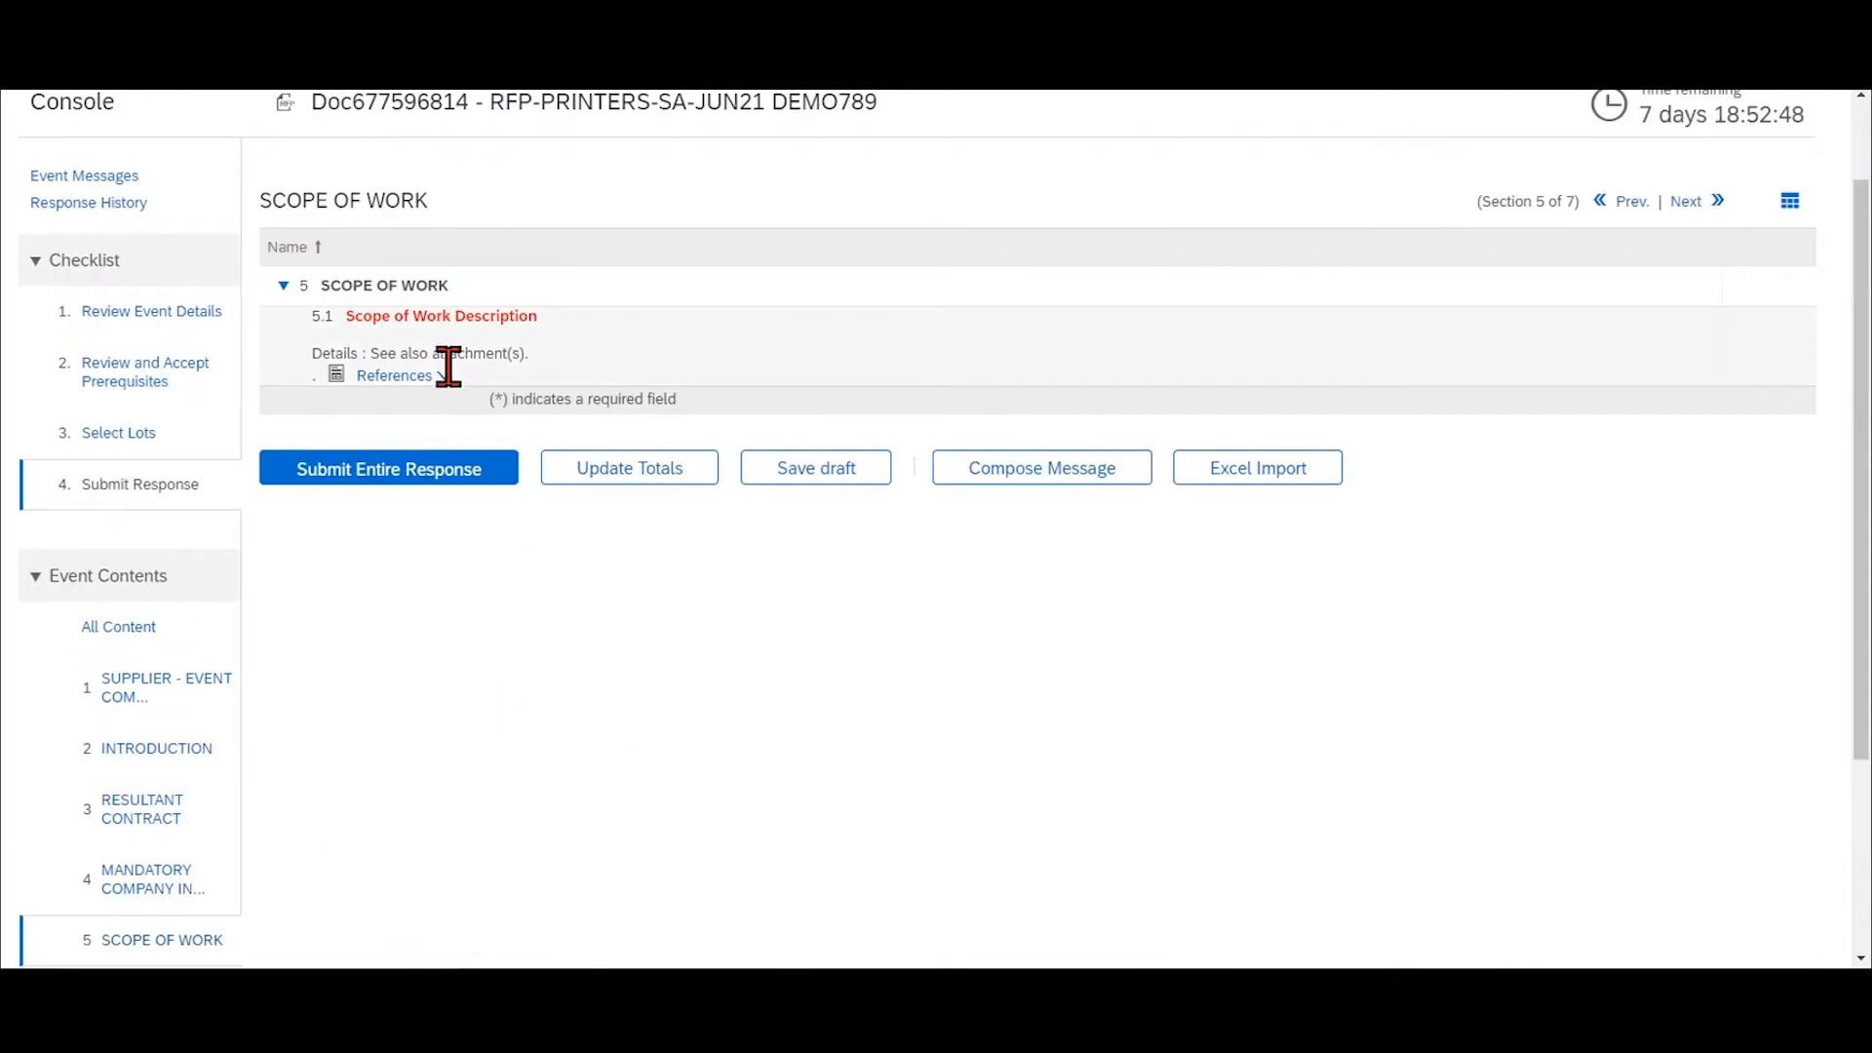
click(394, 377)
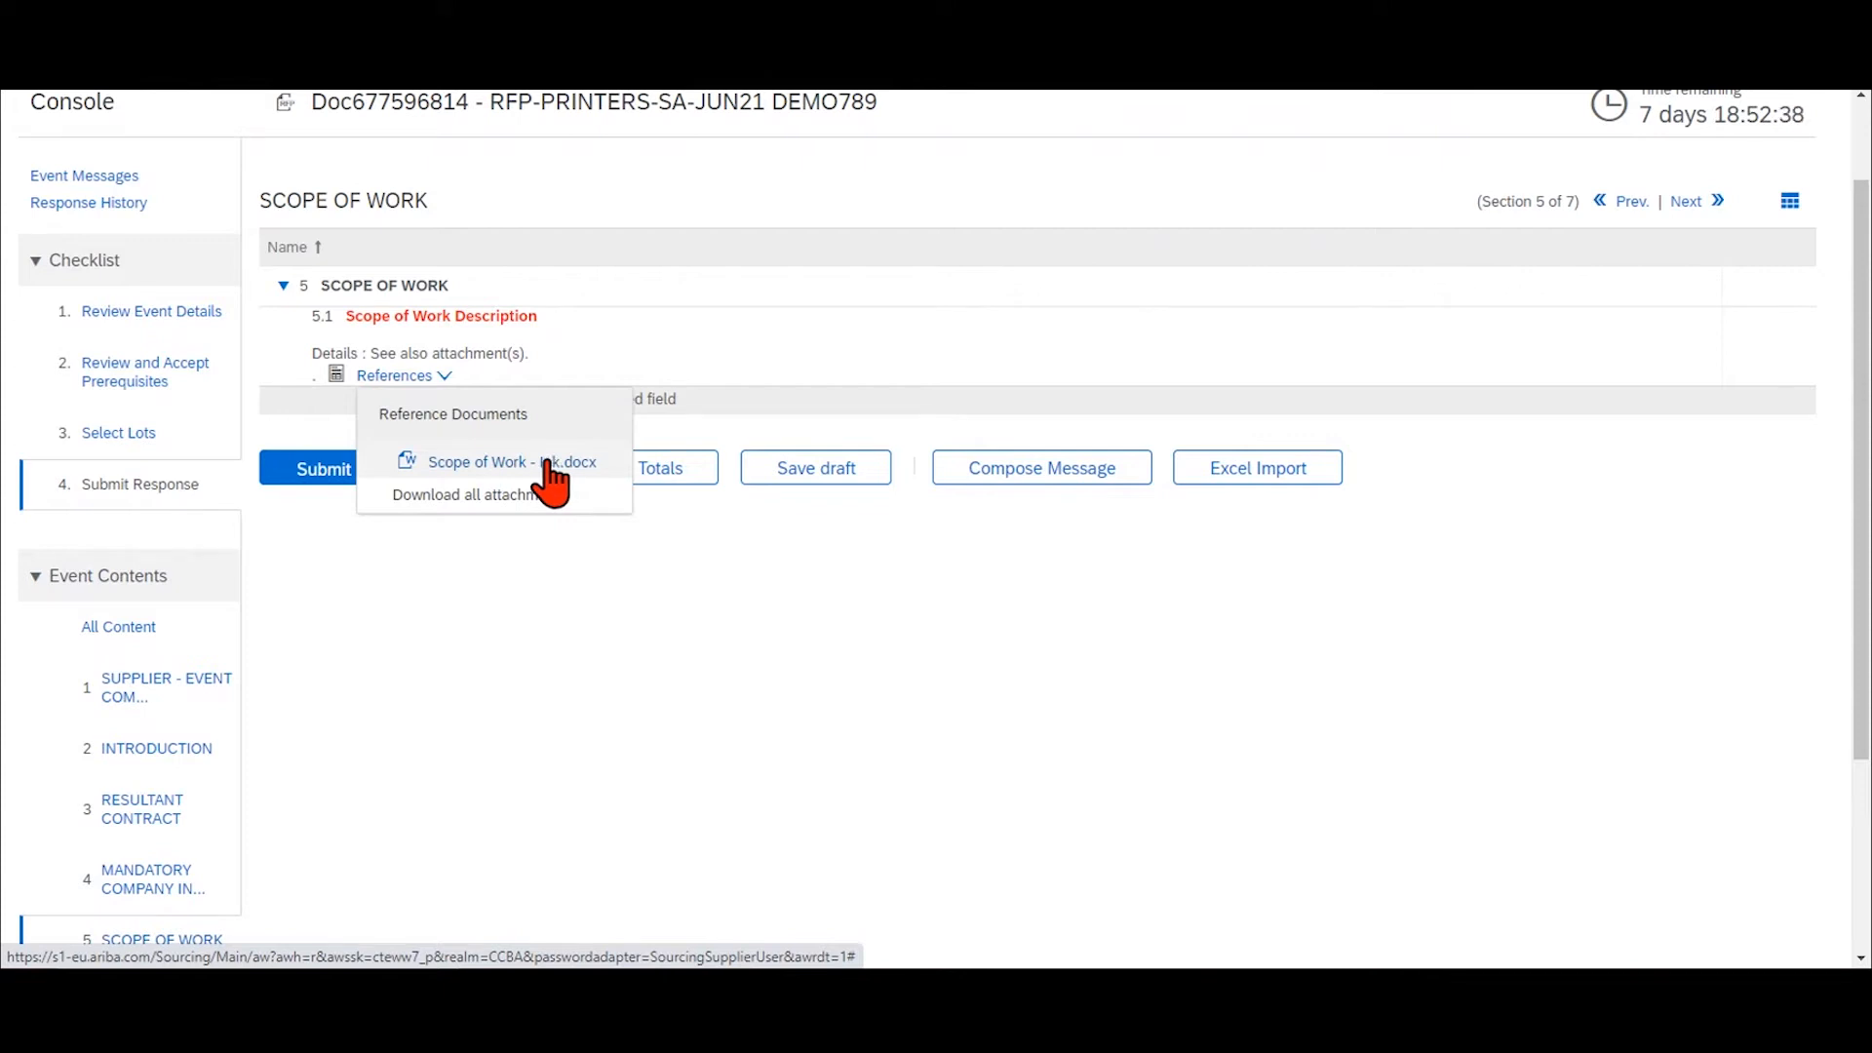
Compose a message to the project team reading "Hi CCBA" and "sldhfglsfd?", keeping the default subject, and send it.
click(1059, 486)
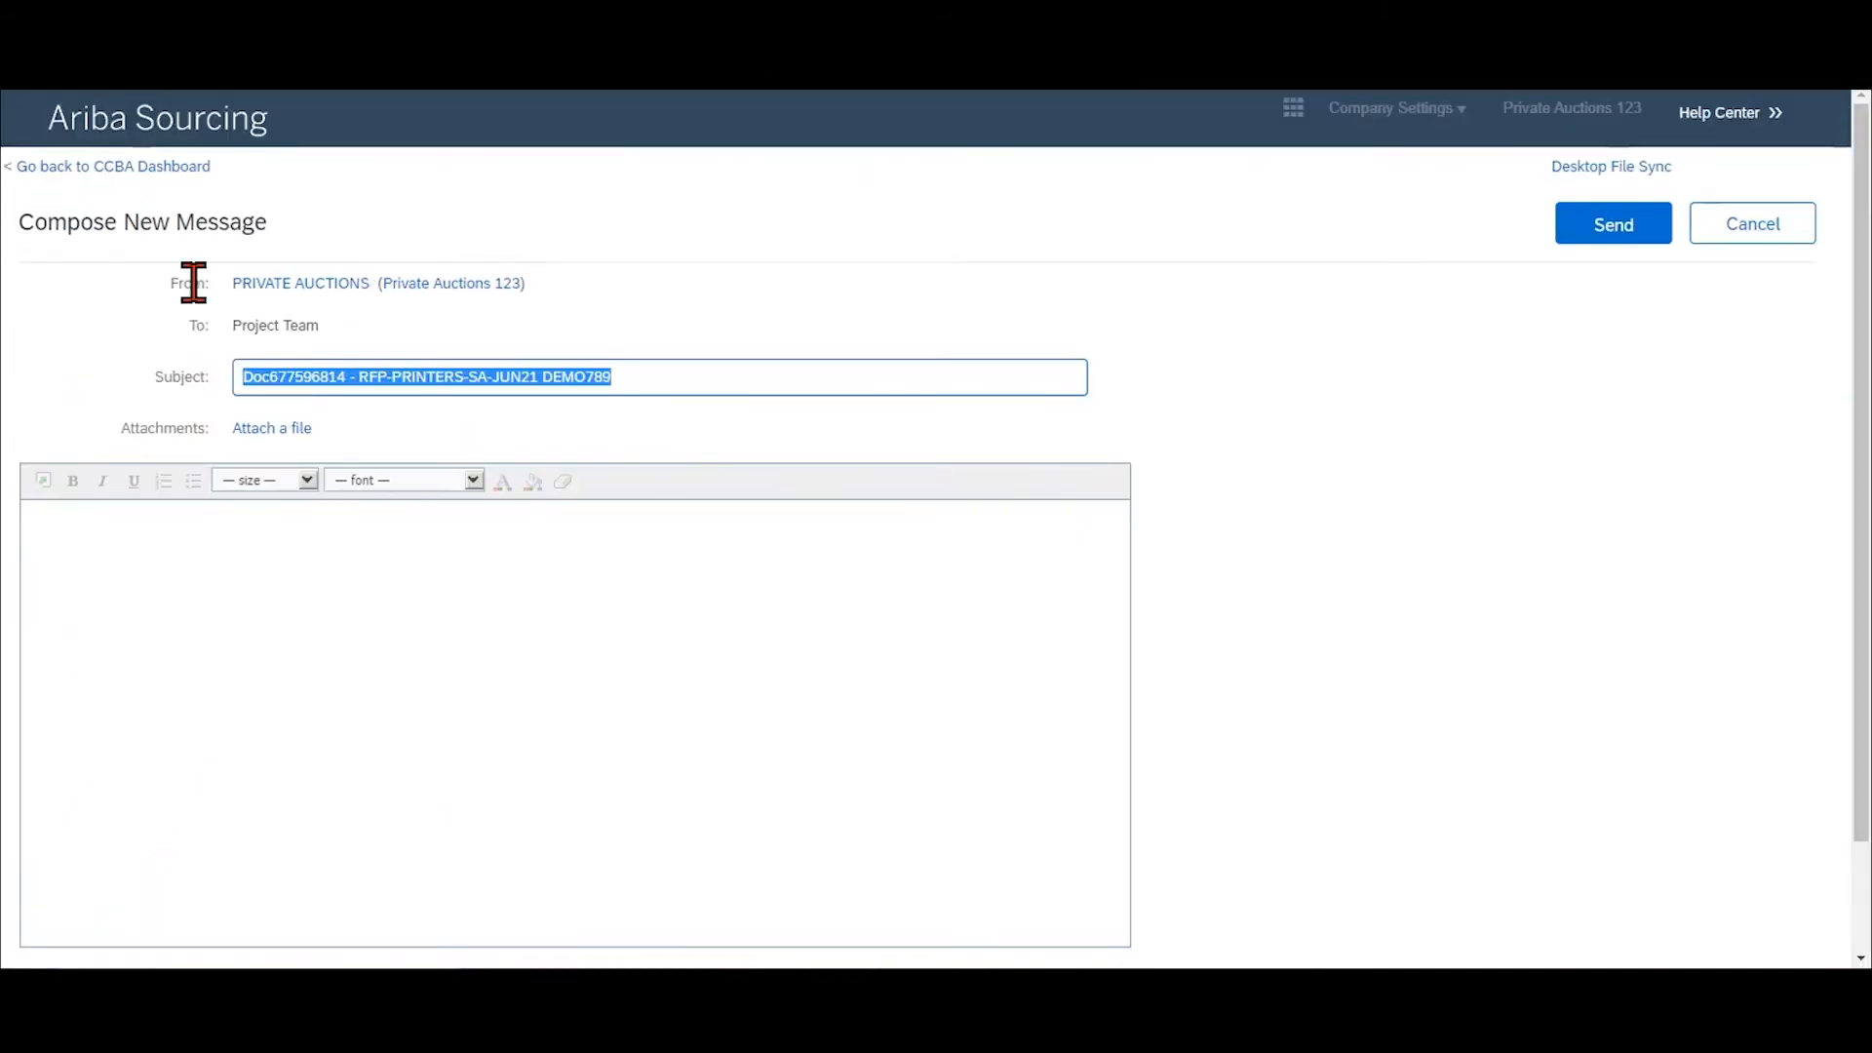
click(203, 538)
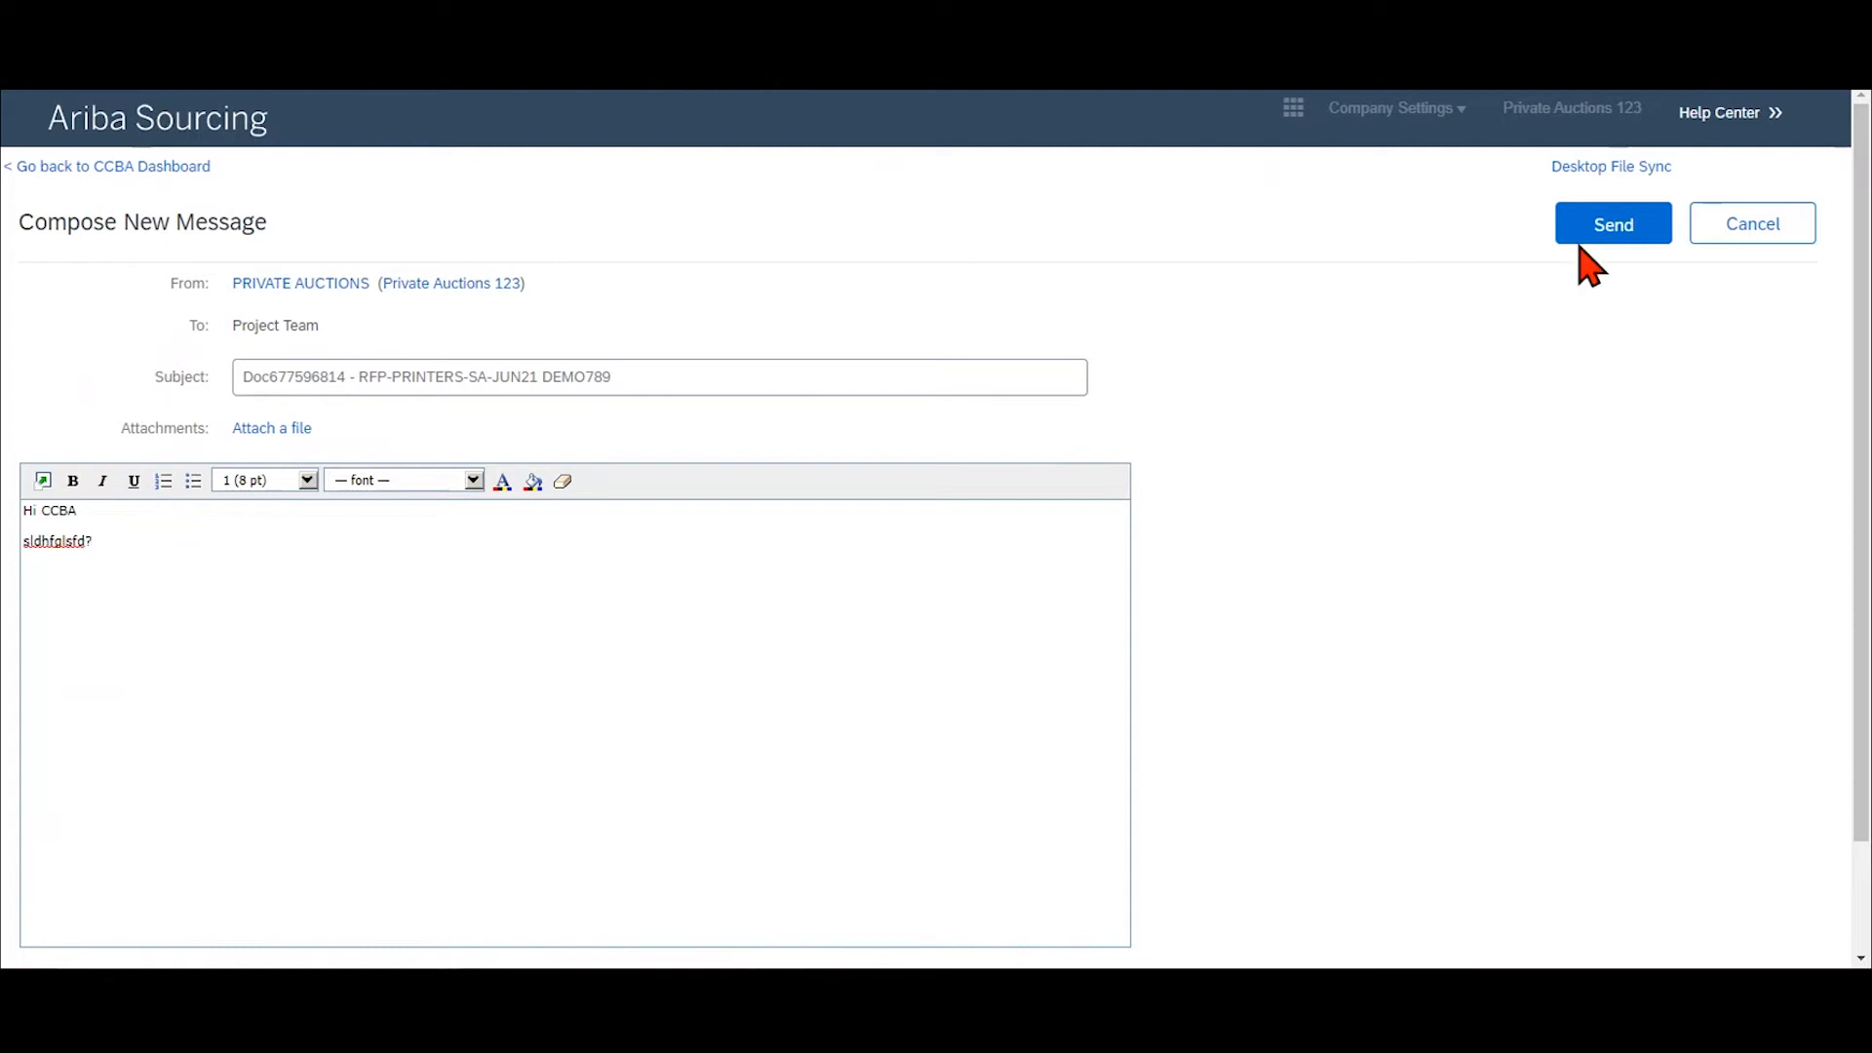
click(1612, 232)
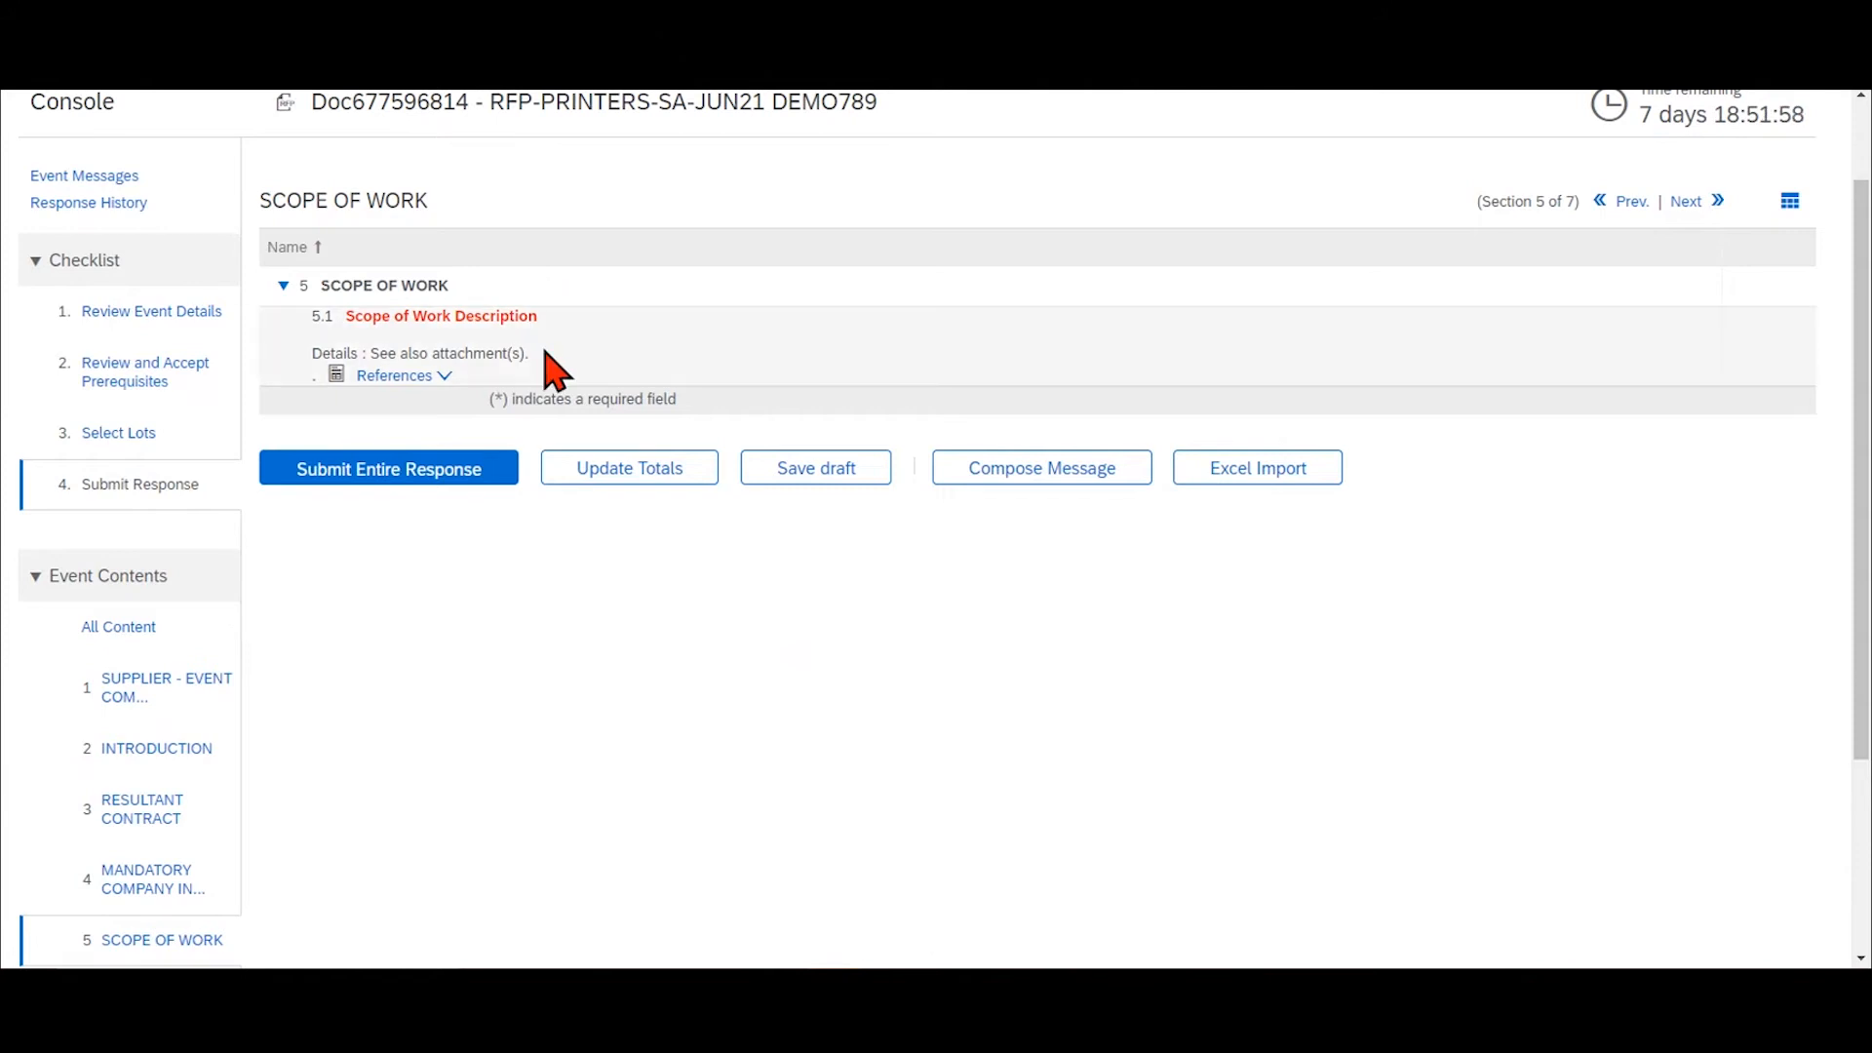
Open the event messages, view the message just sent to CCBA, and return to the console.
scroll(556, 371, up, 2)
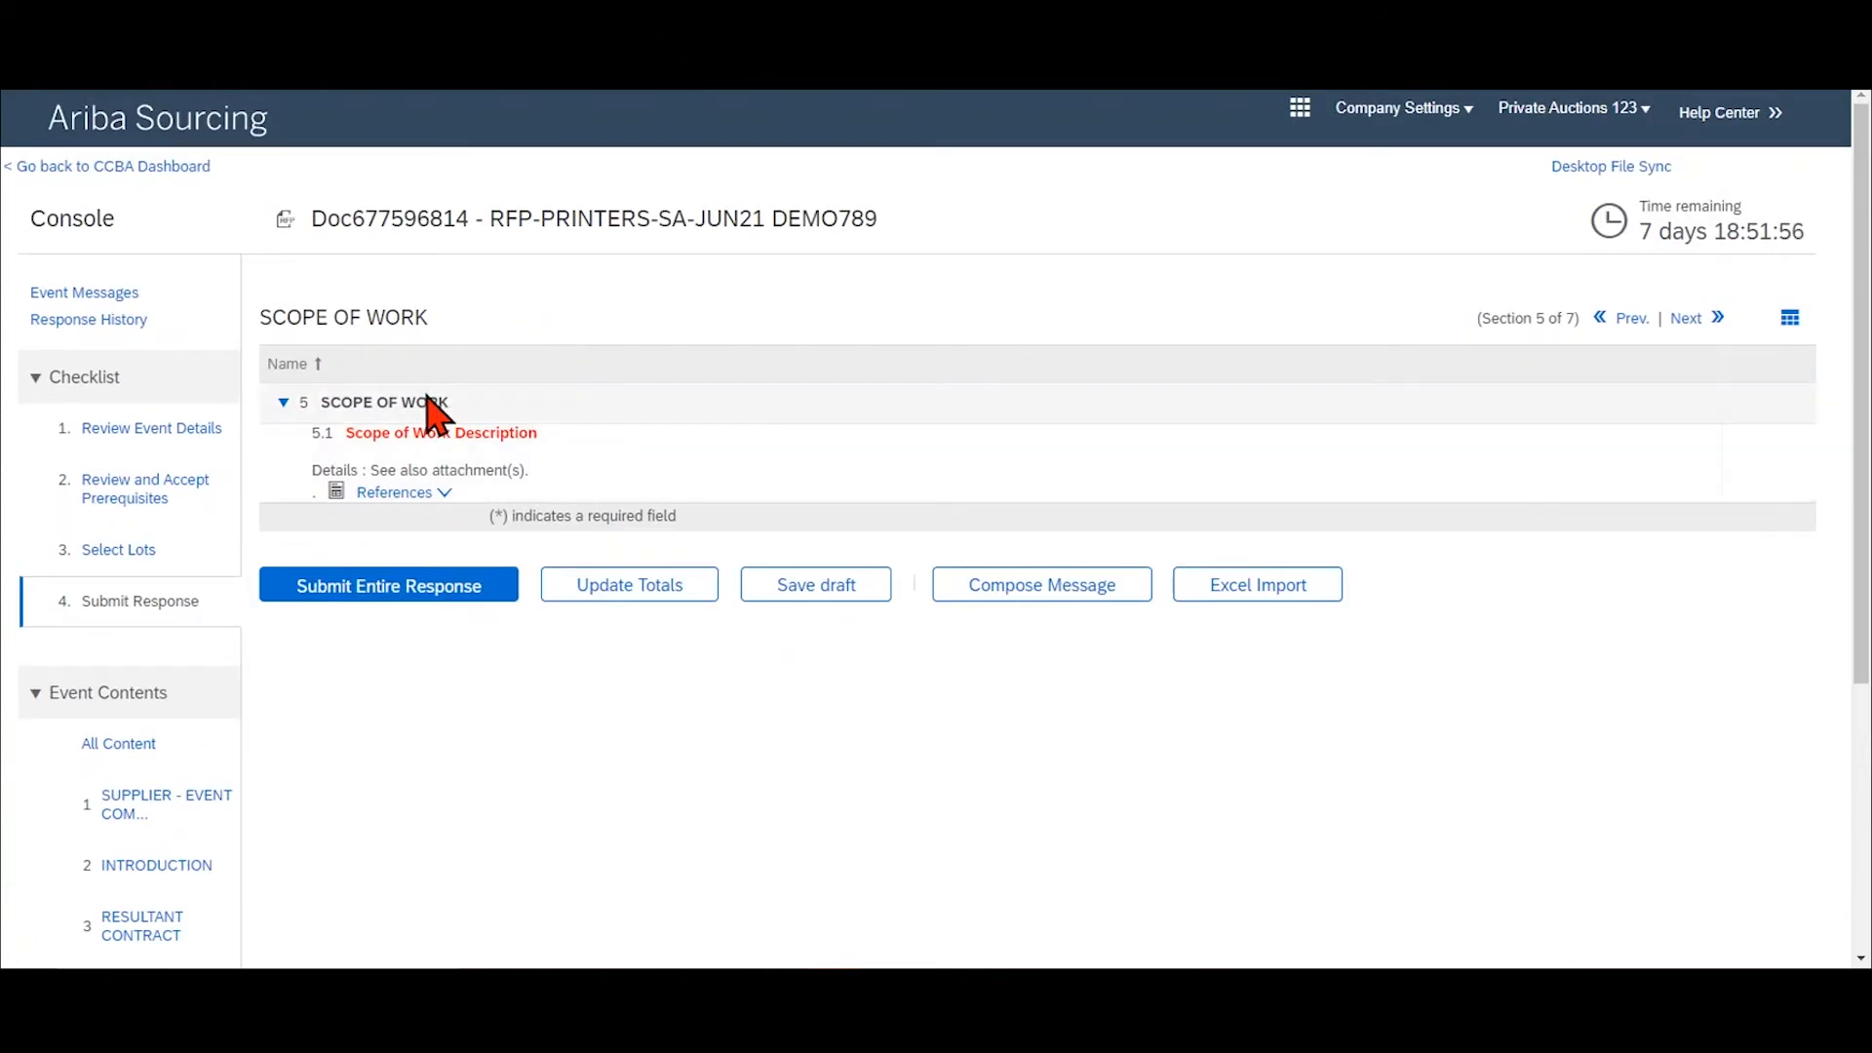
click(85, 297)
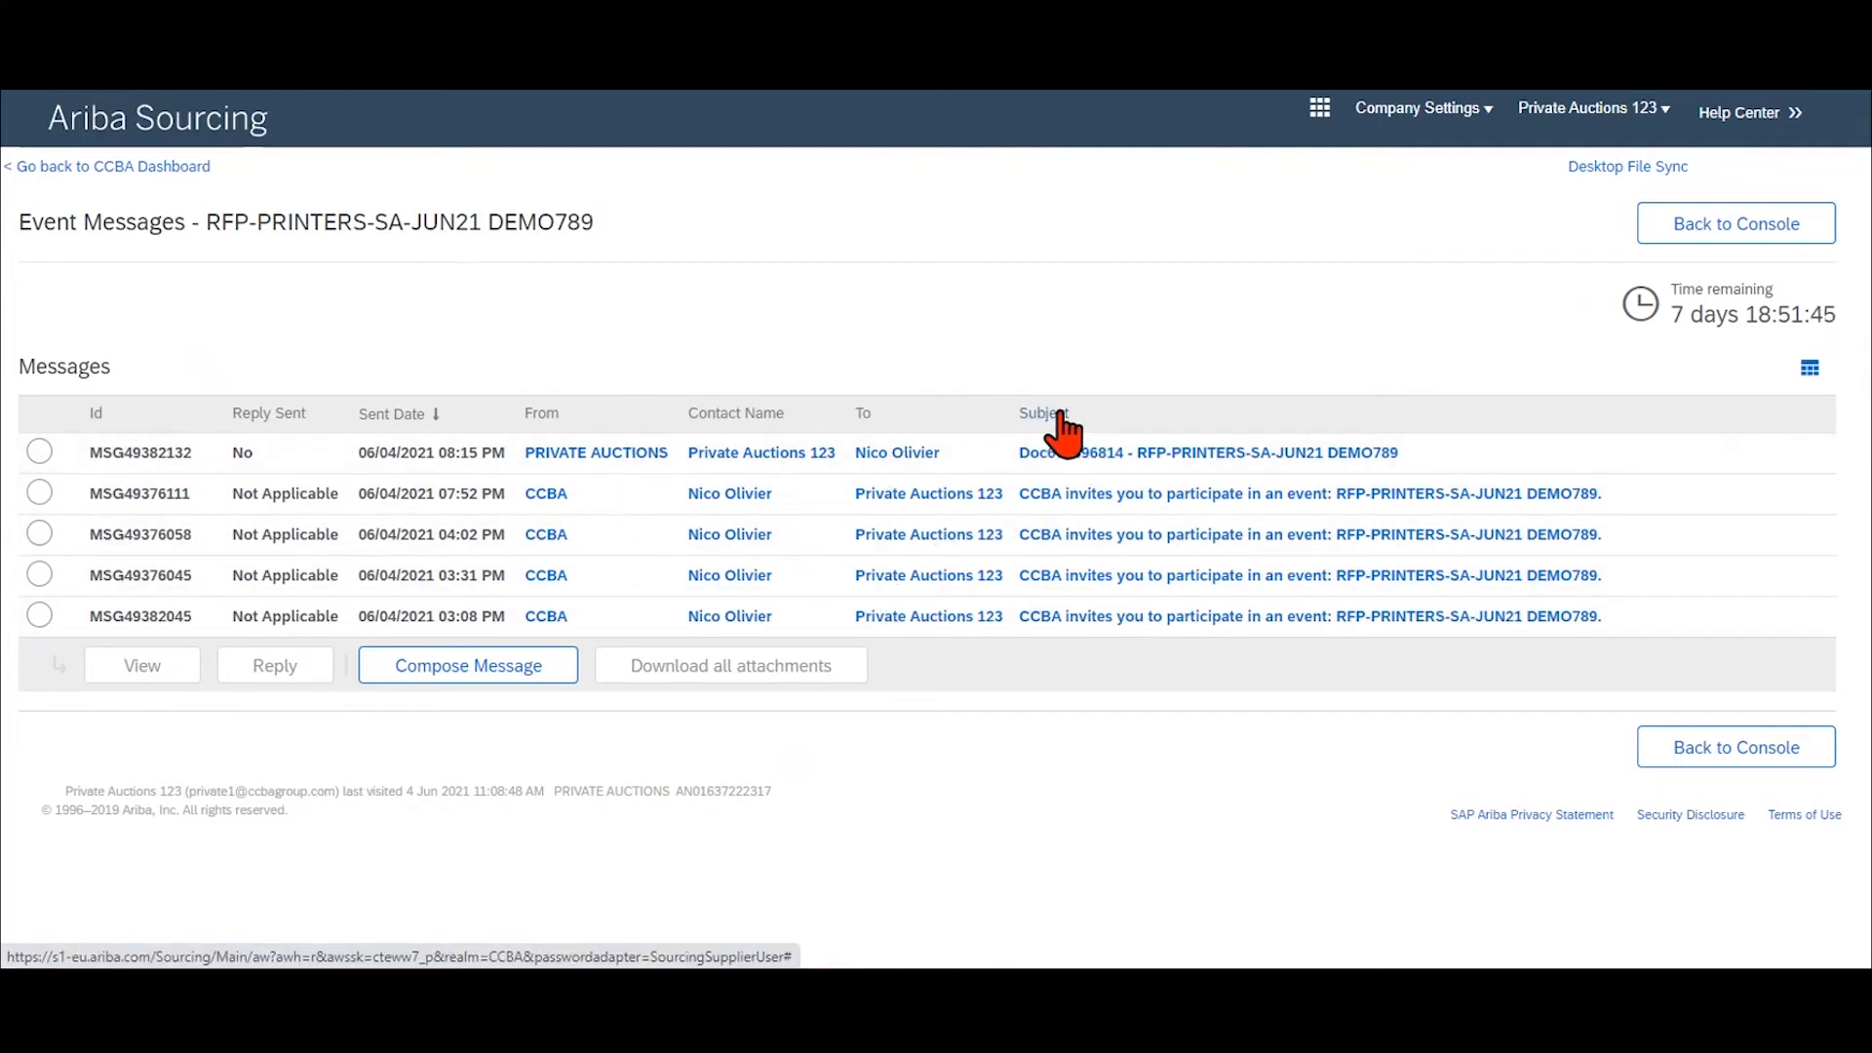
click(1176, 456)
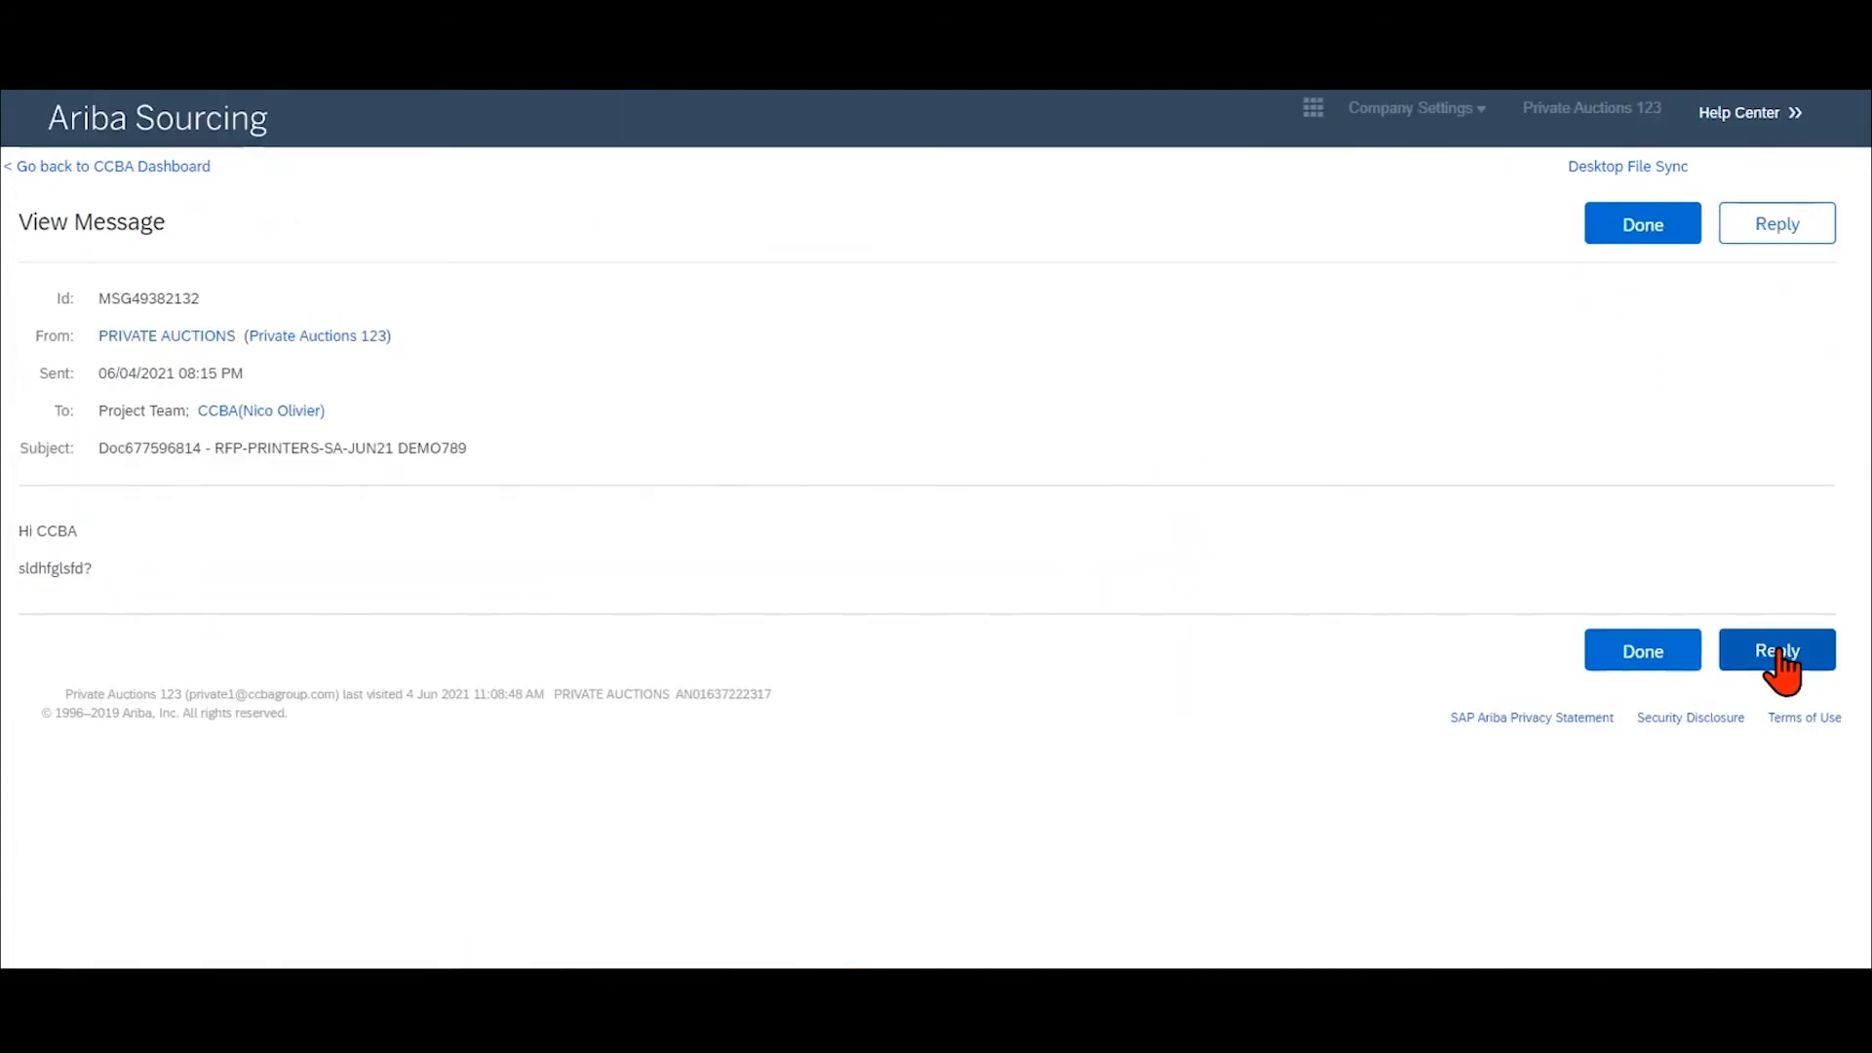
click(1644, 653)
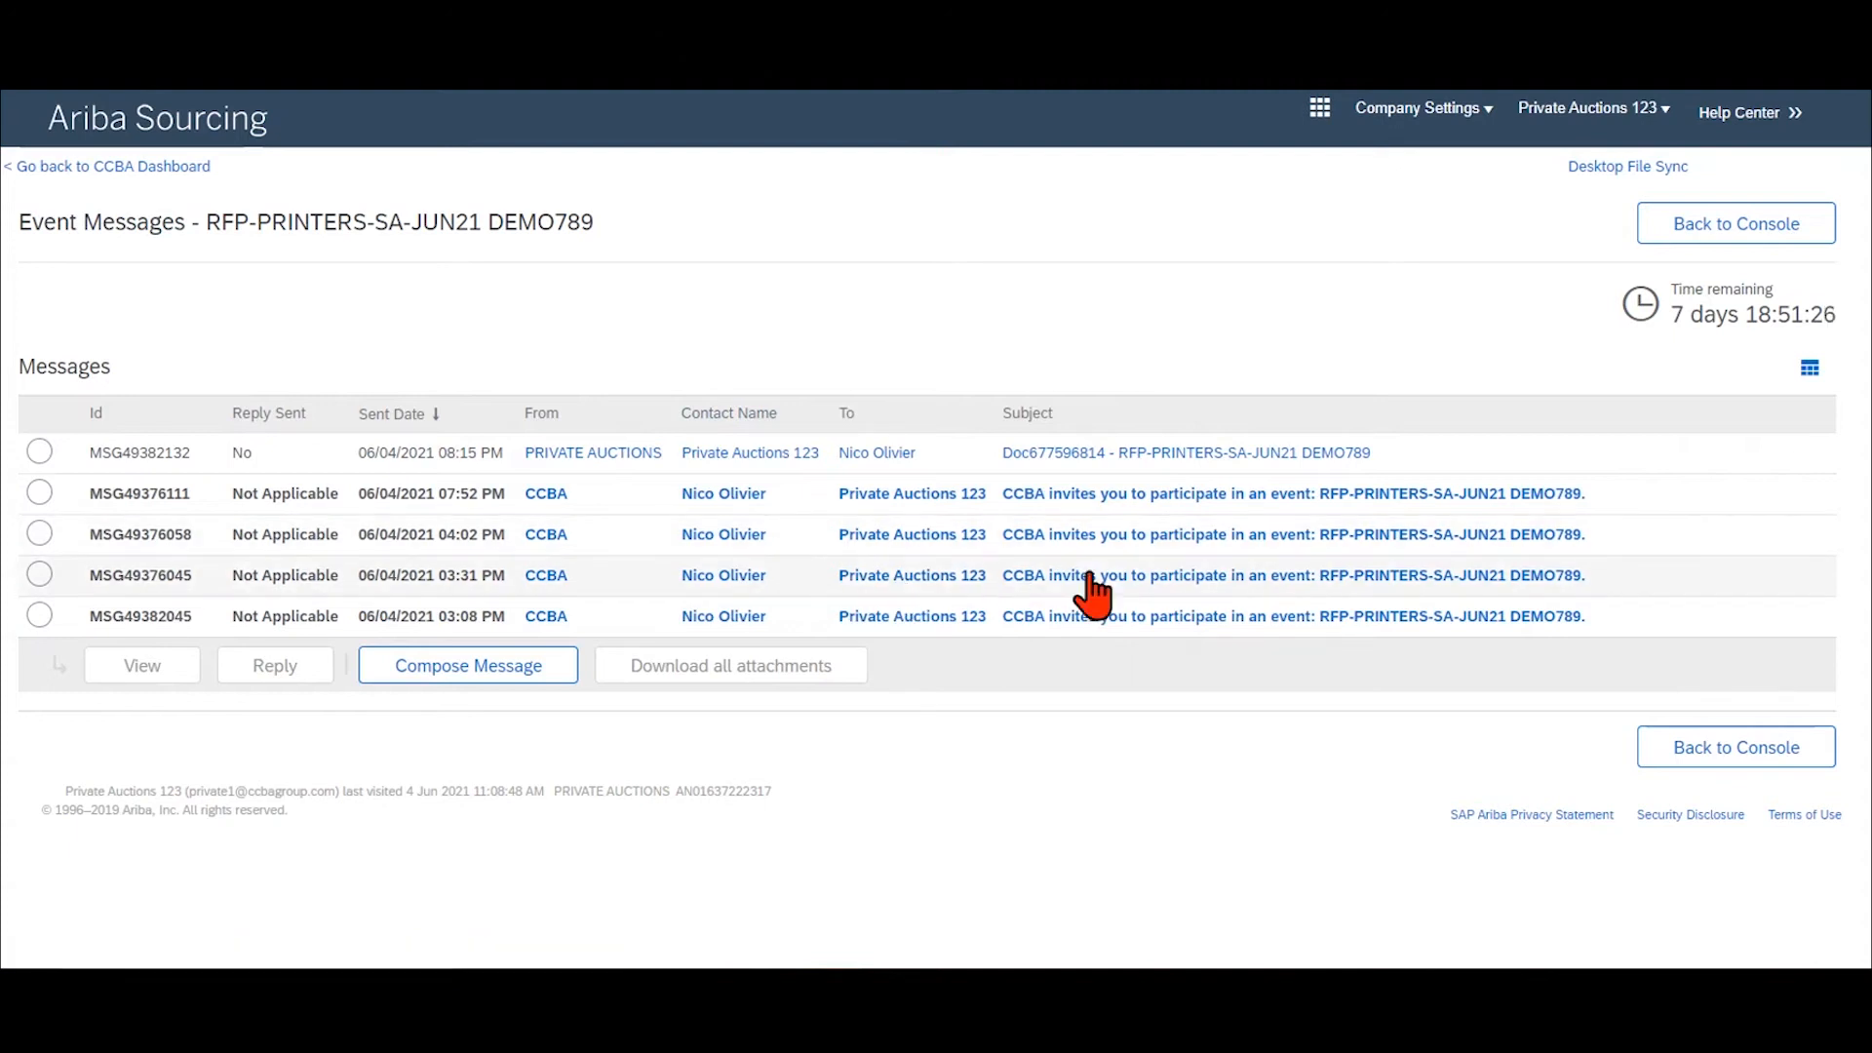
click(1721, 757)
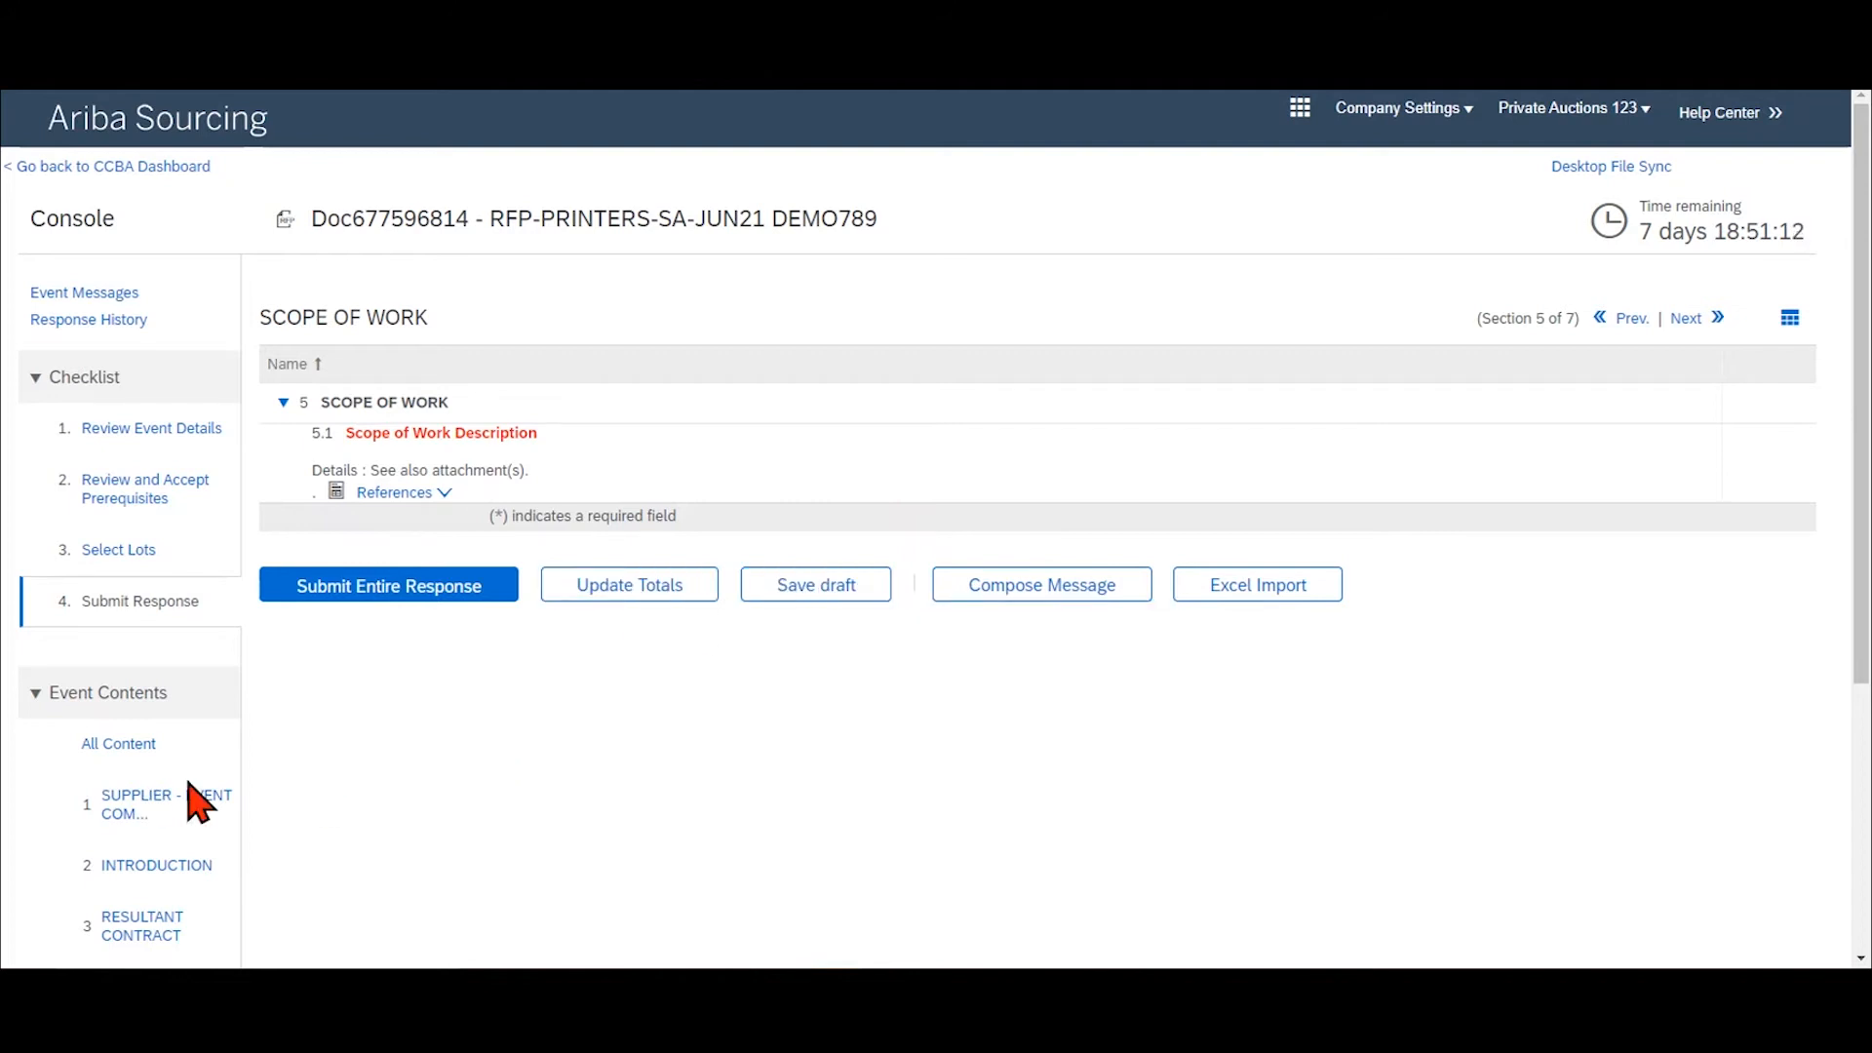
View the Supplier Event Completion Instructions and Introduction sections individually, then look through All Content.
click(135, 805)
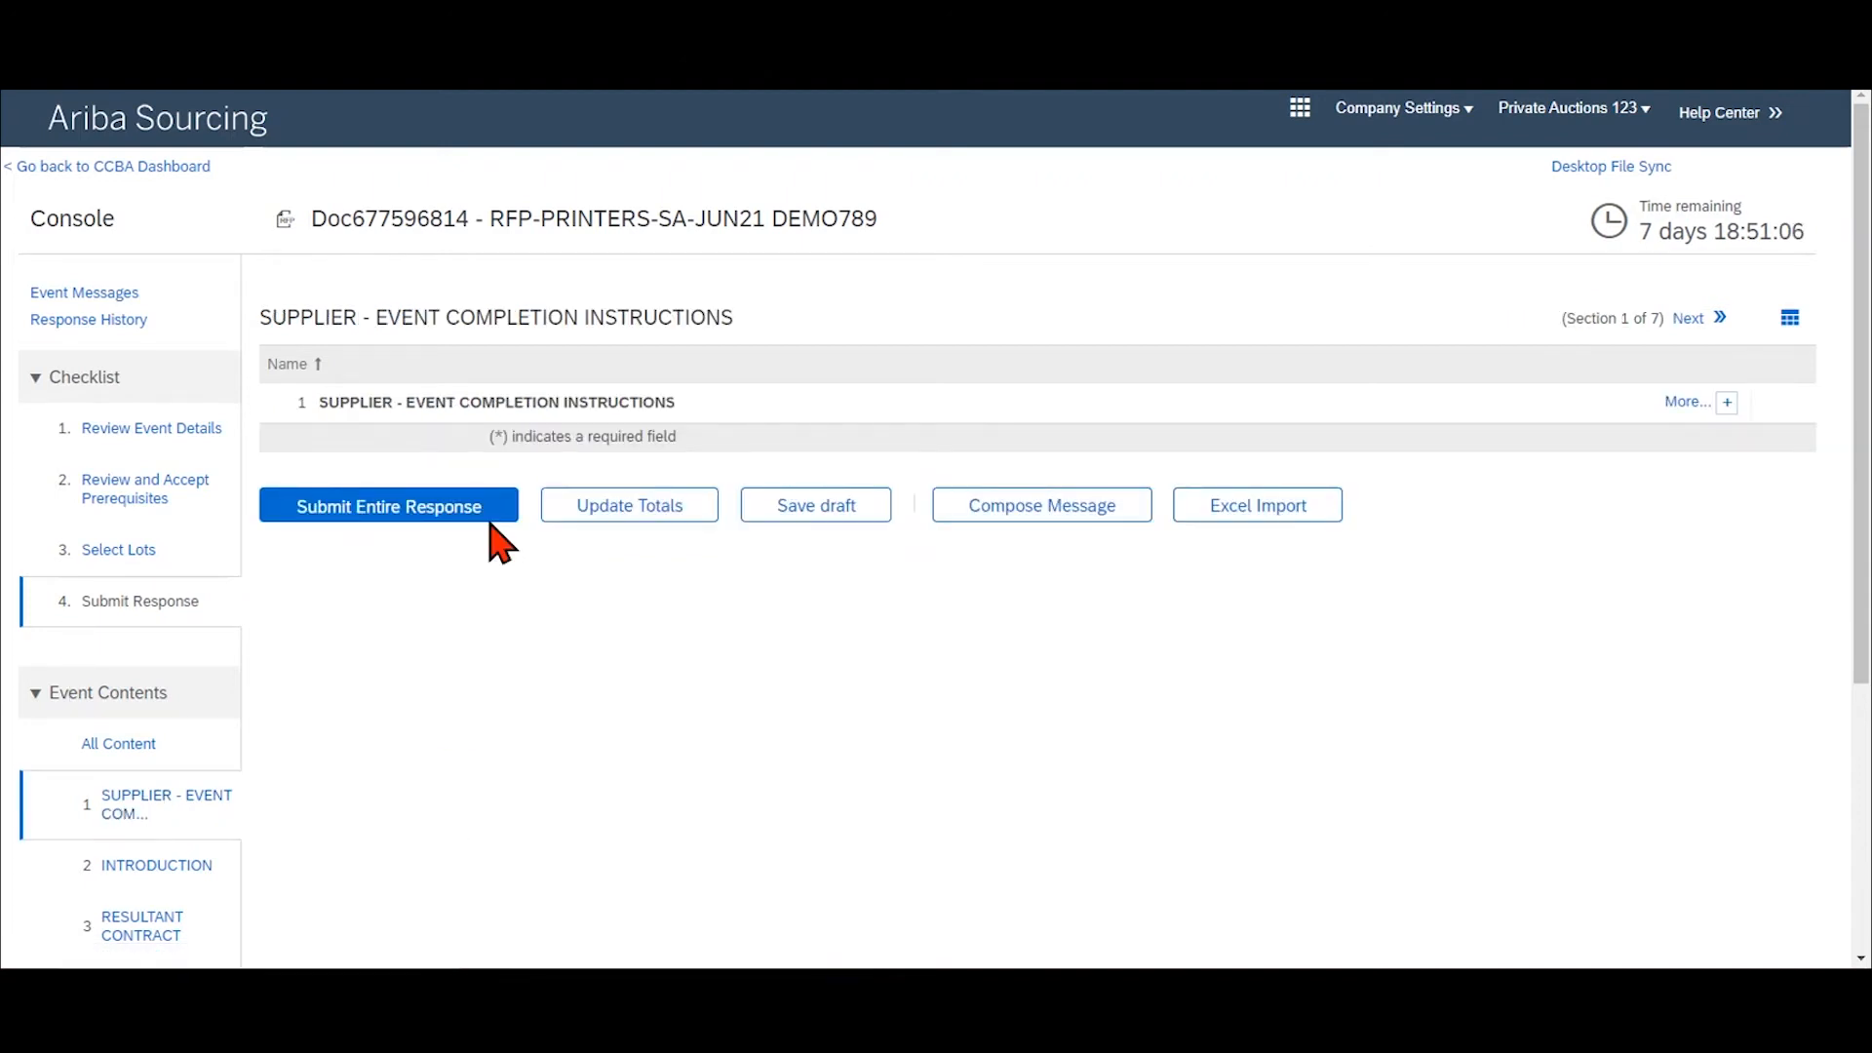
click(146, 867)
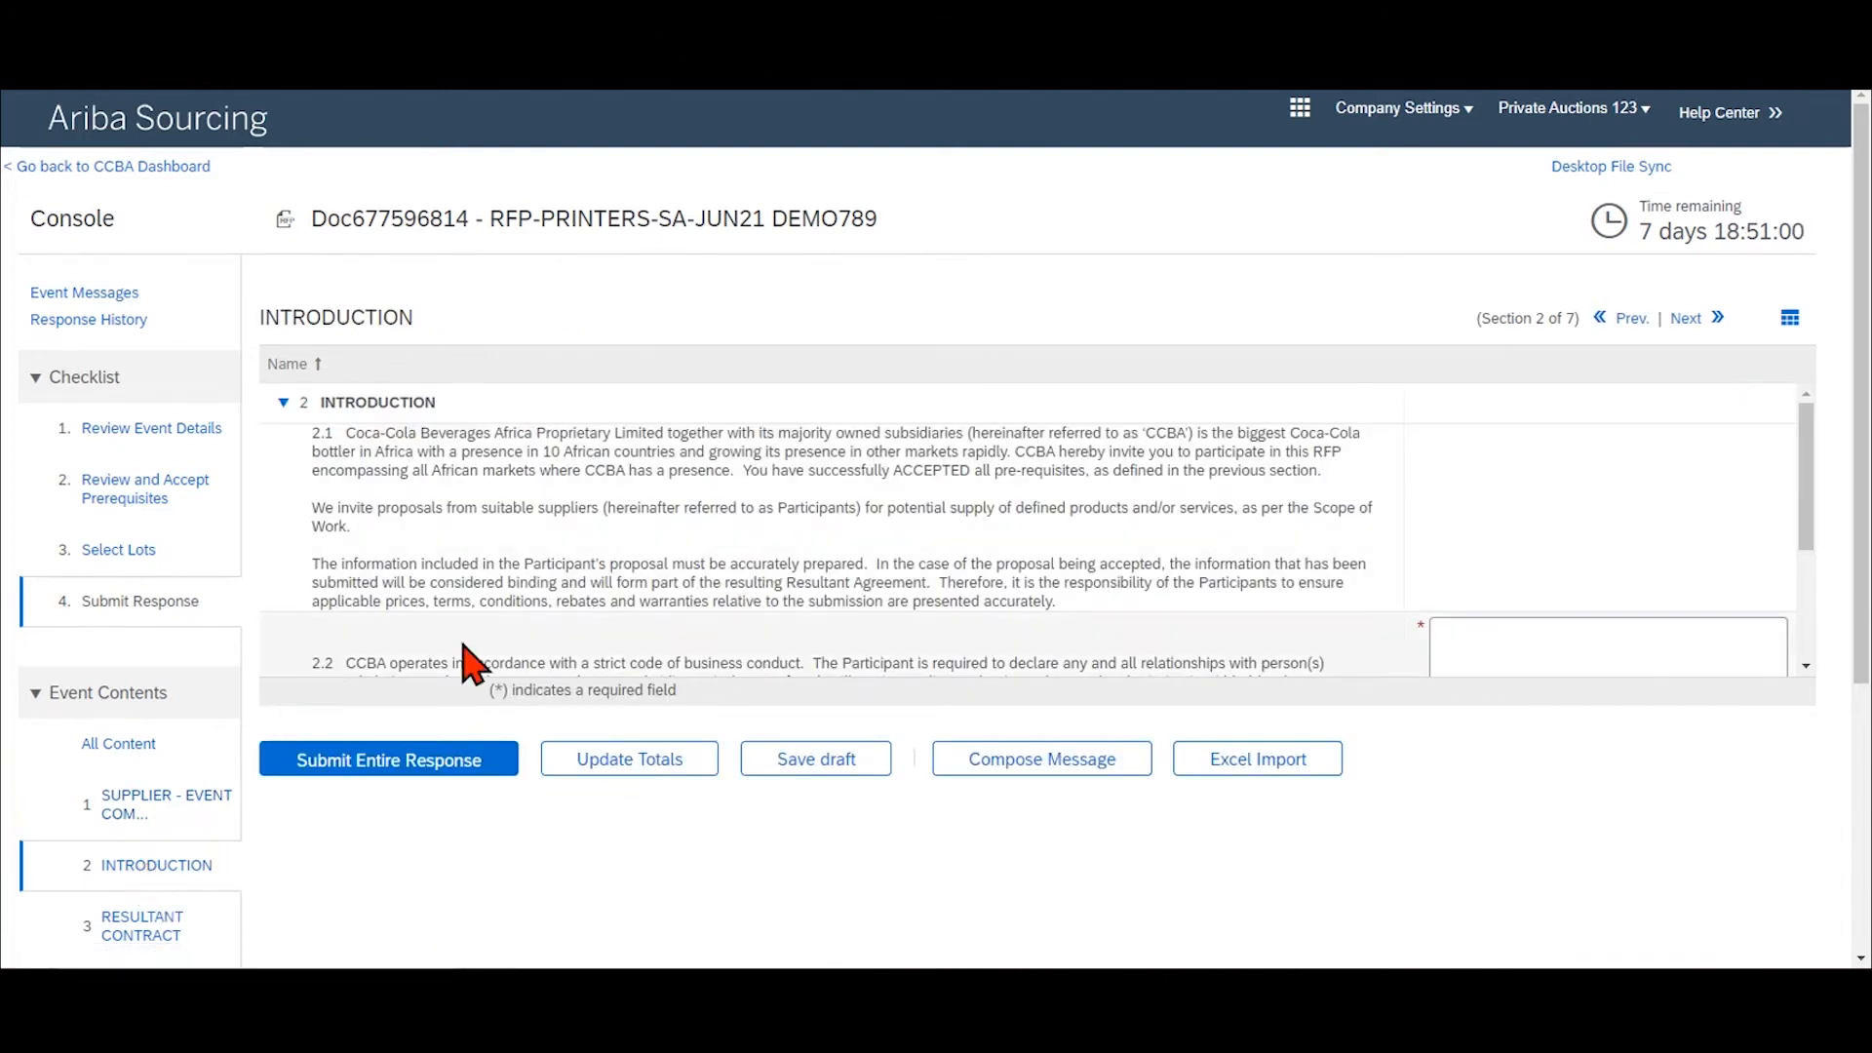
click(121, 746)
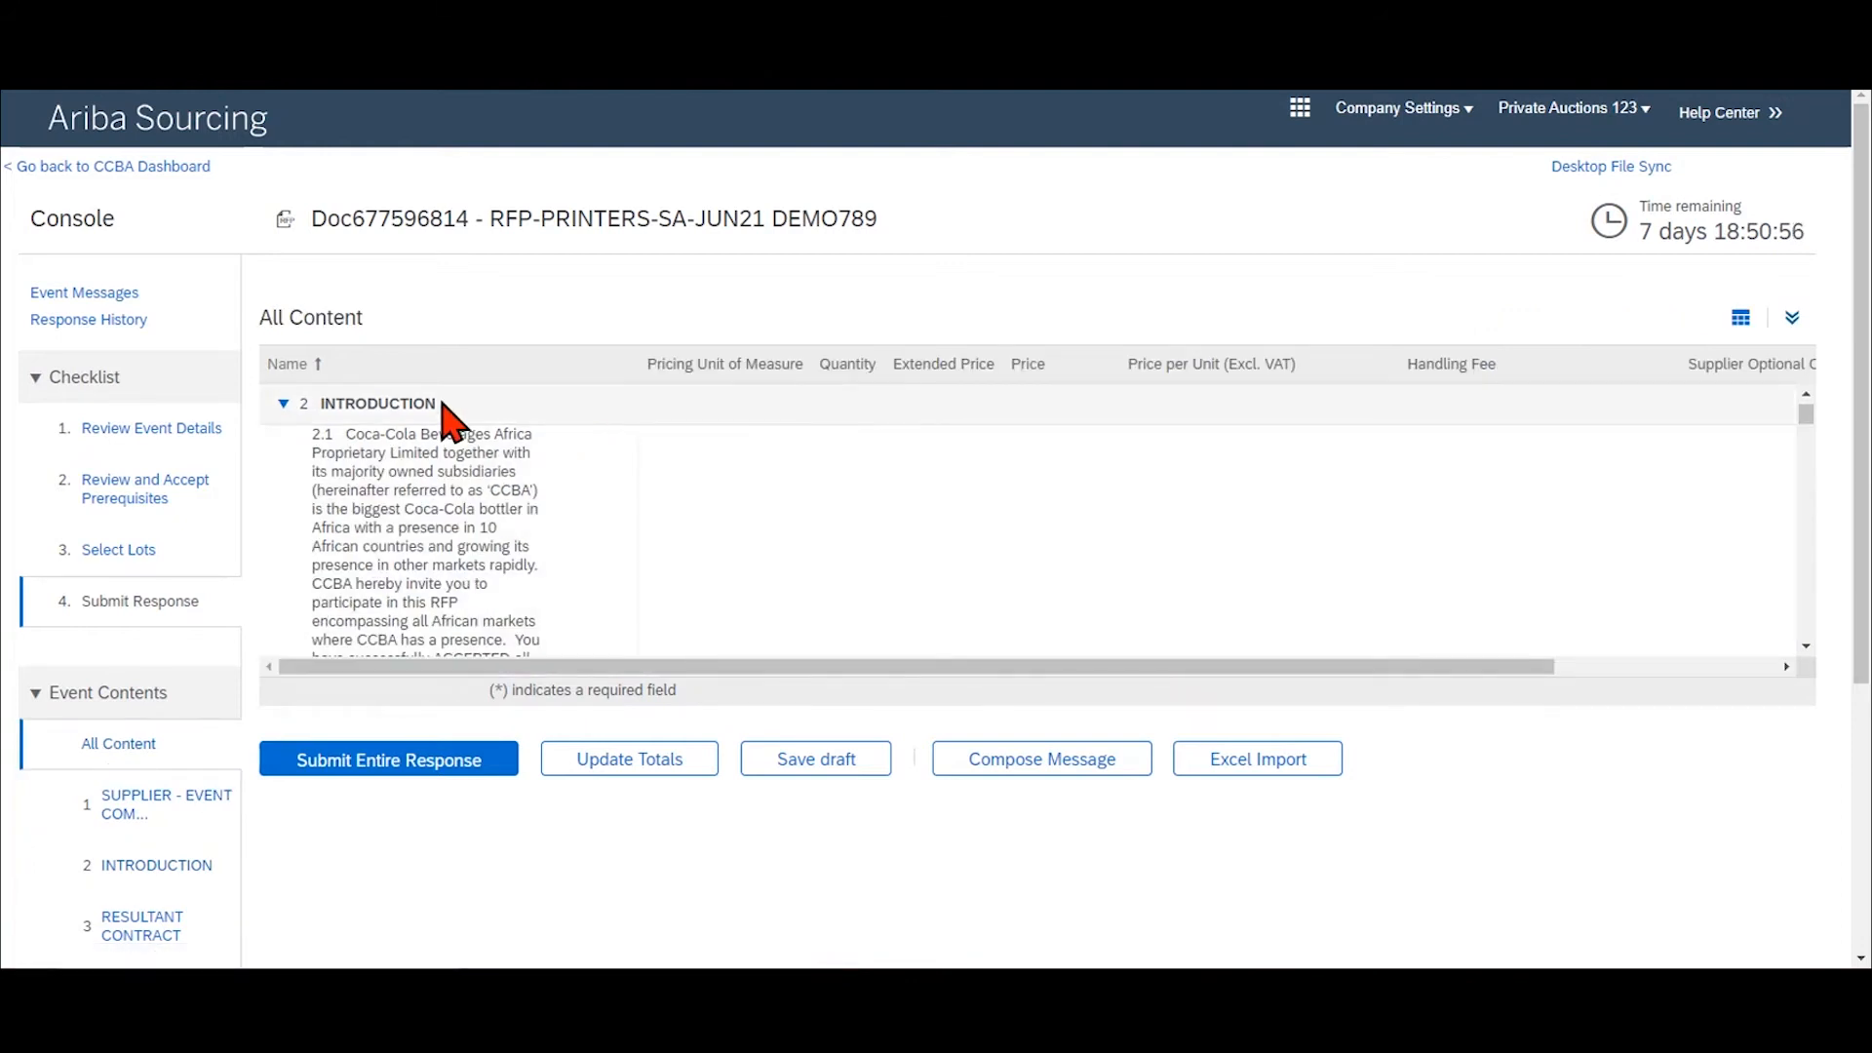
scroll(1120, 482, down, 3)
scroll(1121, 514, down, 5)
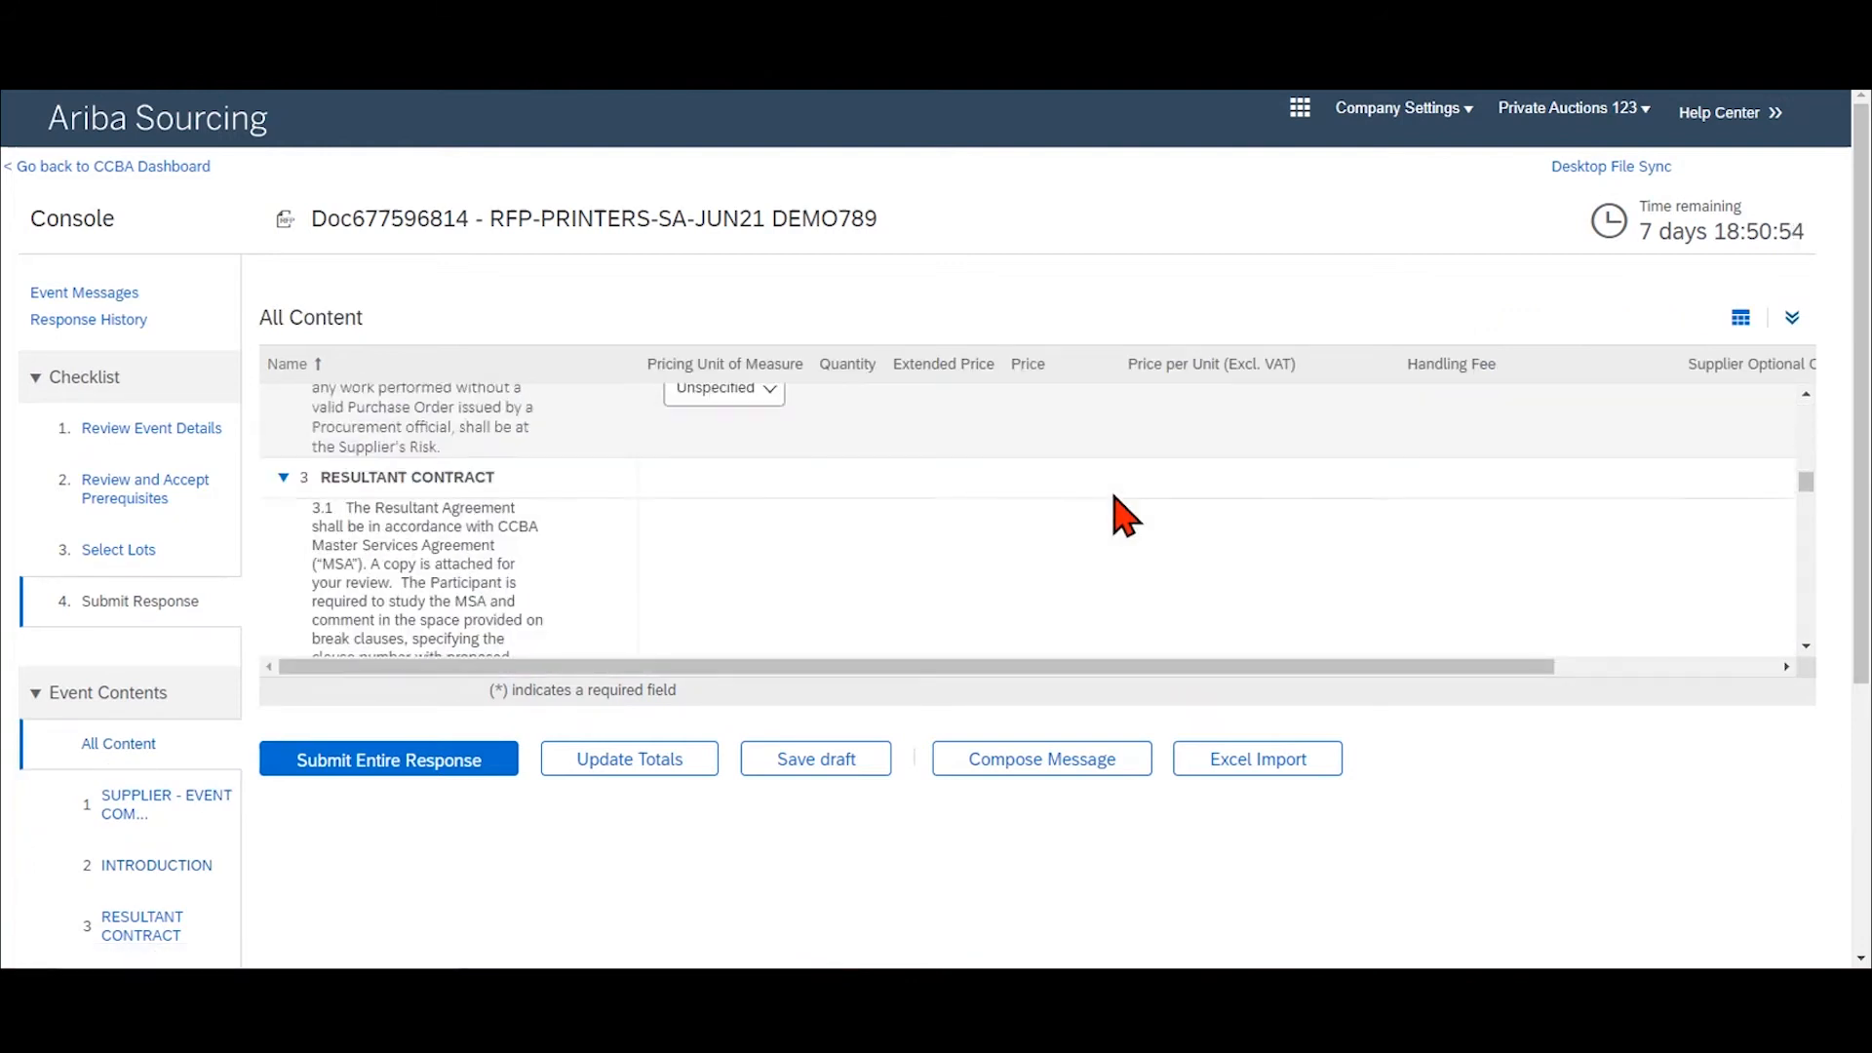
scroll(1121, 514, up, 10)
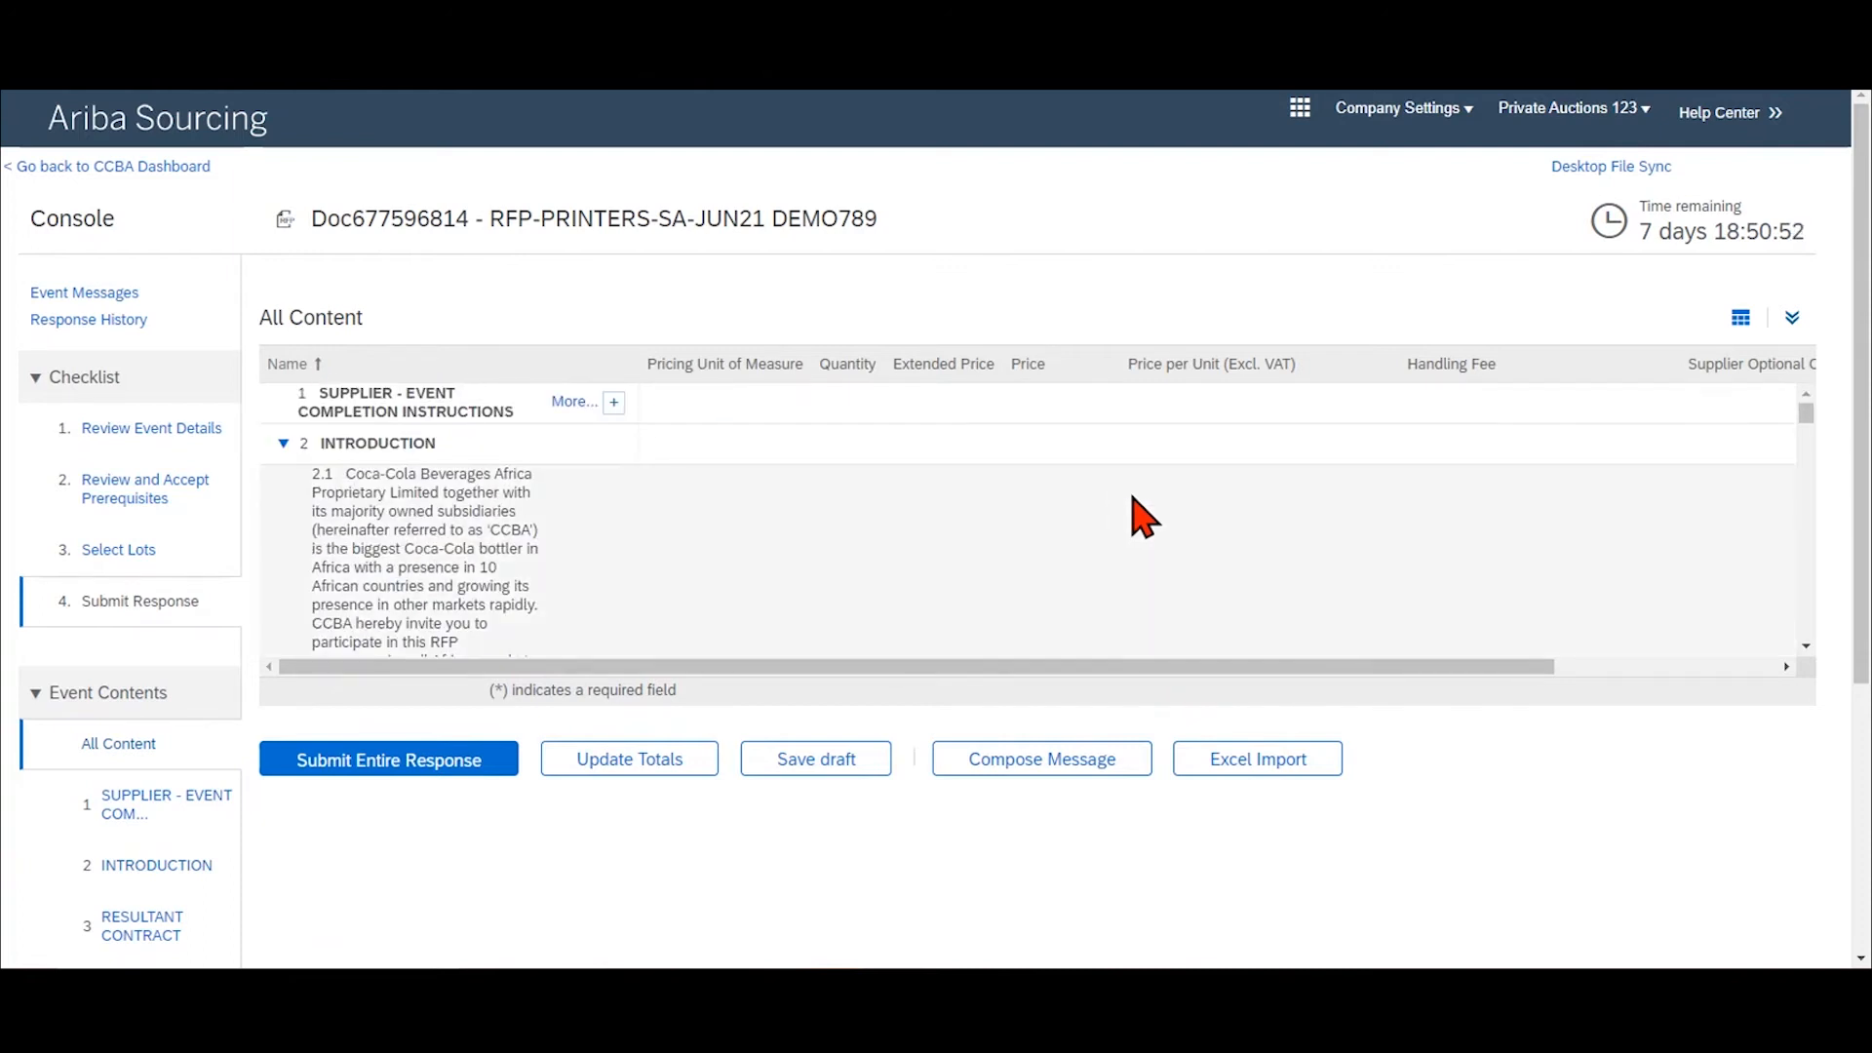
Enlarge the All Content table and expand the full text of the Supplier Event Completion Instructions.
click(1792, 318)
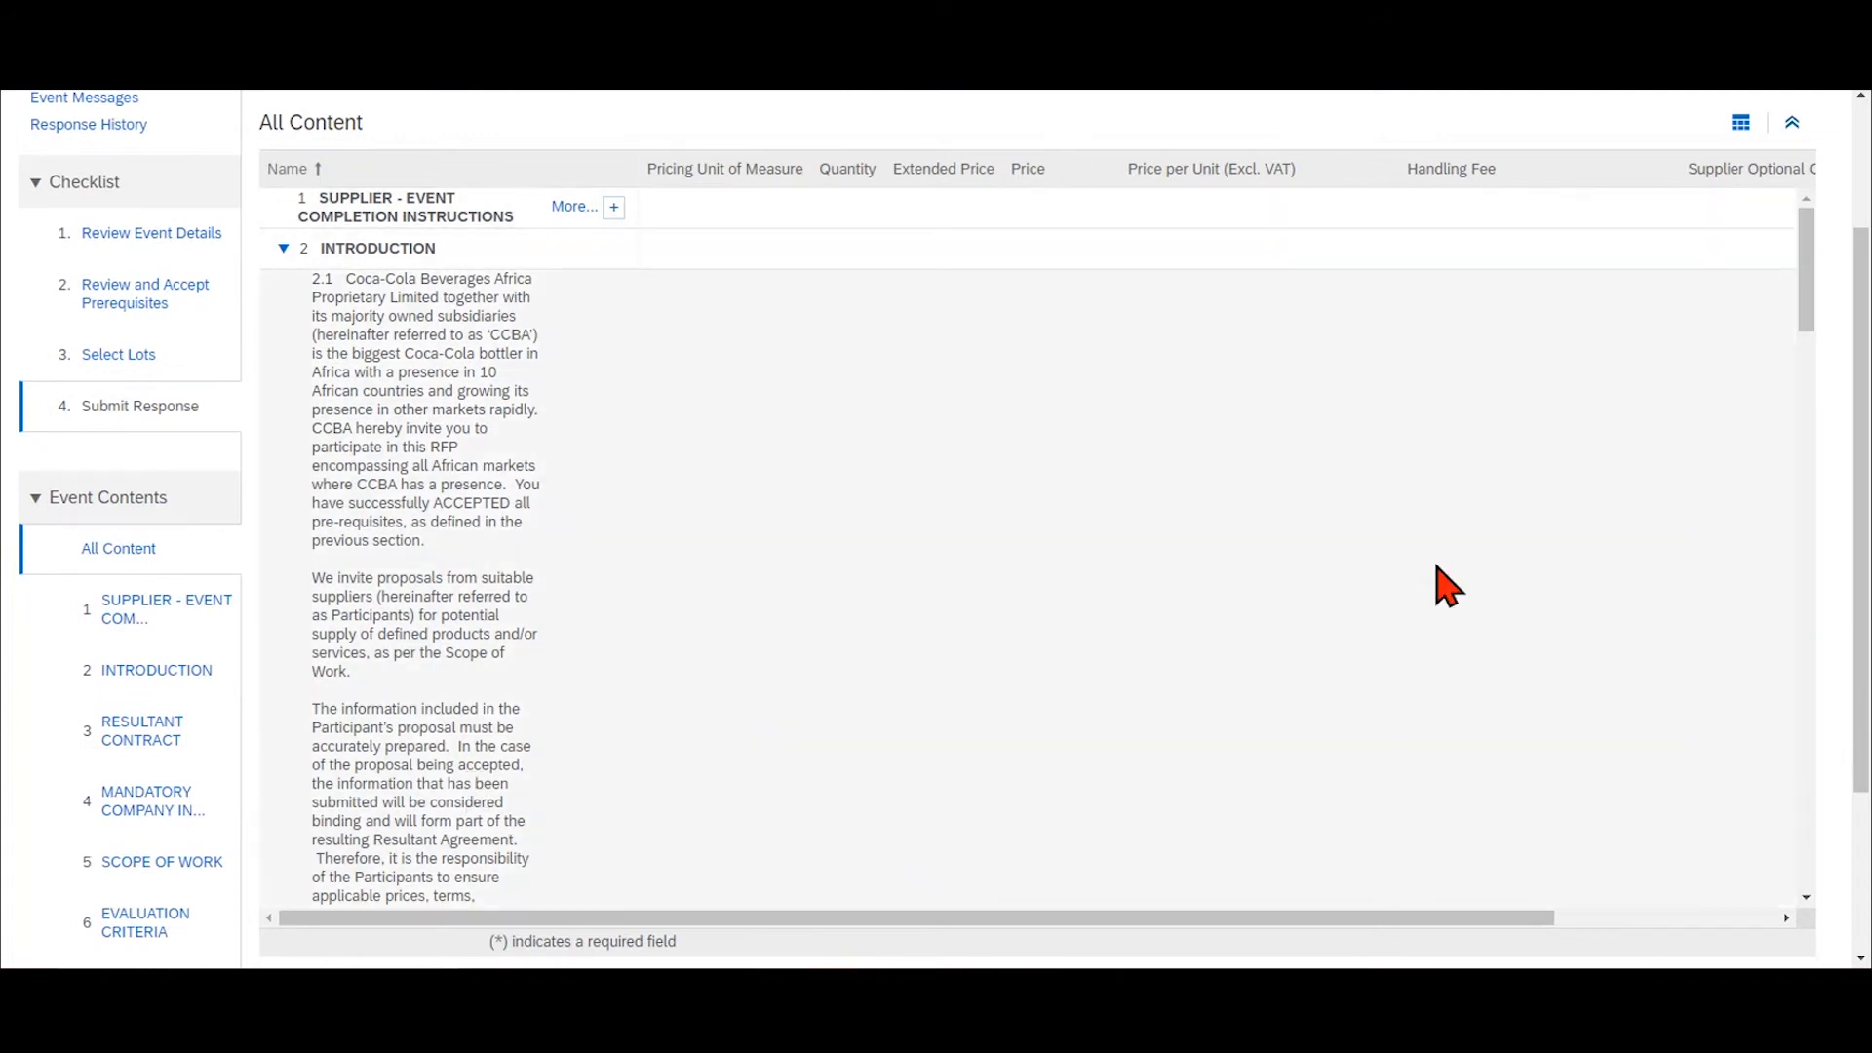
scroll(827, 458, up, 2)
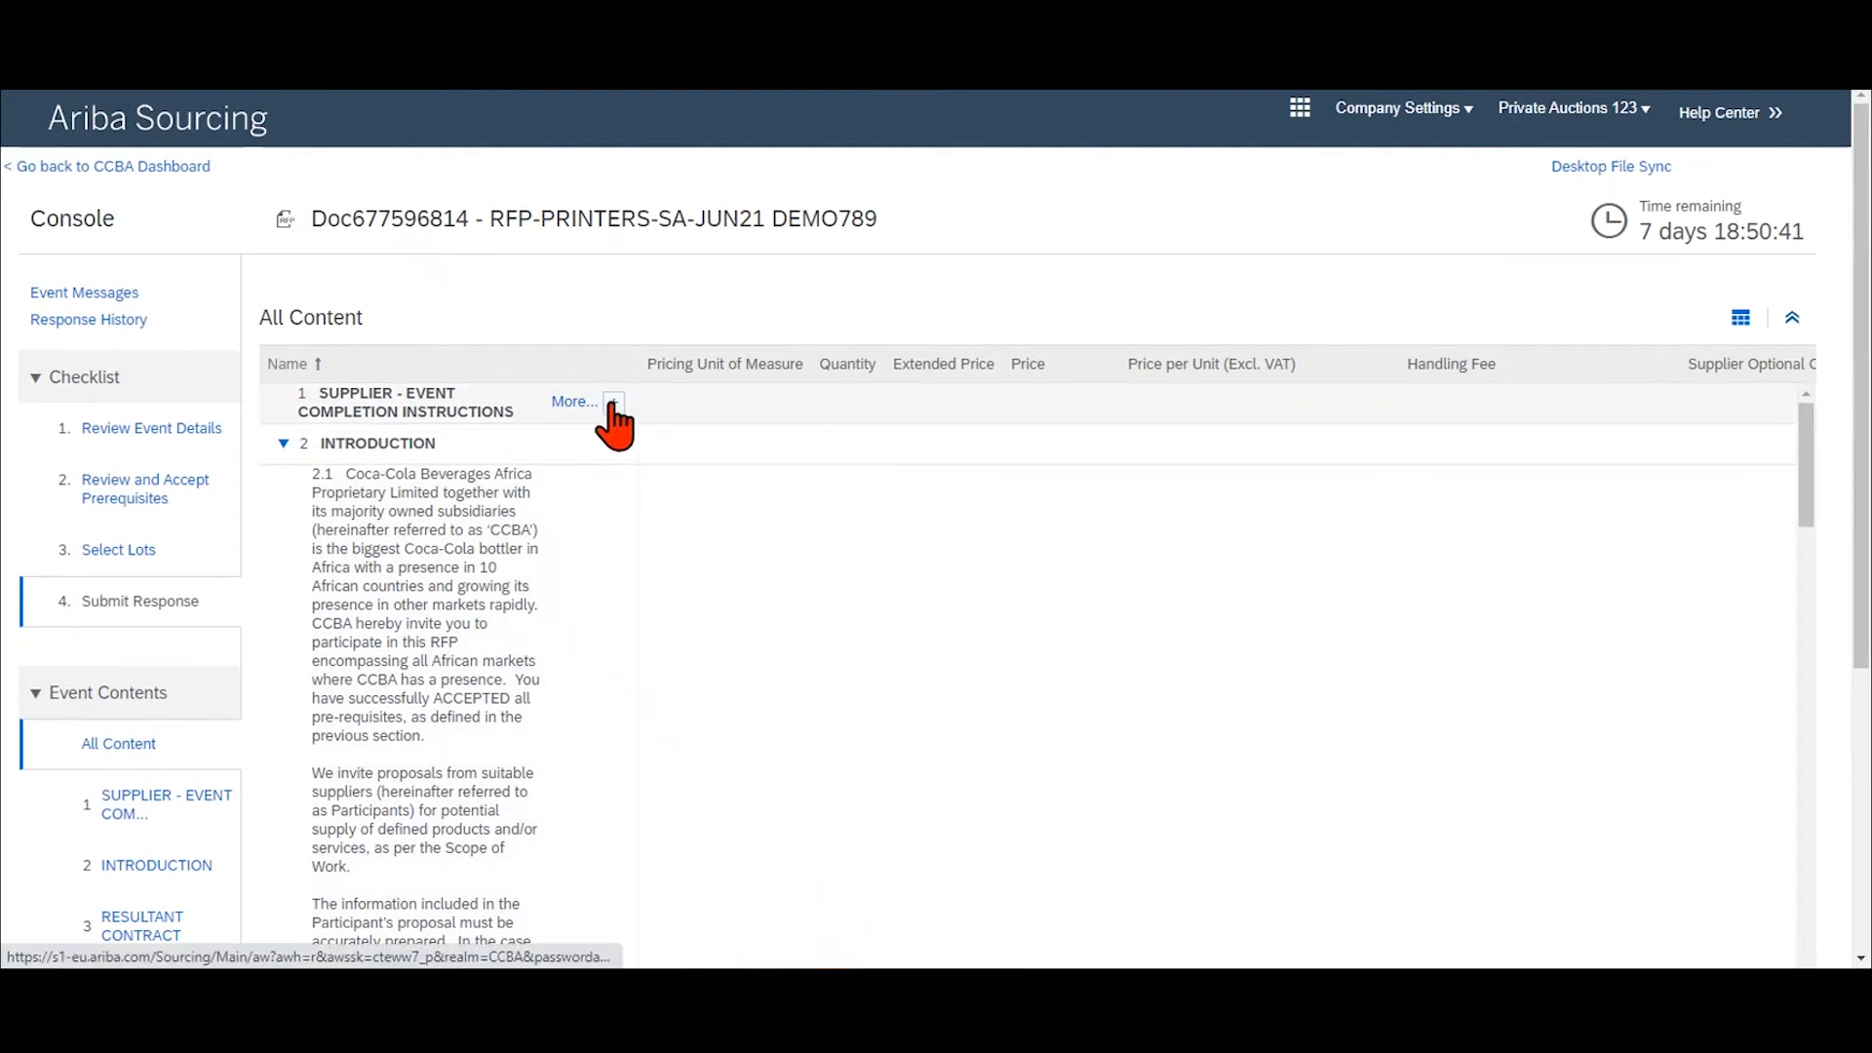
click(614, 402)
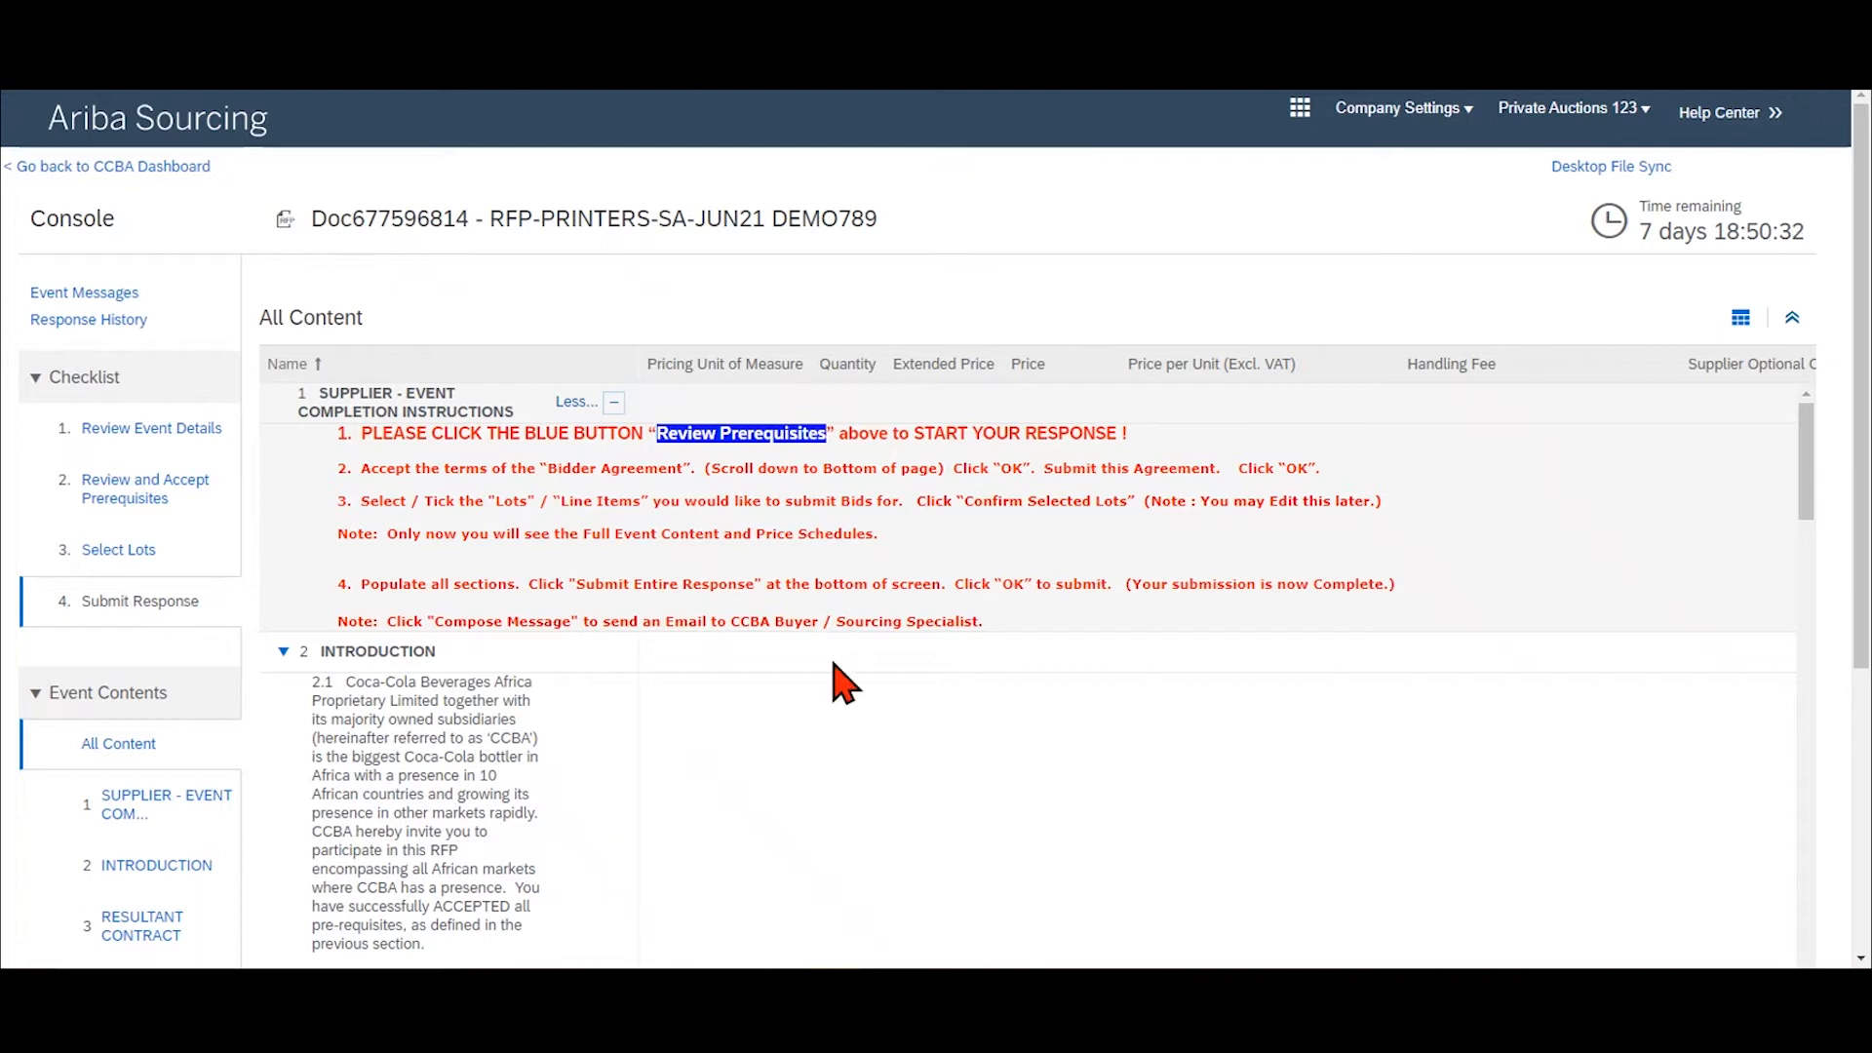
Fill in the relationship disclosure in item 2.2 and answer Yes to the credit and bank detail consent in 2.3.
scroll(846, 750, down, 10)
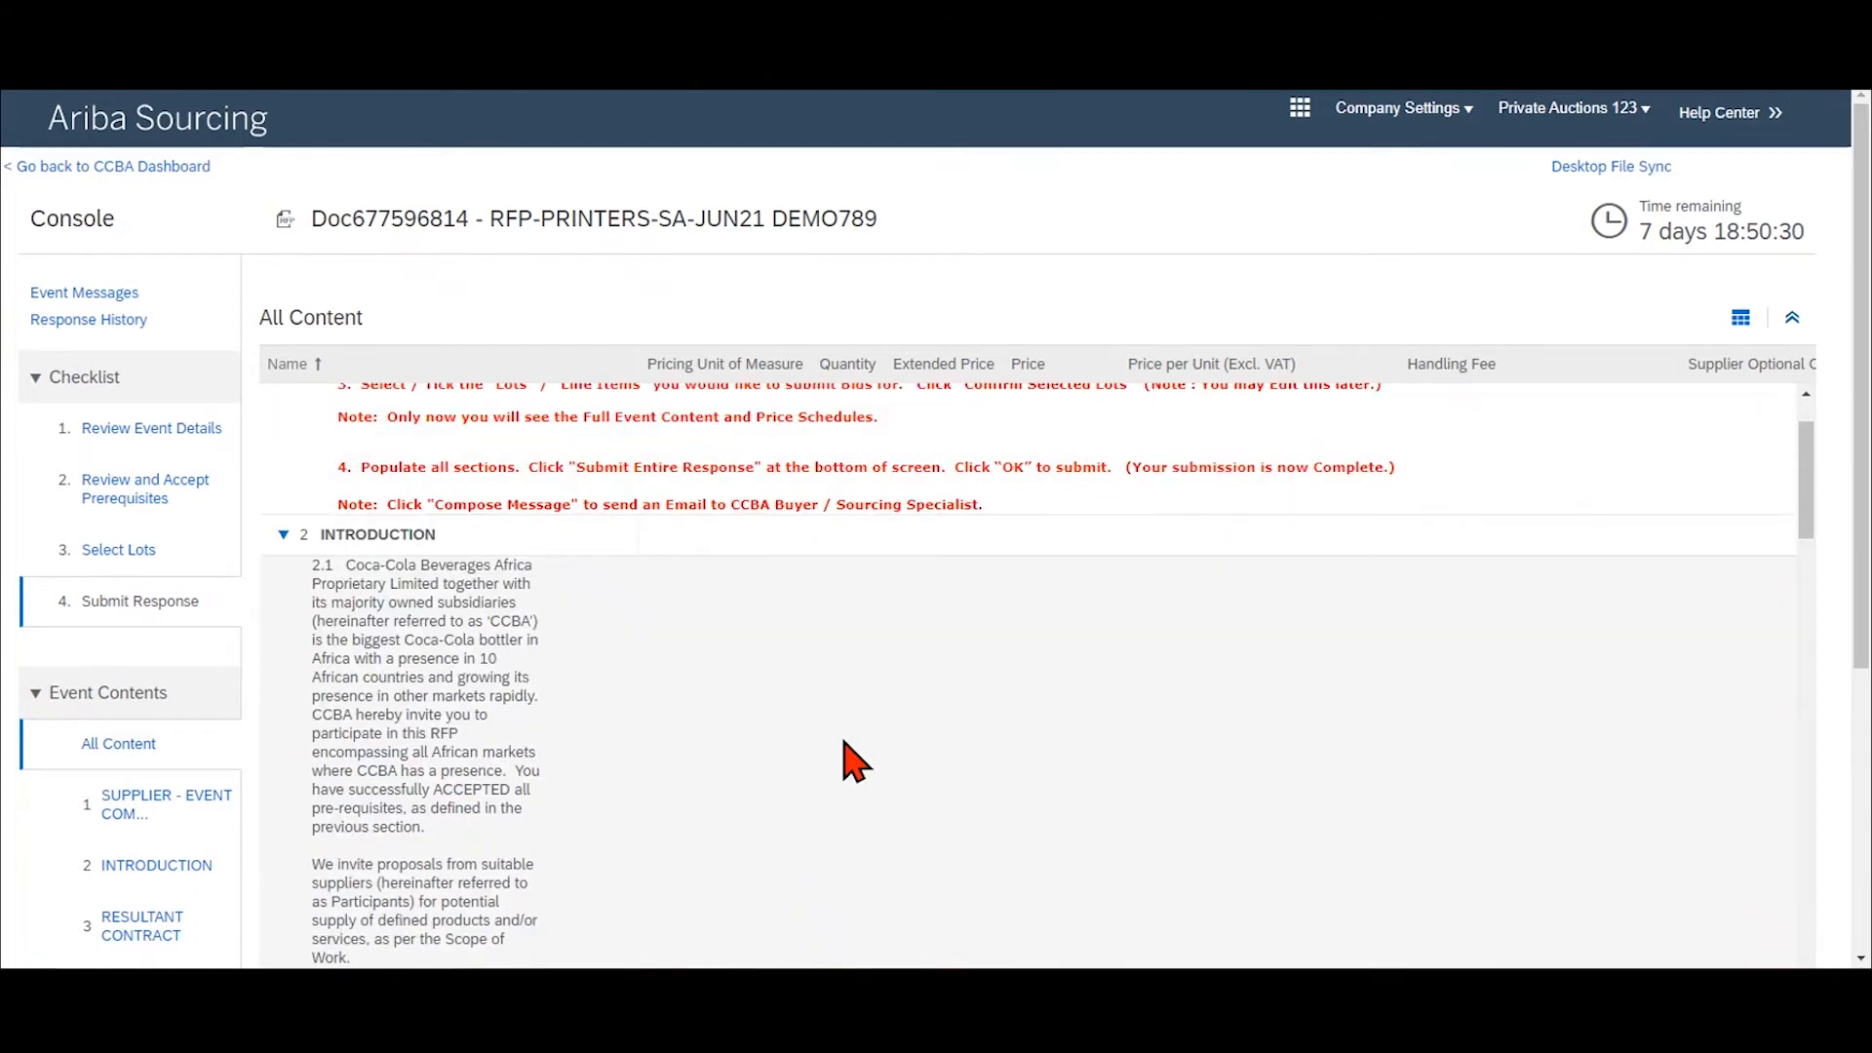
scroll(843, 751, down, 3)
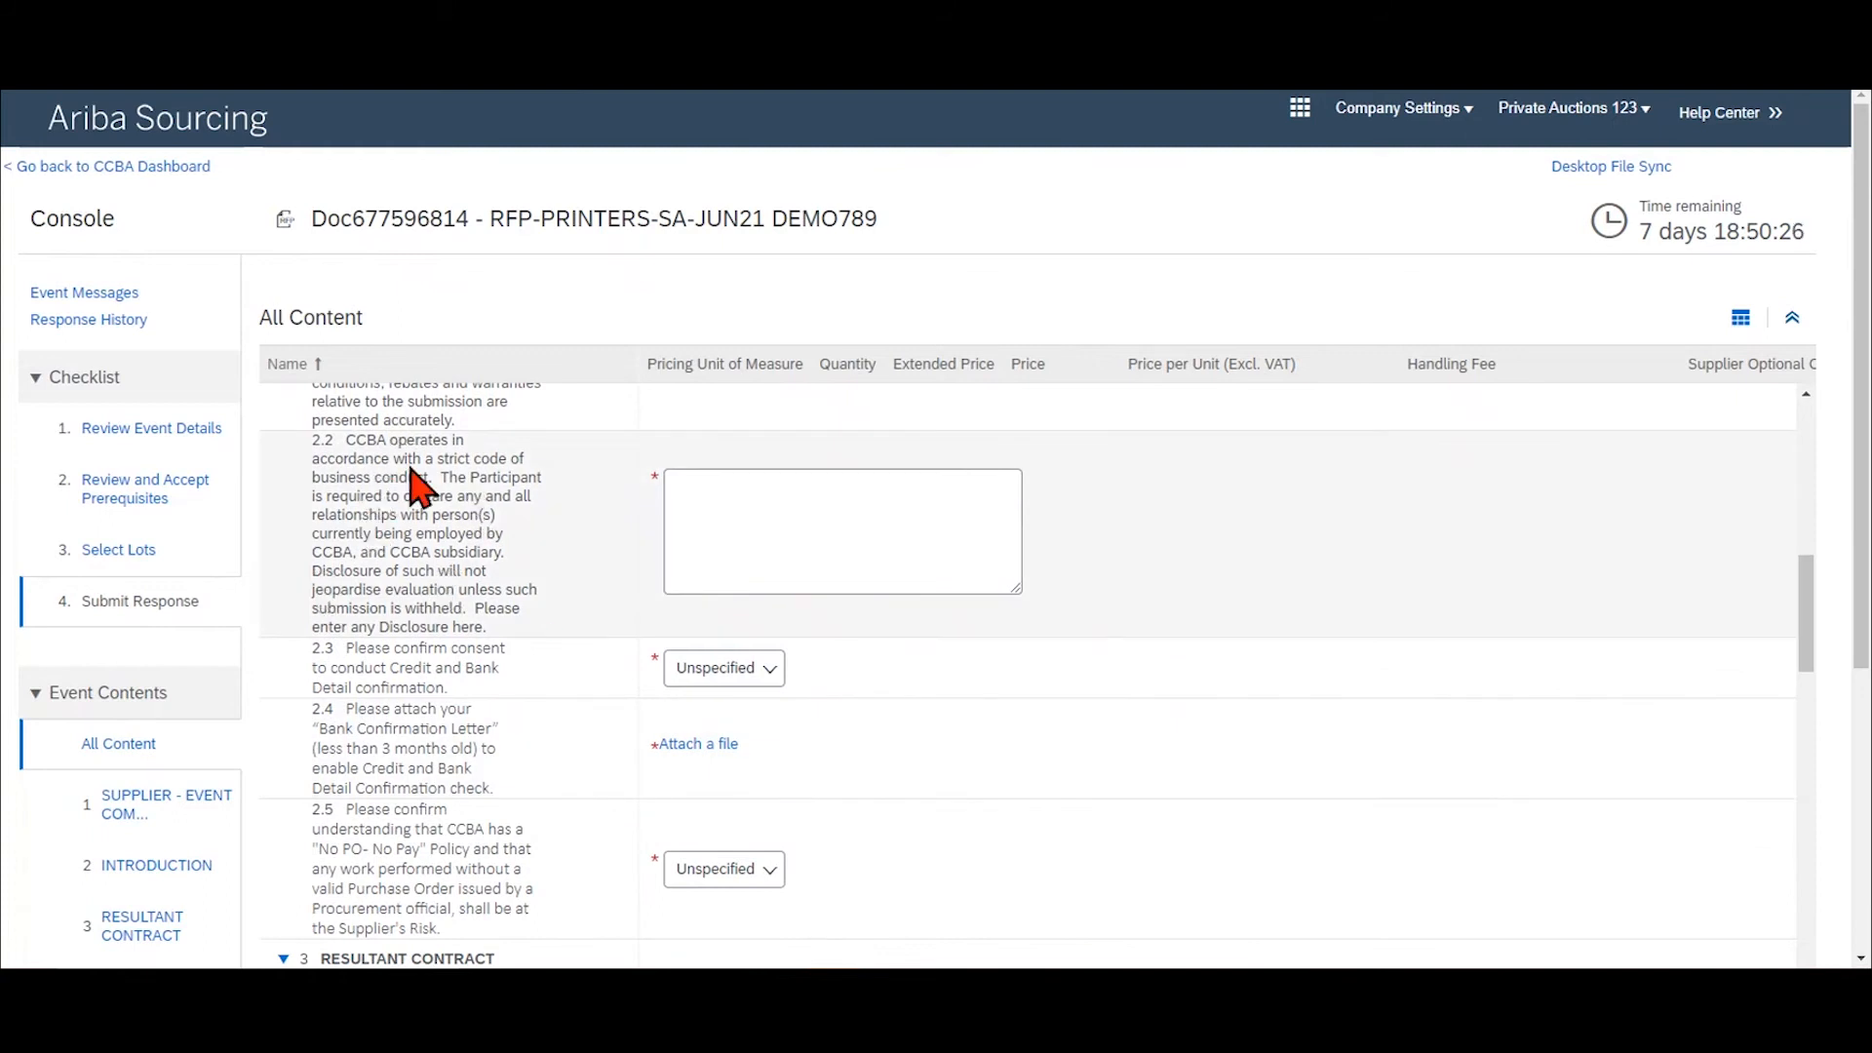
click(743, 484)
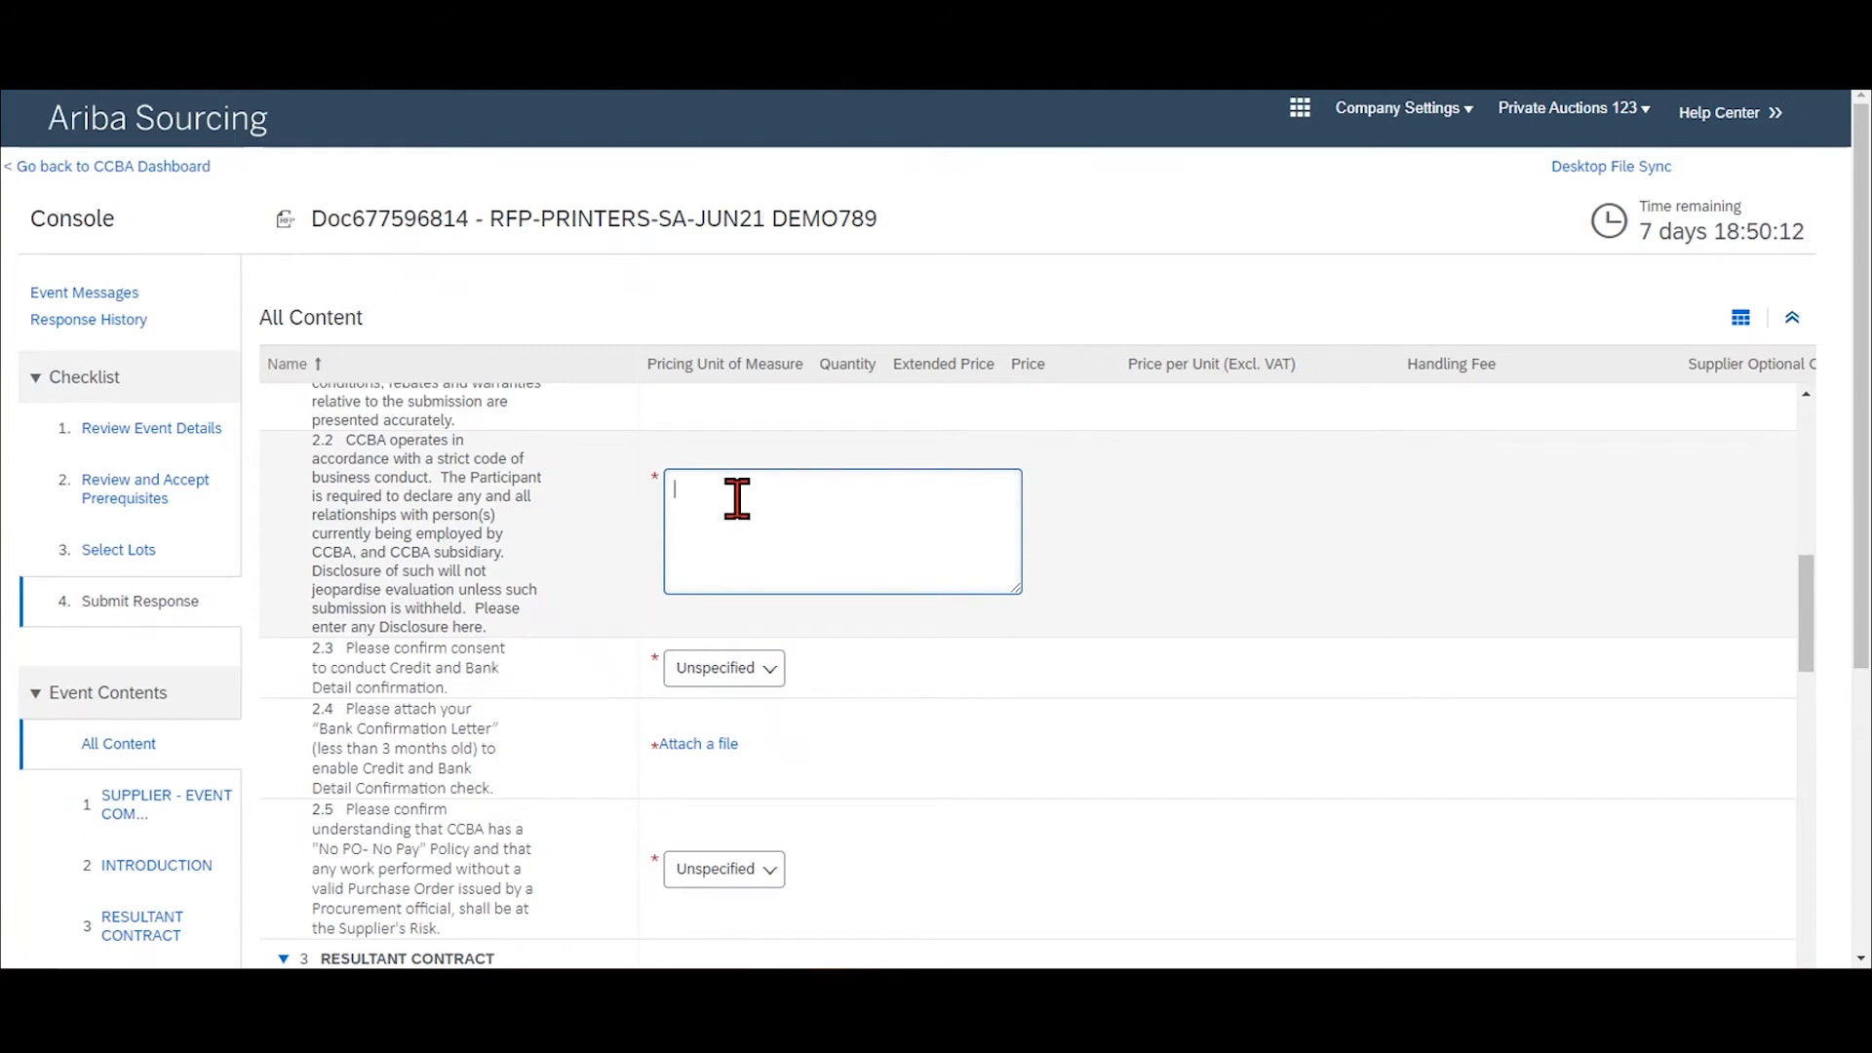
text(one)
scroll(790, 575, down, 1)
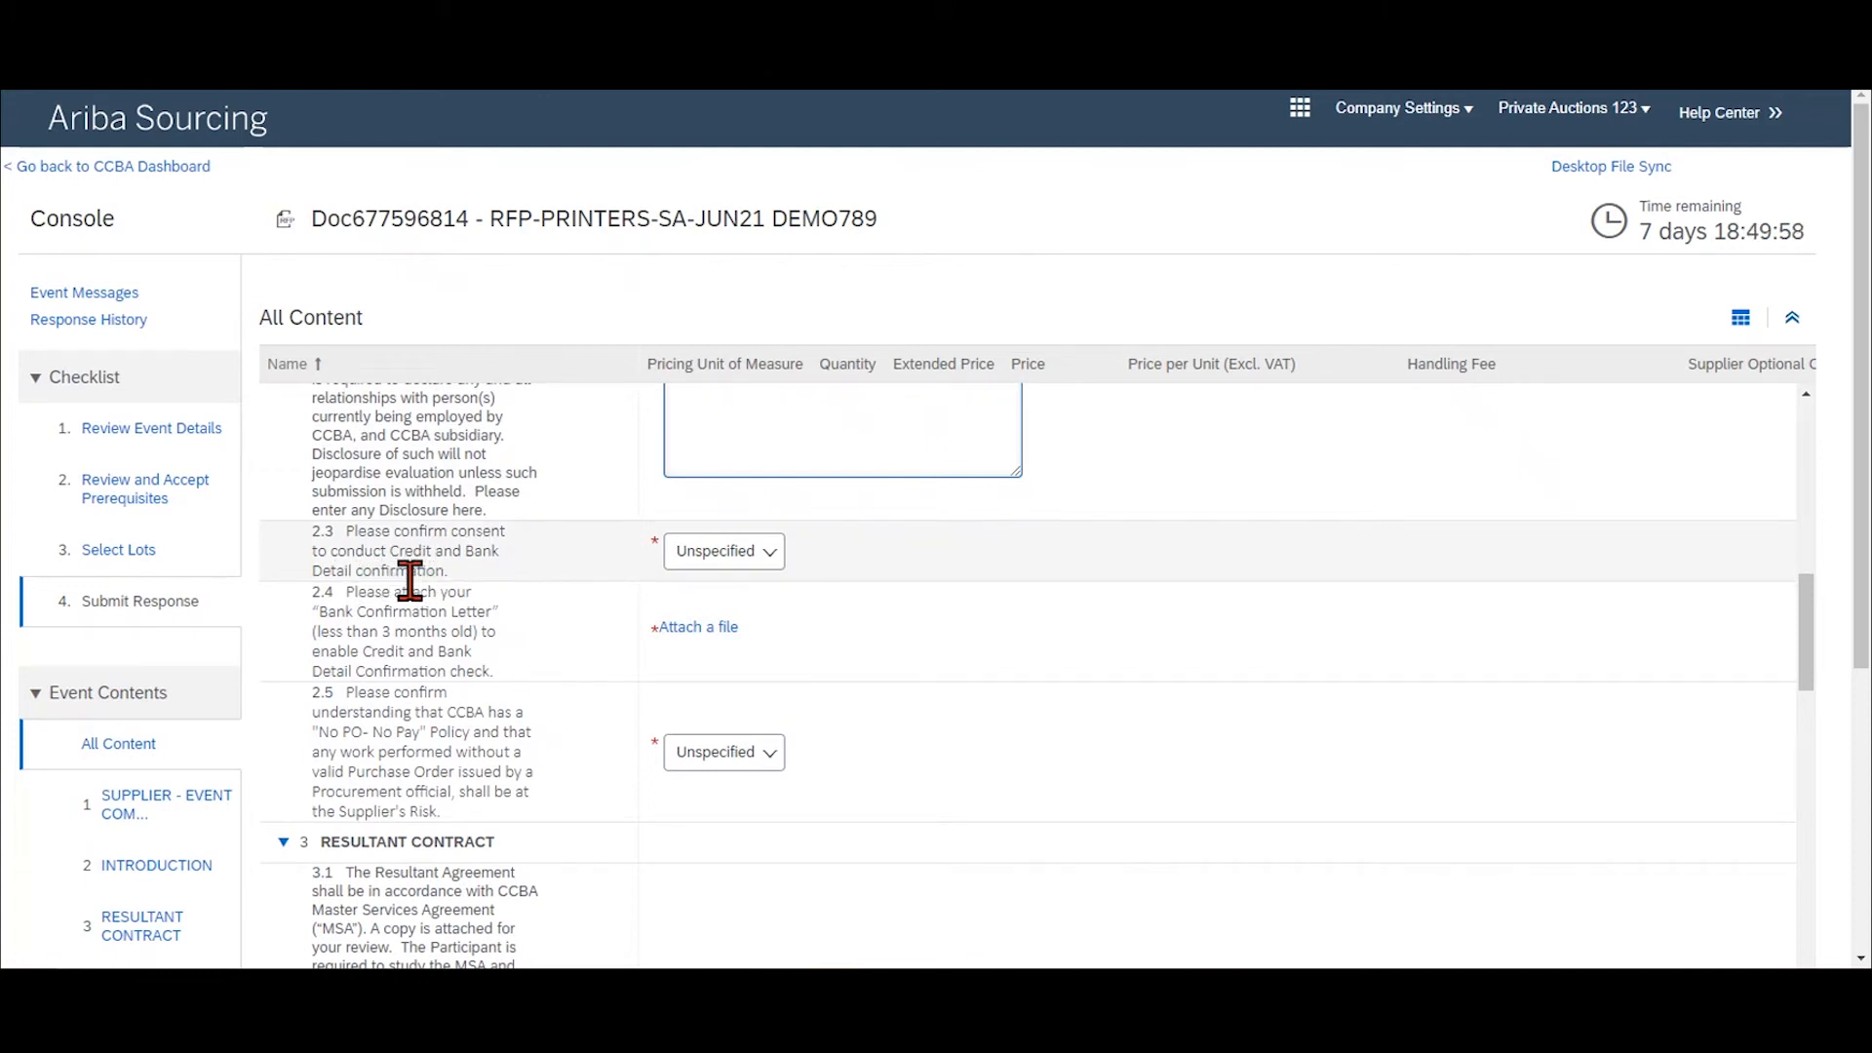
click(770, 561)
click(727, 591)
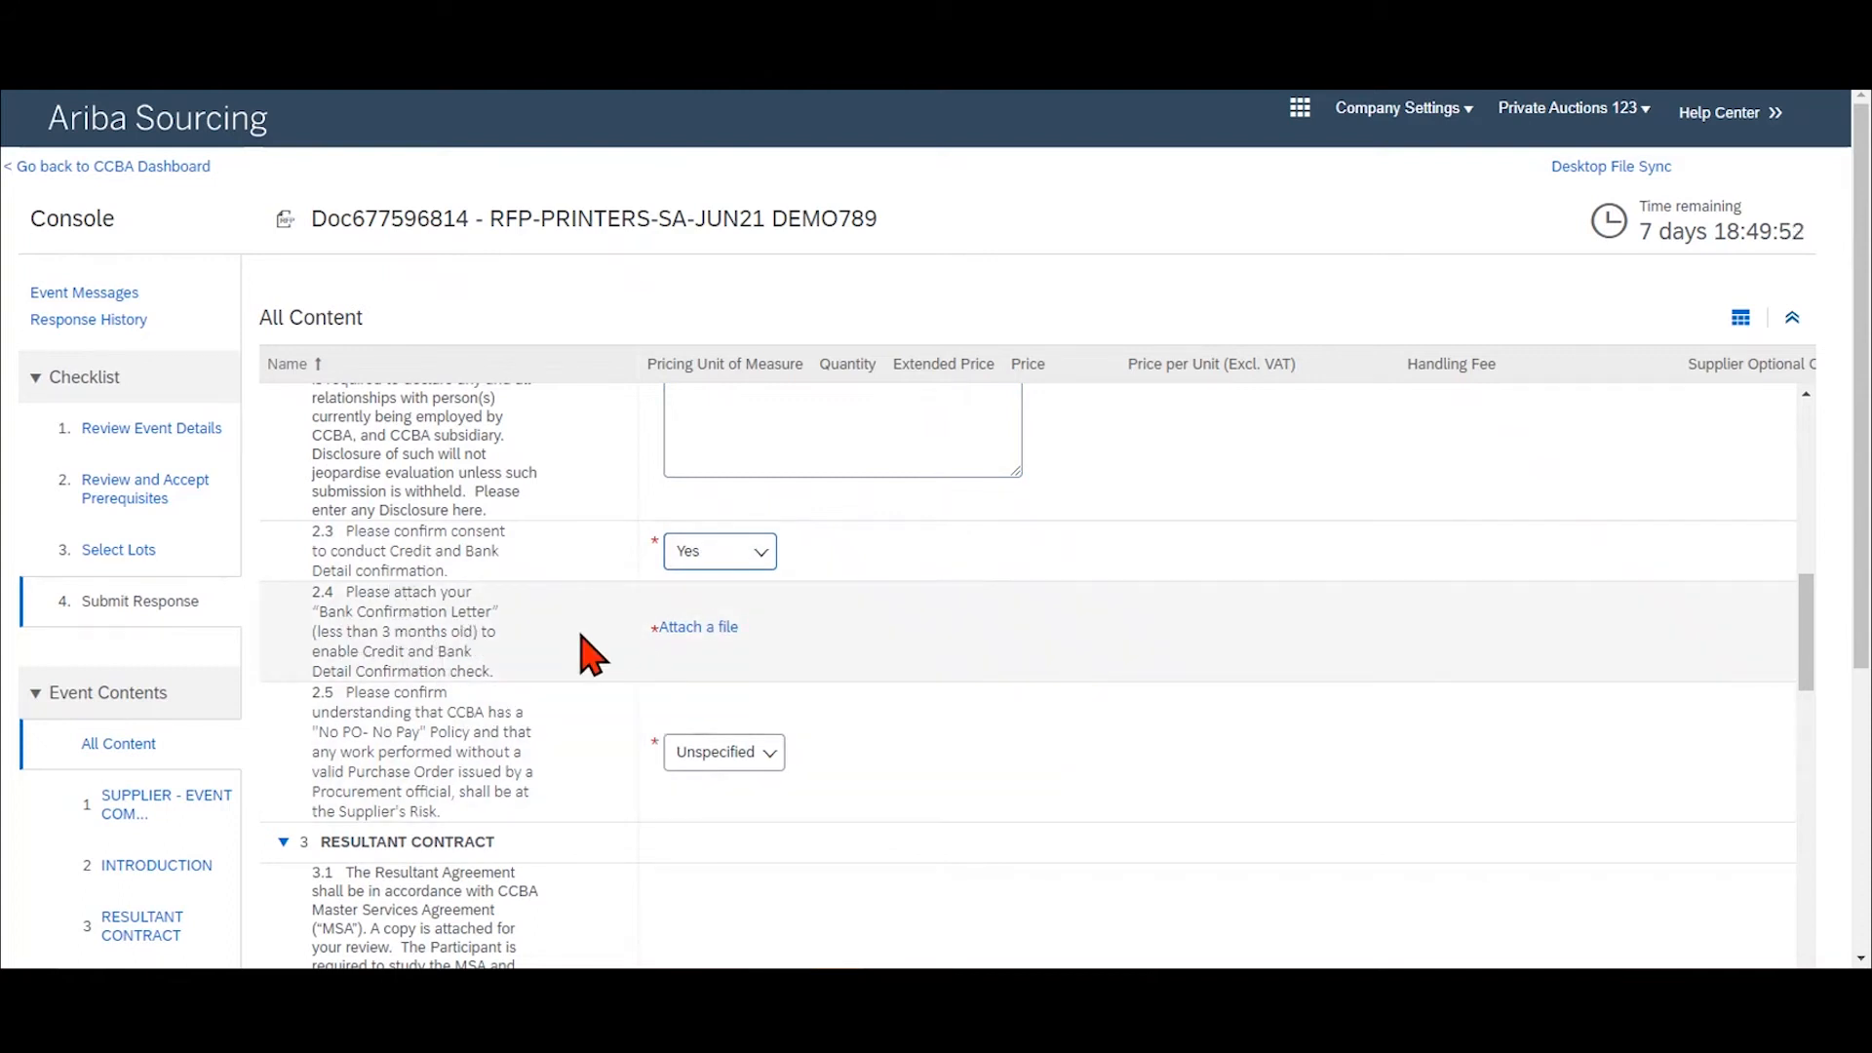
Attach Test PDF Report.pdf as the Bank Confirmation Letter for item 2.4.
click(697, 629)
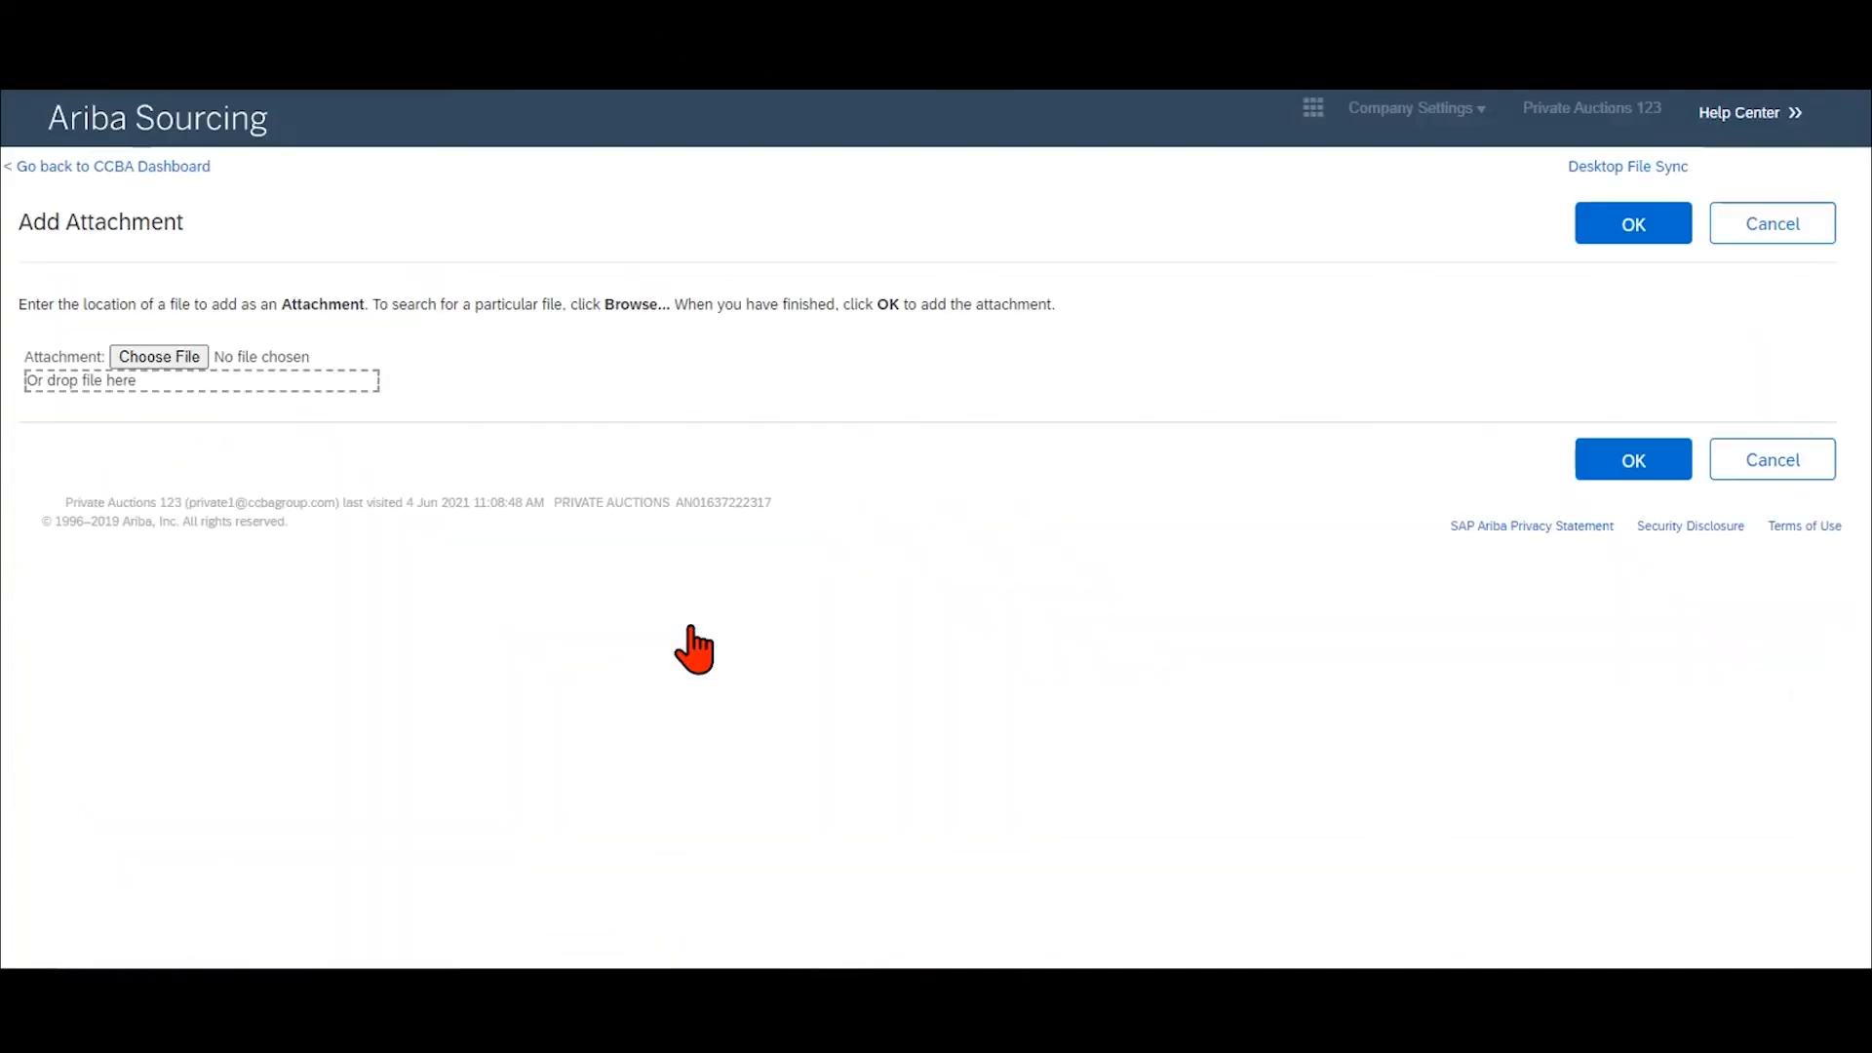
click(170, 361)
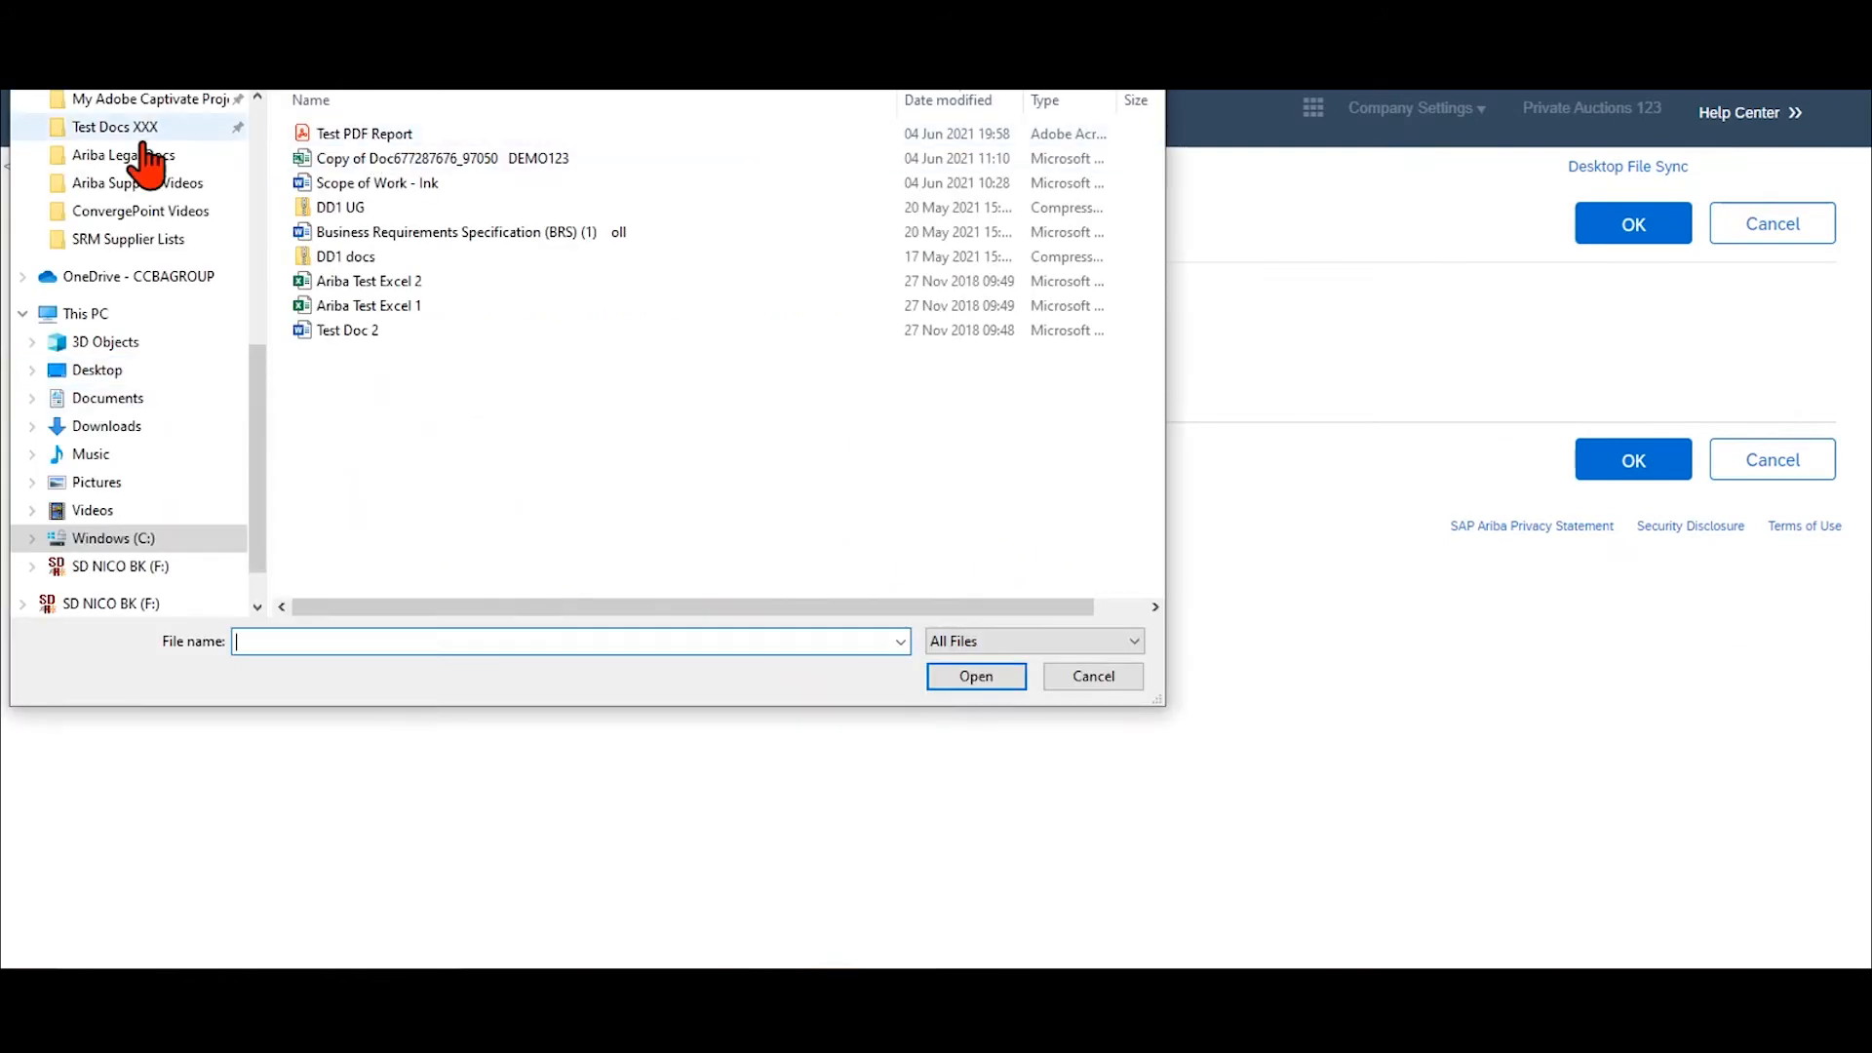
double_click(360, 141)
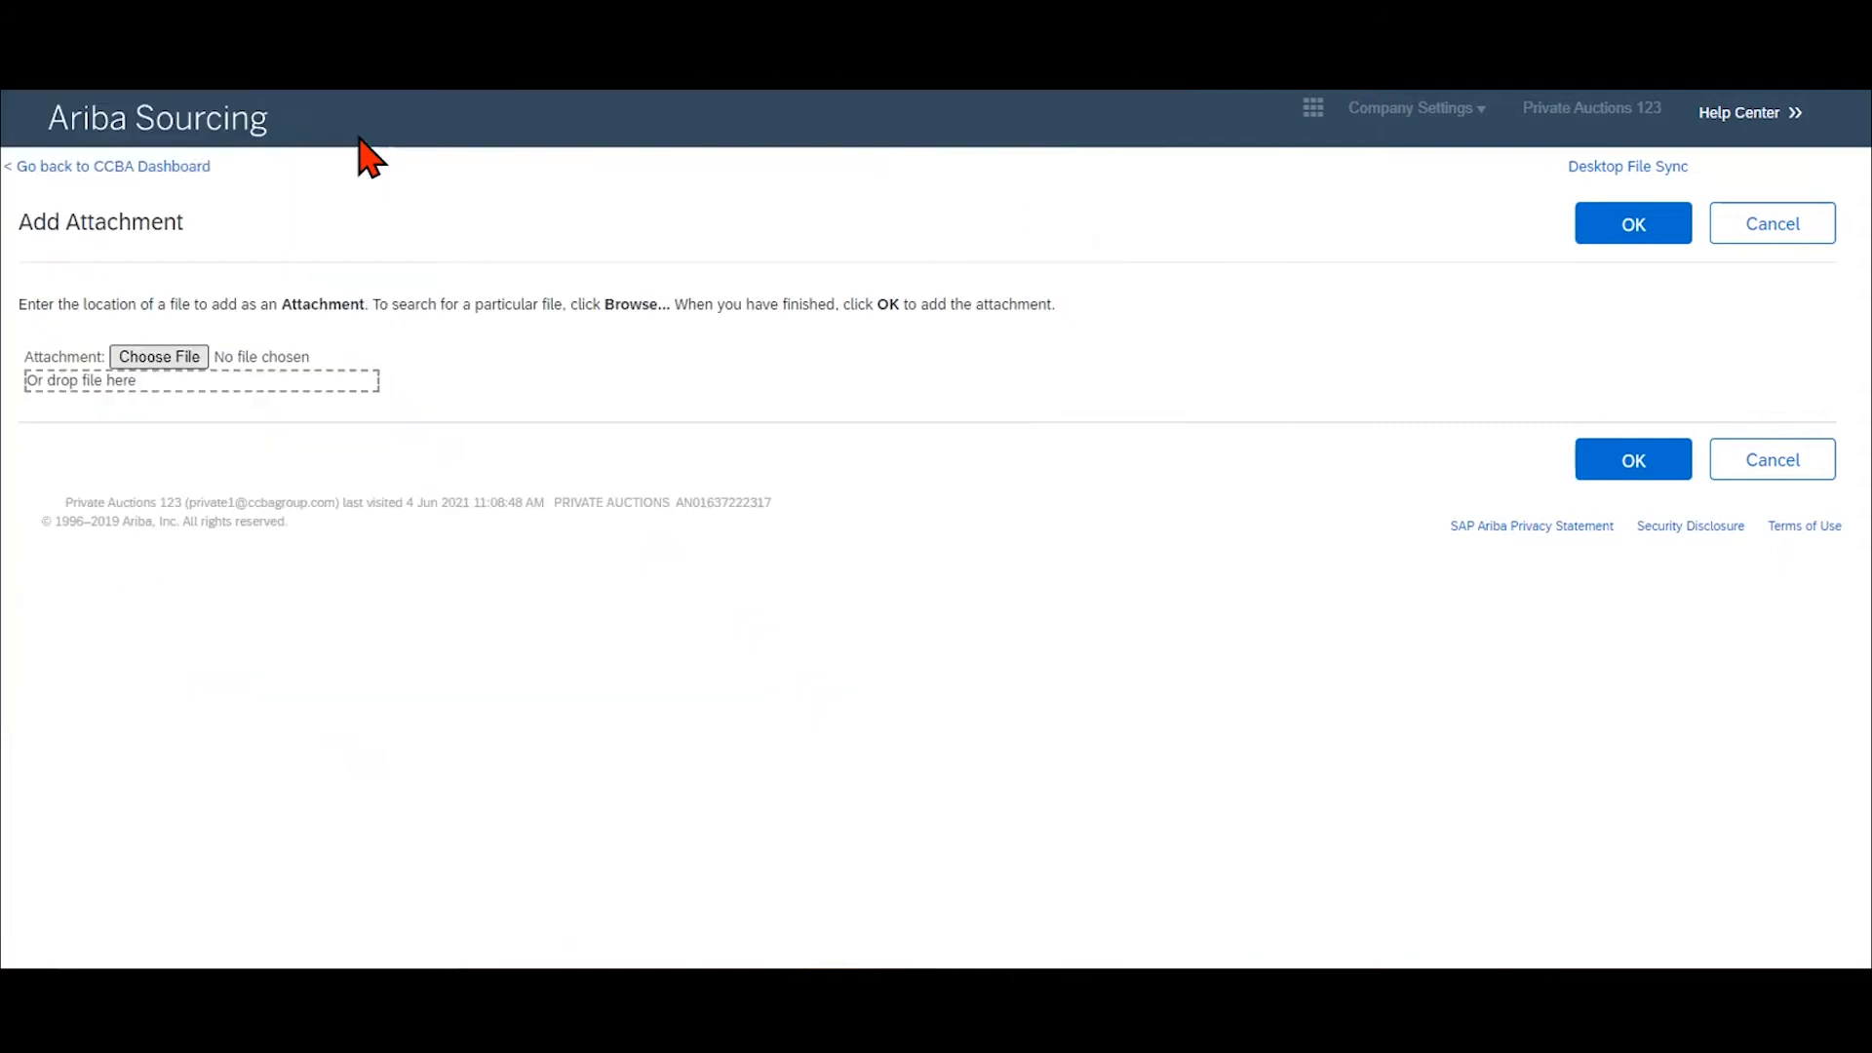
click(1643, 483)
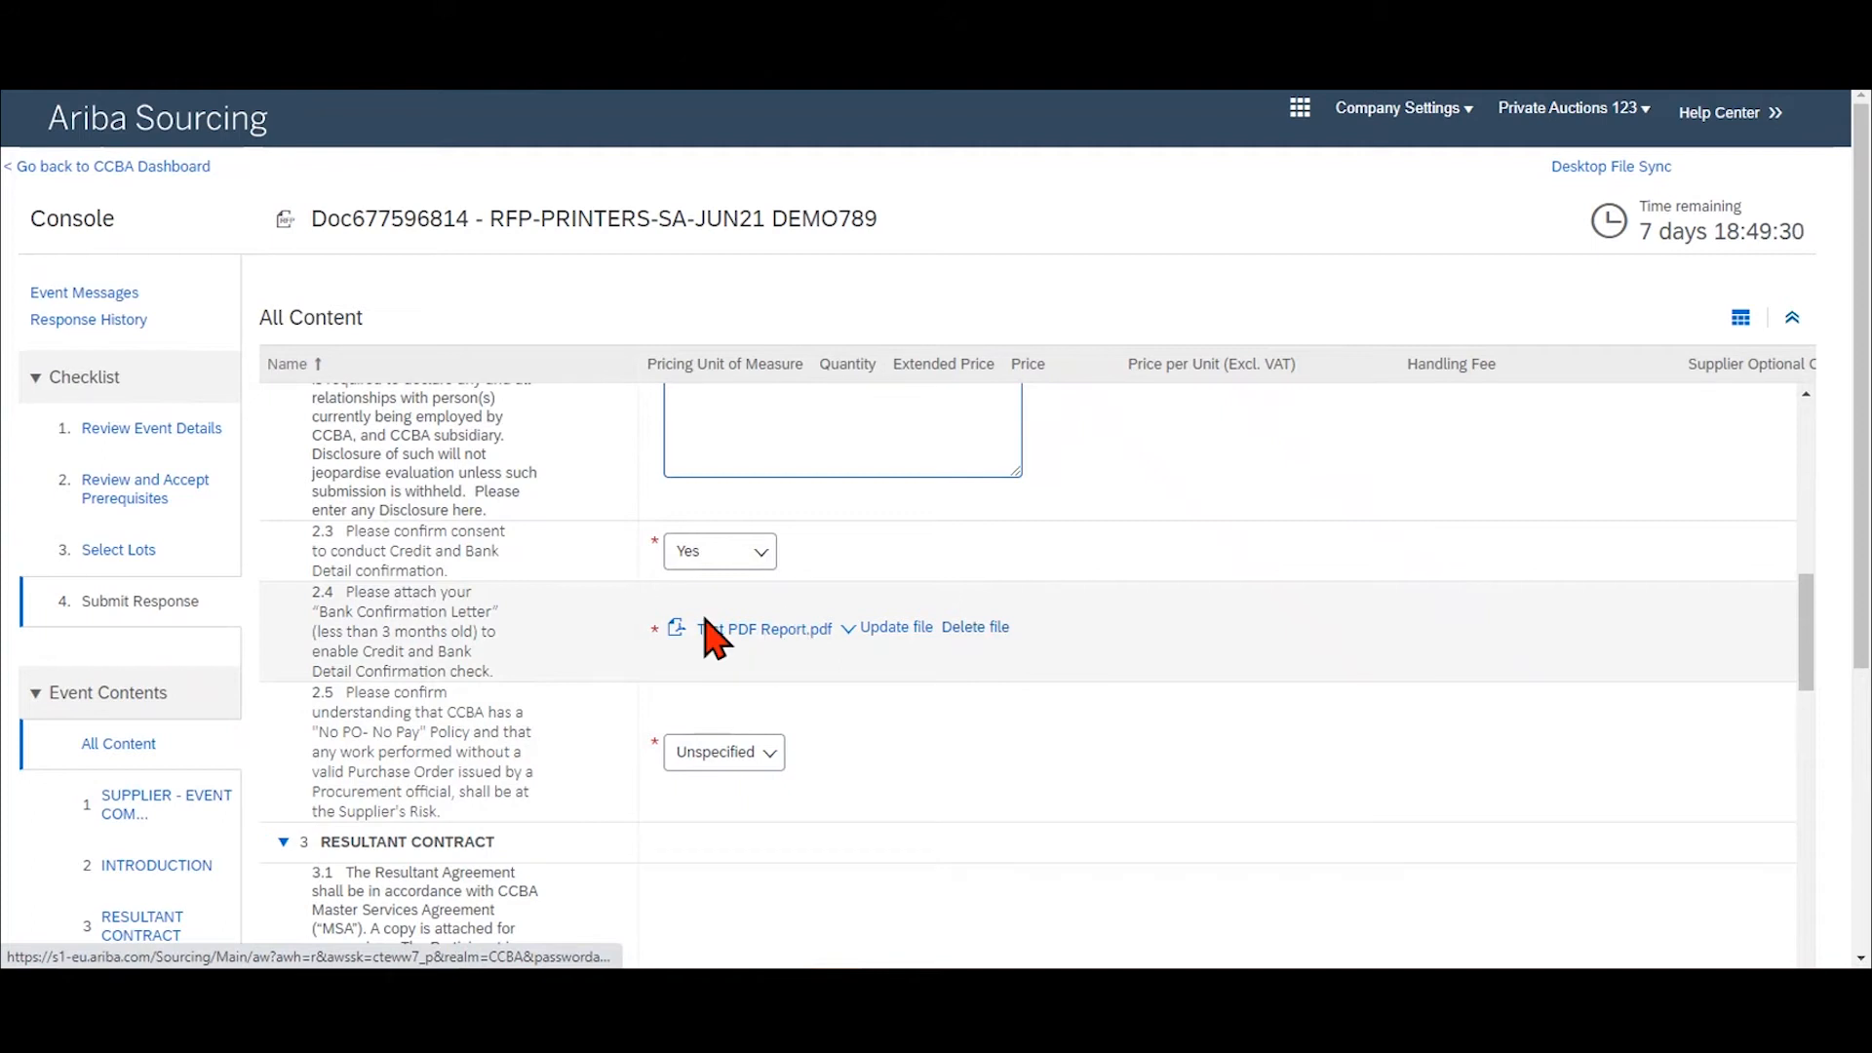
Answer Yes to item 2.5, confirming understanding of CCBA's "No PO- No Pay" Policy.
scroll(708, 655, down, 1)
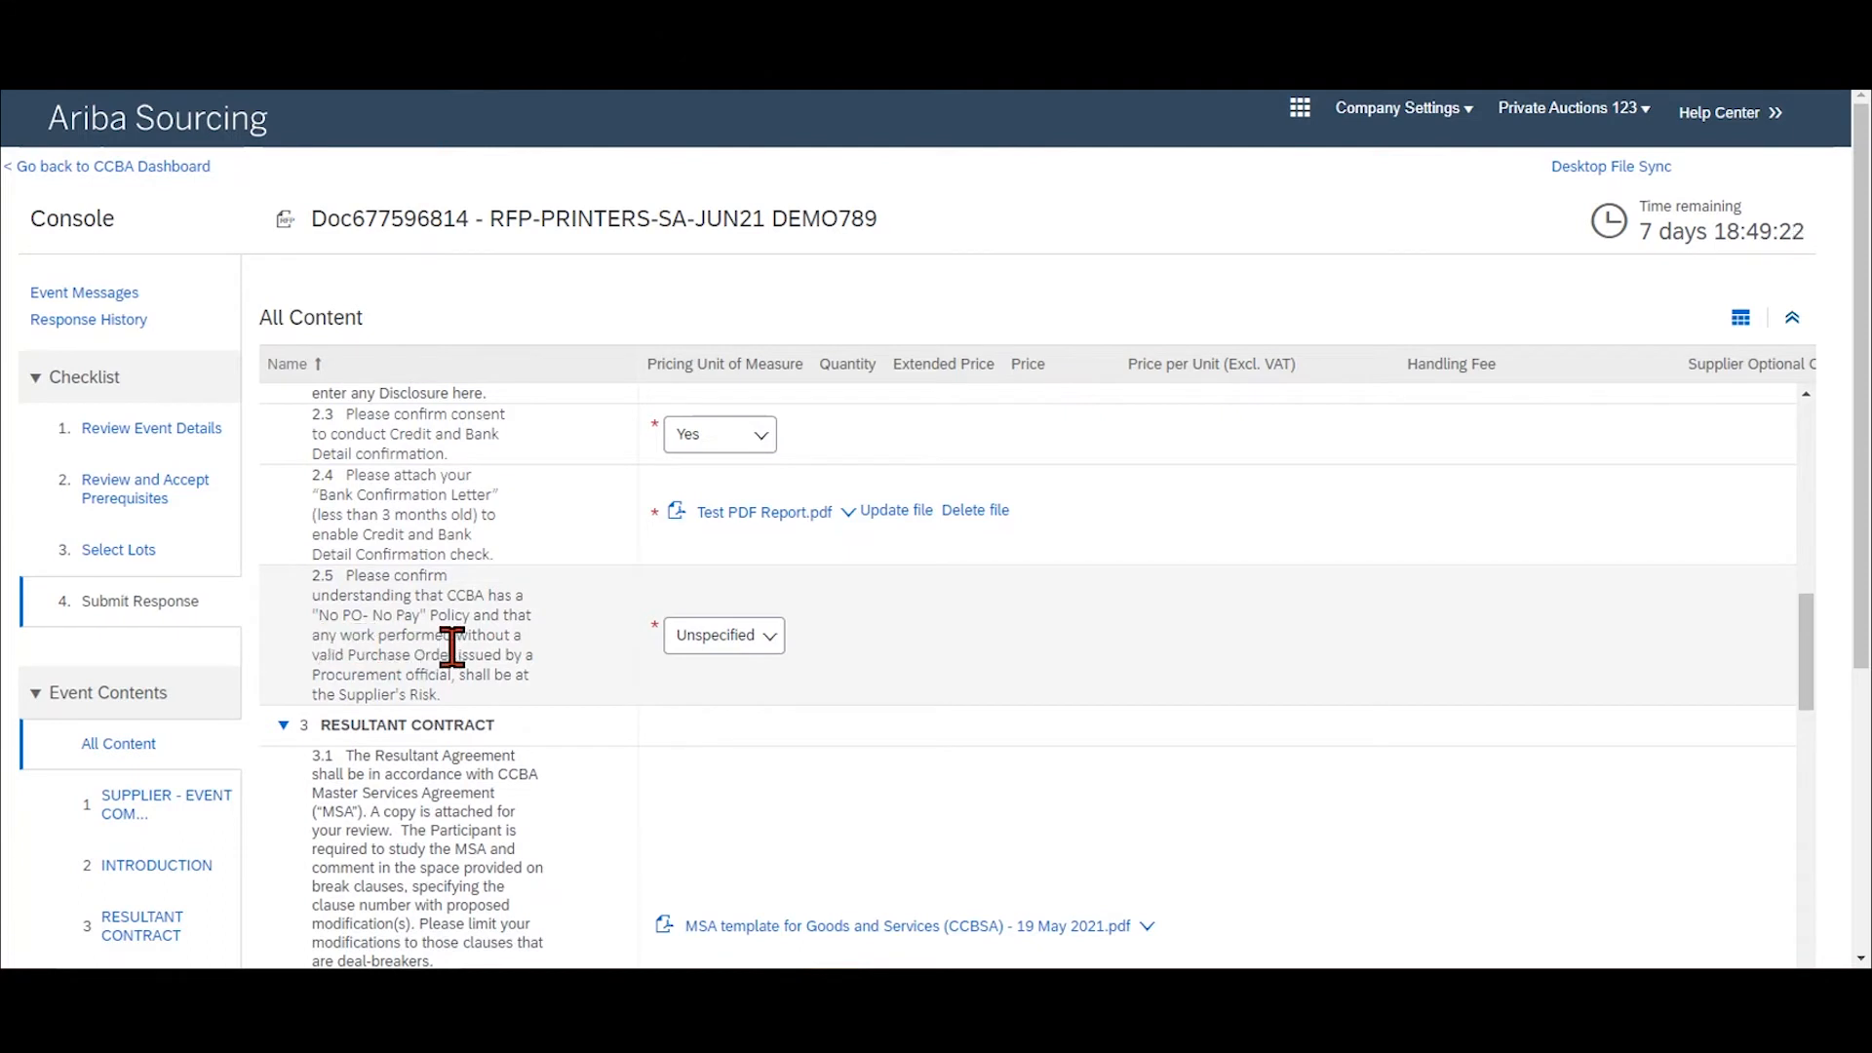
click(765, 637)
click(701, 682)
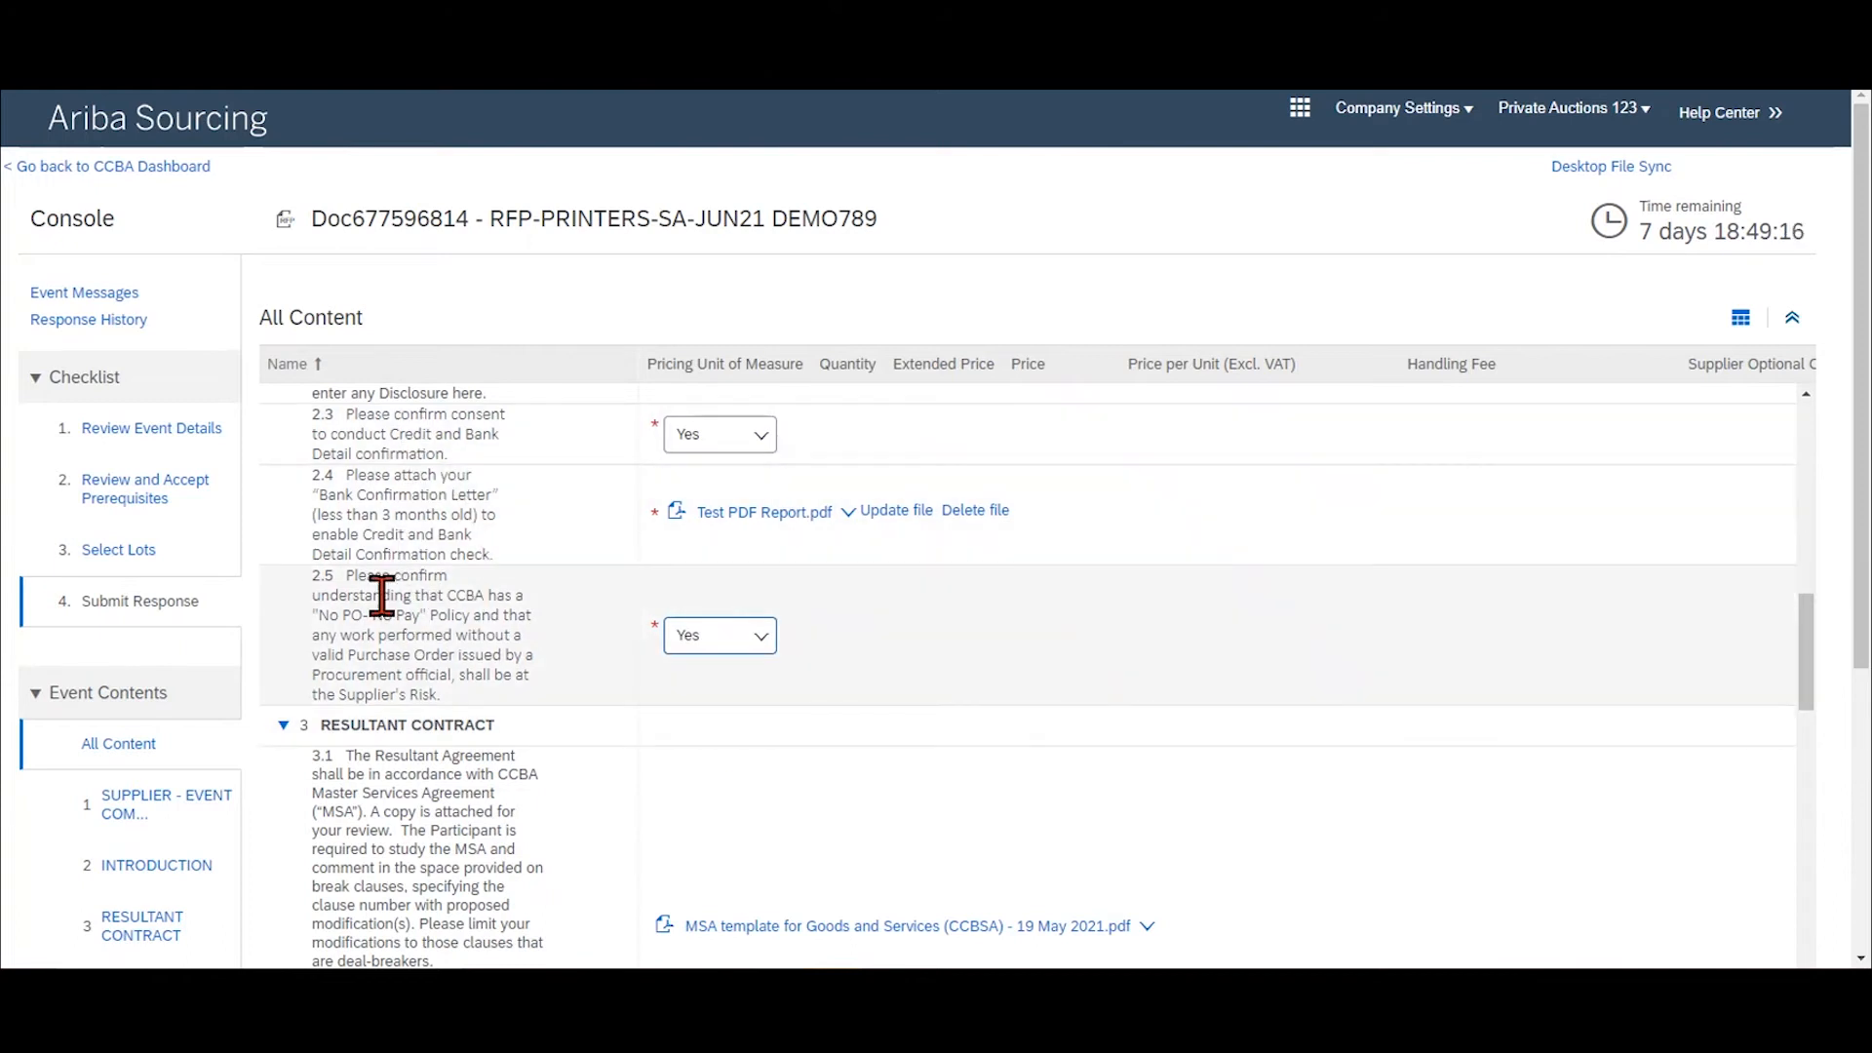
scroll(381, 596, down, 3)
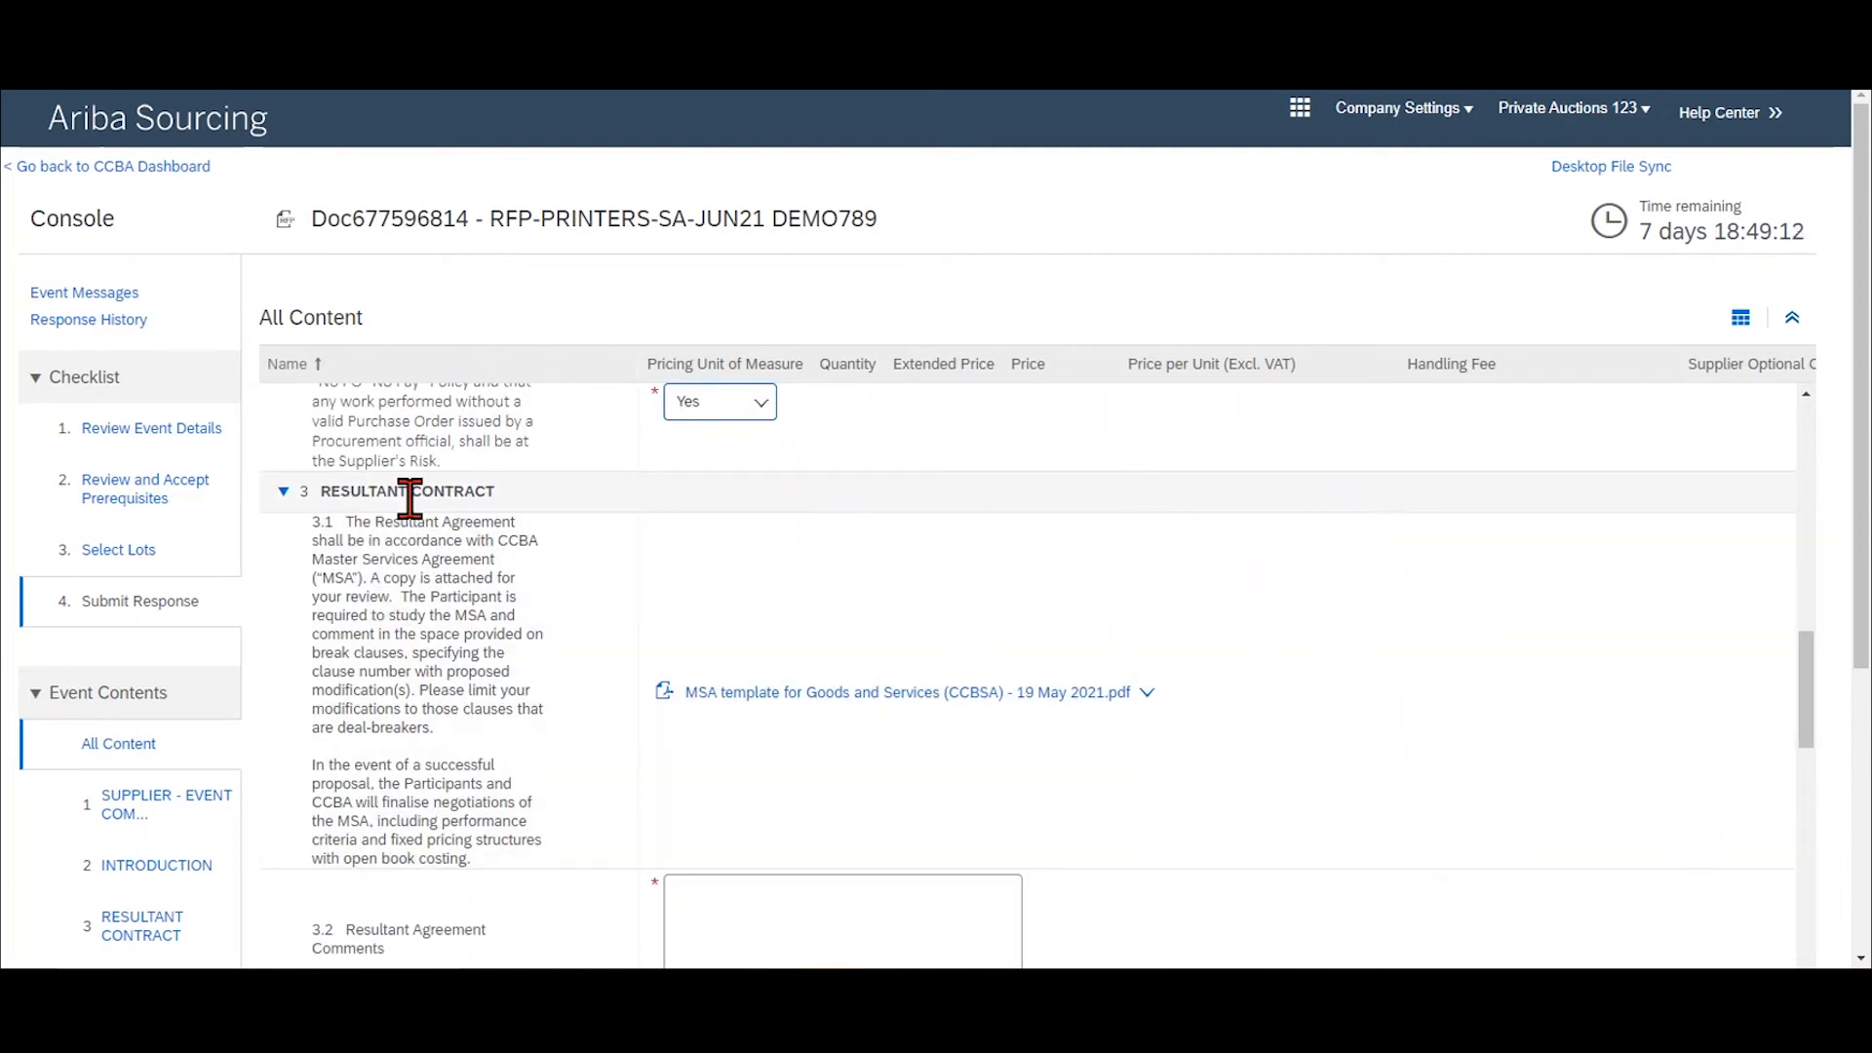
Download the MSA template attached to item 3.1 and enter "Clause 1.2.3 sdkfhghfk" as the Resultant Agreement Comments in 3.2.
scroll(410, 497, down, 1)
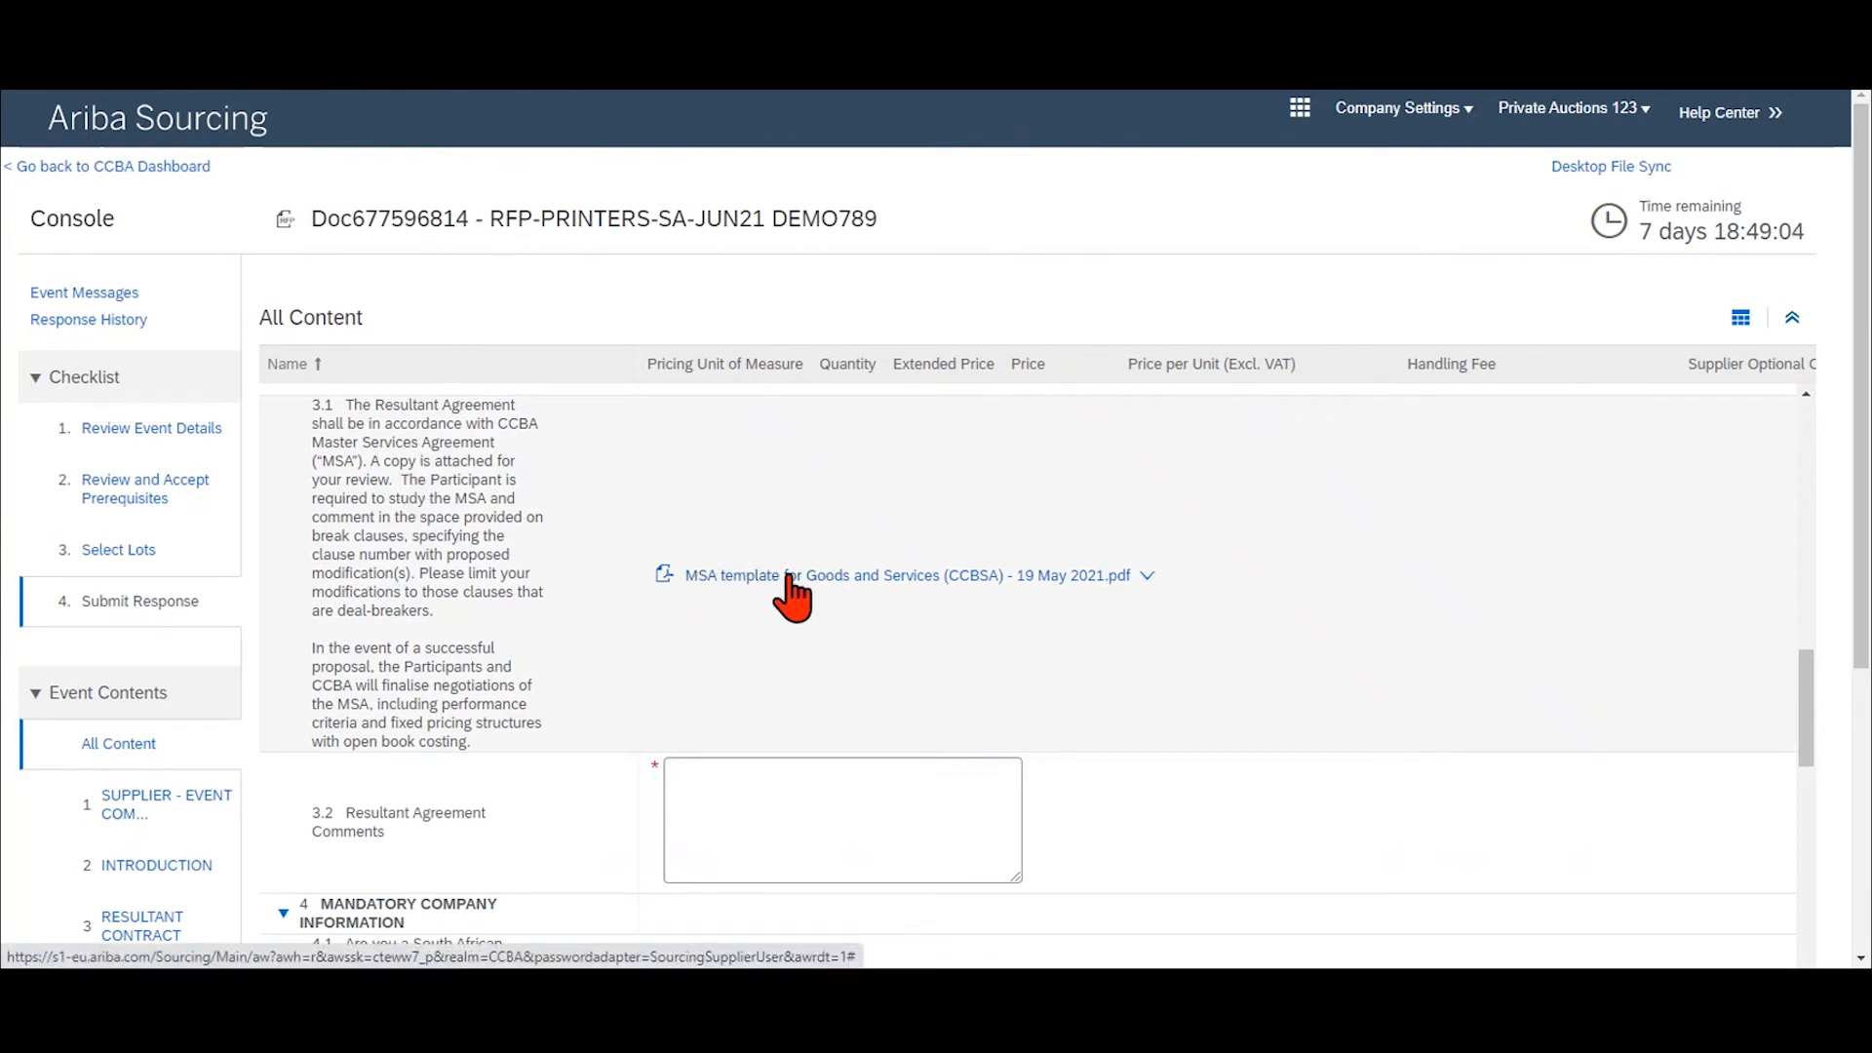
click(898, 577)
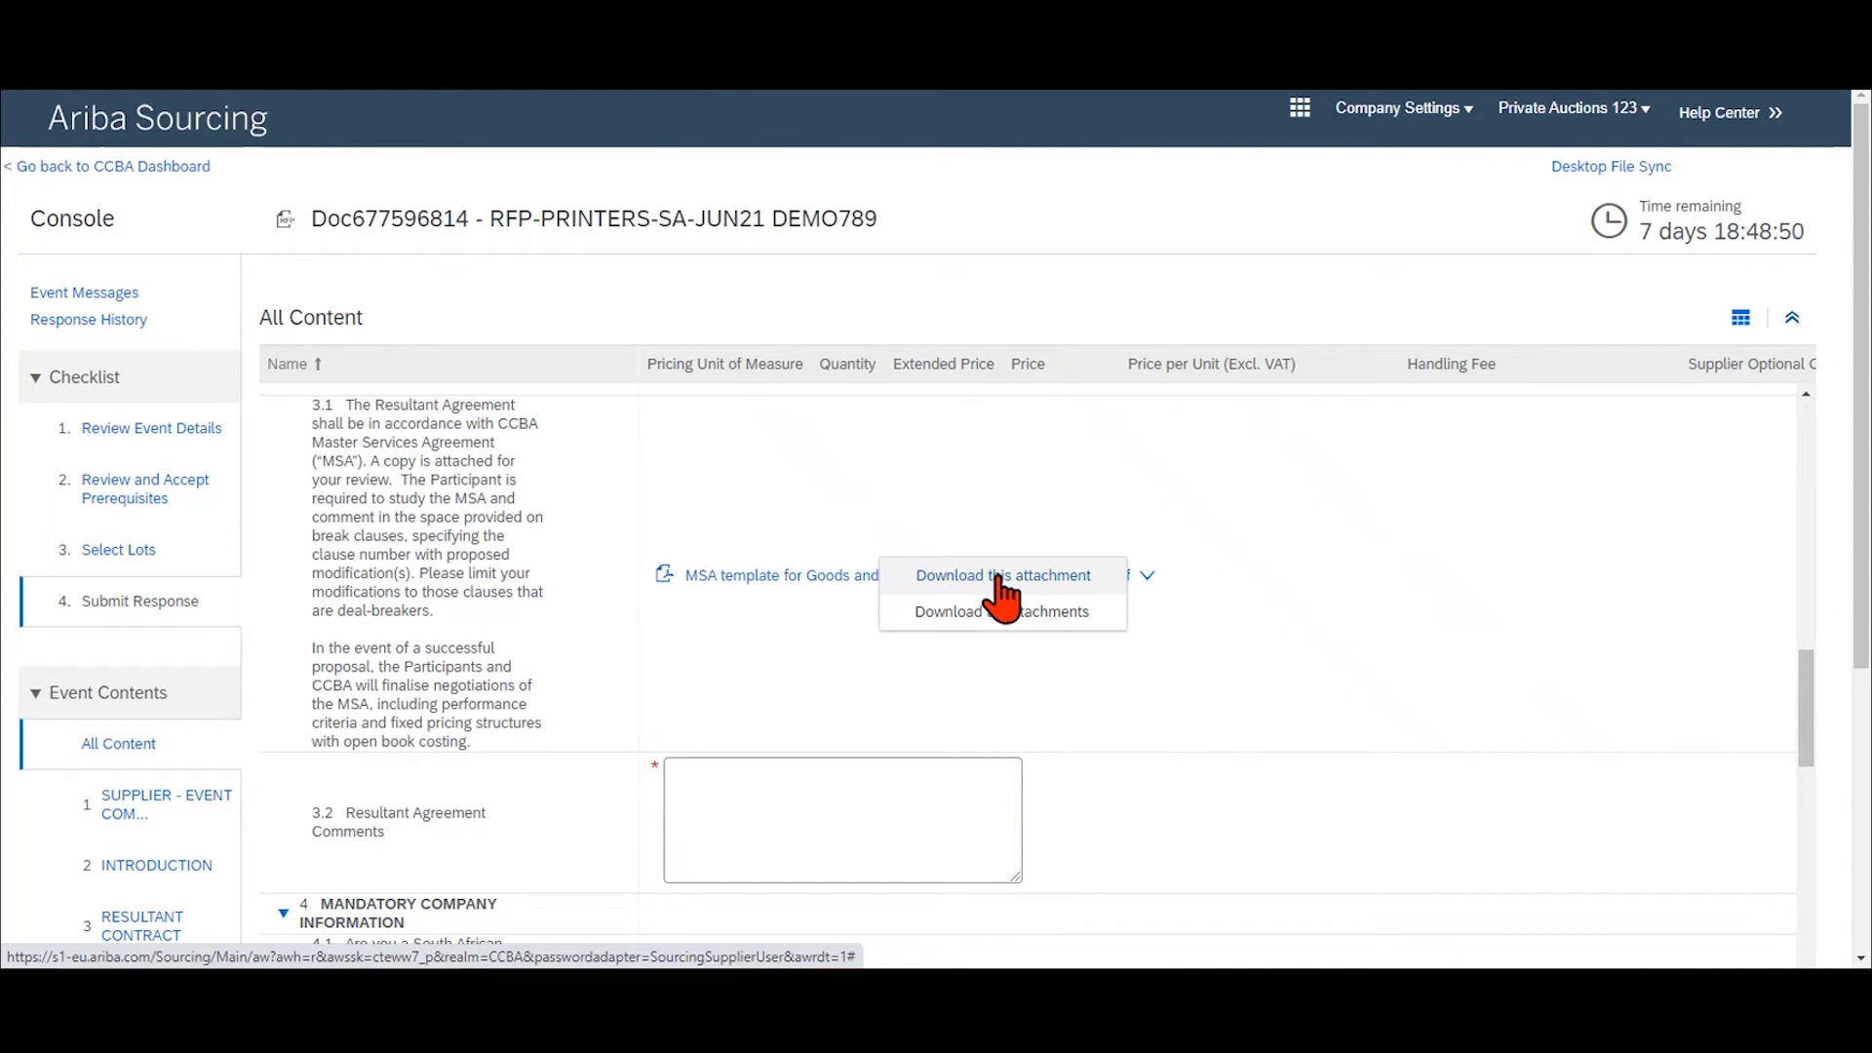
click(1000, 583)
click(717, 784)
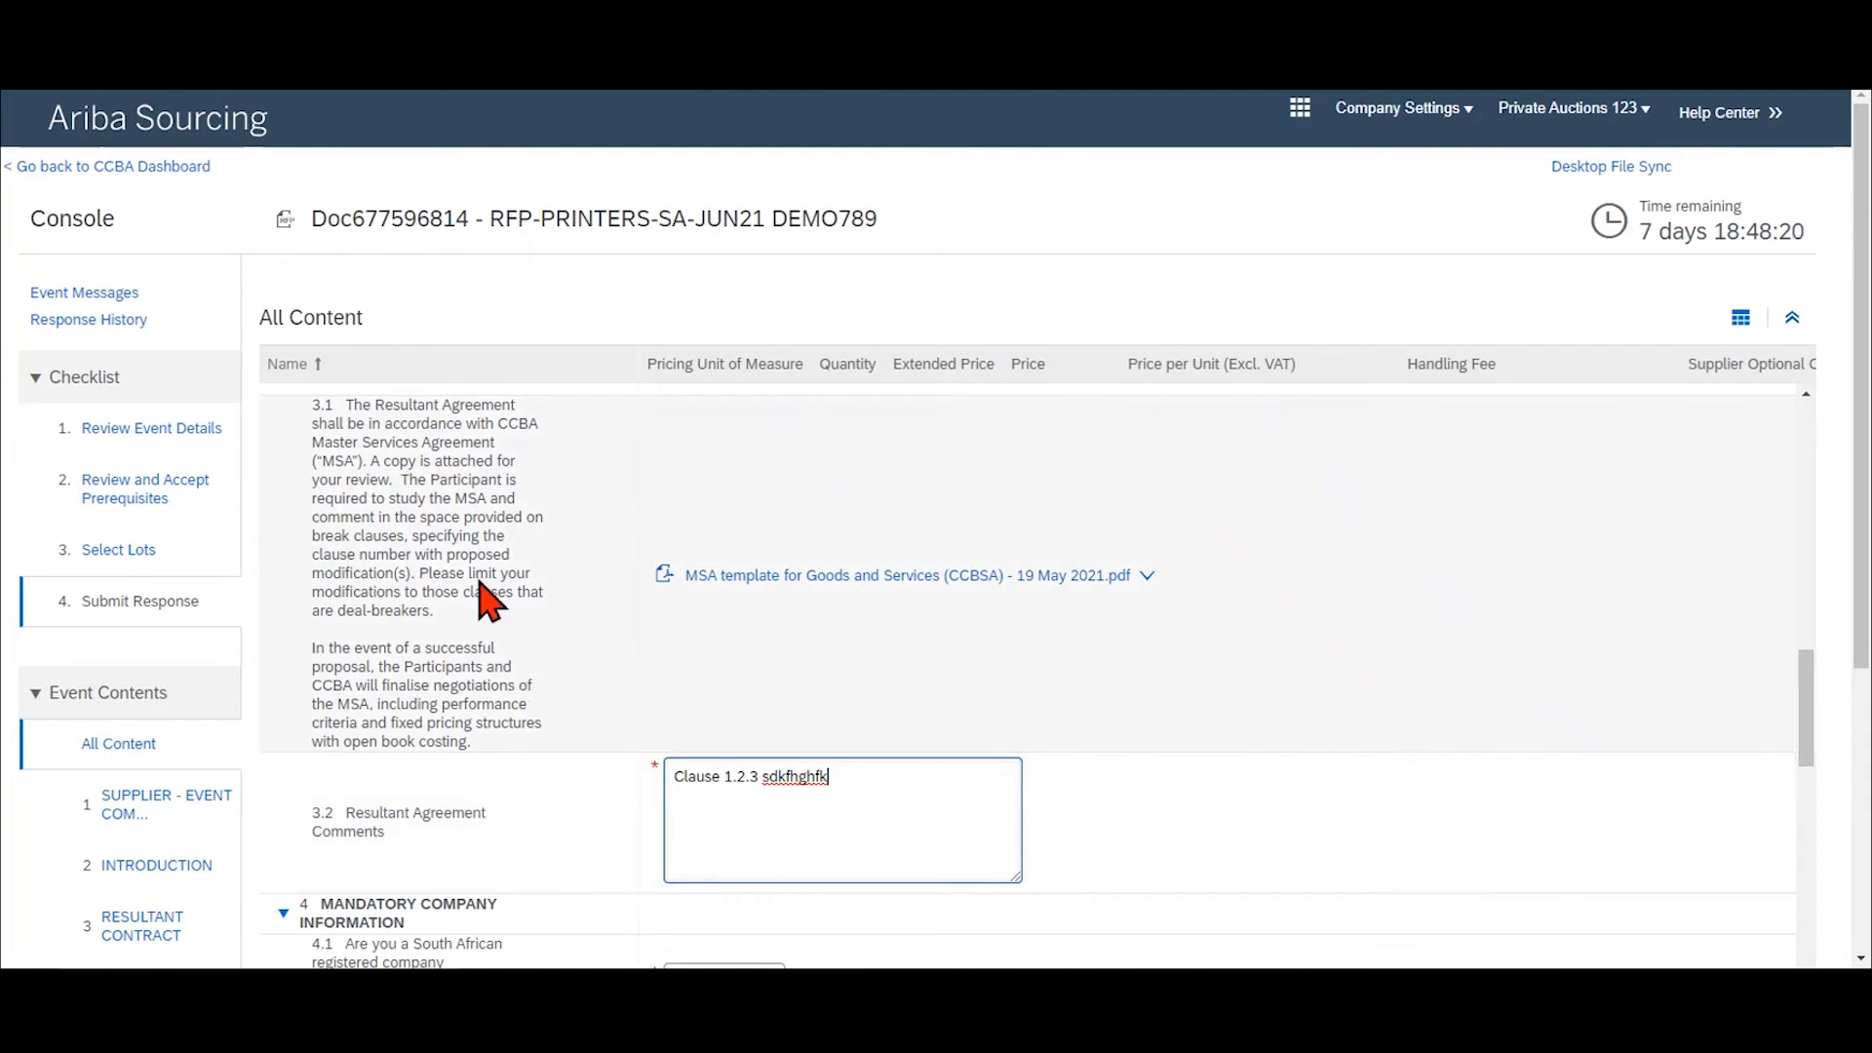
Open section 4, Mandatory Company Information, and review its questions, contract reference fields and recommendation letter item.
scroll(573, 663, down, 3)
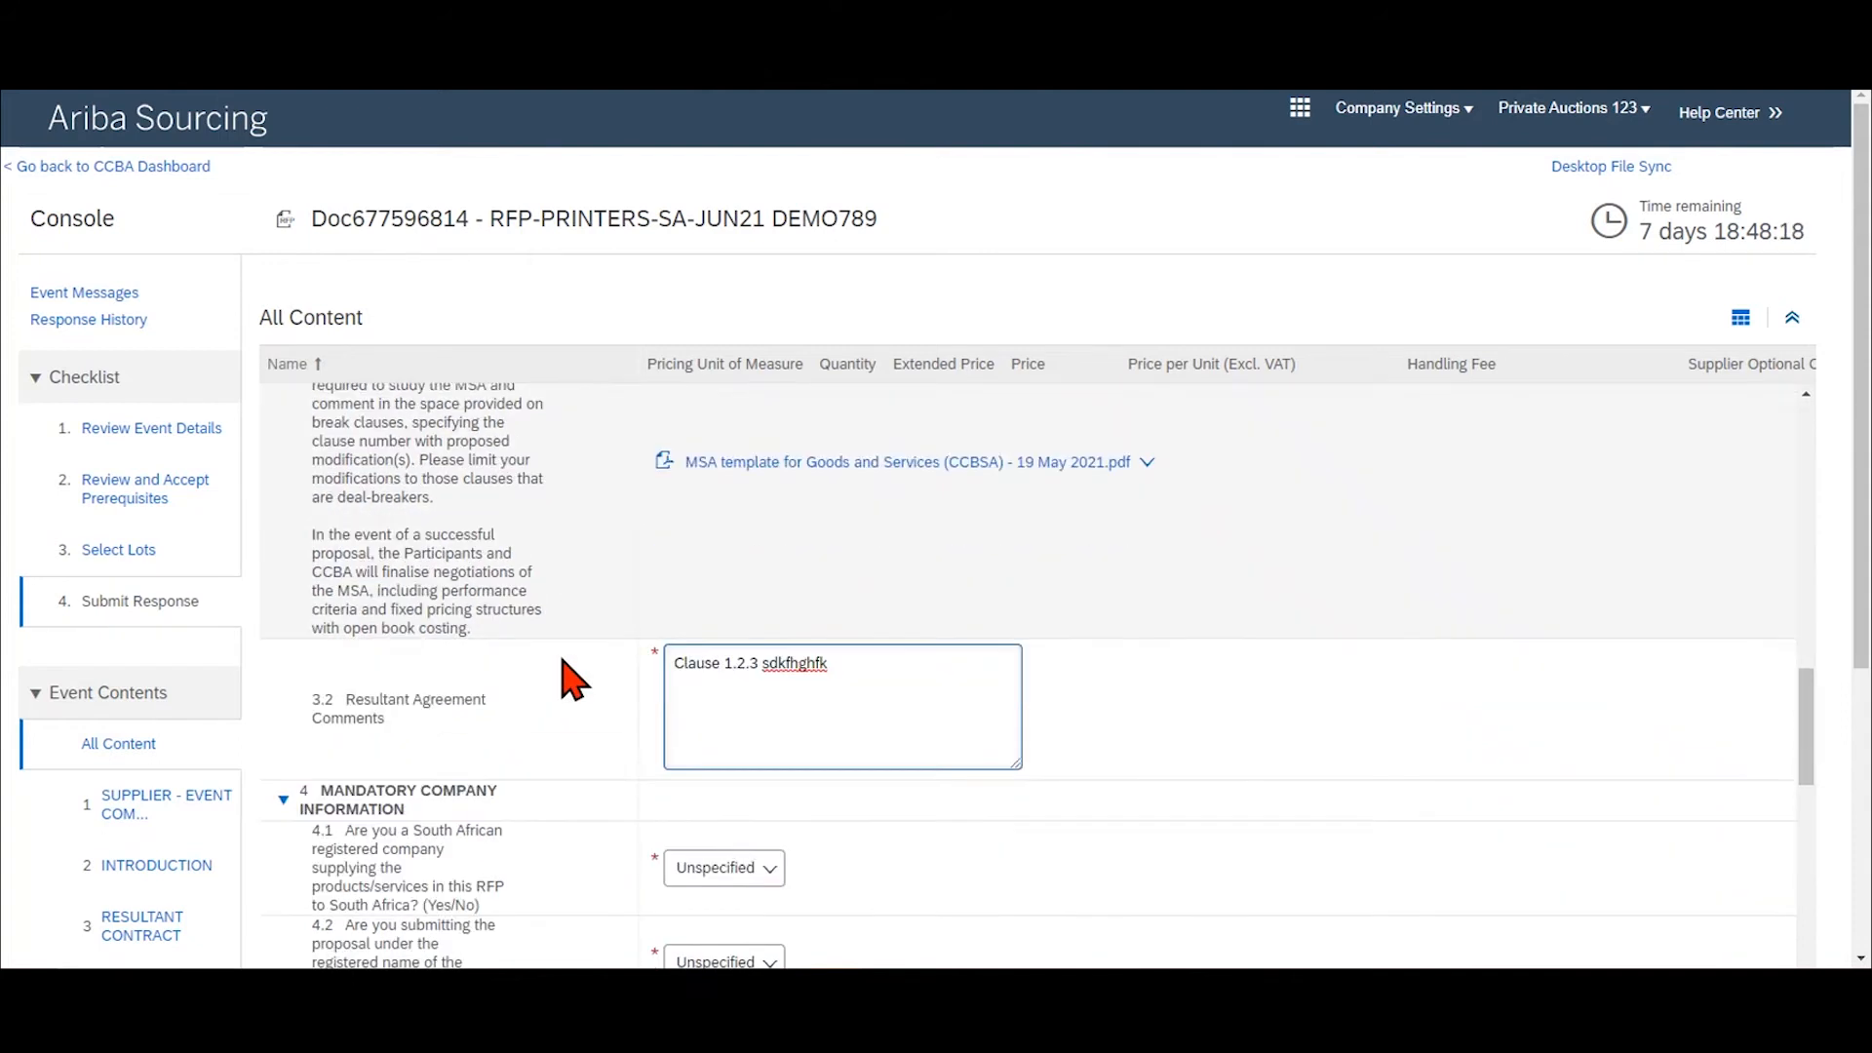
scroll(565, 671, down, 1)
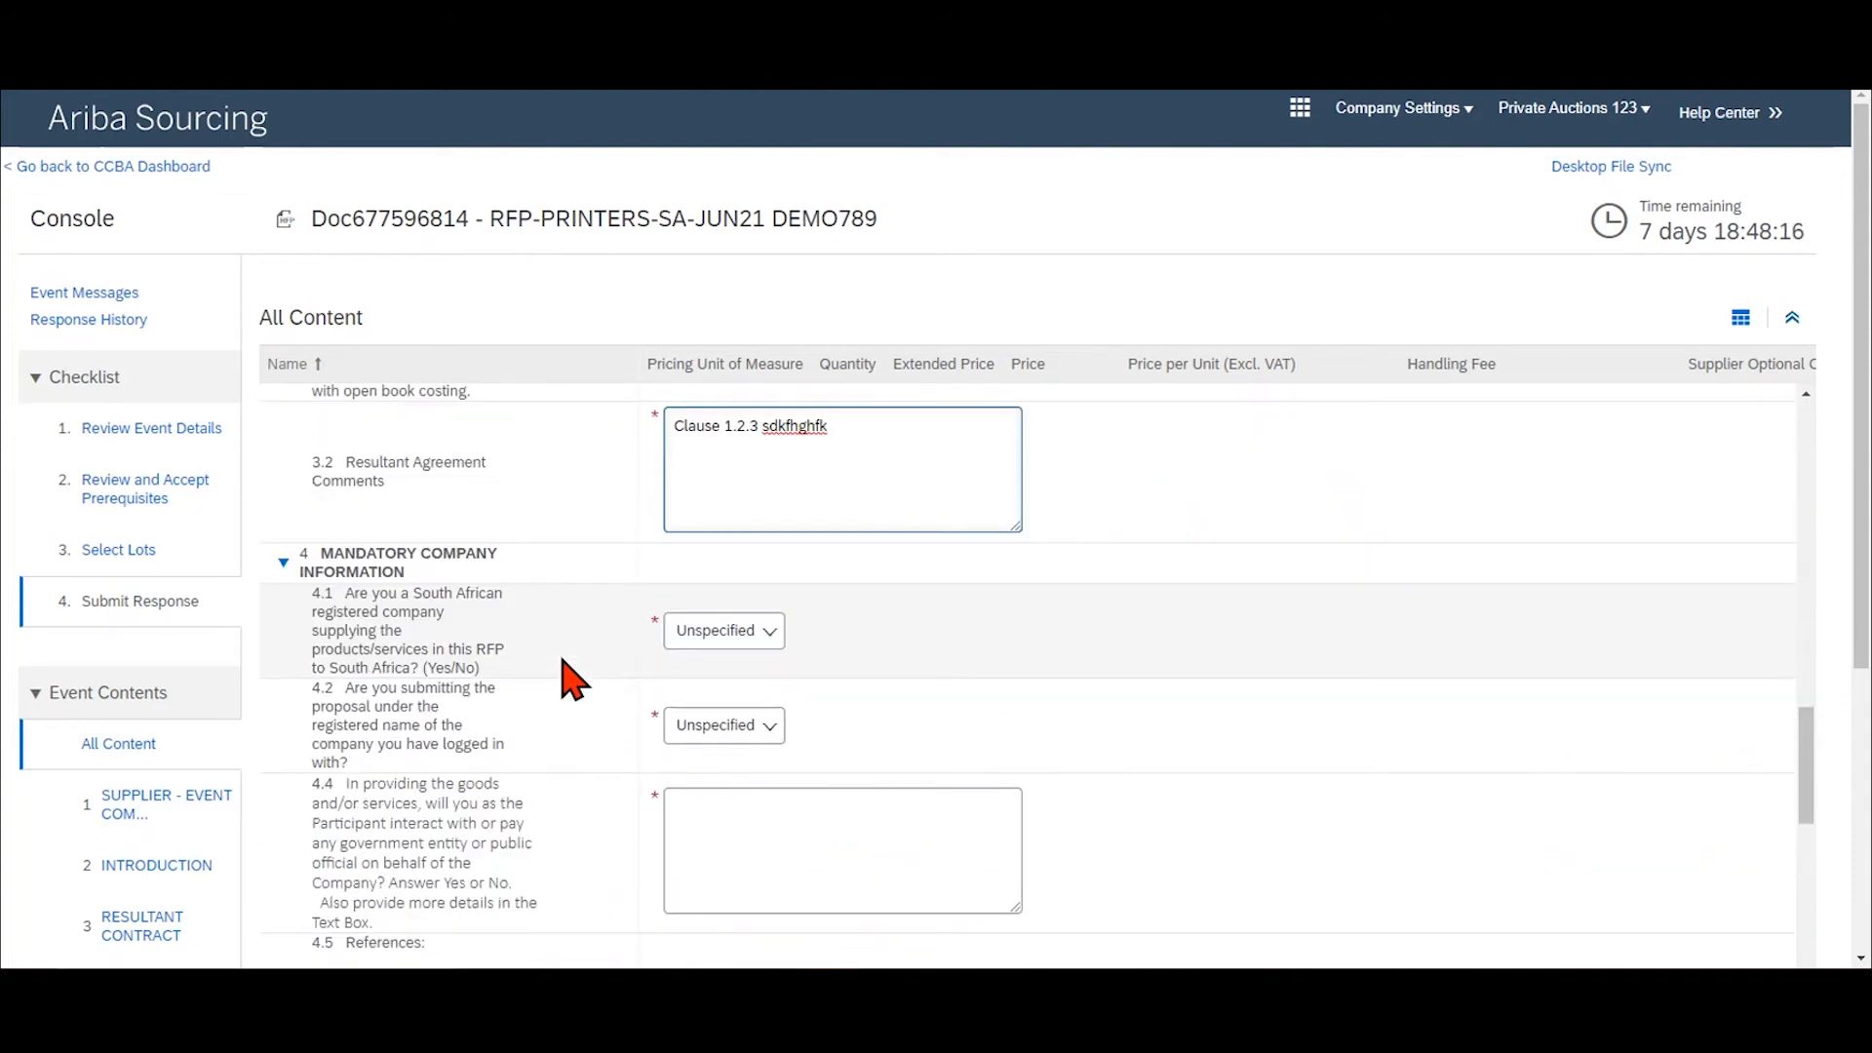
scroll(180, 777, down, 1)
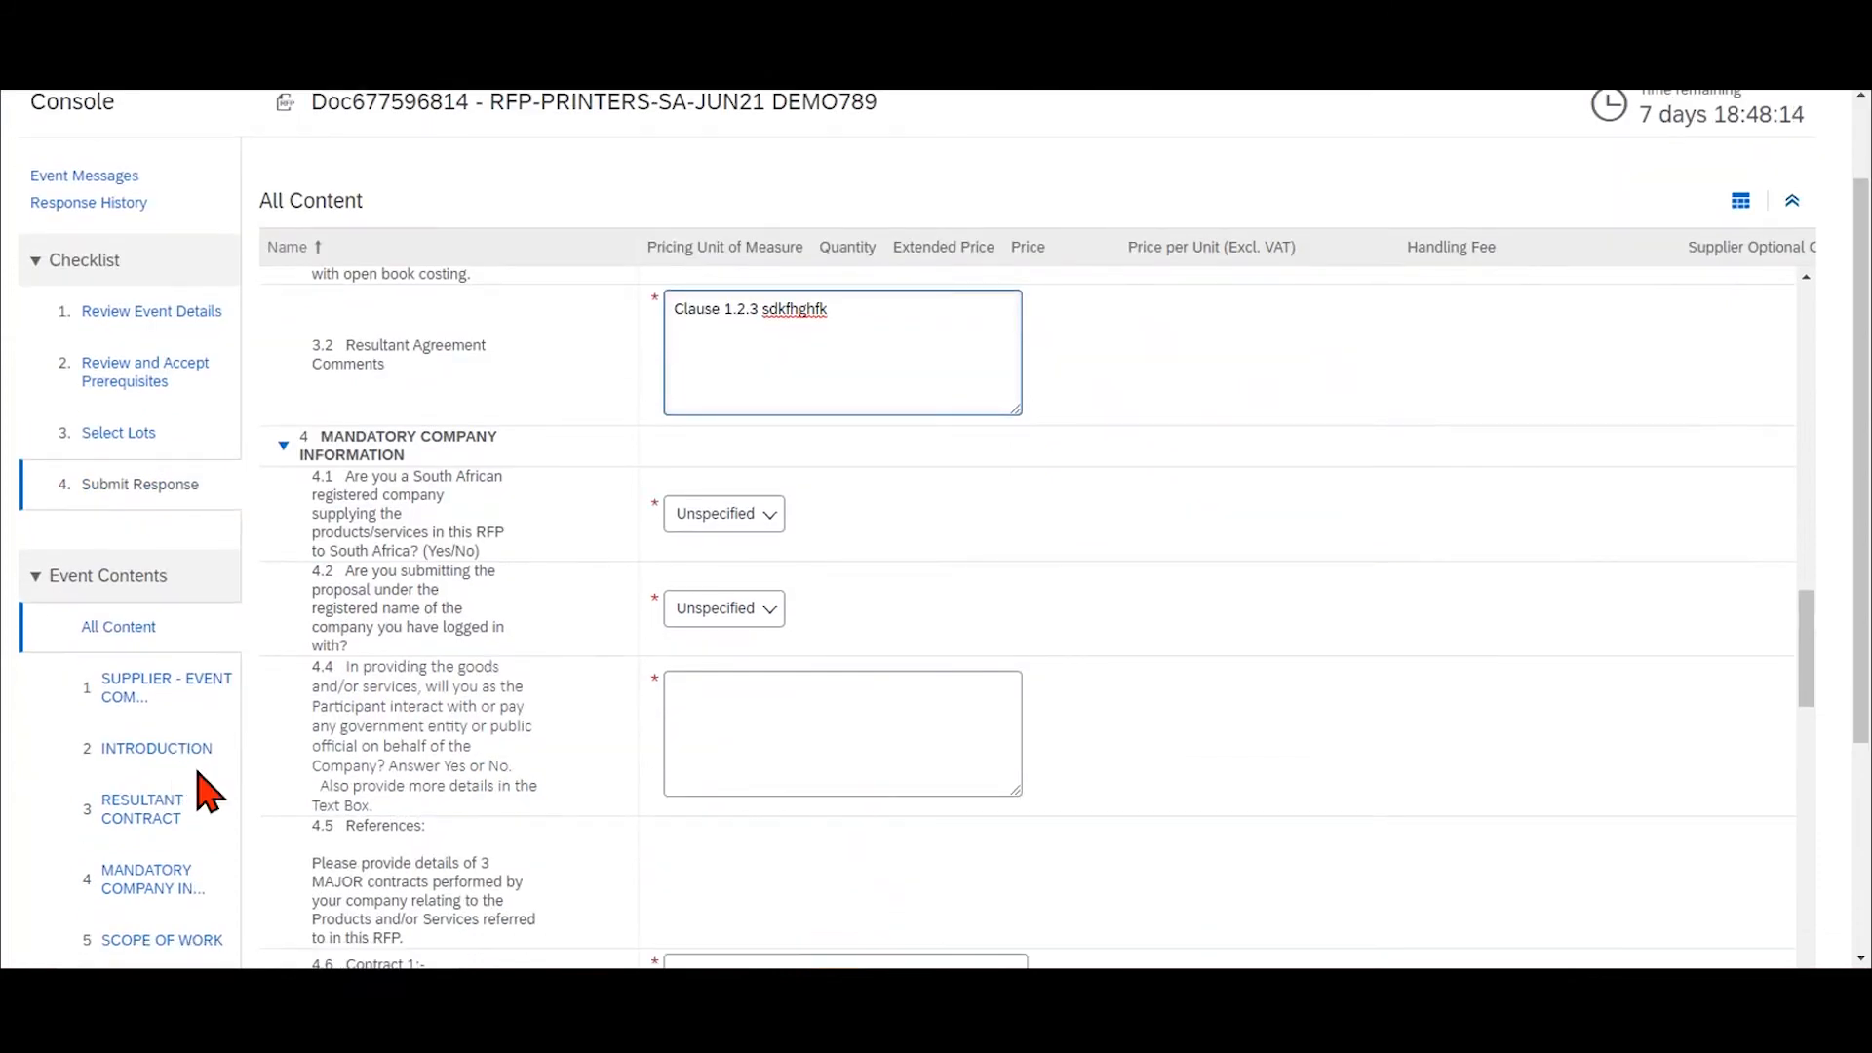
click(146, 885)
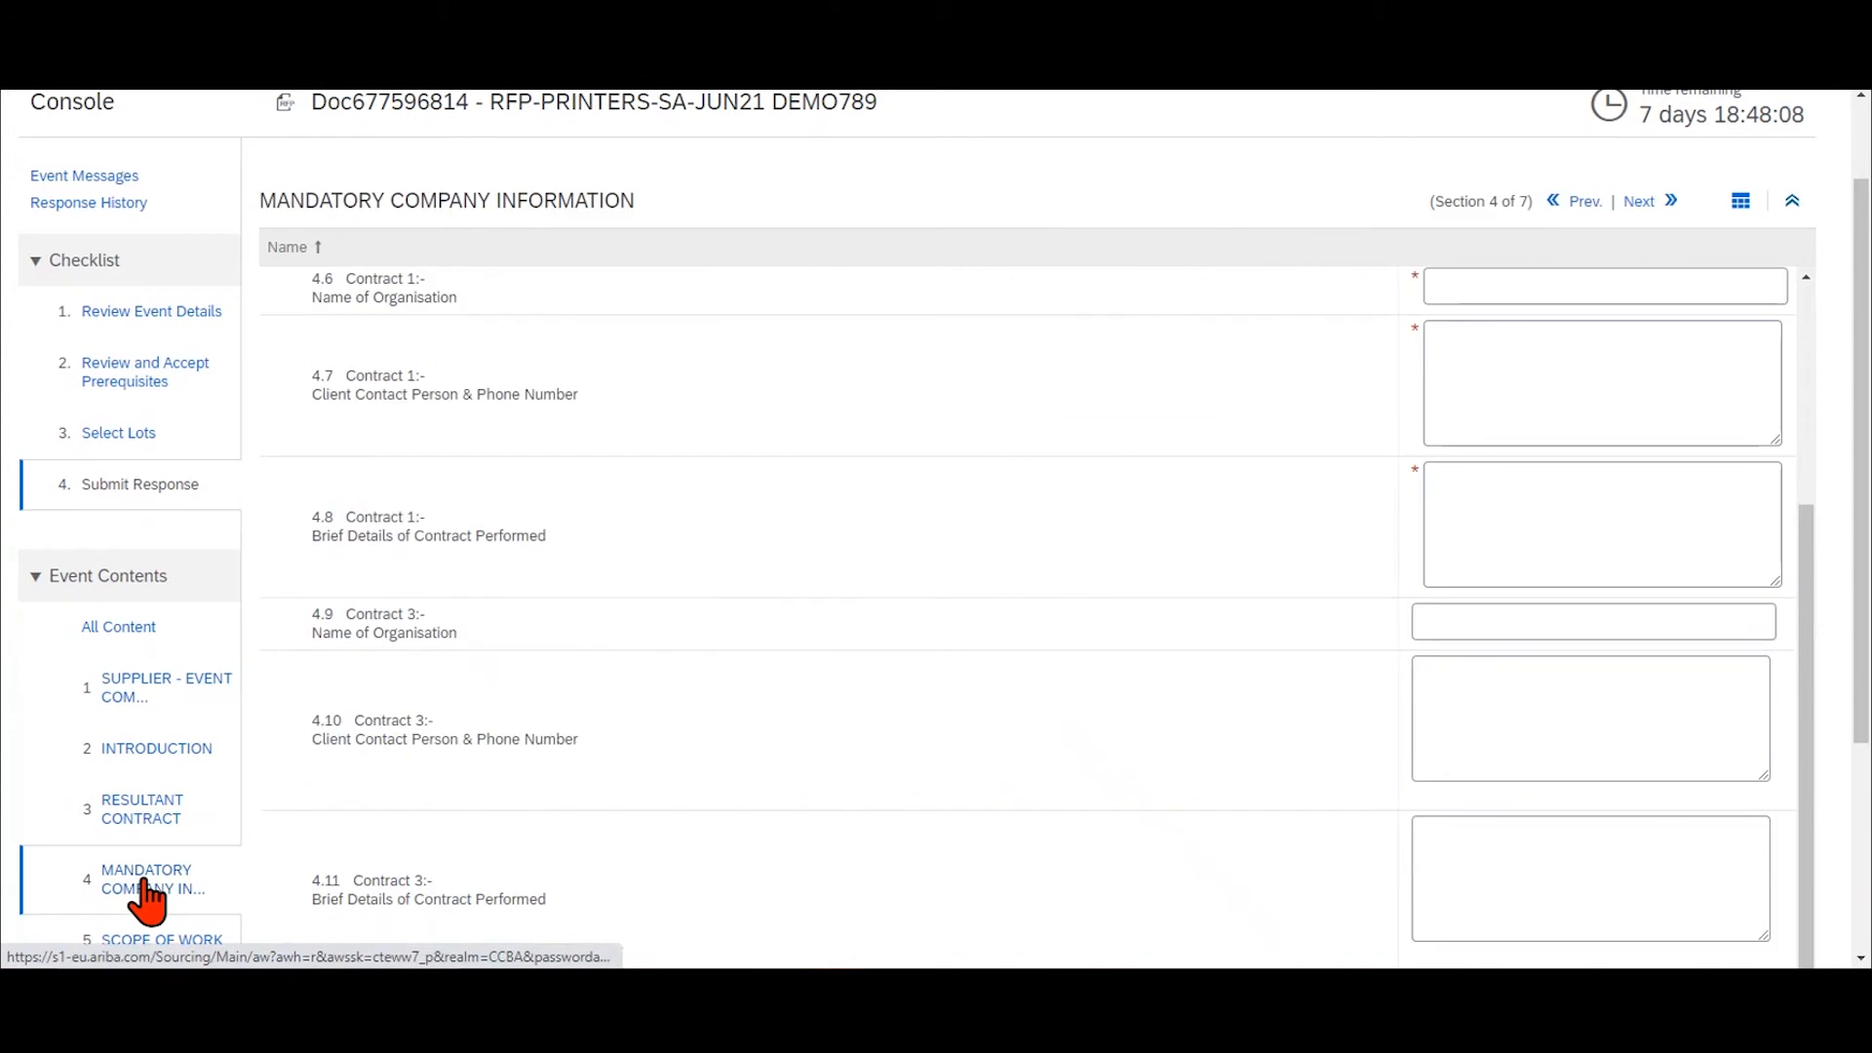
scroll(712, 719, up, 4)
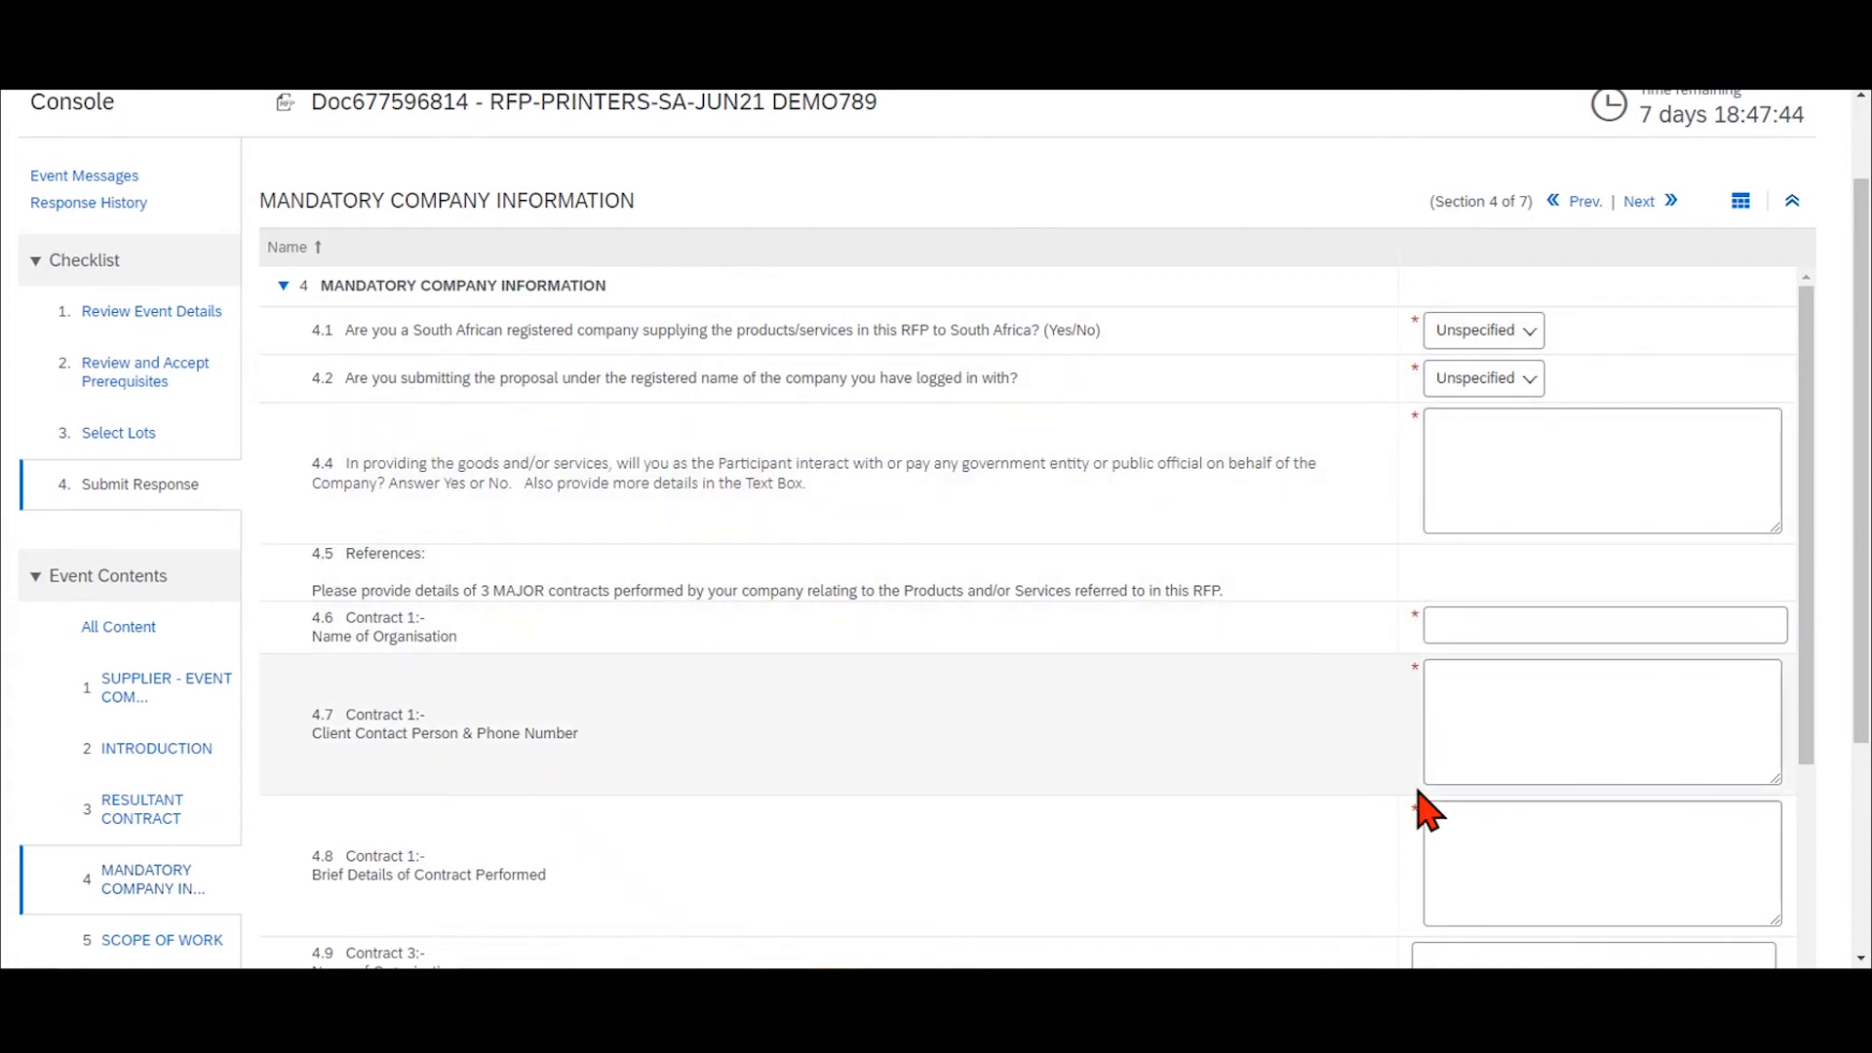
scroll(1428, 809, down, 5)
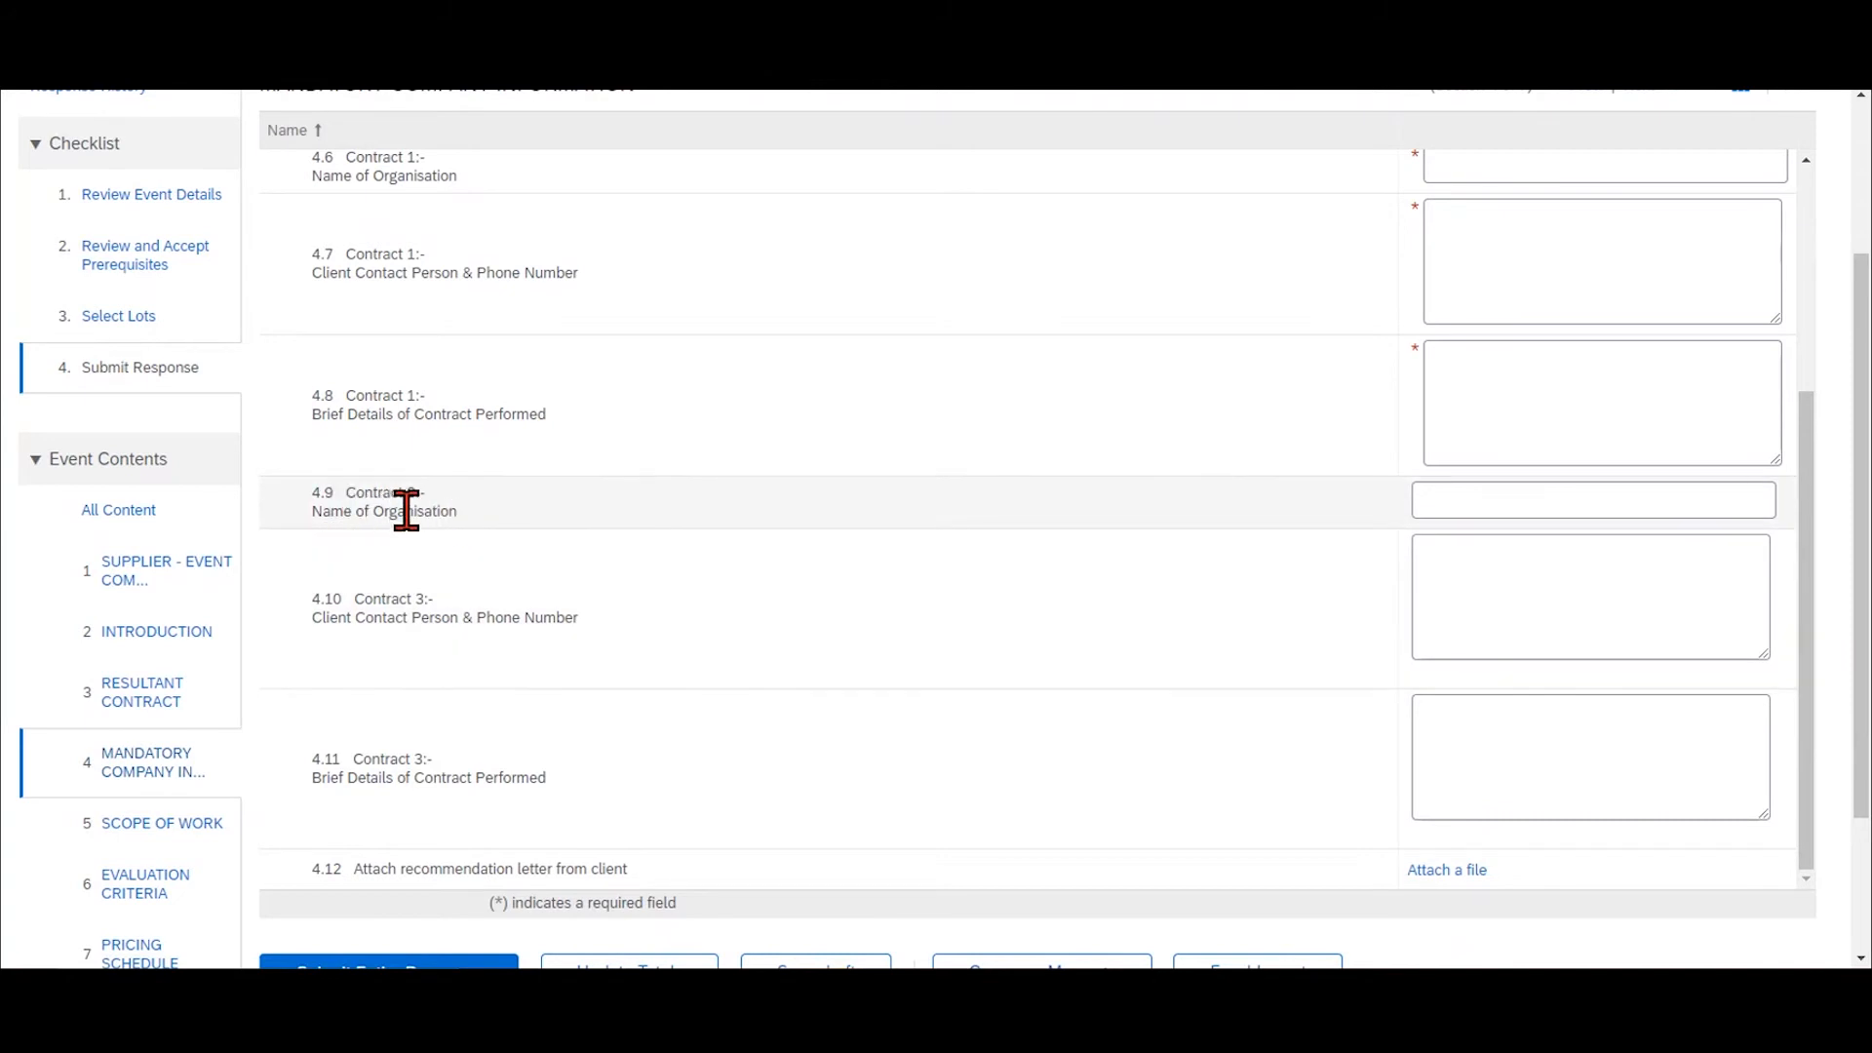
scroll(412, 507, up, 4)
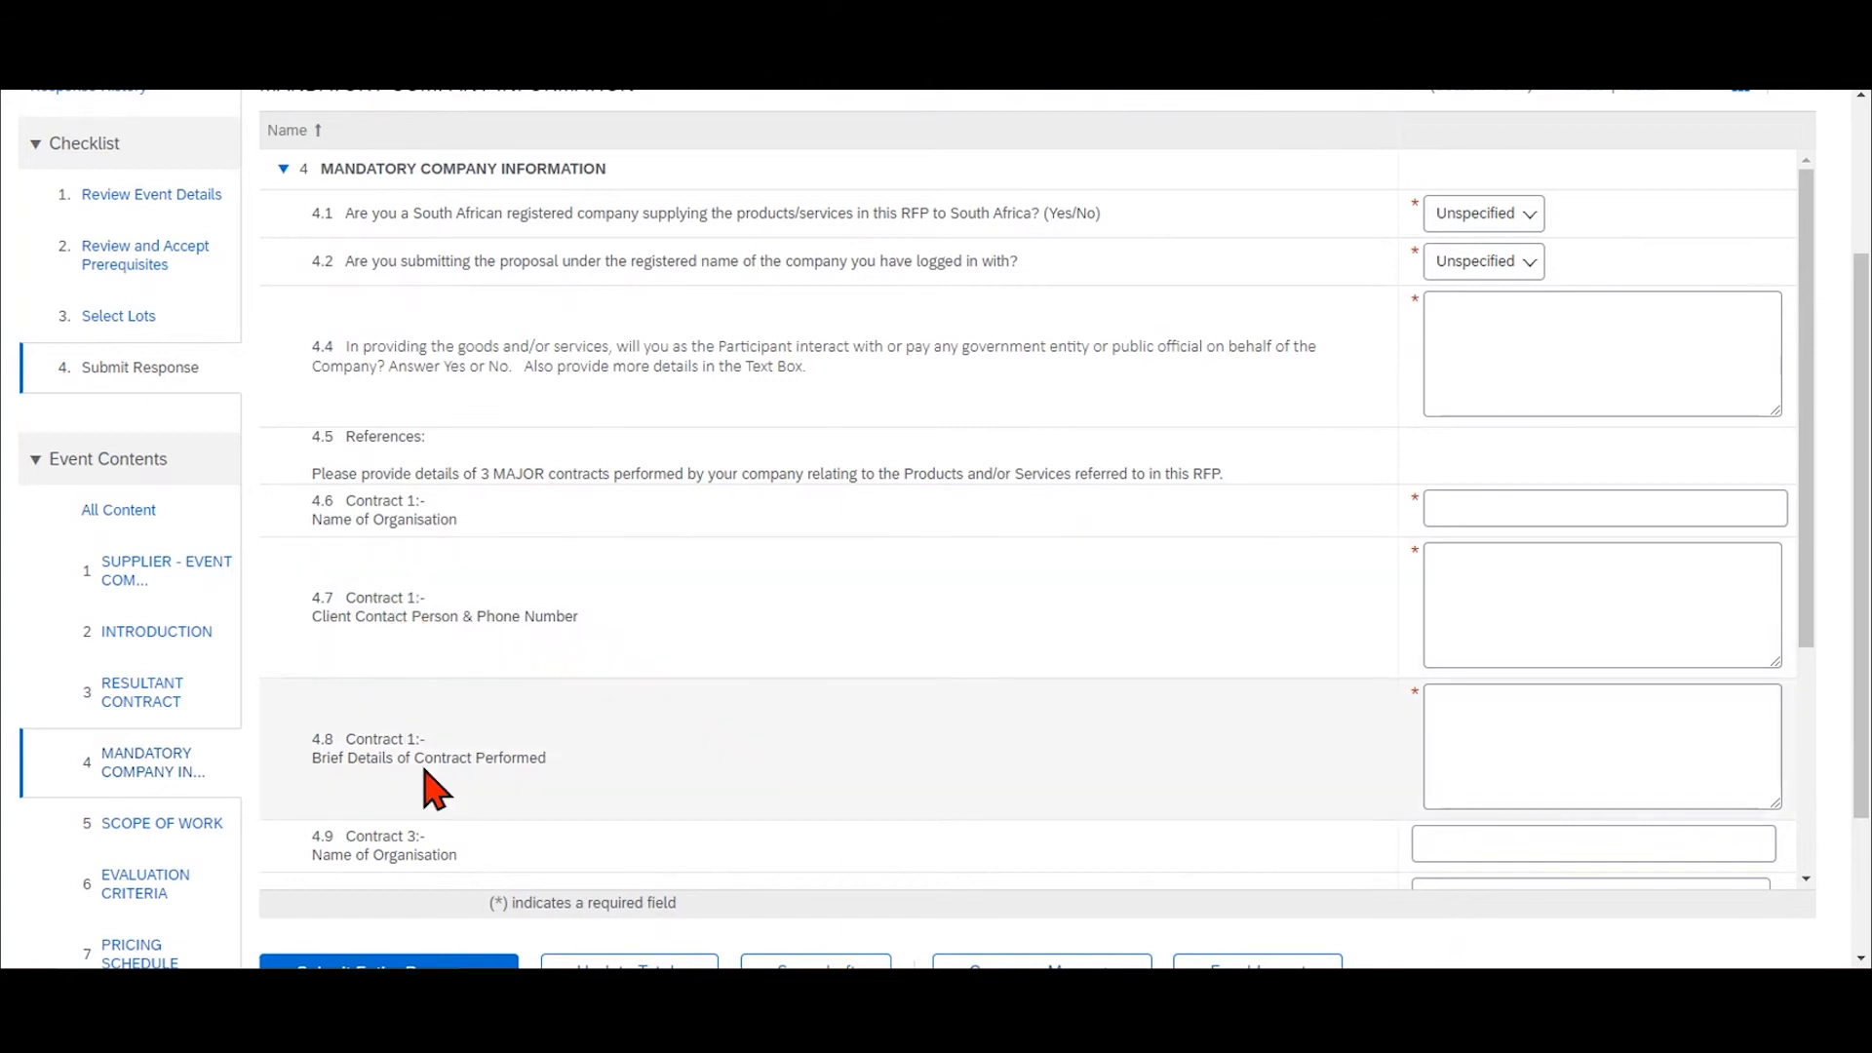
scroll(435, 777, up, 3)
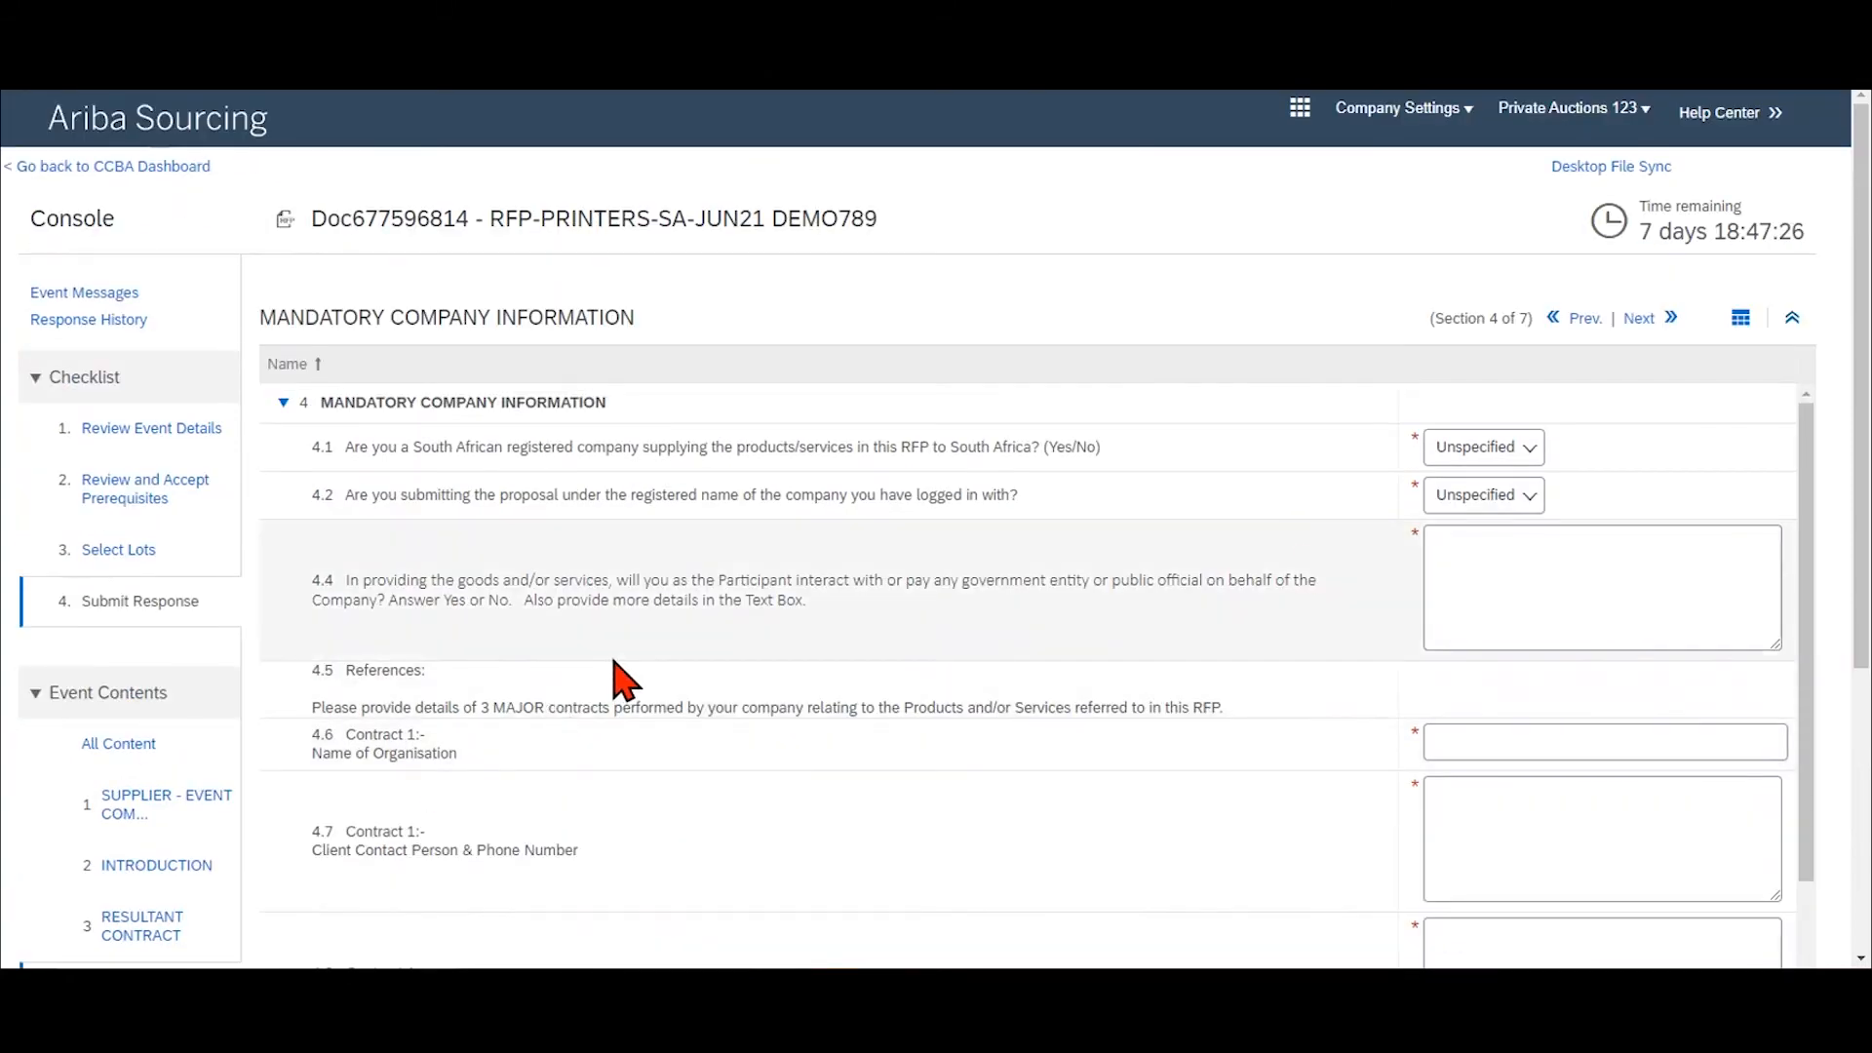
Answer item 4.1 on being a South African registered company with Yes, and switch that answer to No.
click(1531, 448)
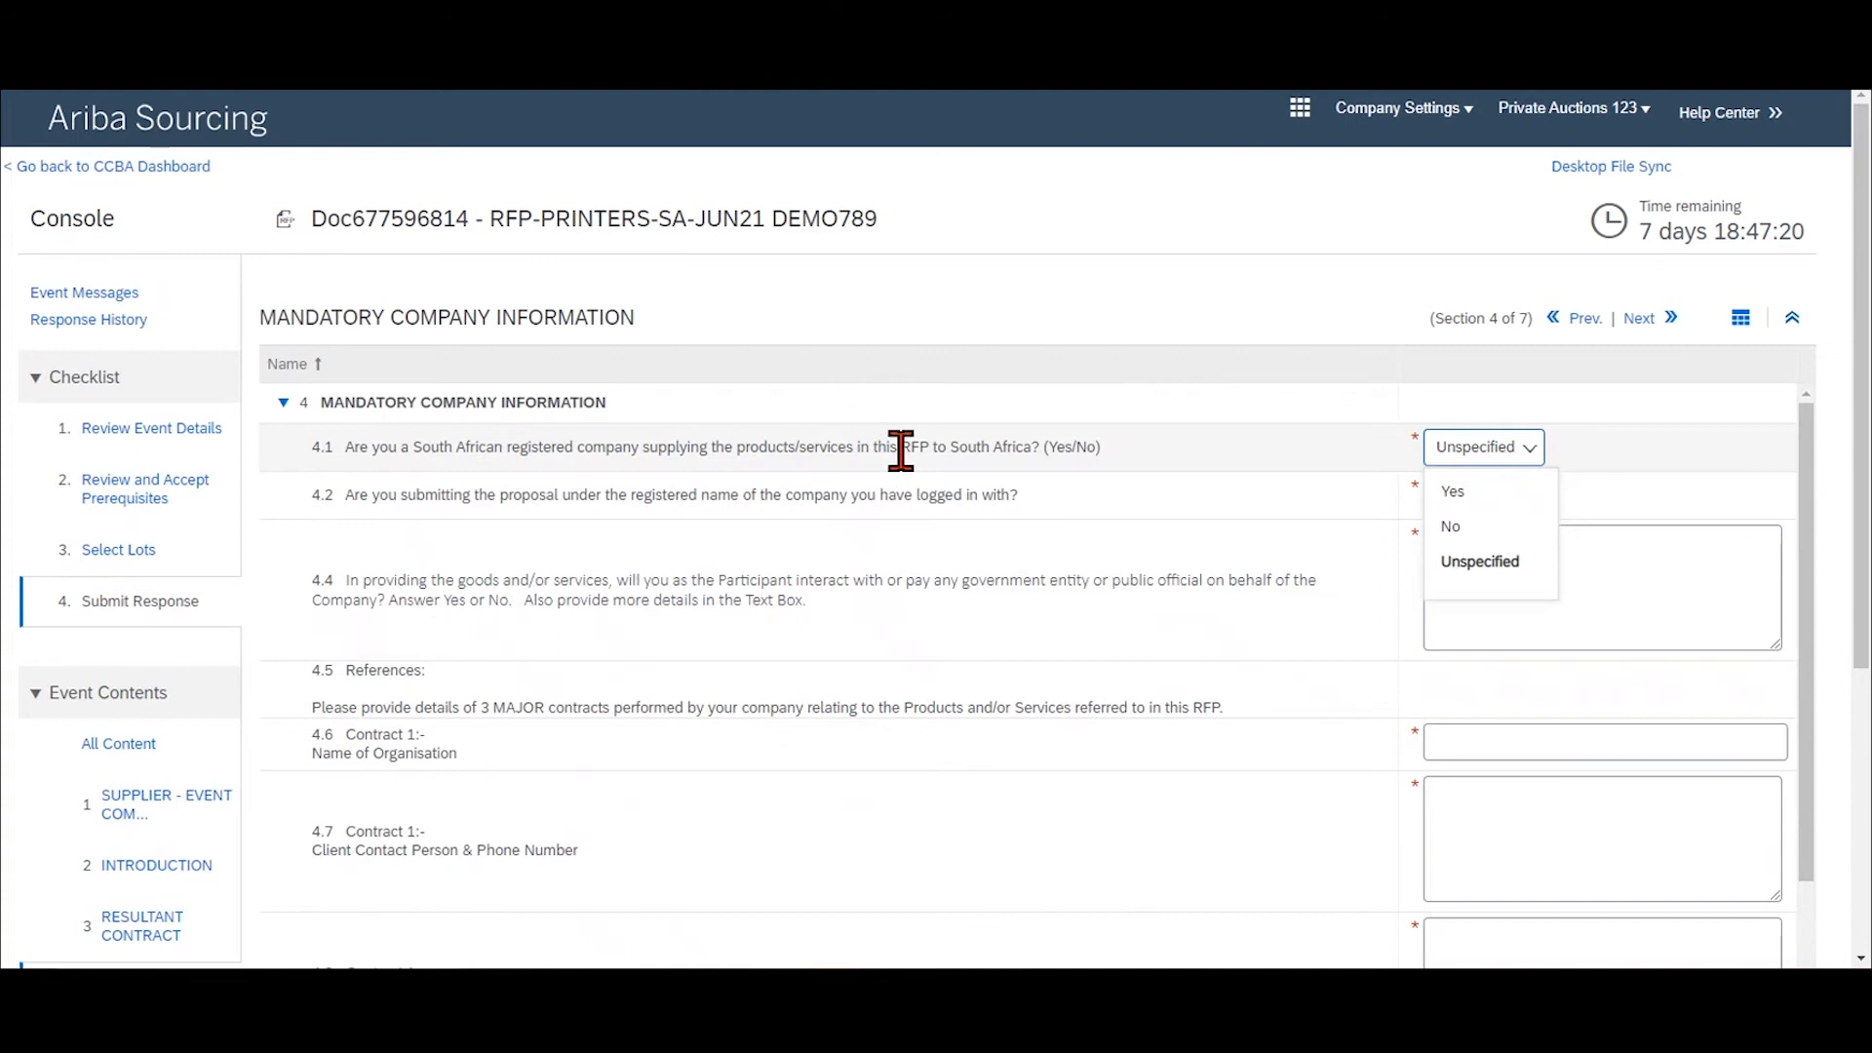
click(1453, 491)
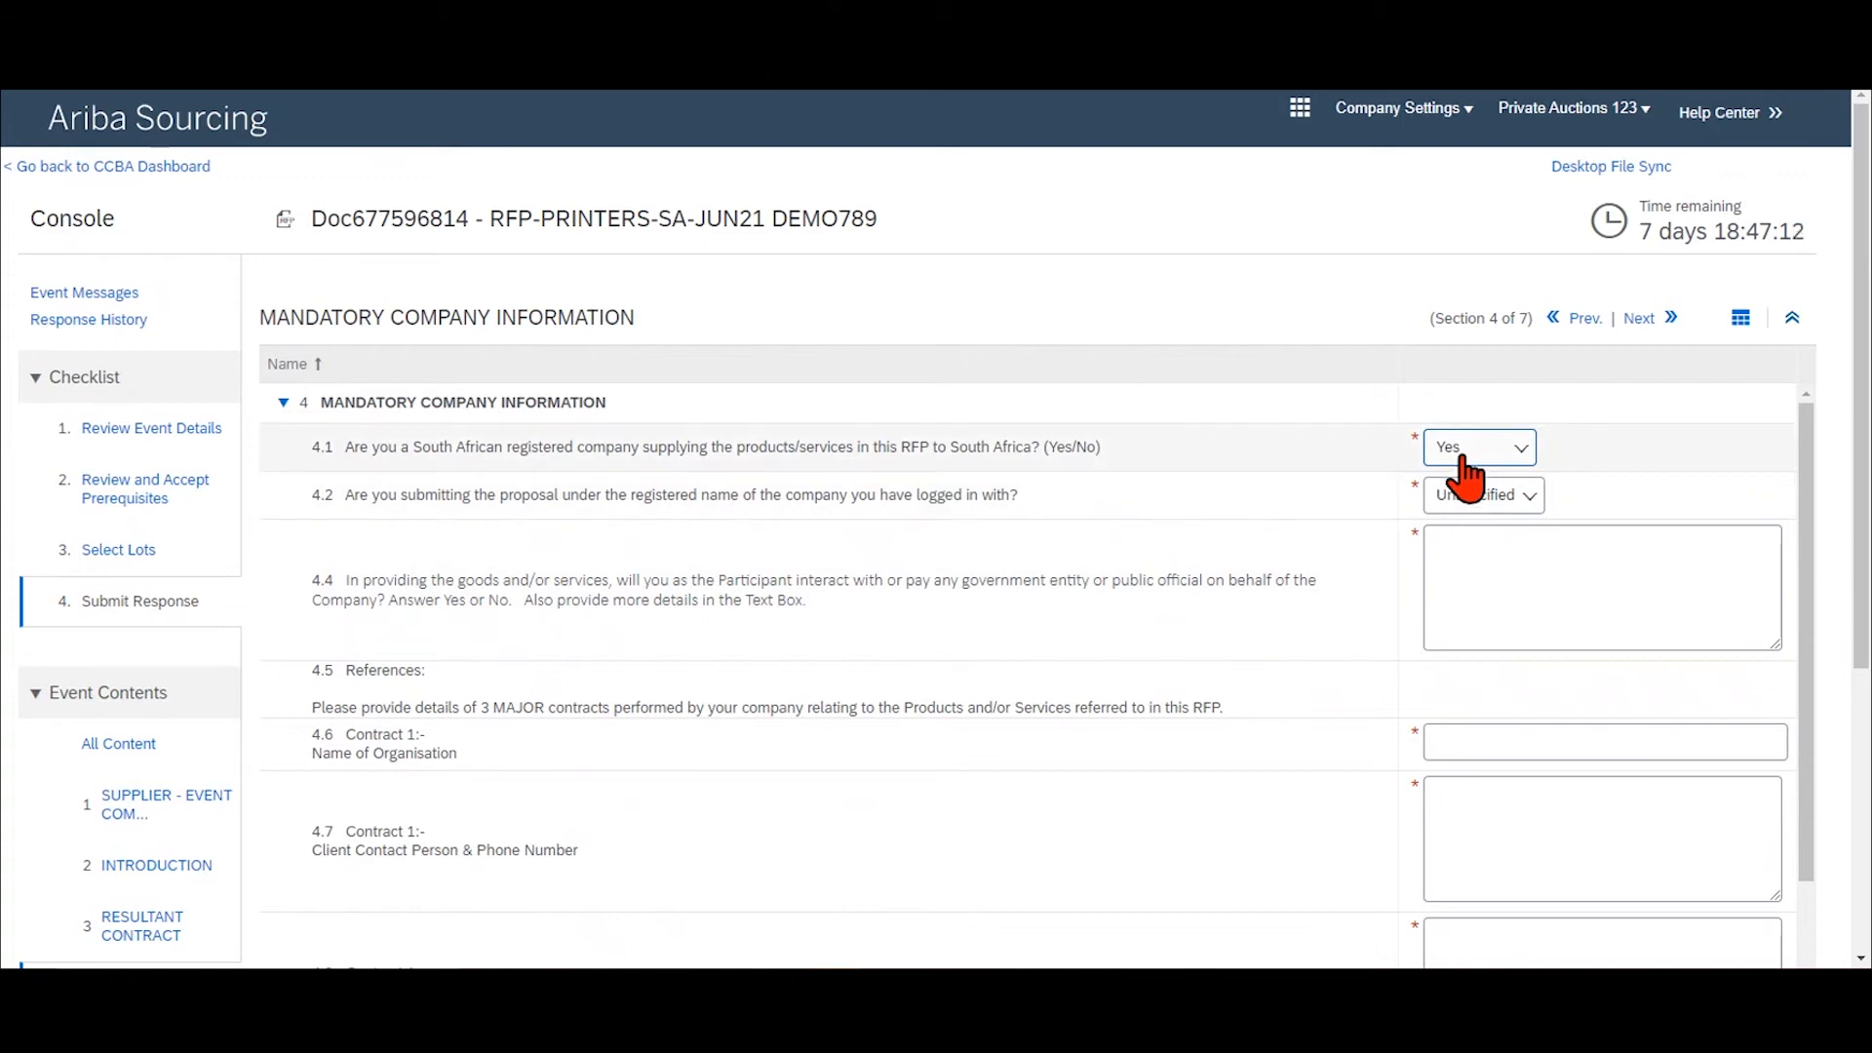
click(1518, 450)
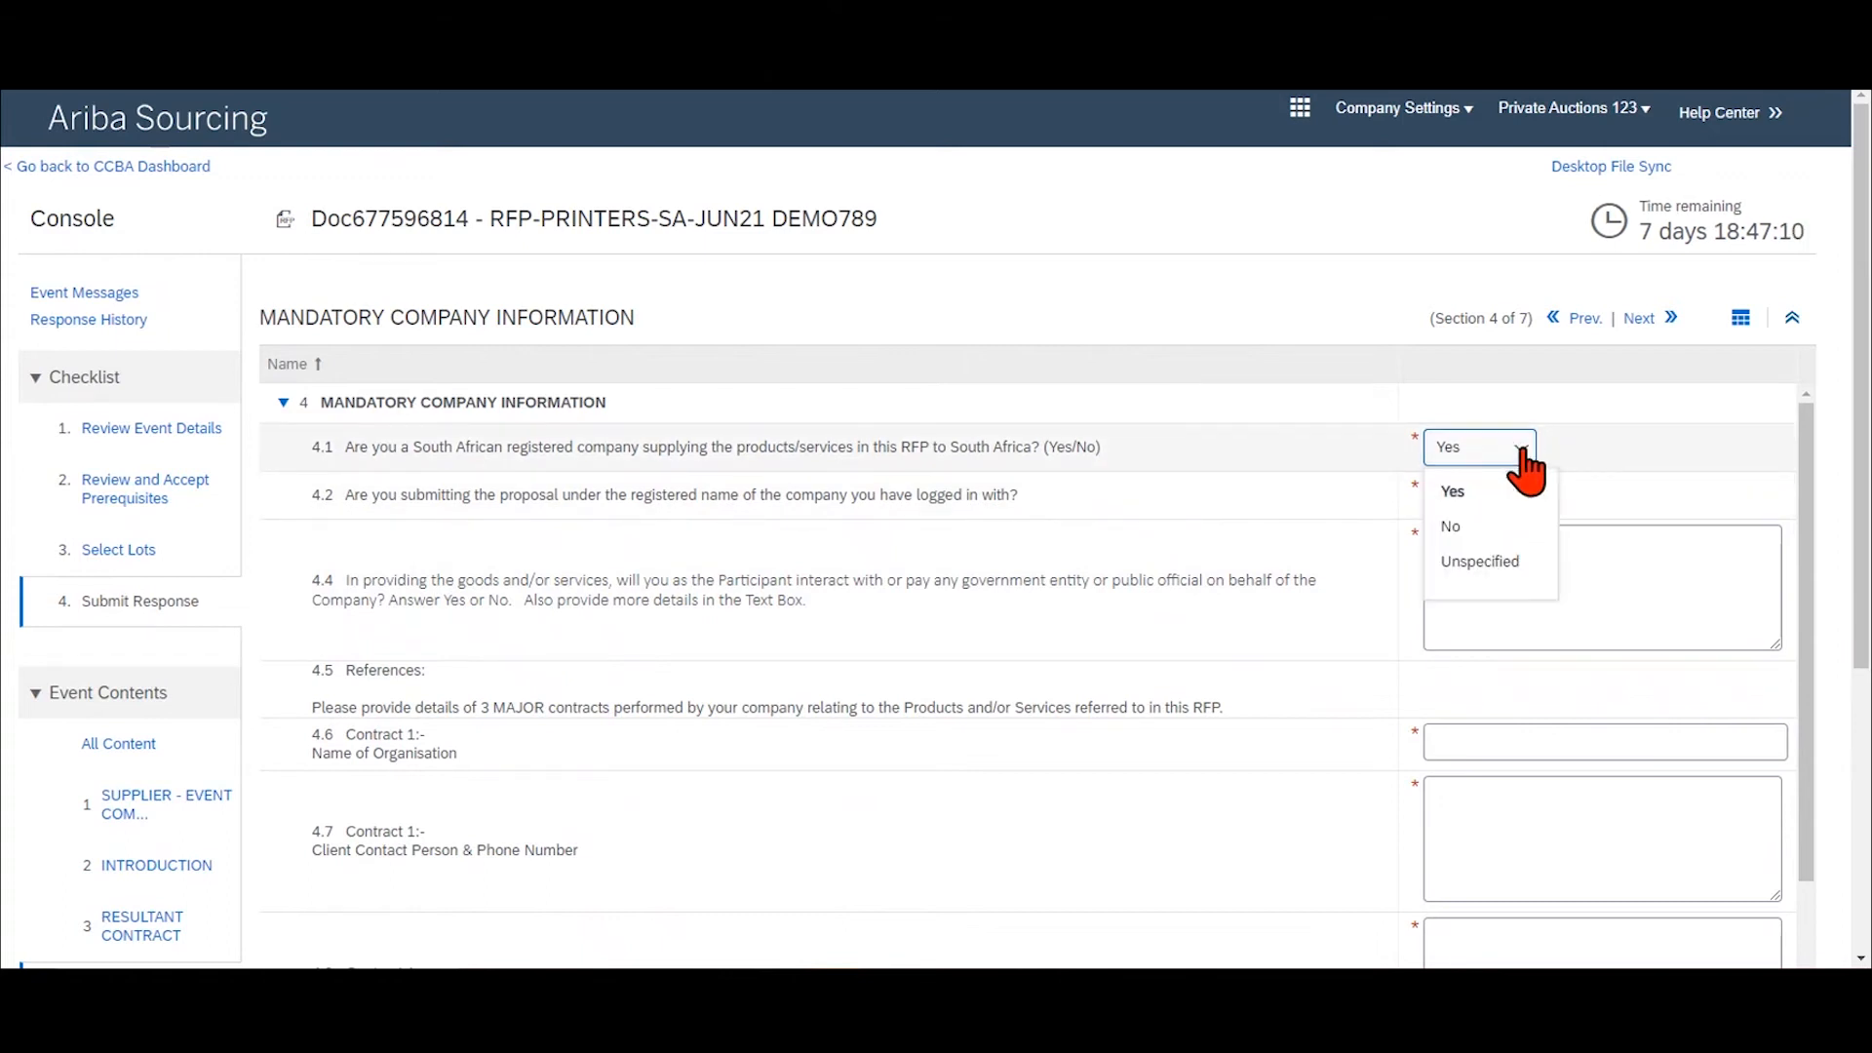
click(1453, 529)
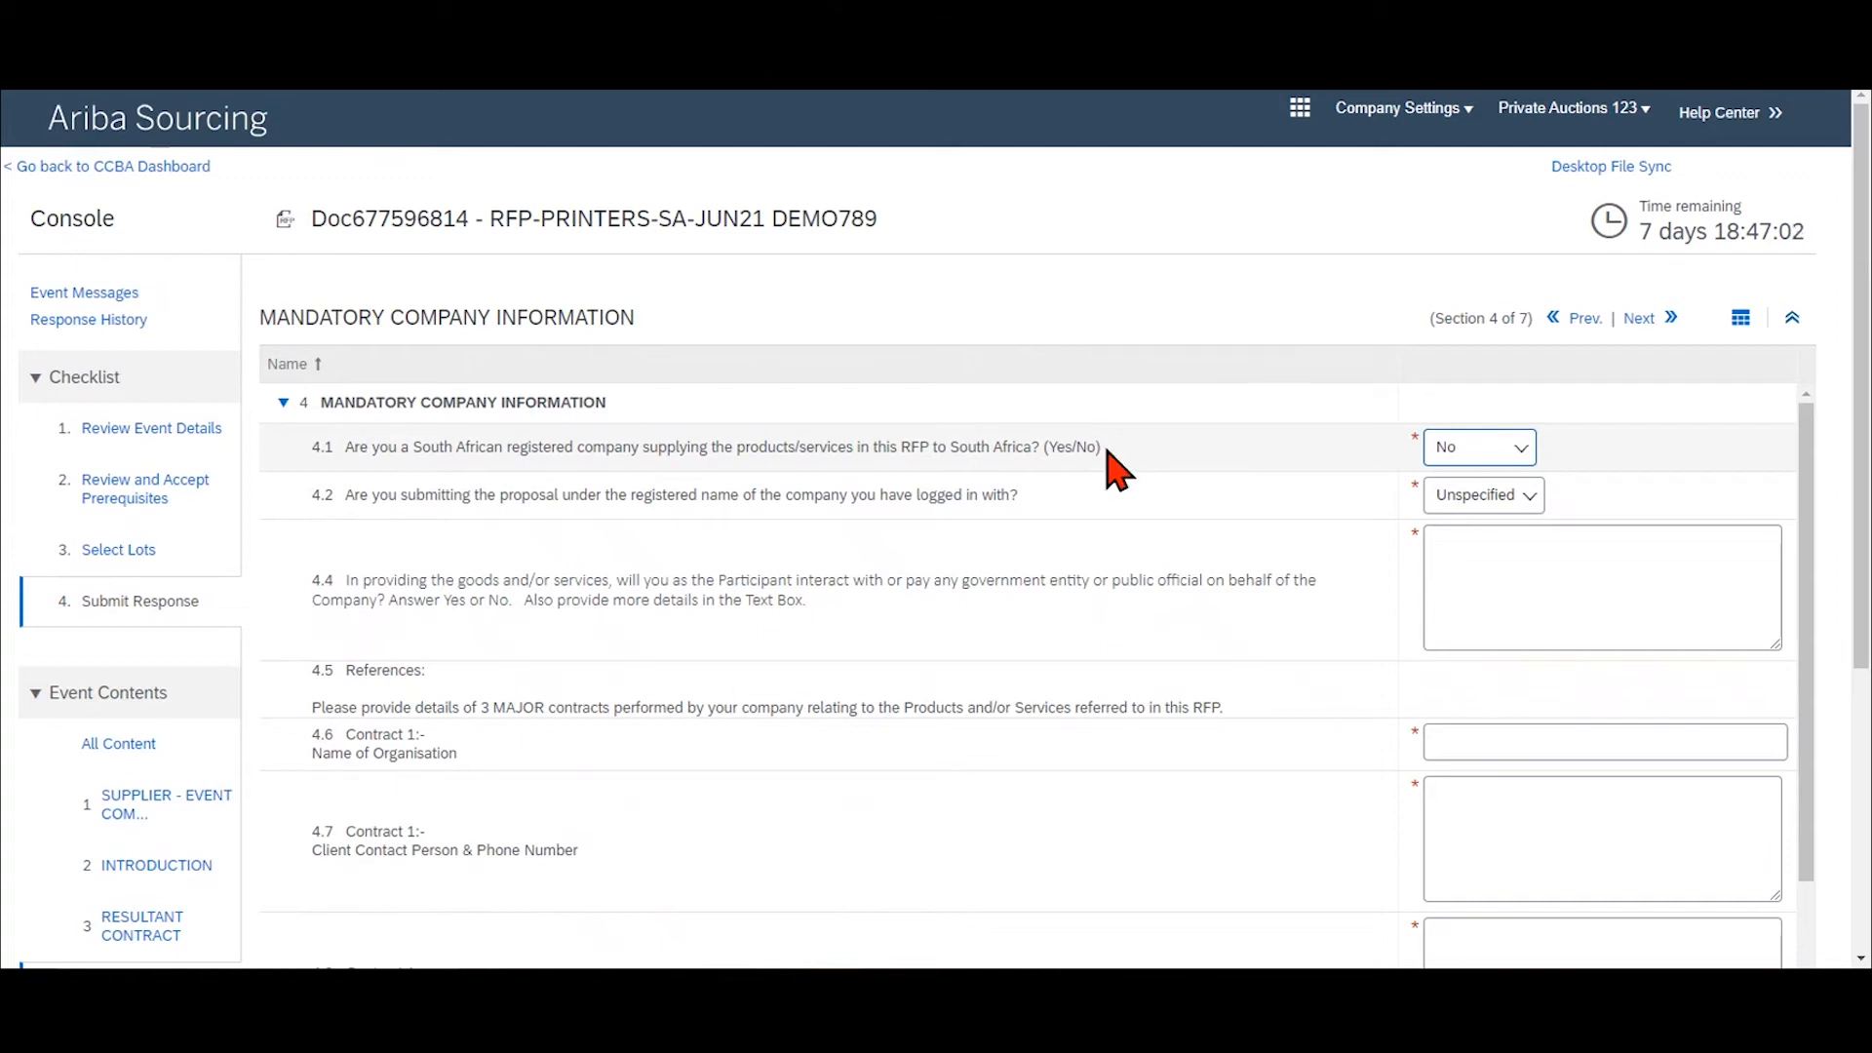
Answer Yes to item 4.1 on South African registration and to item 4.2 on submitting under the registered company name.
click(1518, 450)
click(1458, 492)
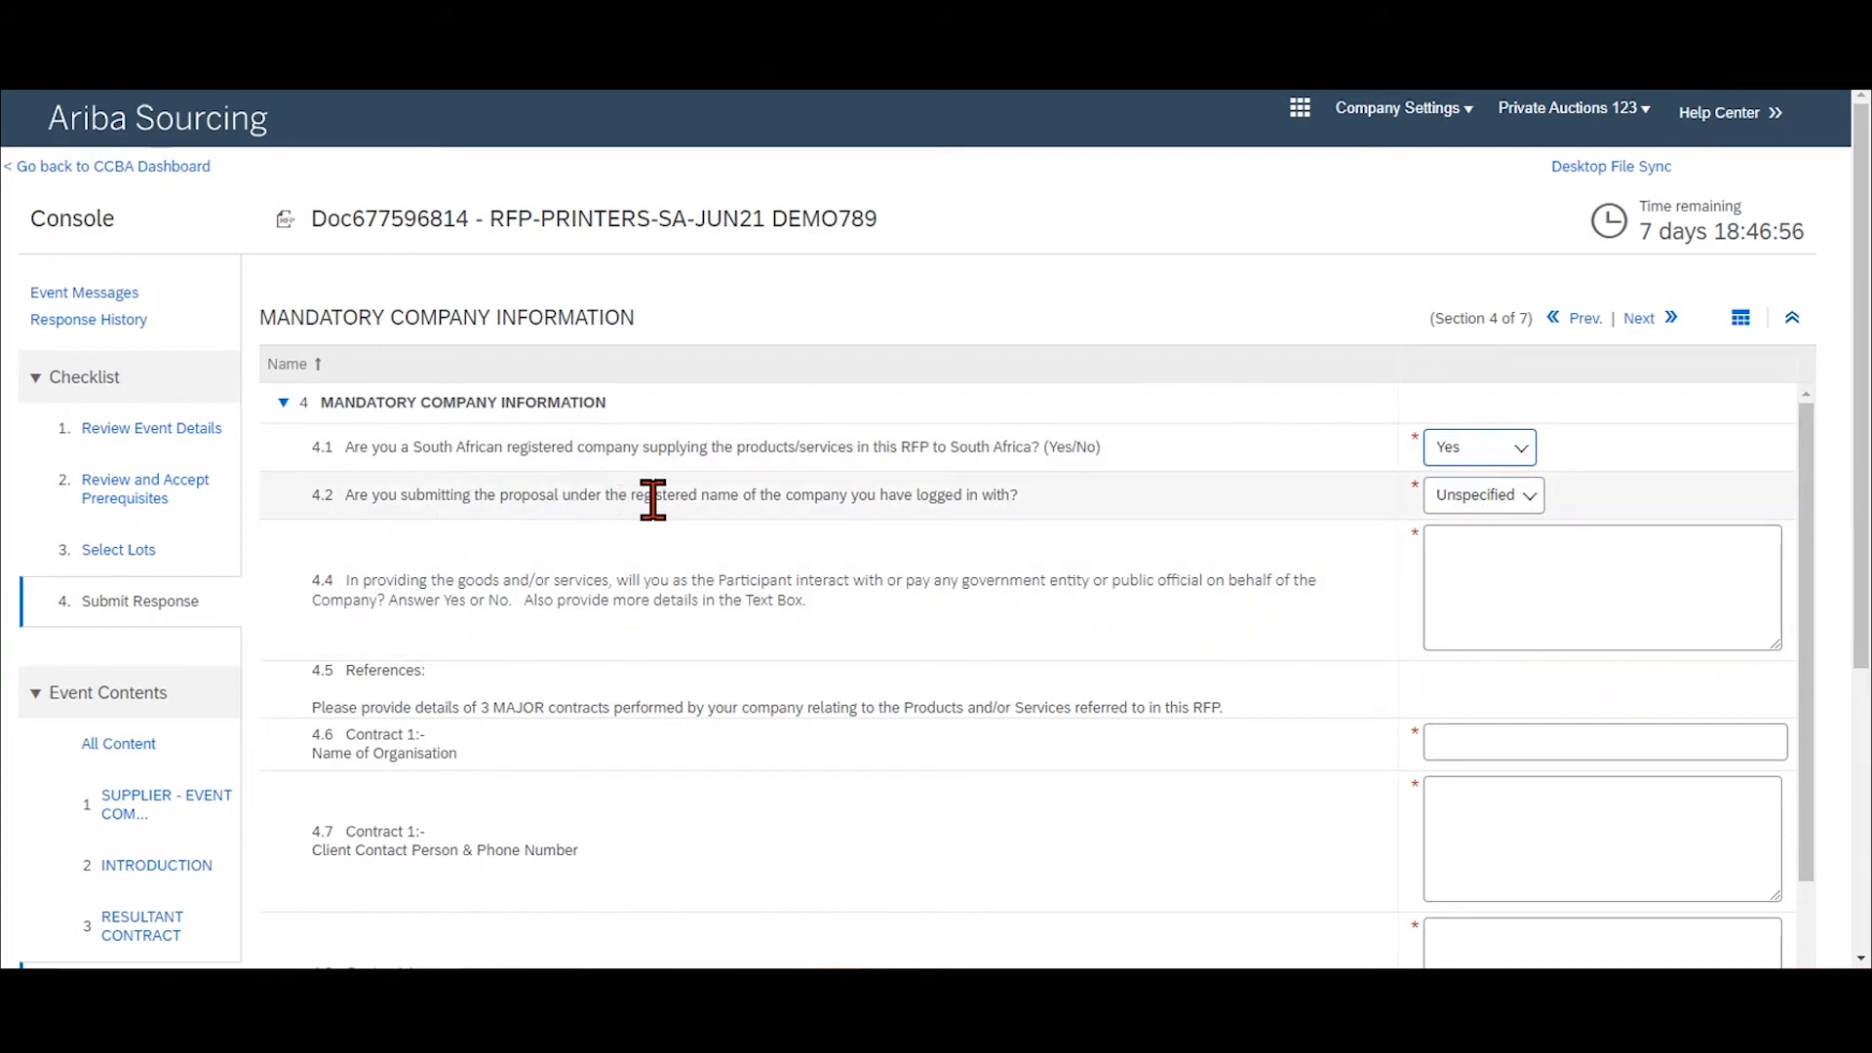
click(1530, 517)
click(1447, 533)
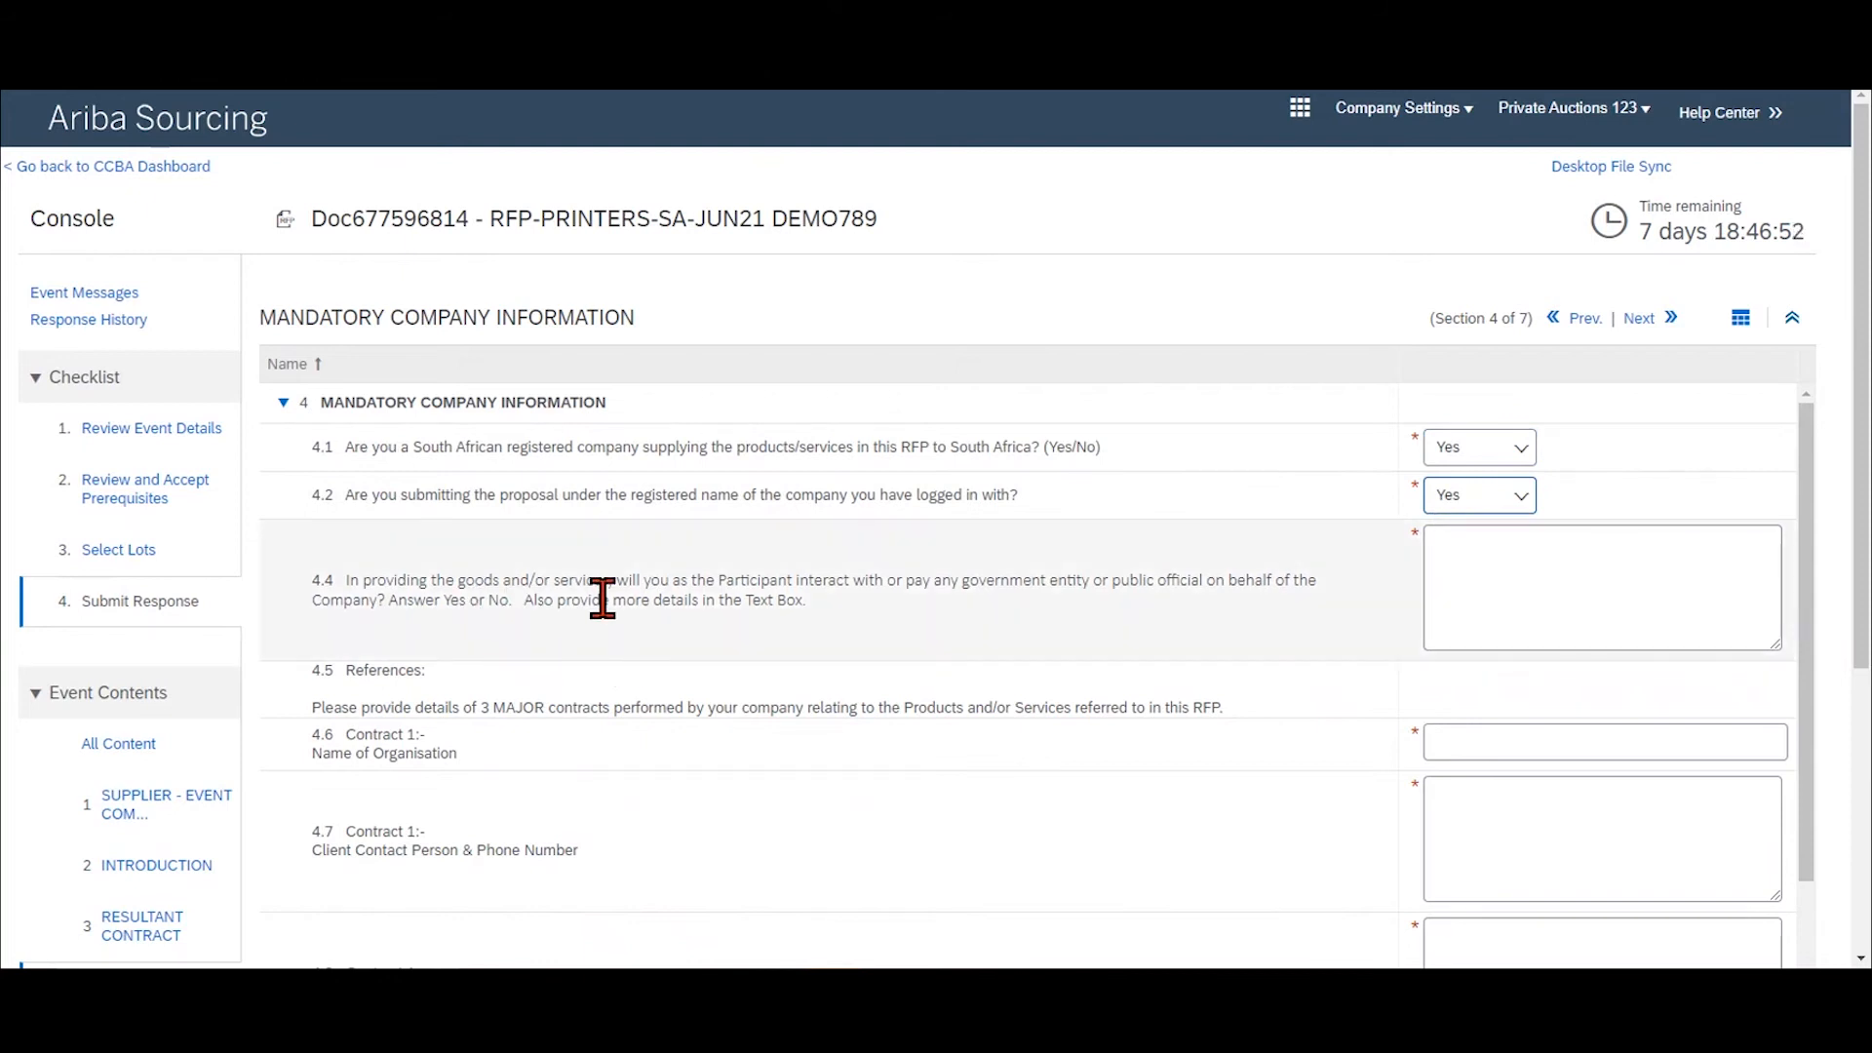
Enter "dfghdg" for the government interaction question in 4.4 and "dfgh" in each Contract 1 reference field, 4.6 to 4.8.
click(1473, 551)
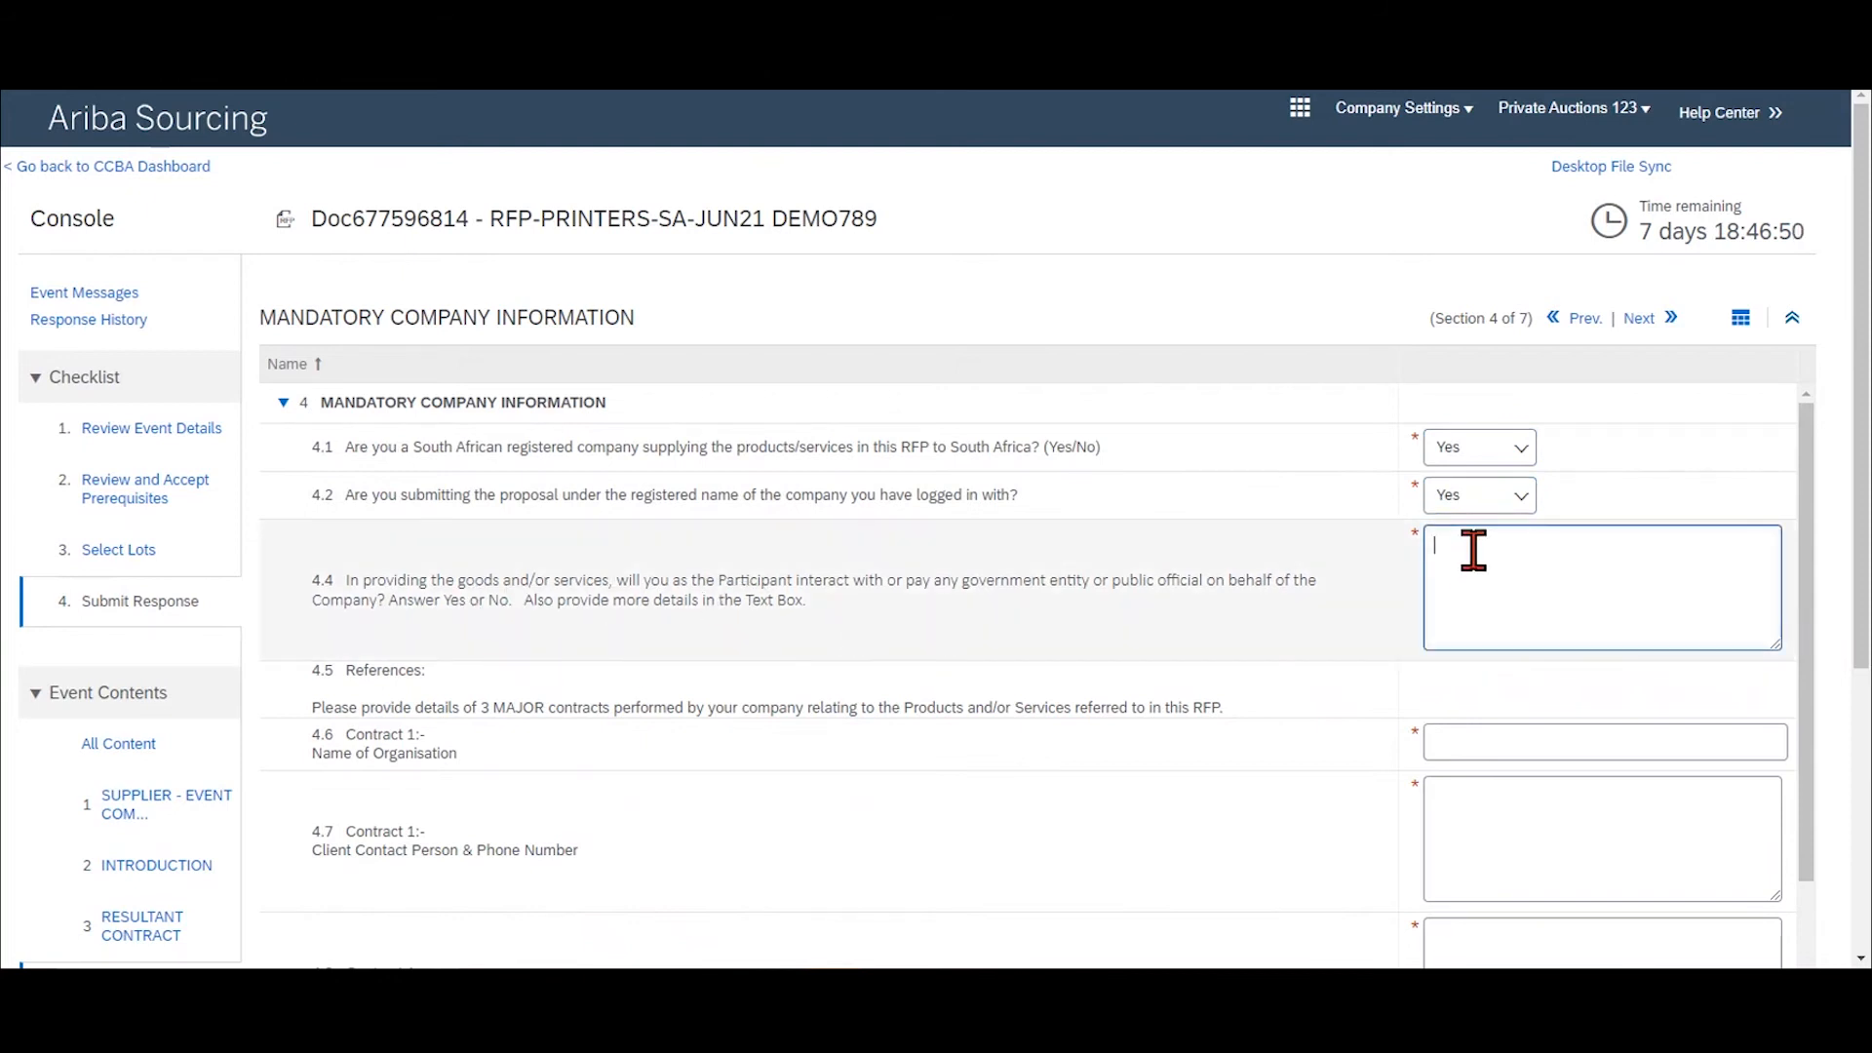
text(dfghdg)
click(1471, 741)
text(dfgh)
click(1504, 842)
text(dfgh)
click(1479, 934)
scroll(1226, 849, down, 3)
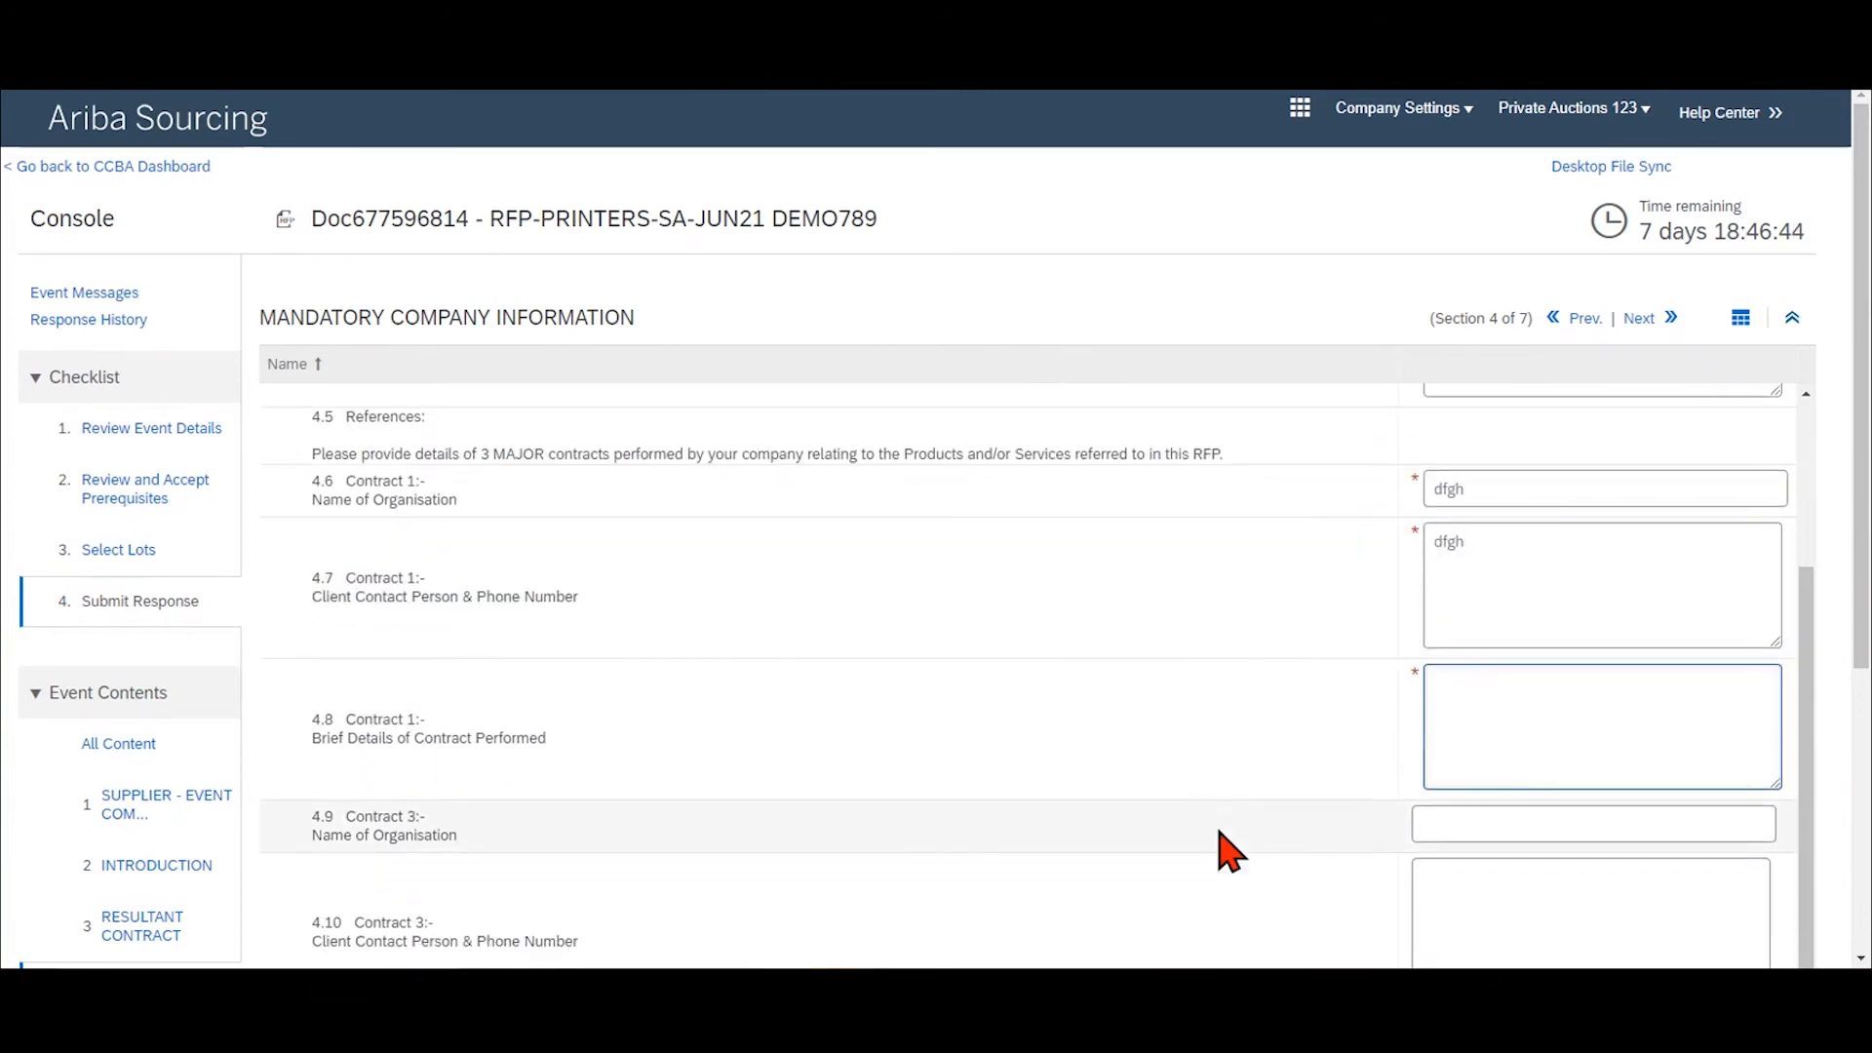
scroll(585, 546, down, 1)
text(dfgh)
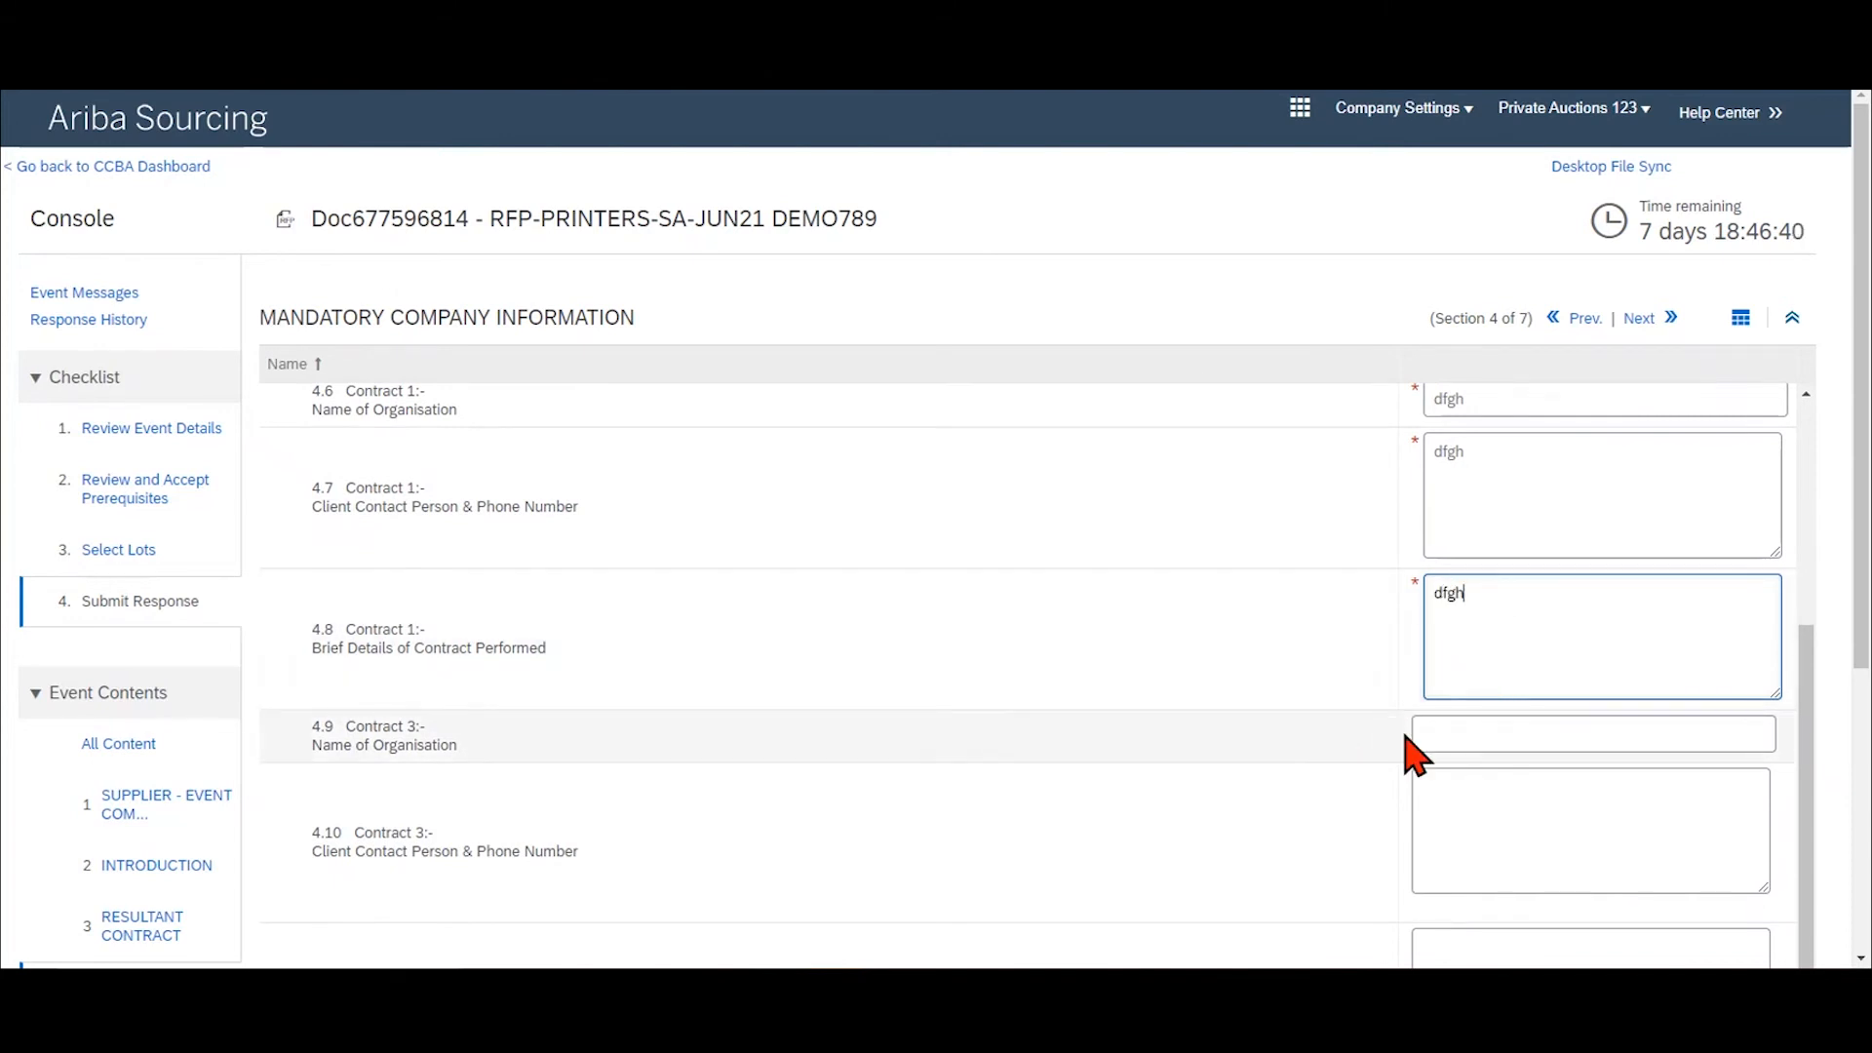
Clear the Contract 1 Client Contact Person & Phone Number answer in item 4.7.
scroll(1465, 865, down, 4)
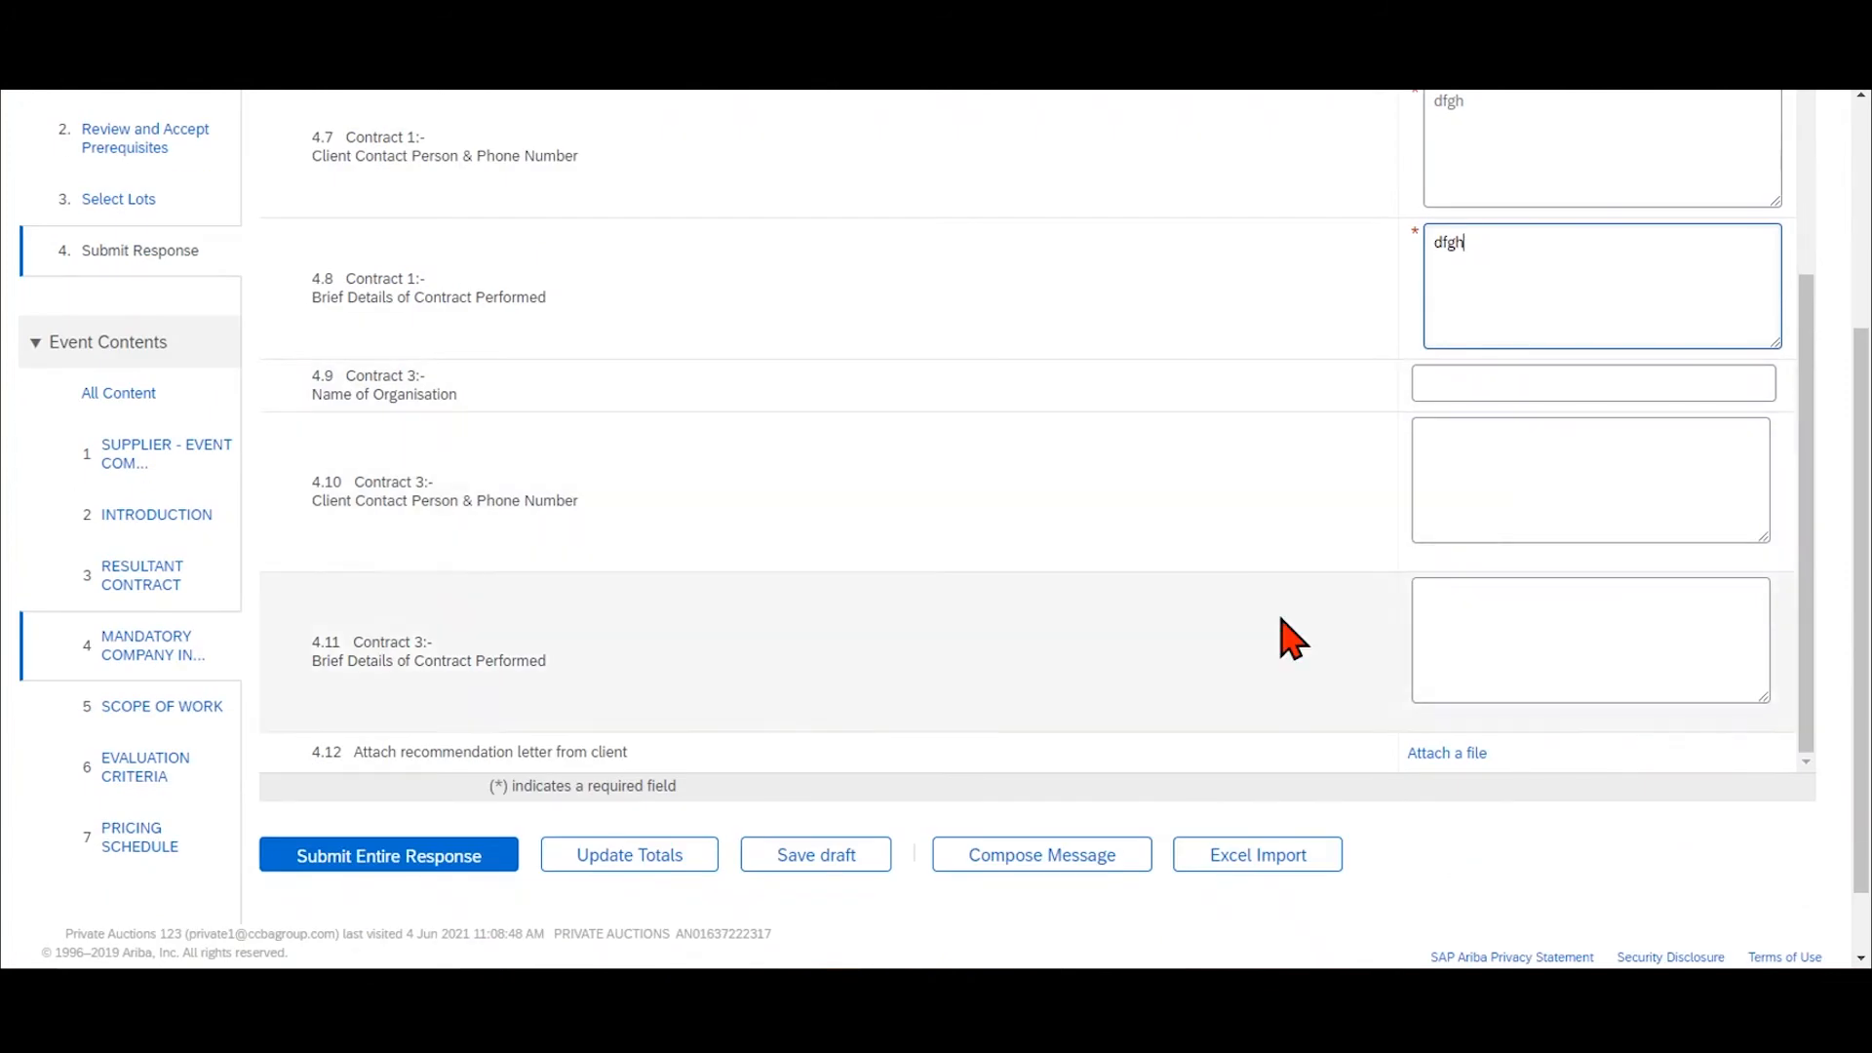
scroll(1004, 522, up, 3)
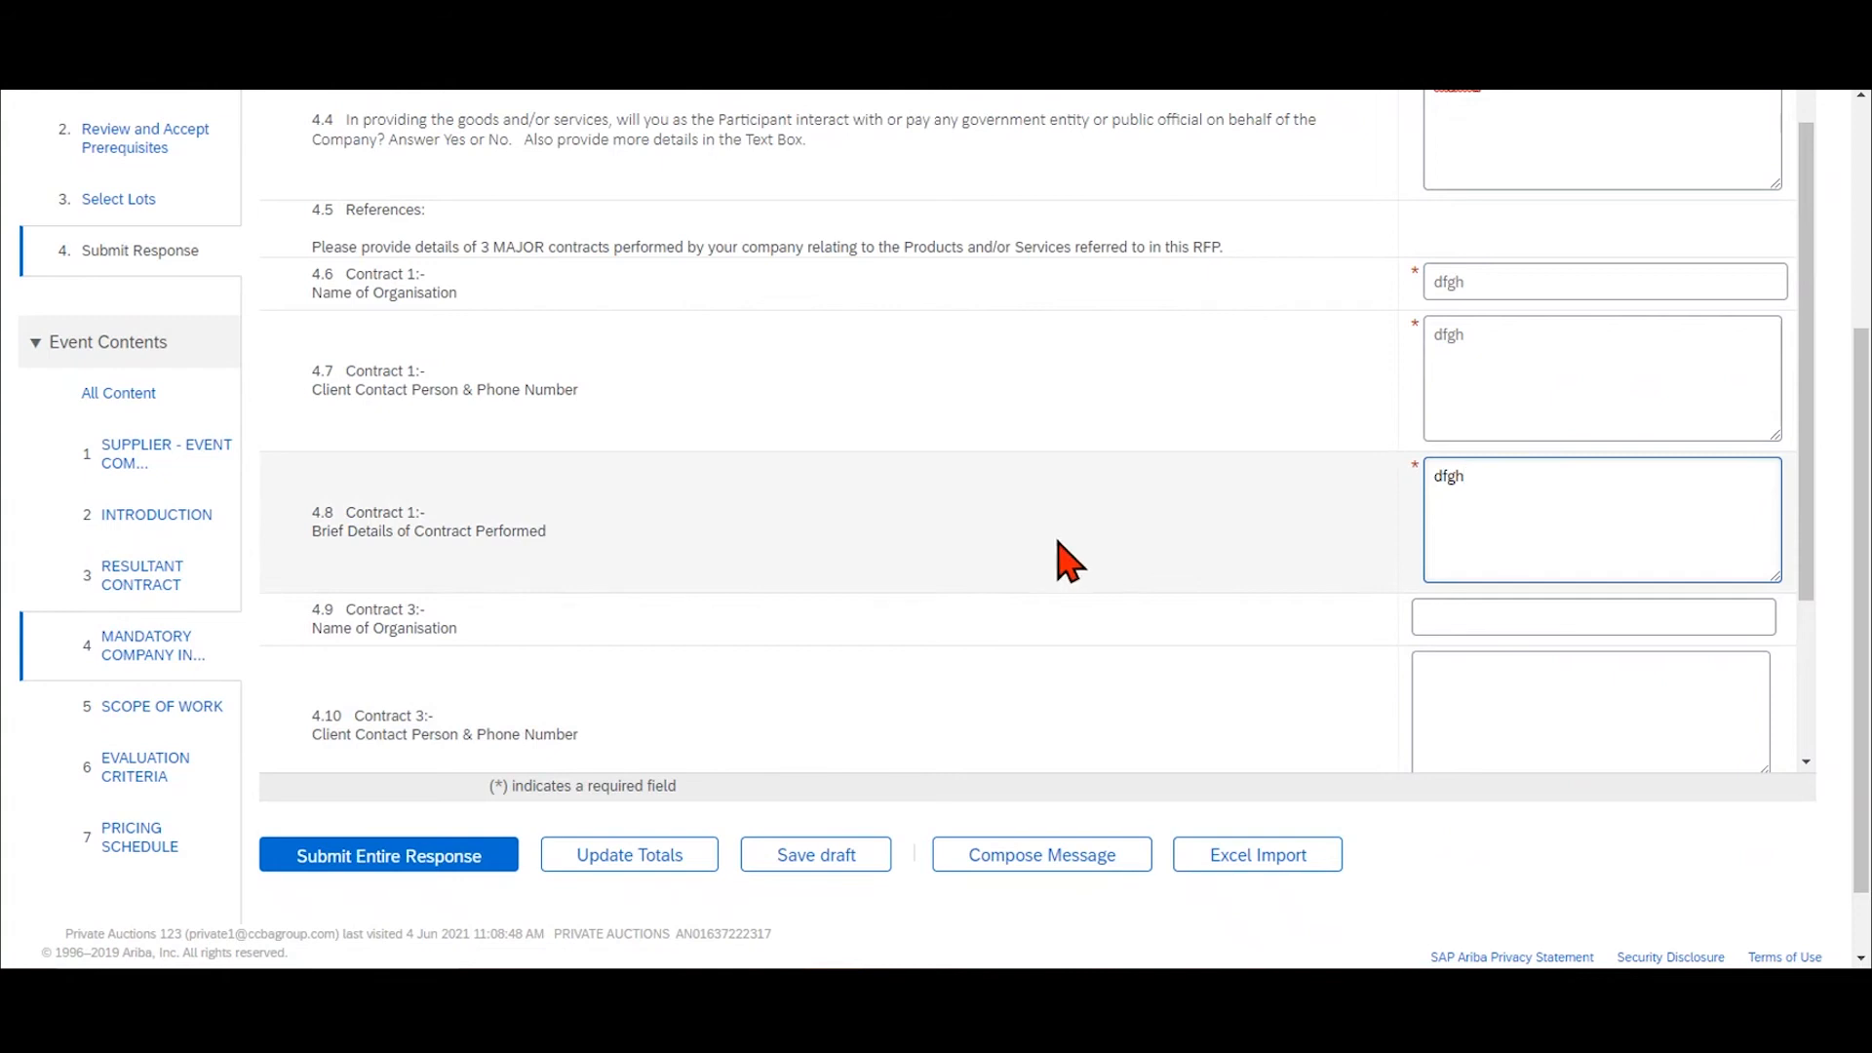
double_click(1478, 334)
key(BackSpace)
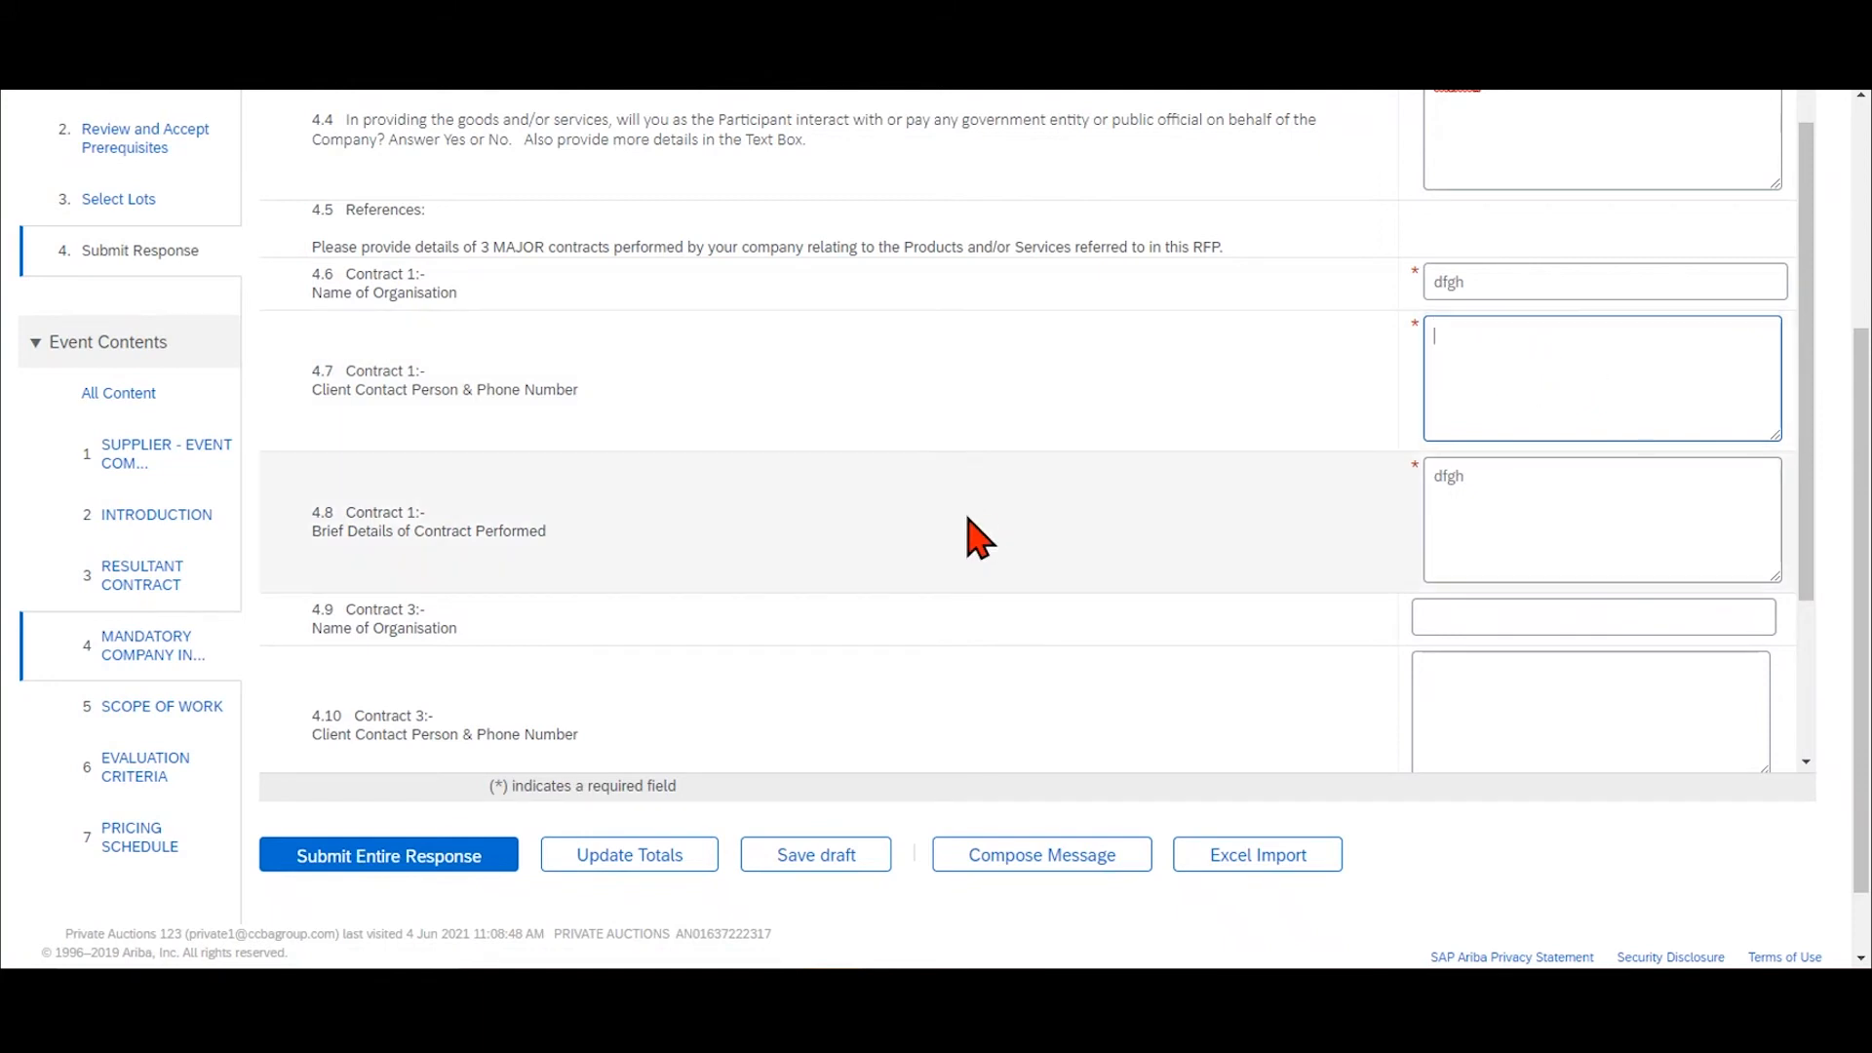
Open section 5, Scope of Work, and save the response as a draft.
scroll(975, 536, down, 3)
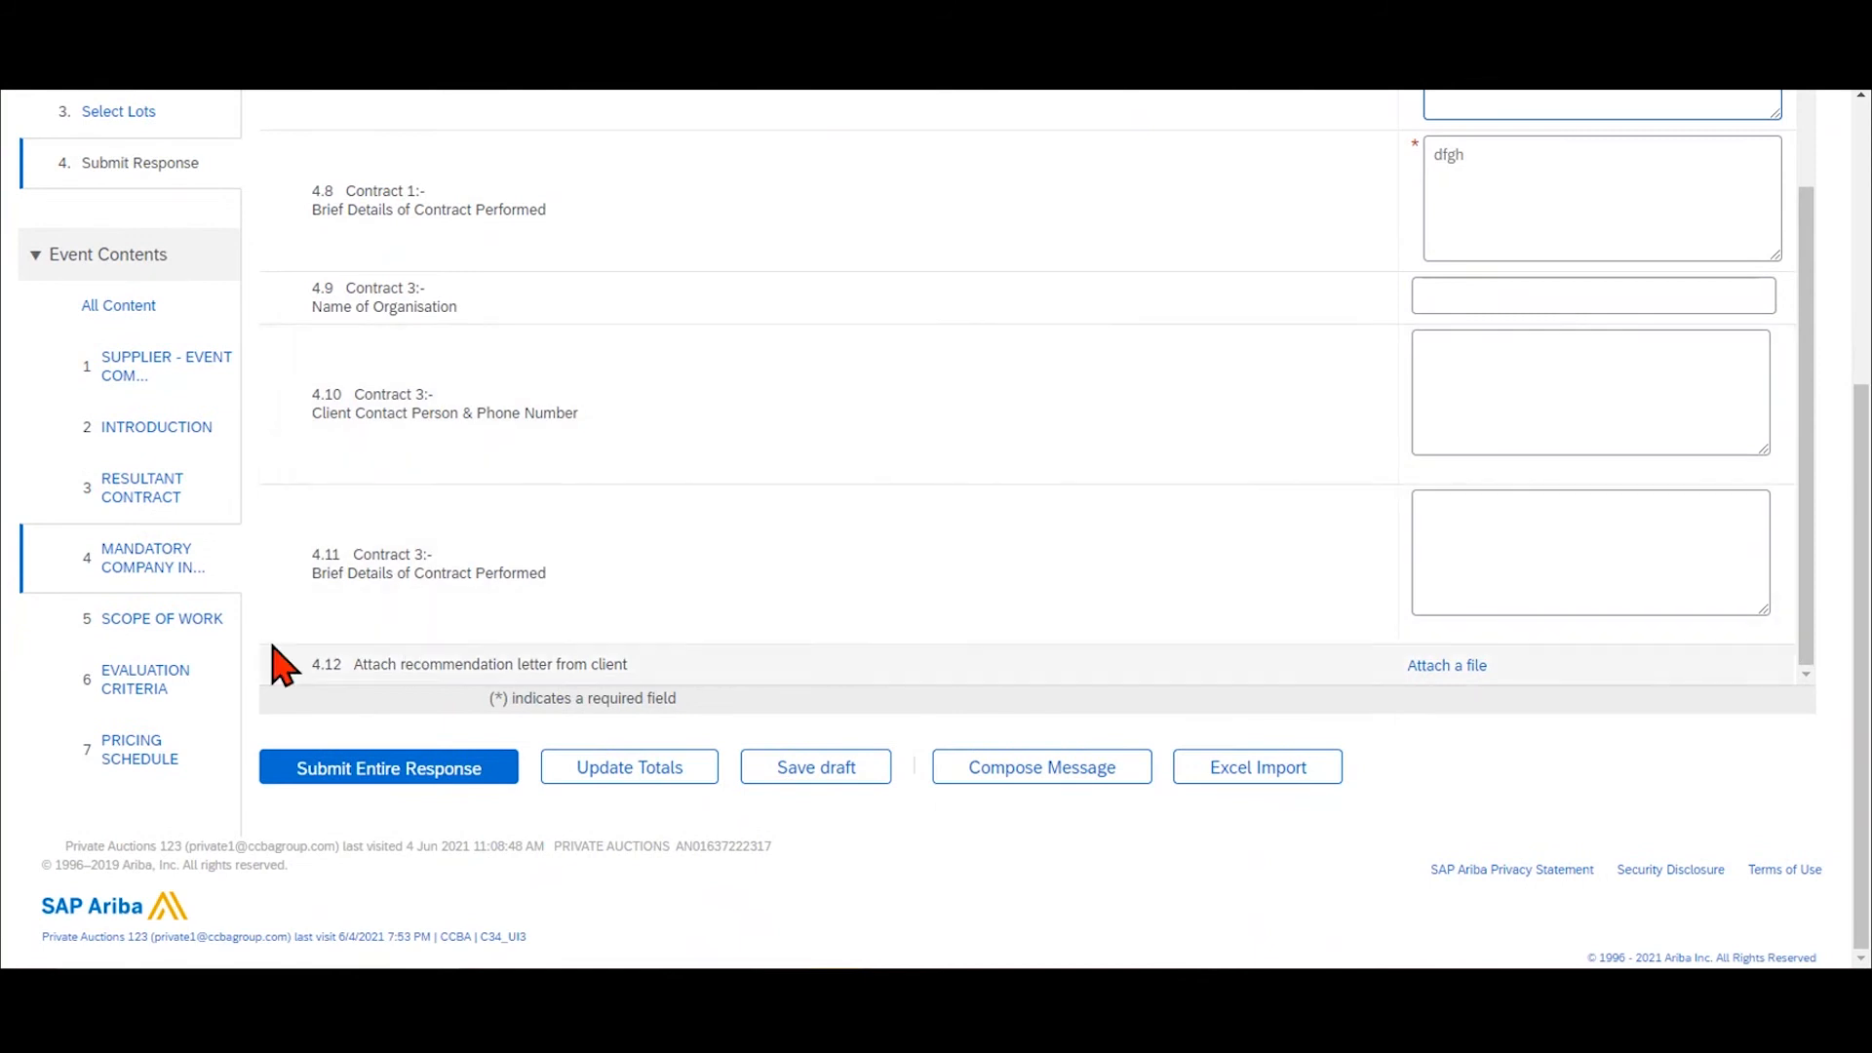
click(141, 620)
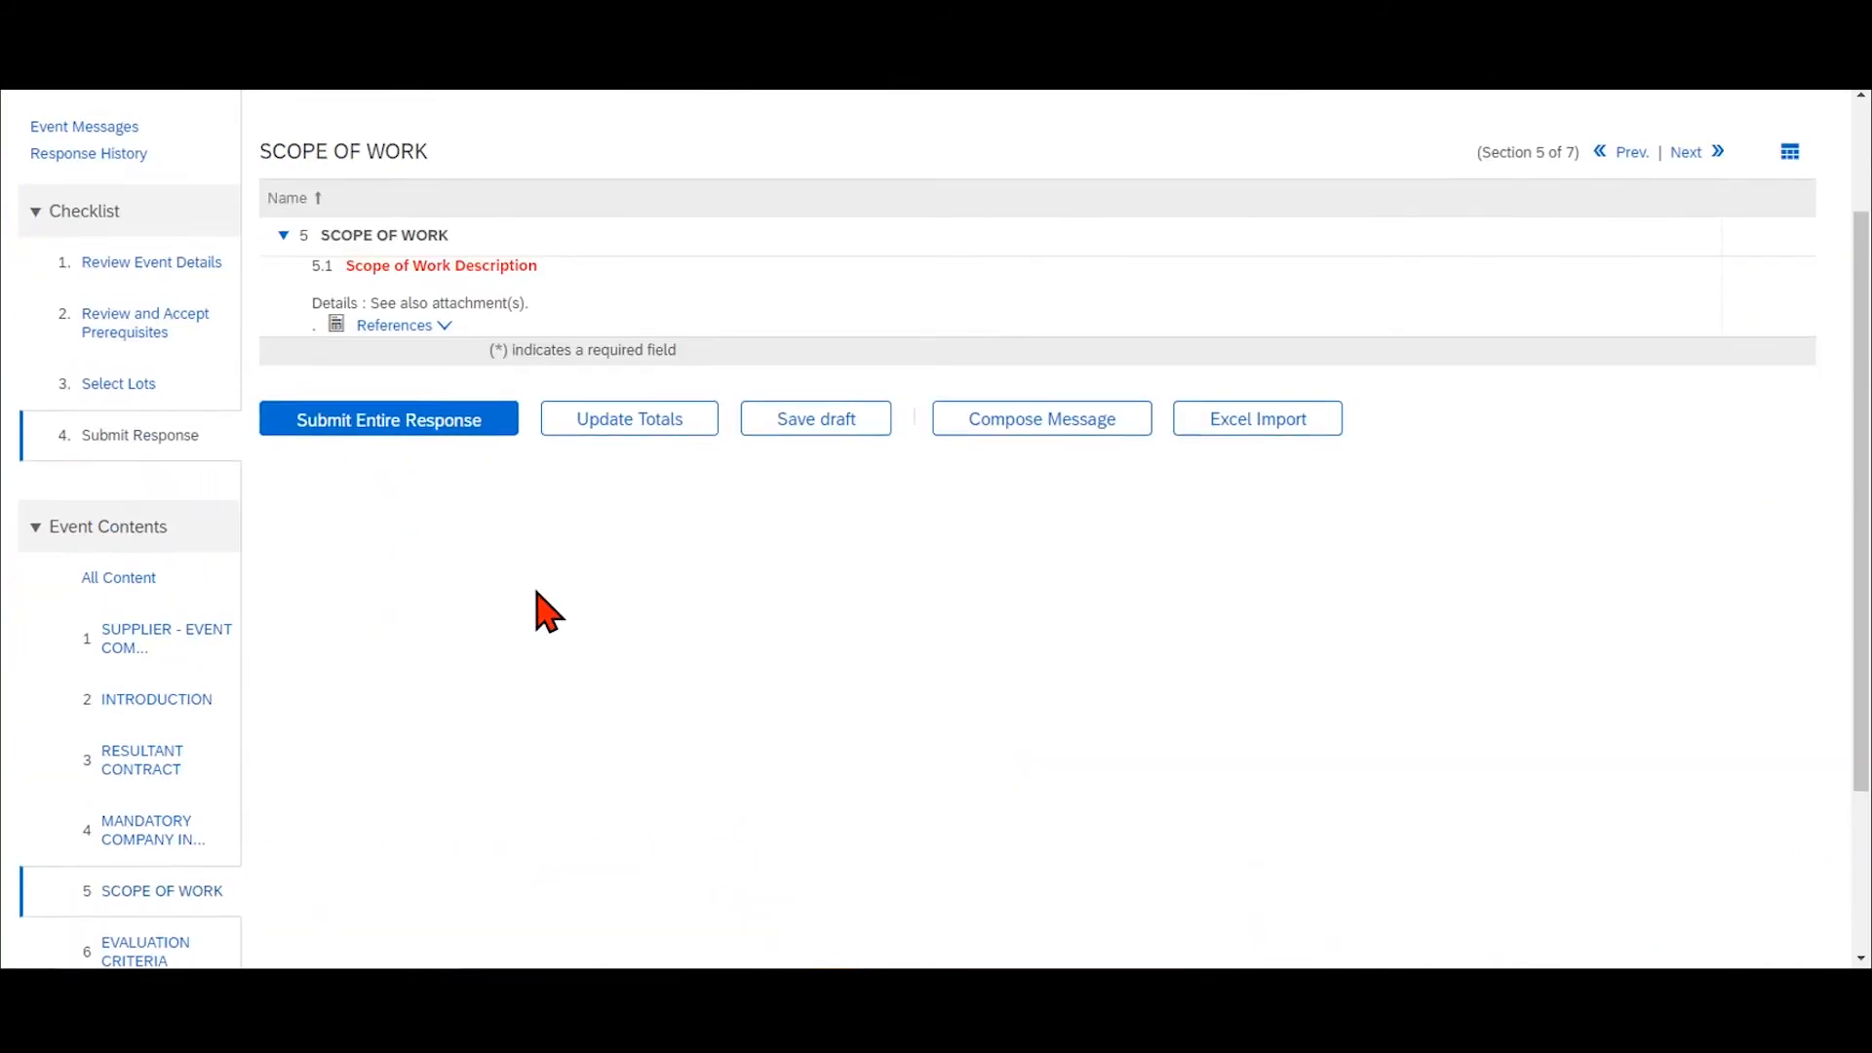
click(813, 536)
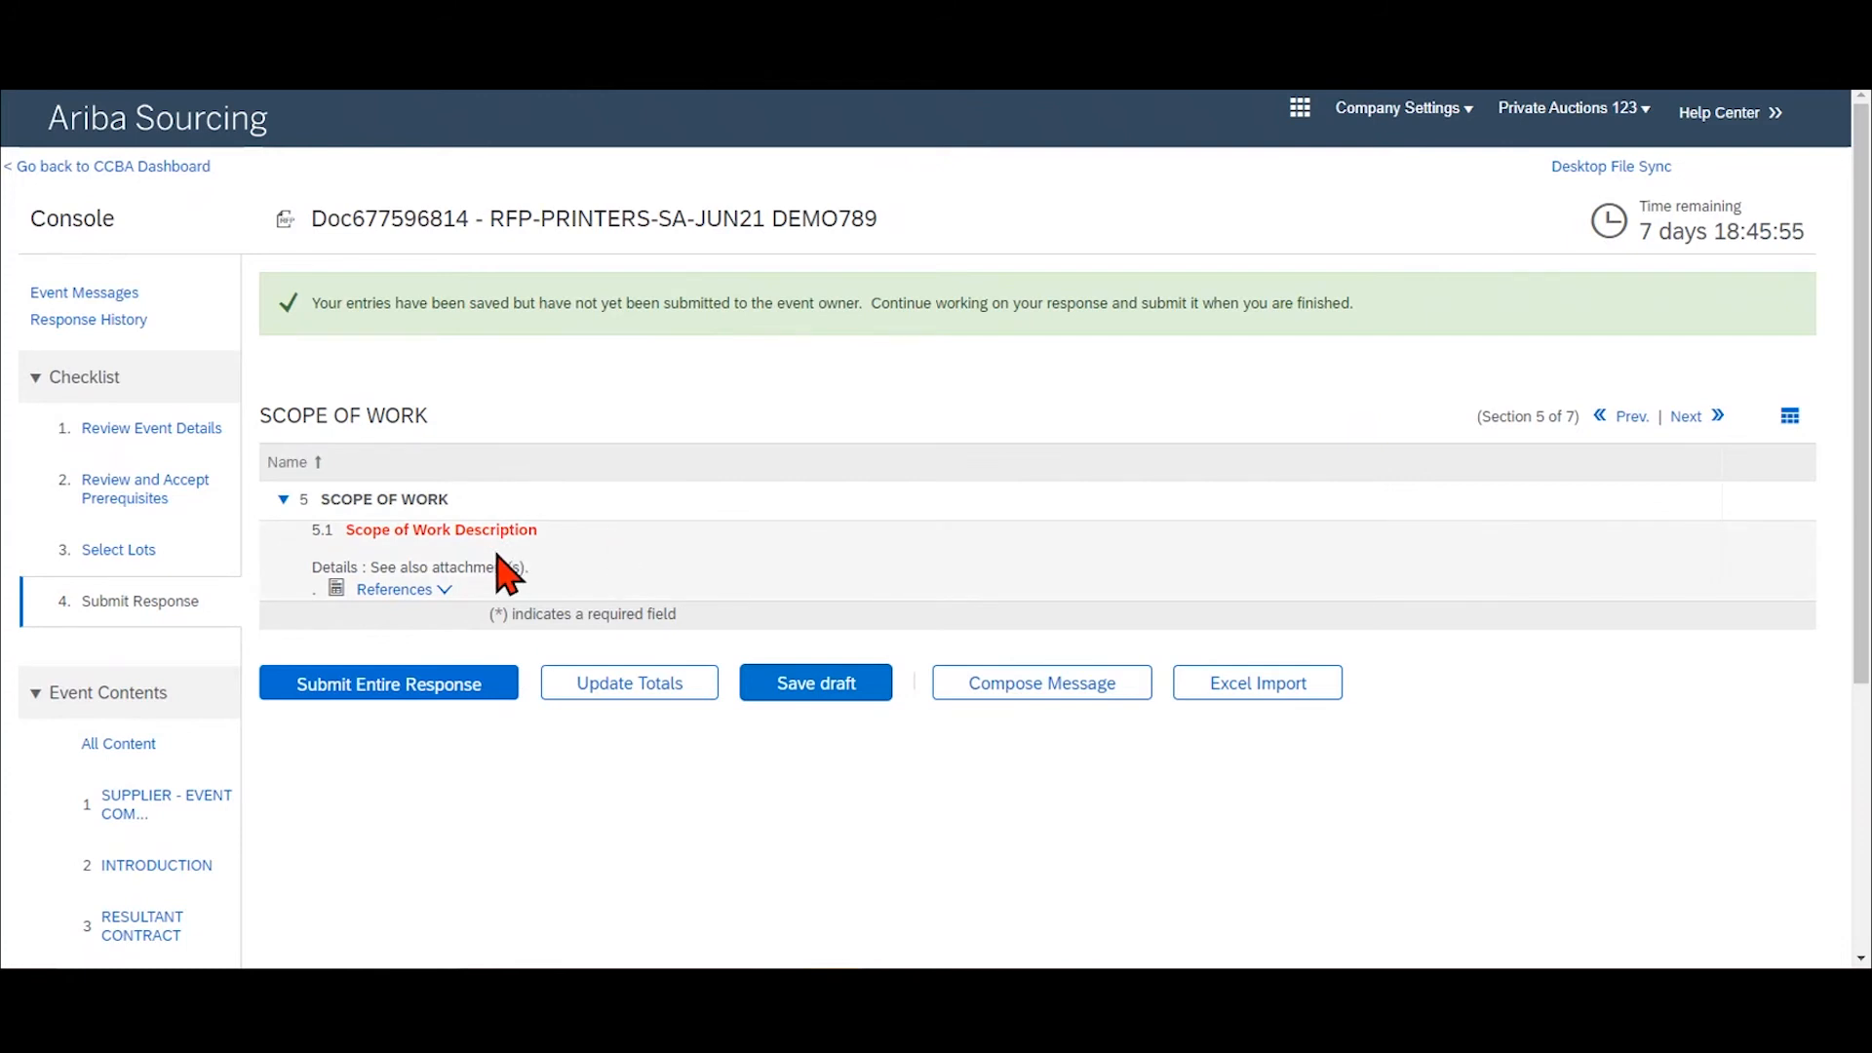
Reopen the Mandatory Company Information section and check which answers are saved in the draft.
scroll(224, 883, down, 1)
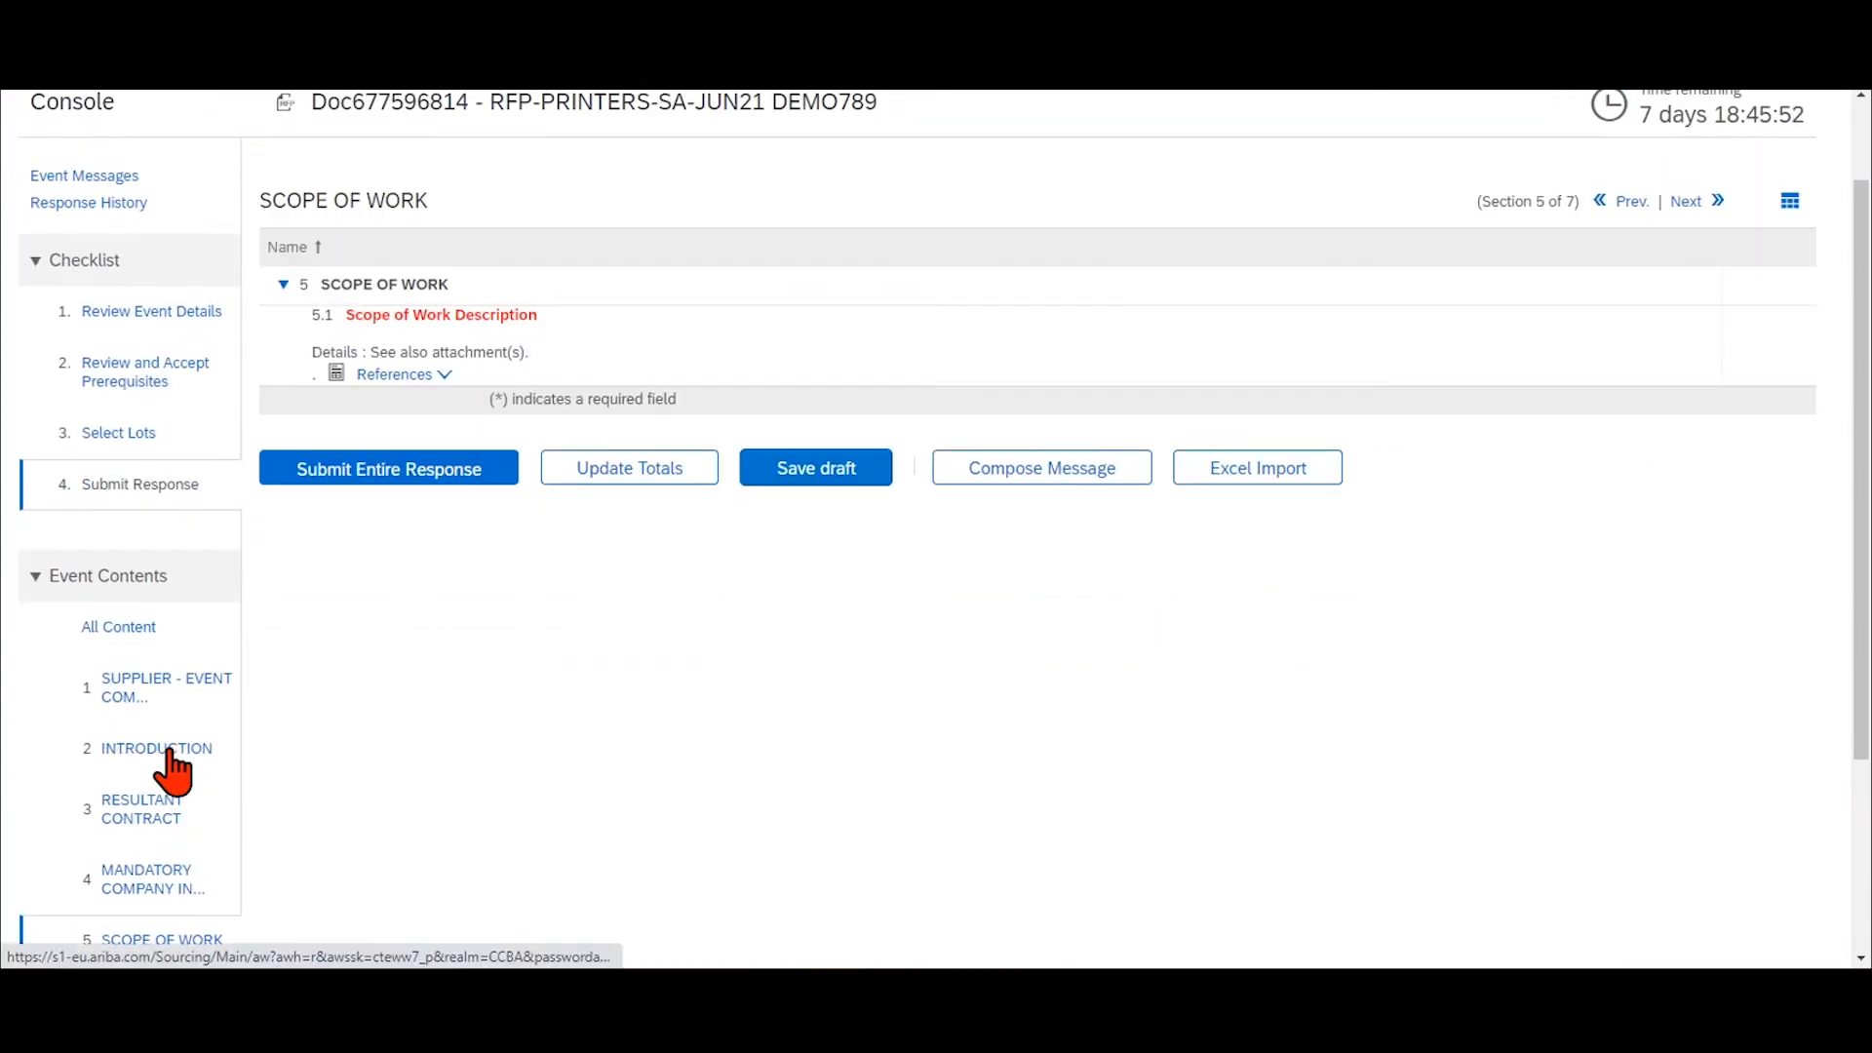
click(136, 888)
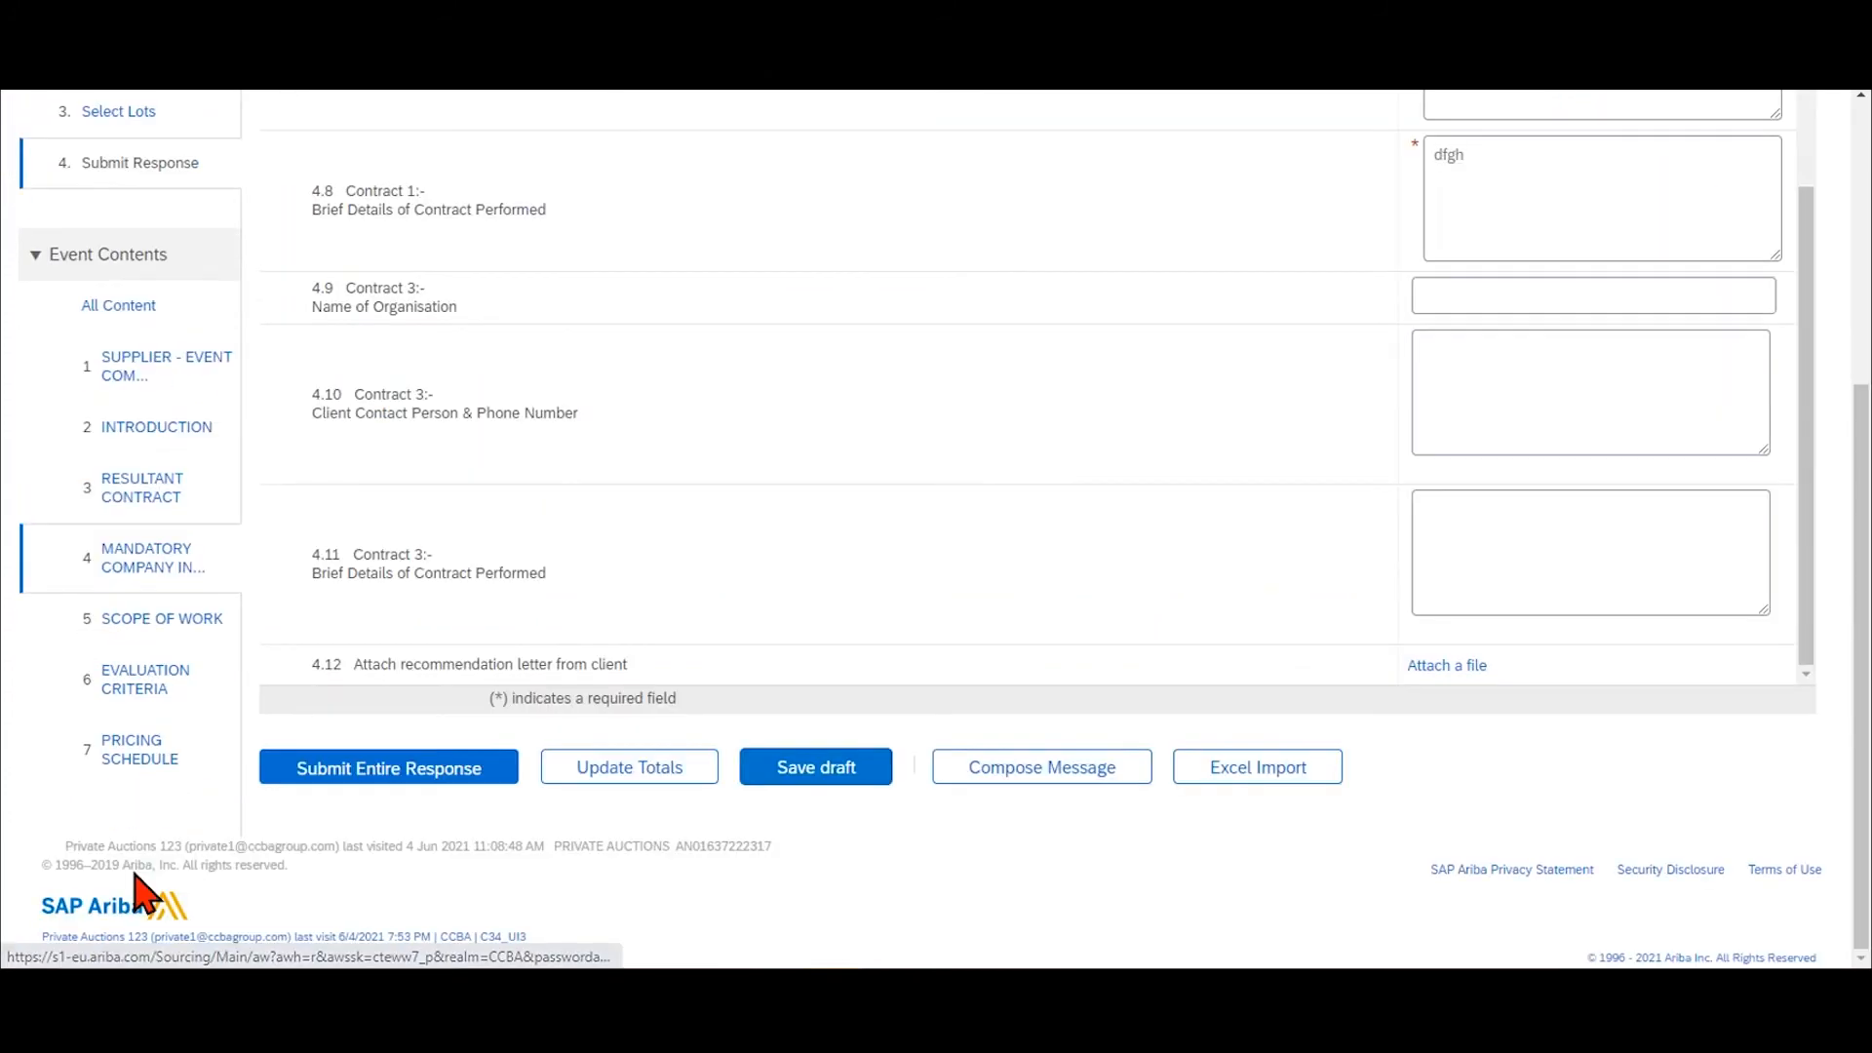
scroll(717, 548, up, 3)
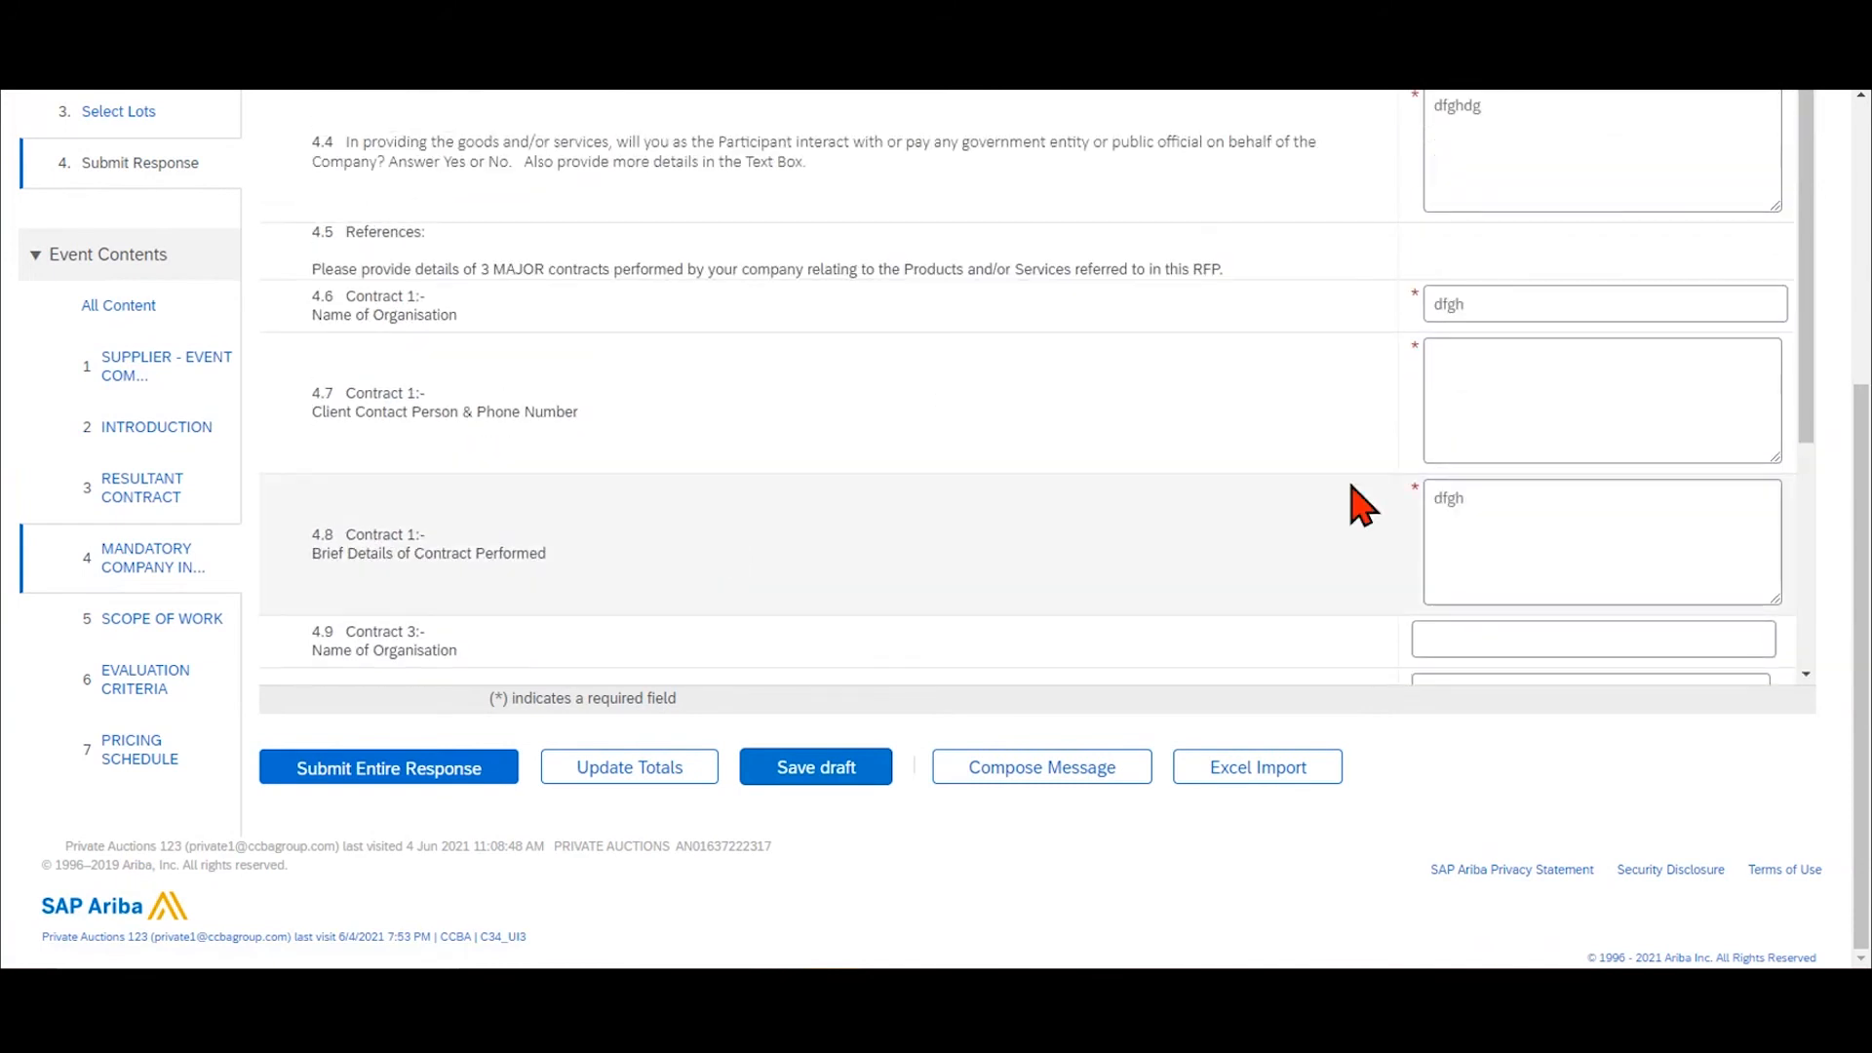
scroll(1069, 343, up, 3)
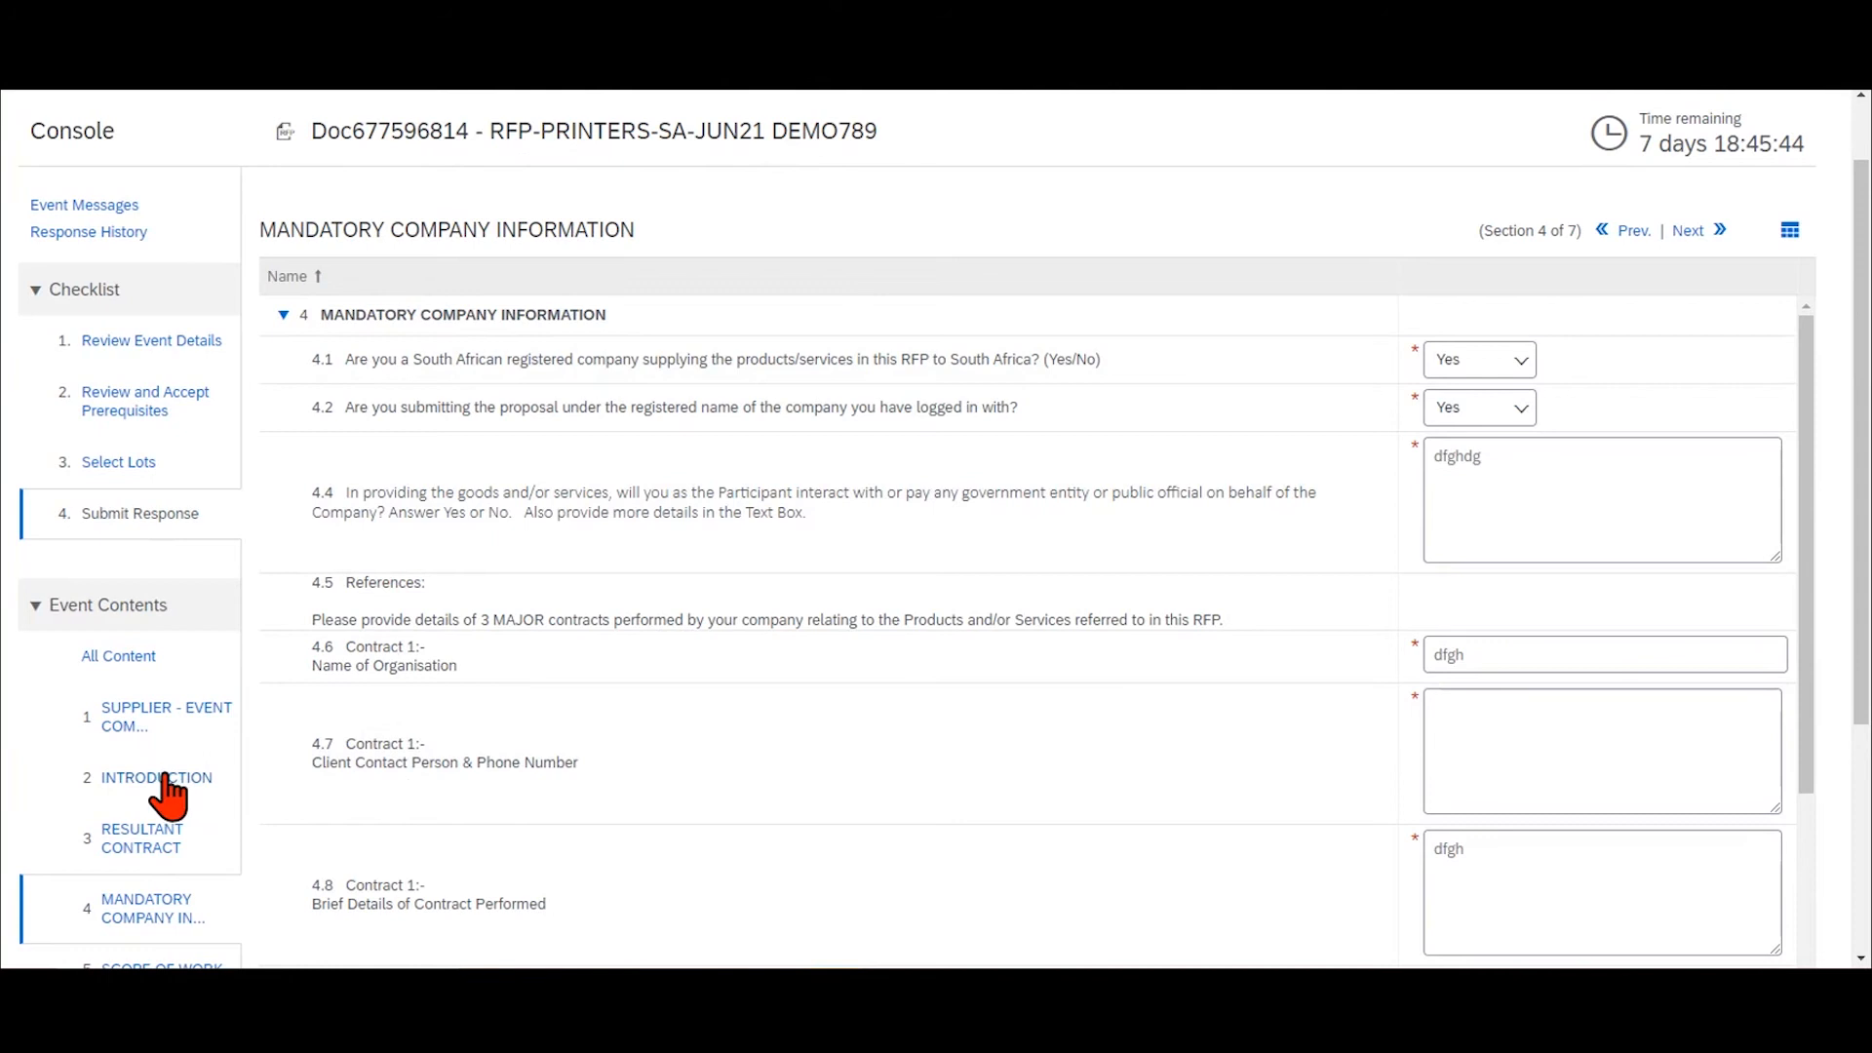
scroll(171, 783, down, 2)
Return to the Scope of Work section and show the reference documents attached to item 5.1.
click(139, 737)
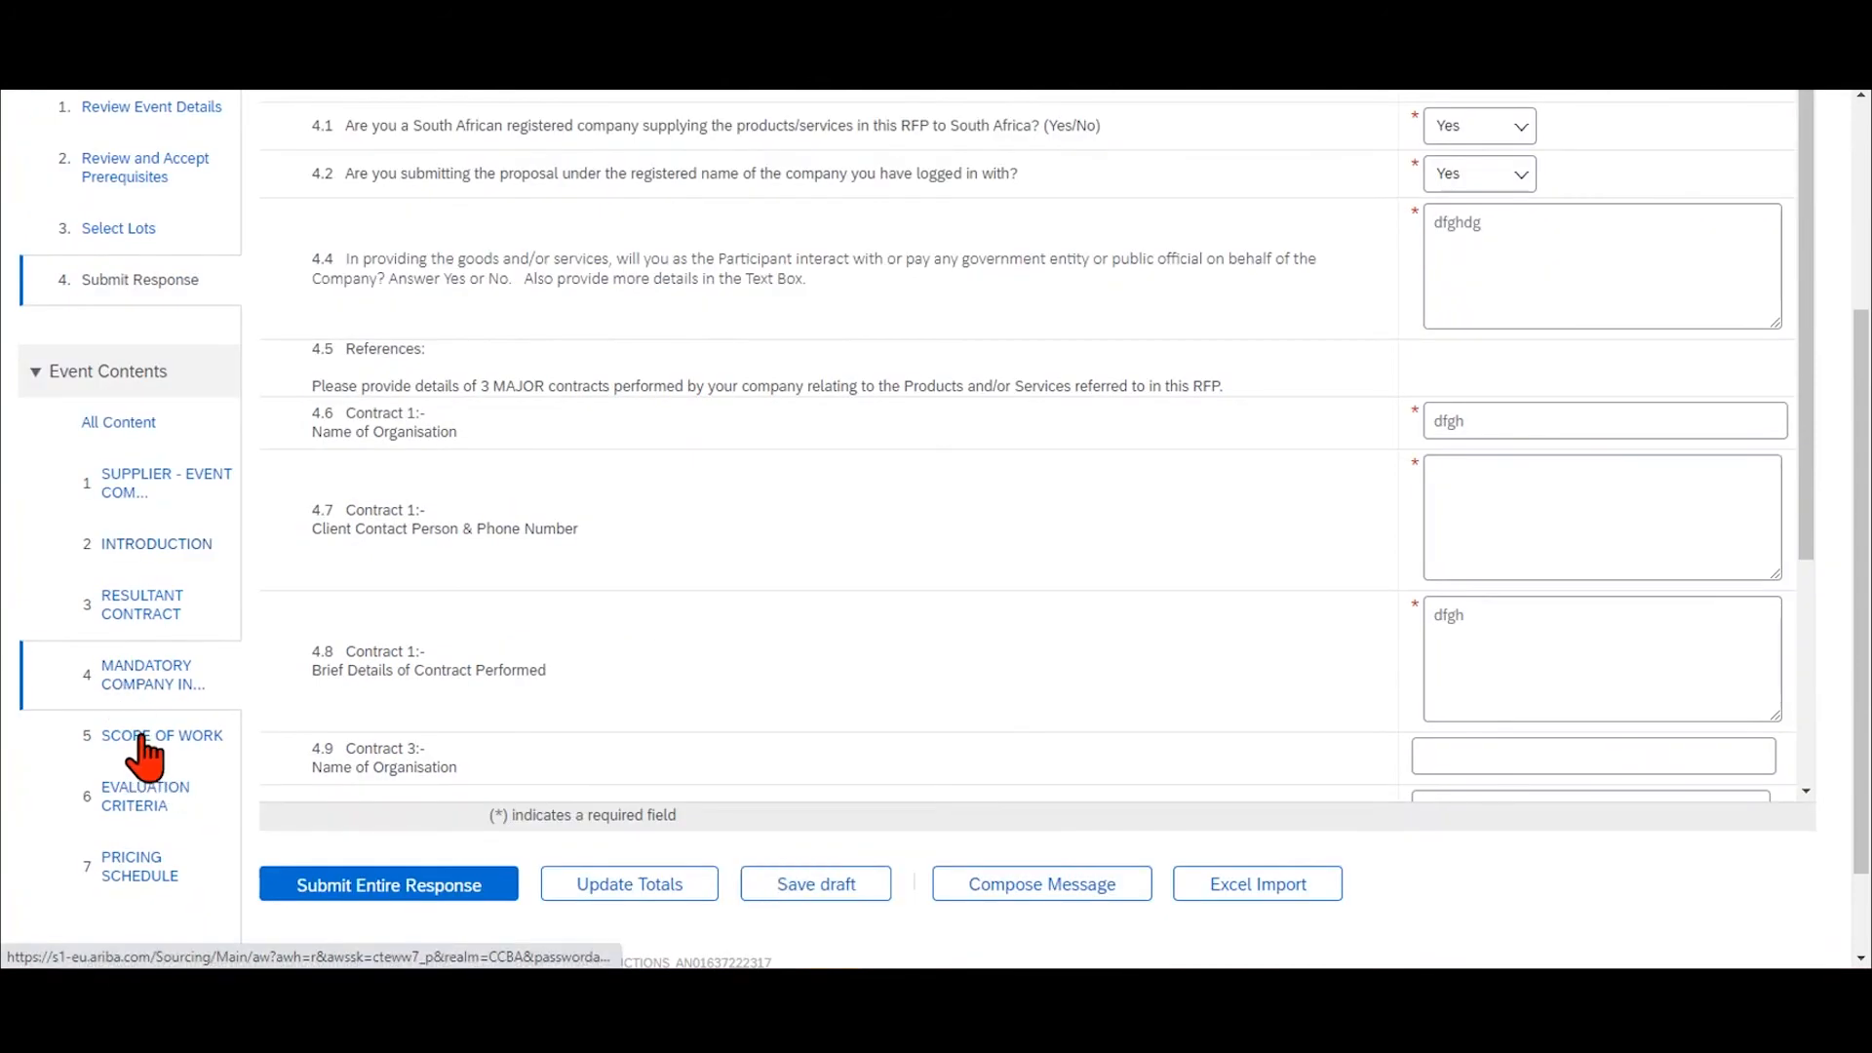
scroll(514, 629, up, 2)
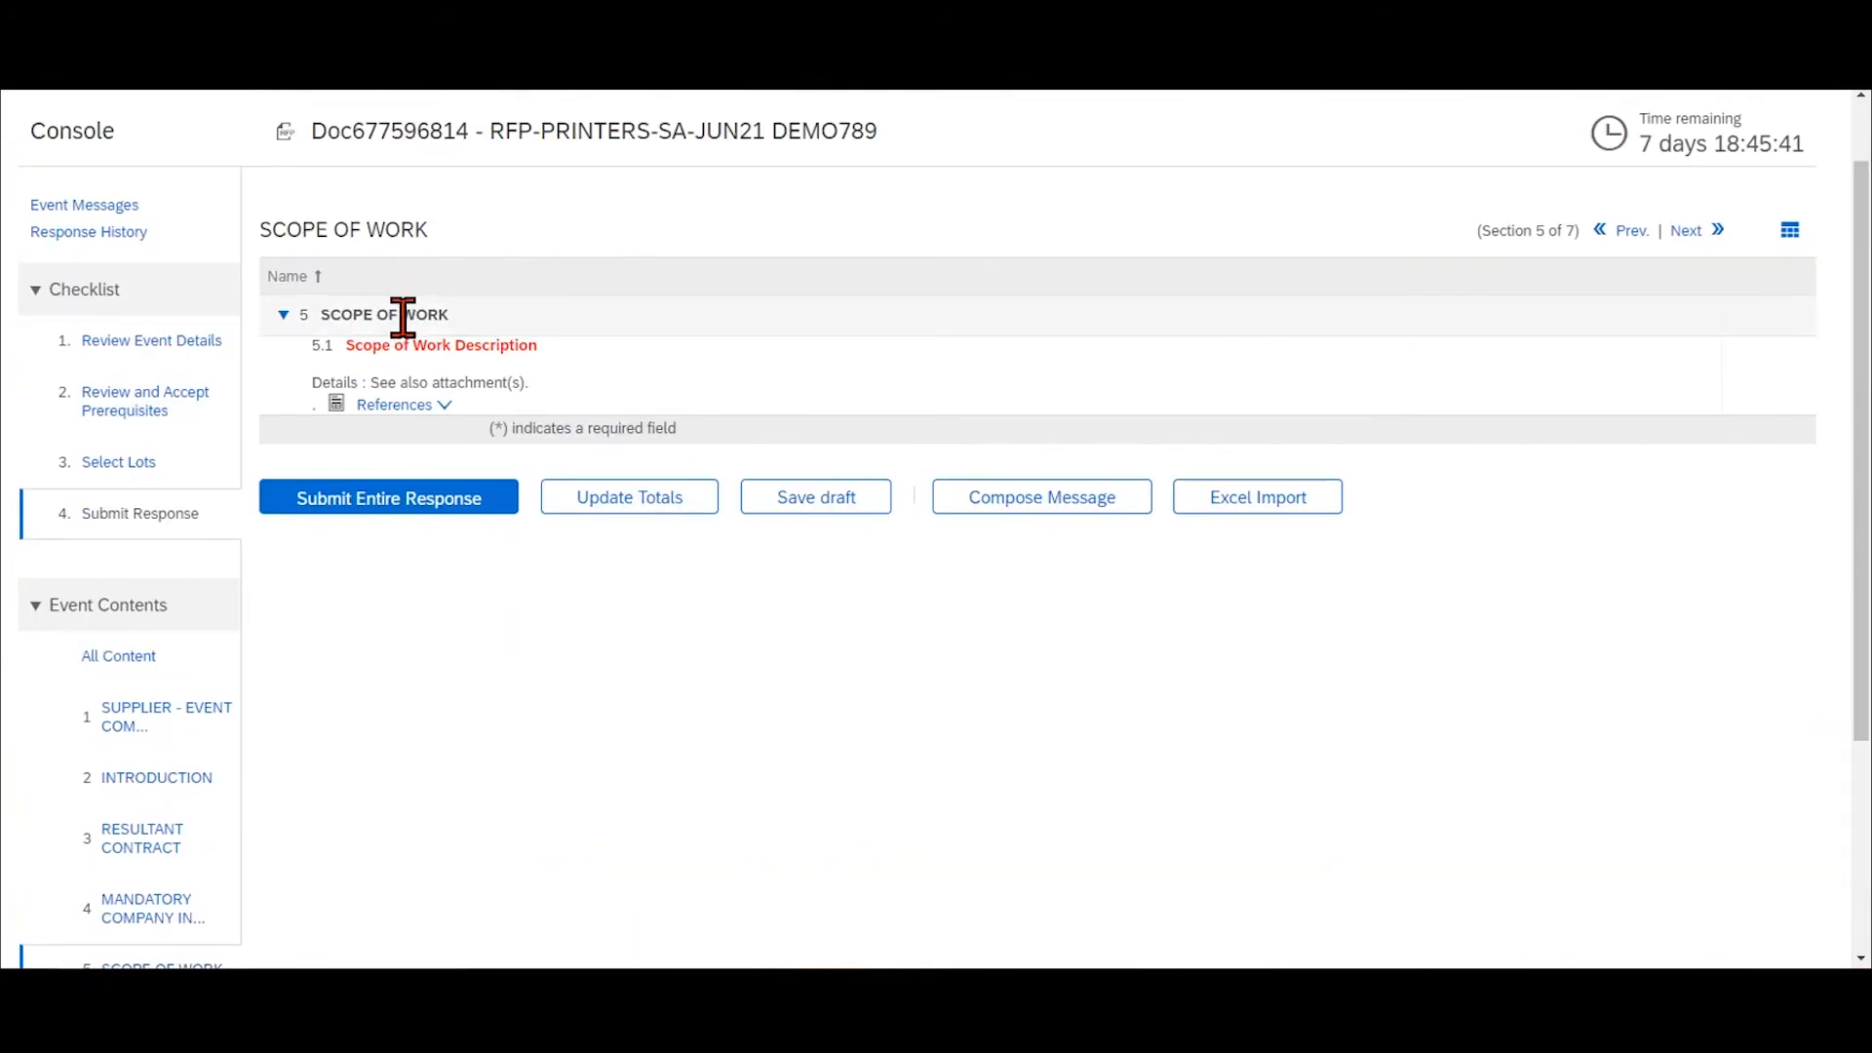
click(382, 404)
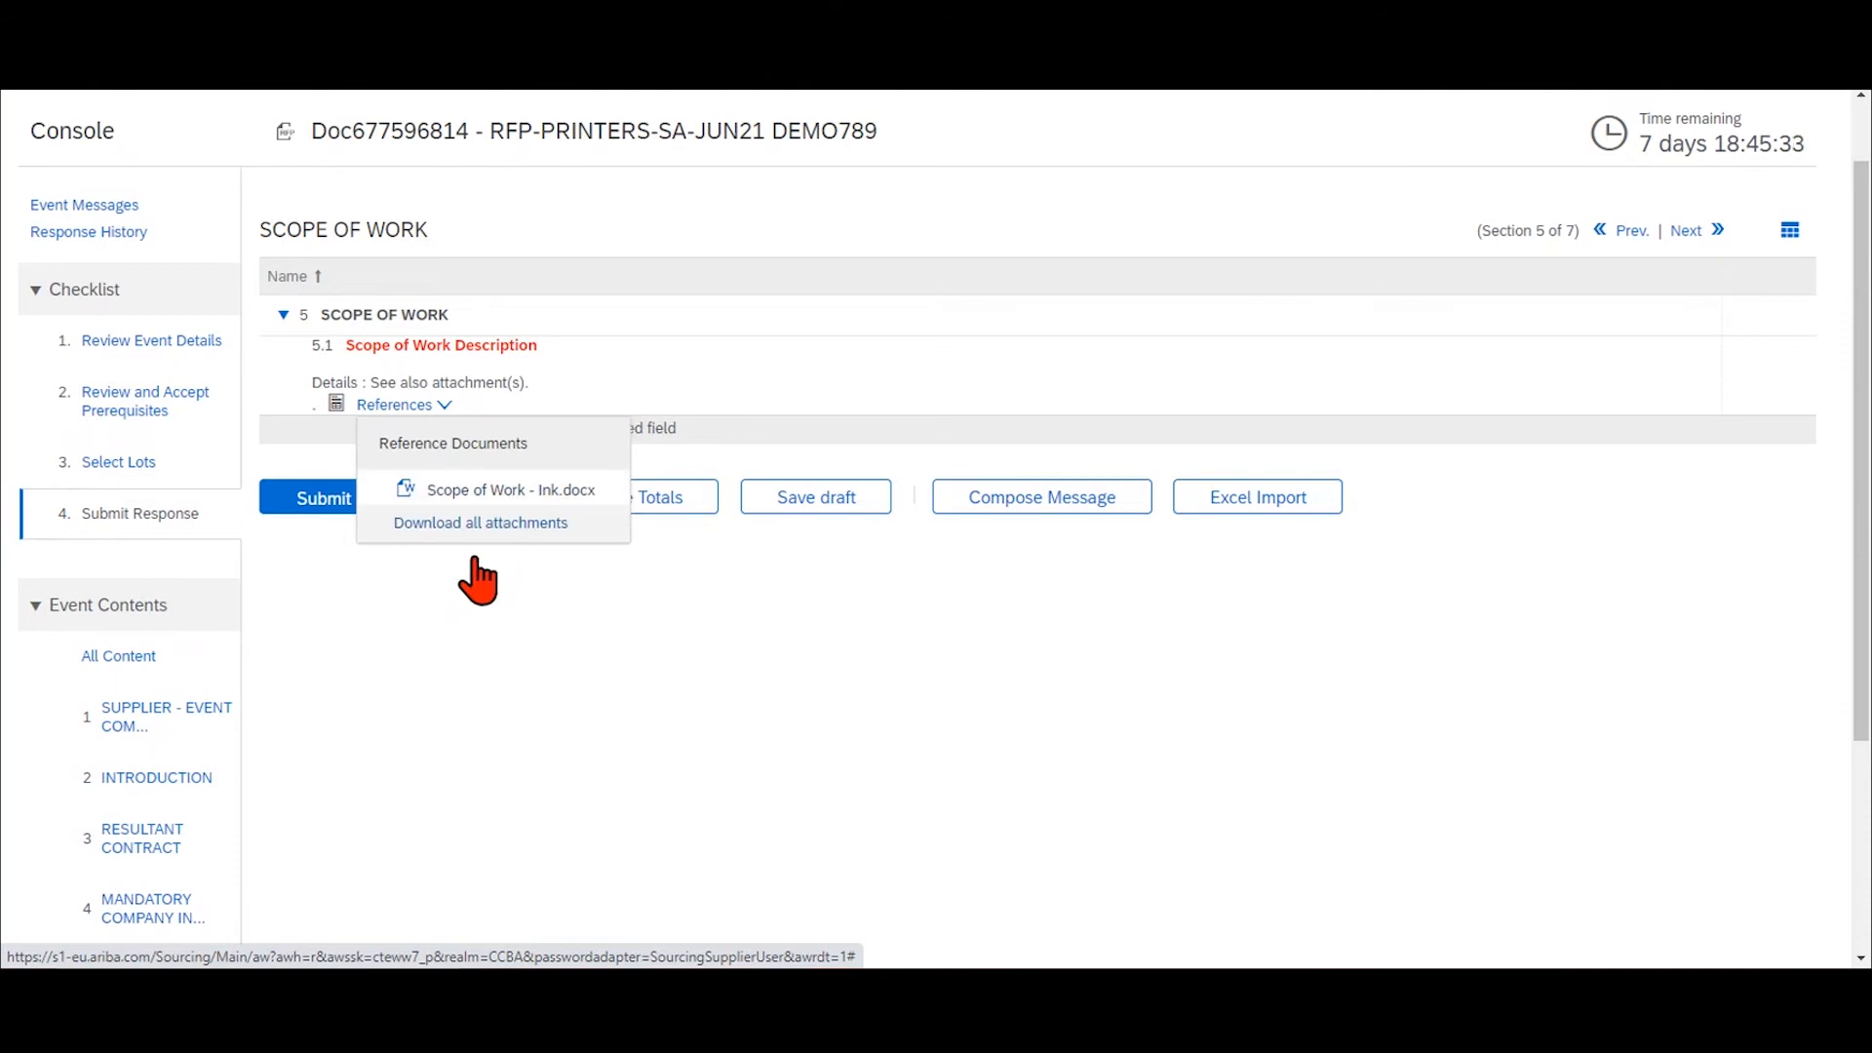
Open section 6, Evaluation Criteria, and answer Yes to item 6.1.1 on Quality Management System Certification.
scroll(156, 790, down, 3)
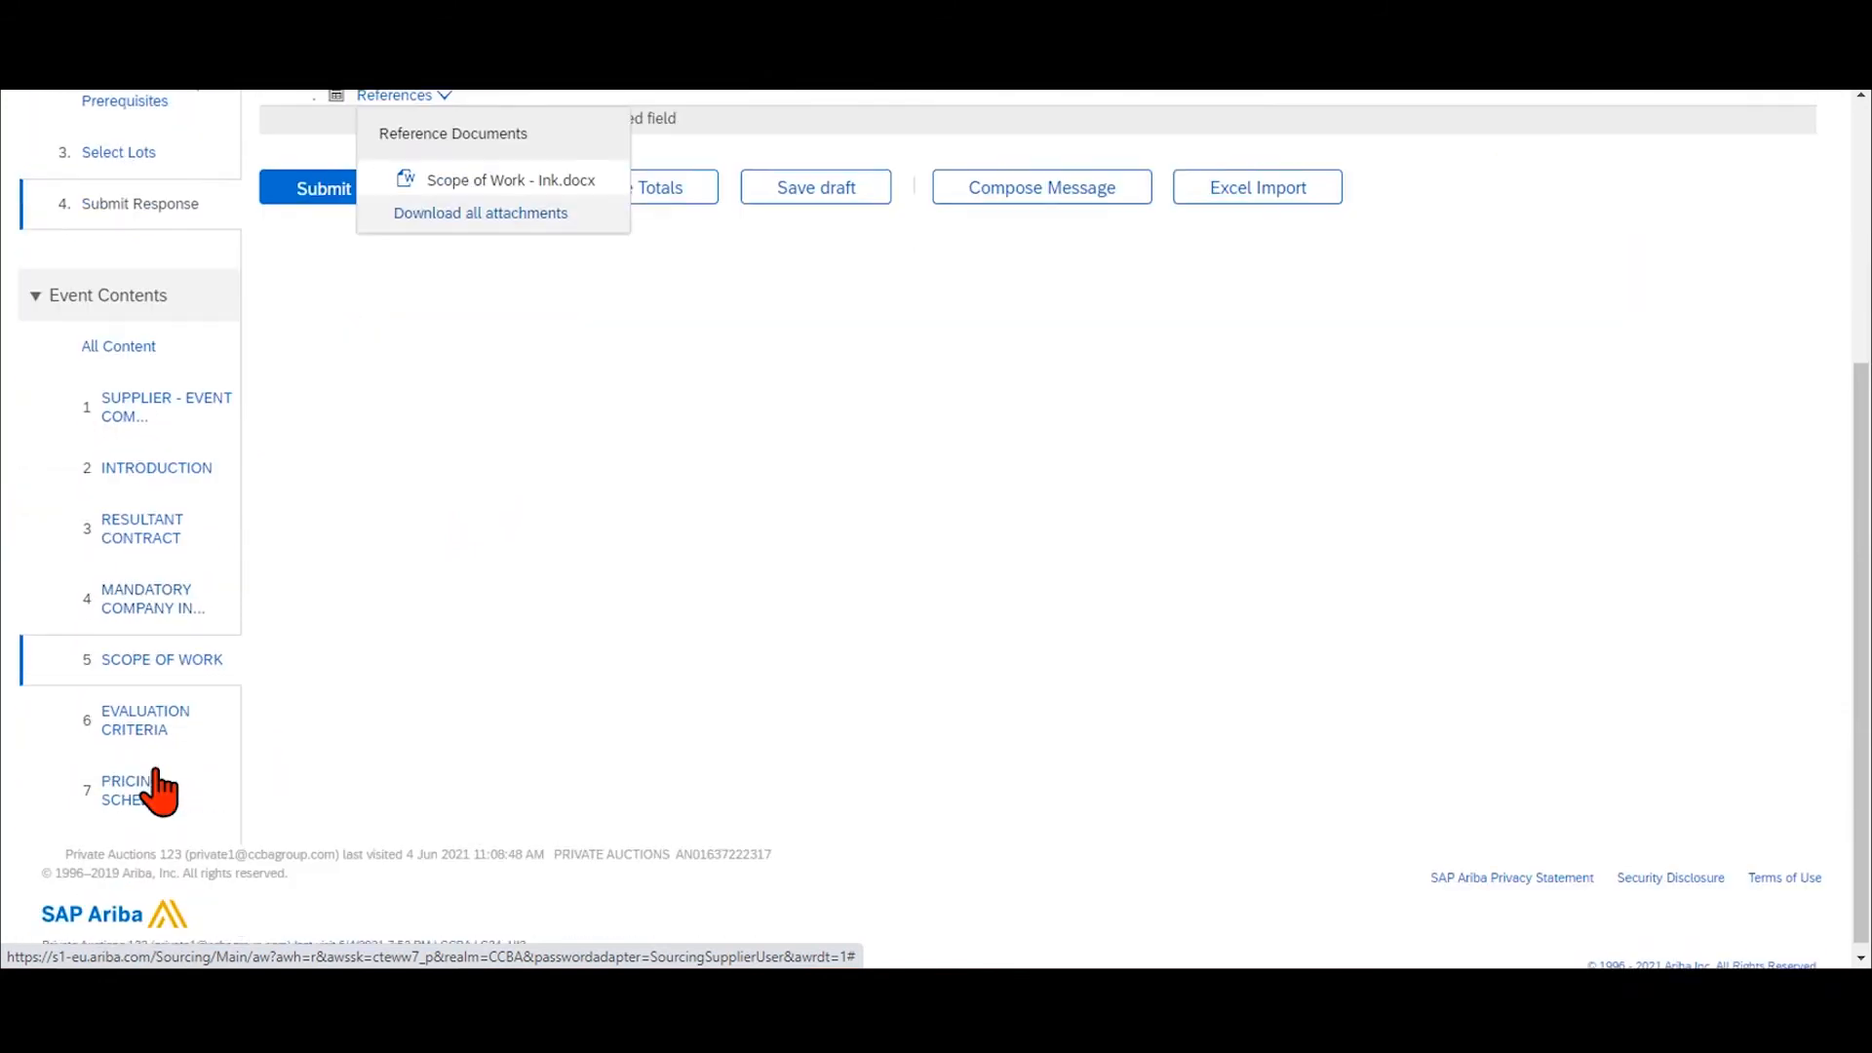
click(133, 719)
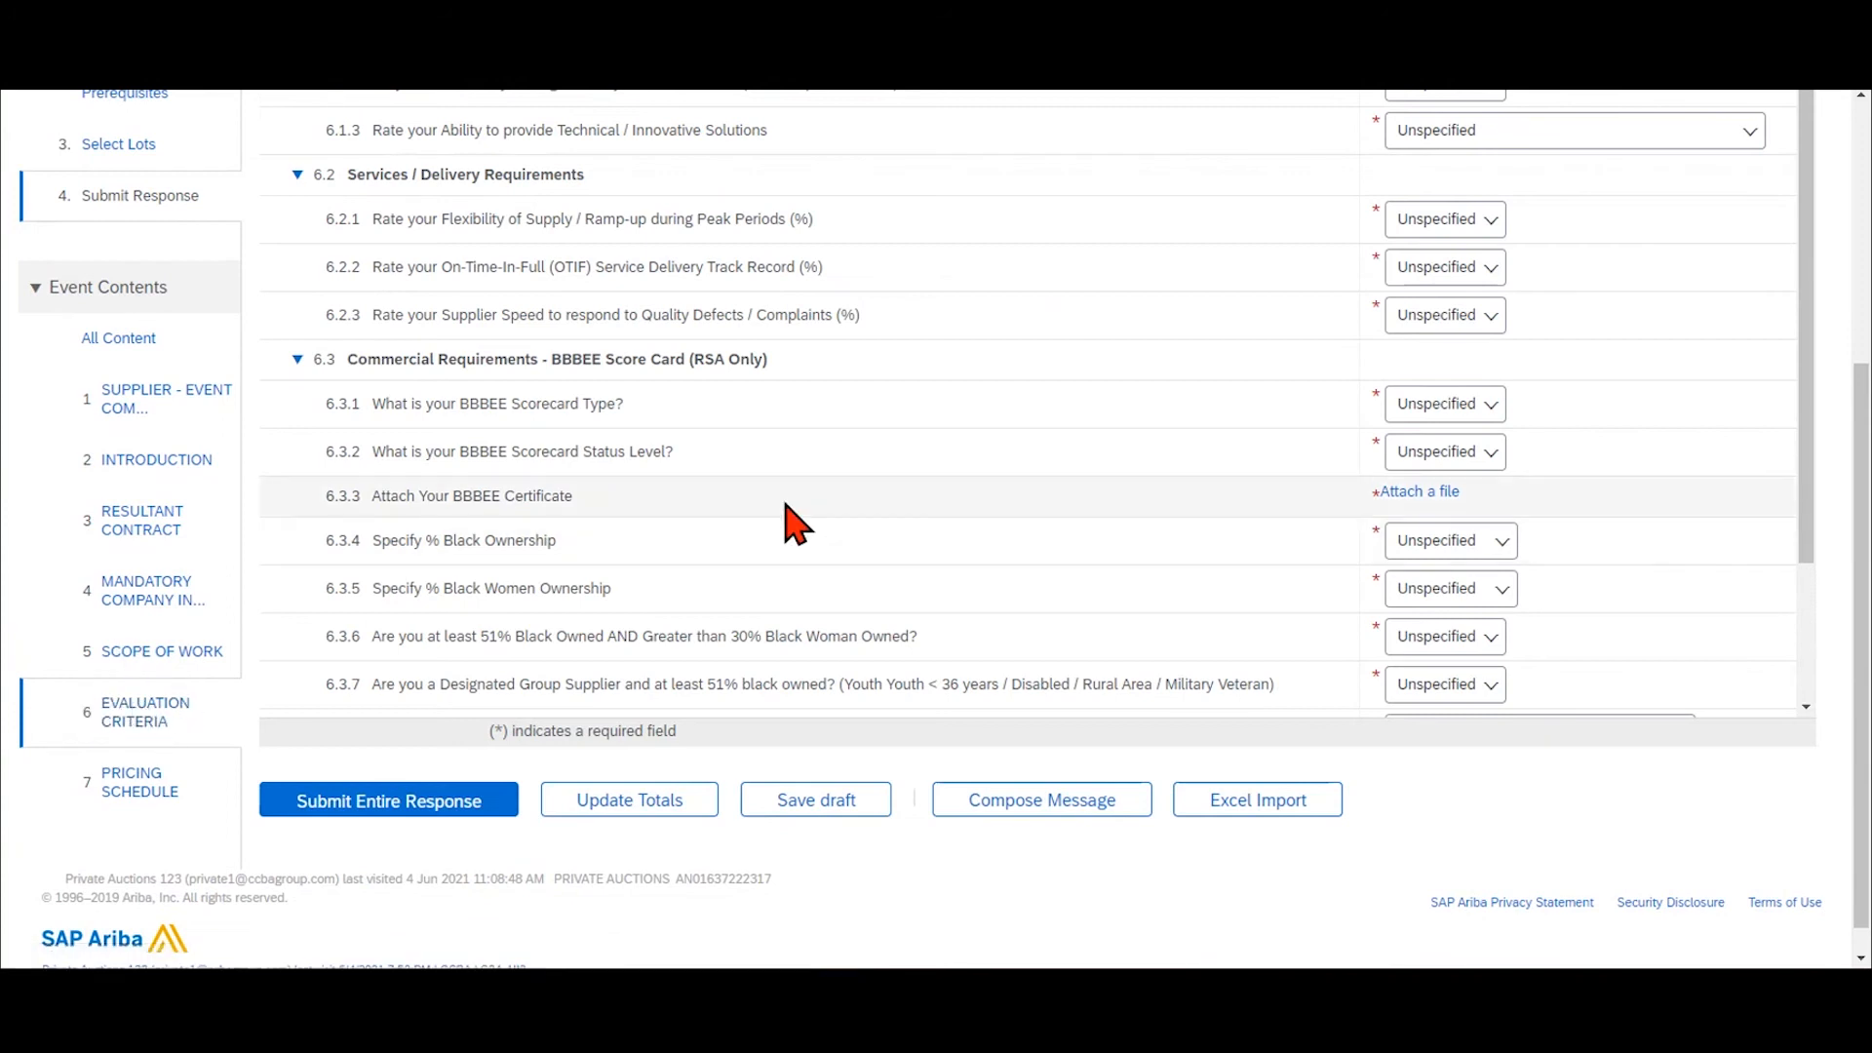
scroll(784, 523, up, 4)
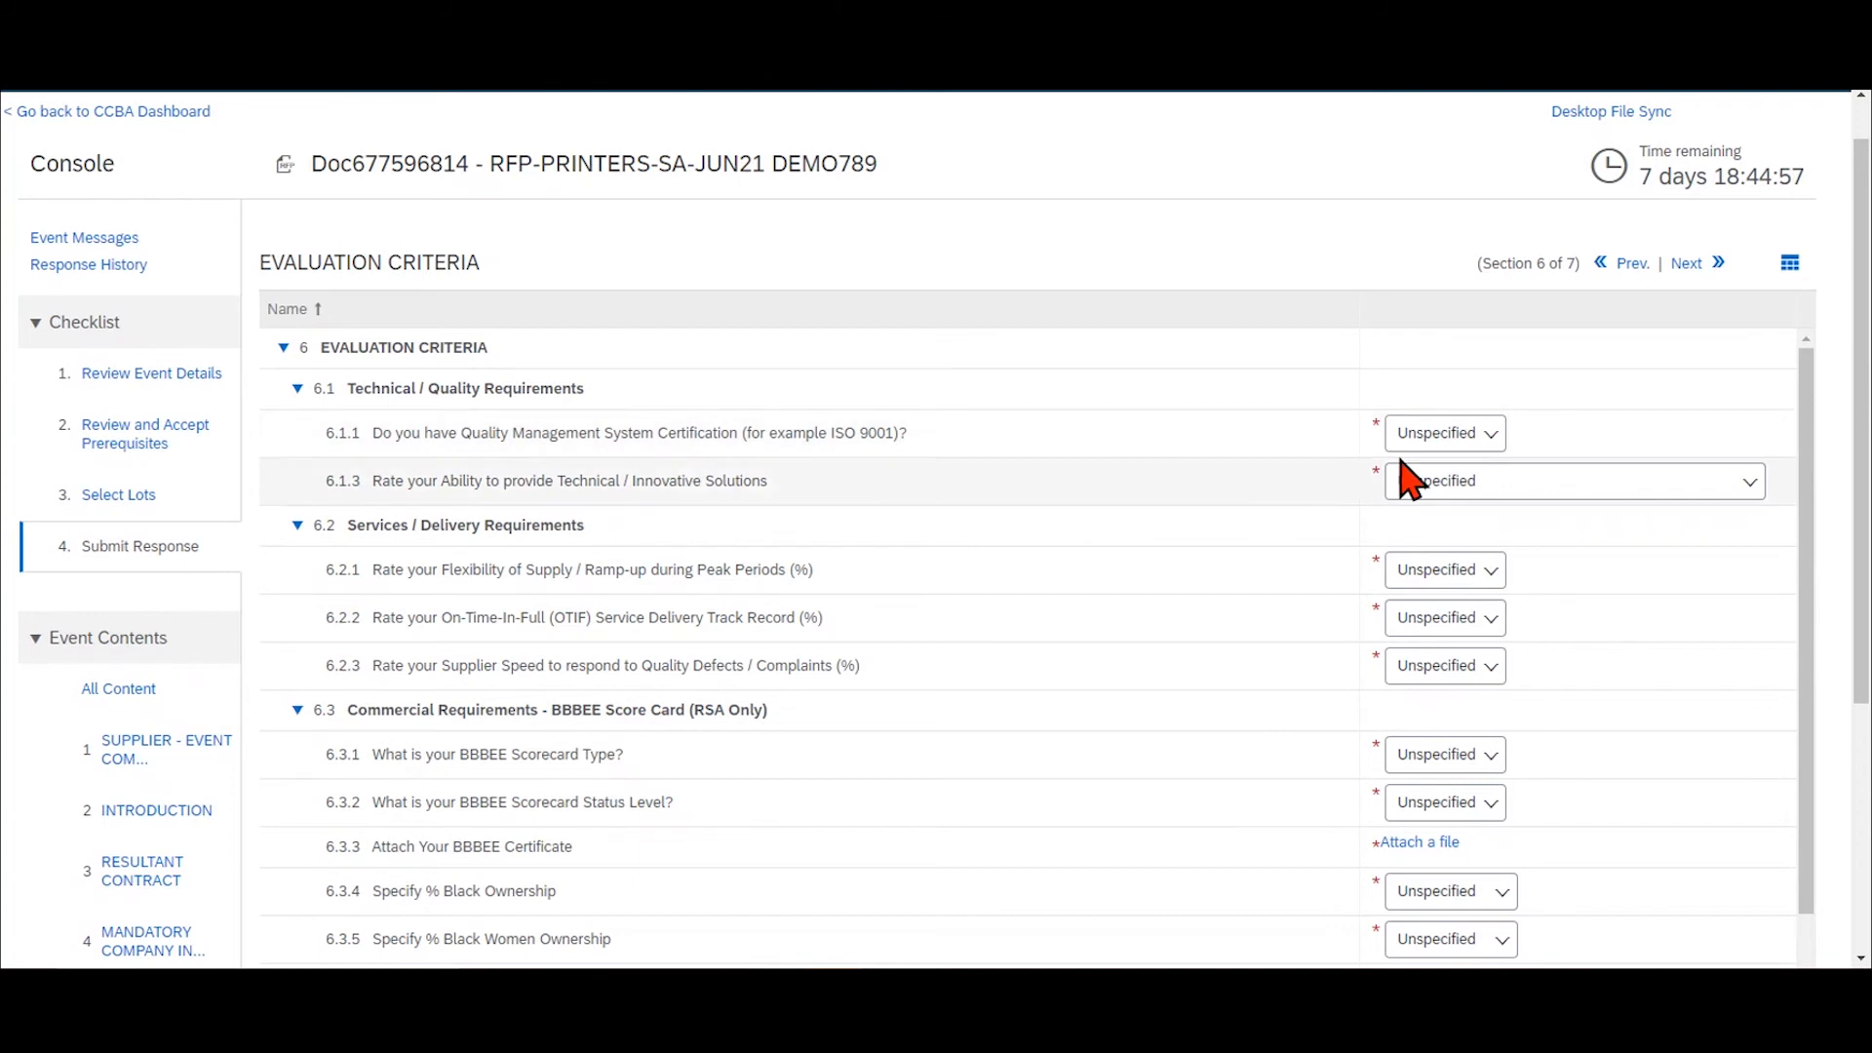
click(1489, 436)
click(1443, 480)
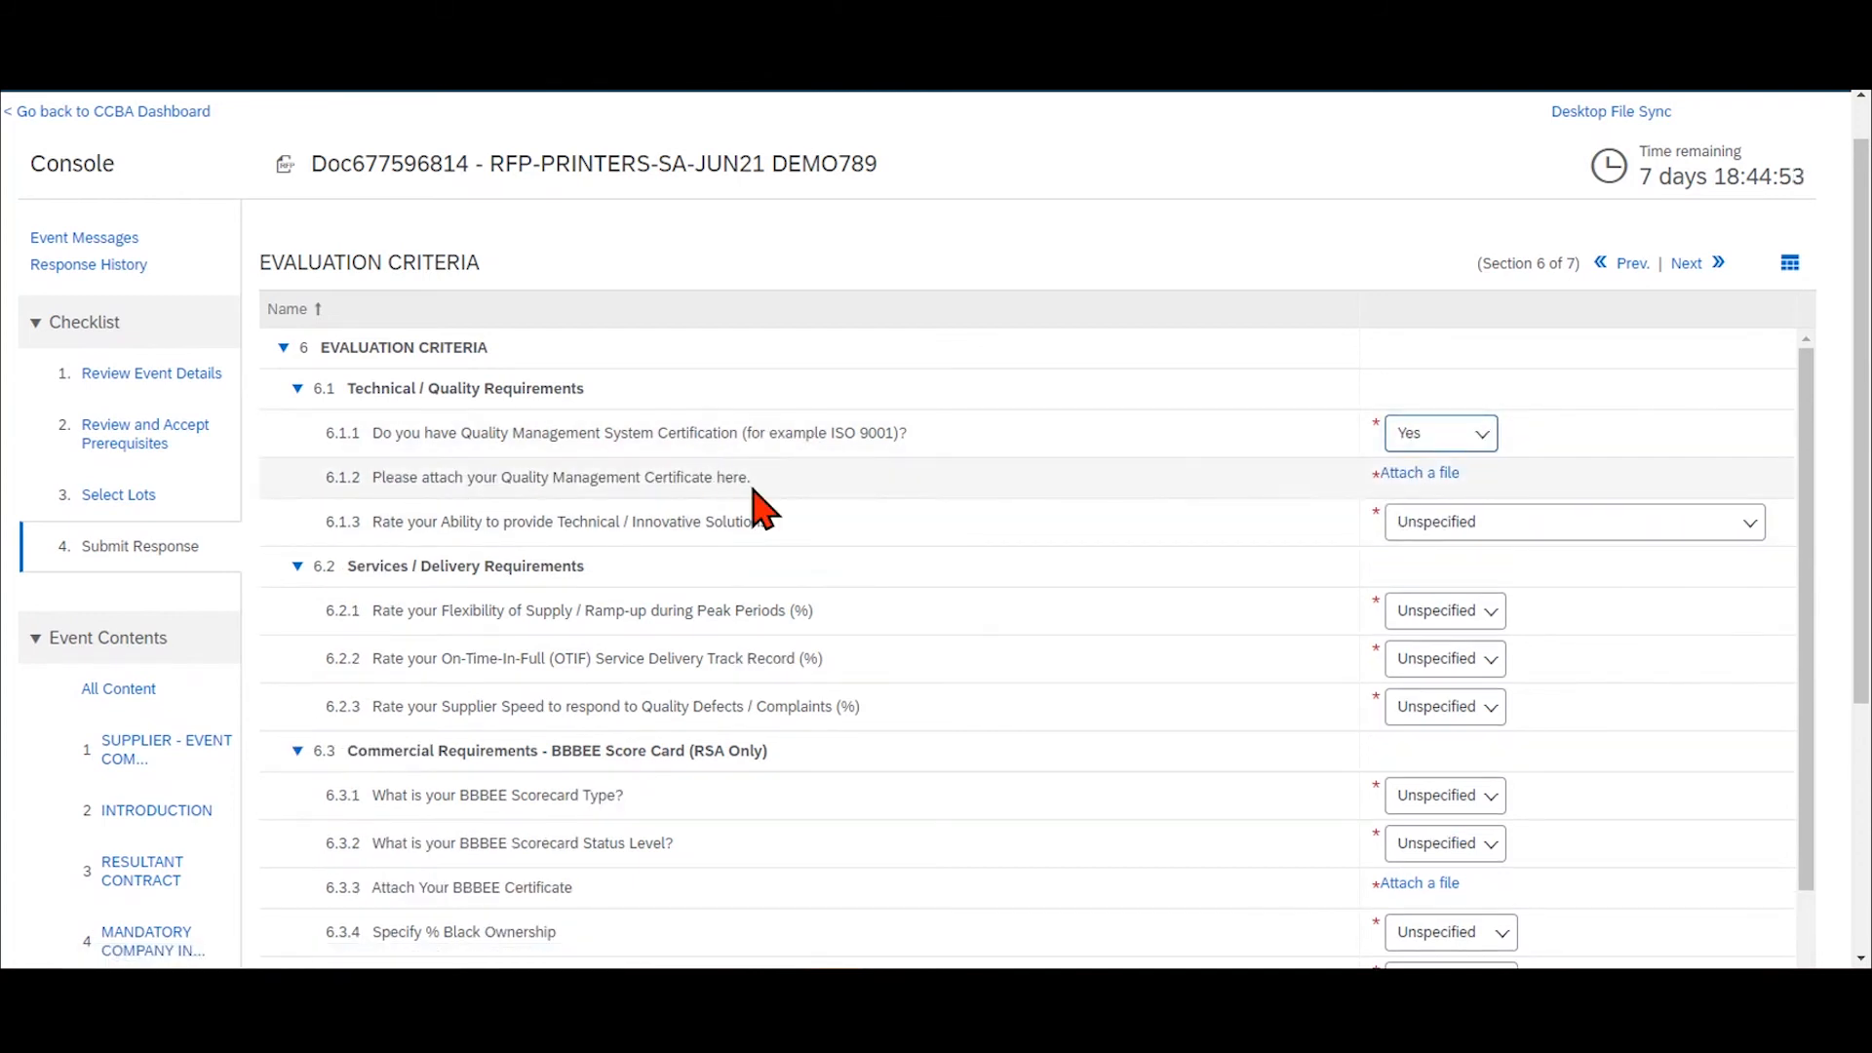
Attach Ariba Test Excel 1 as the 6.1.2 Quality Management Certificate and answer 6.1.3 with "Continuous Improvement is part of our Way of Work".
click(1401, 476)
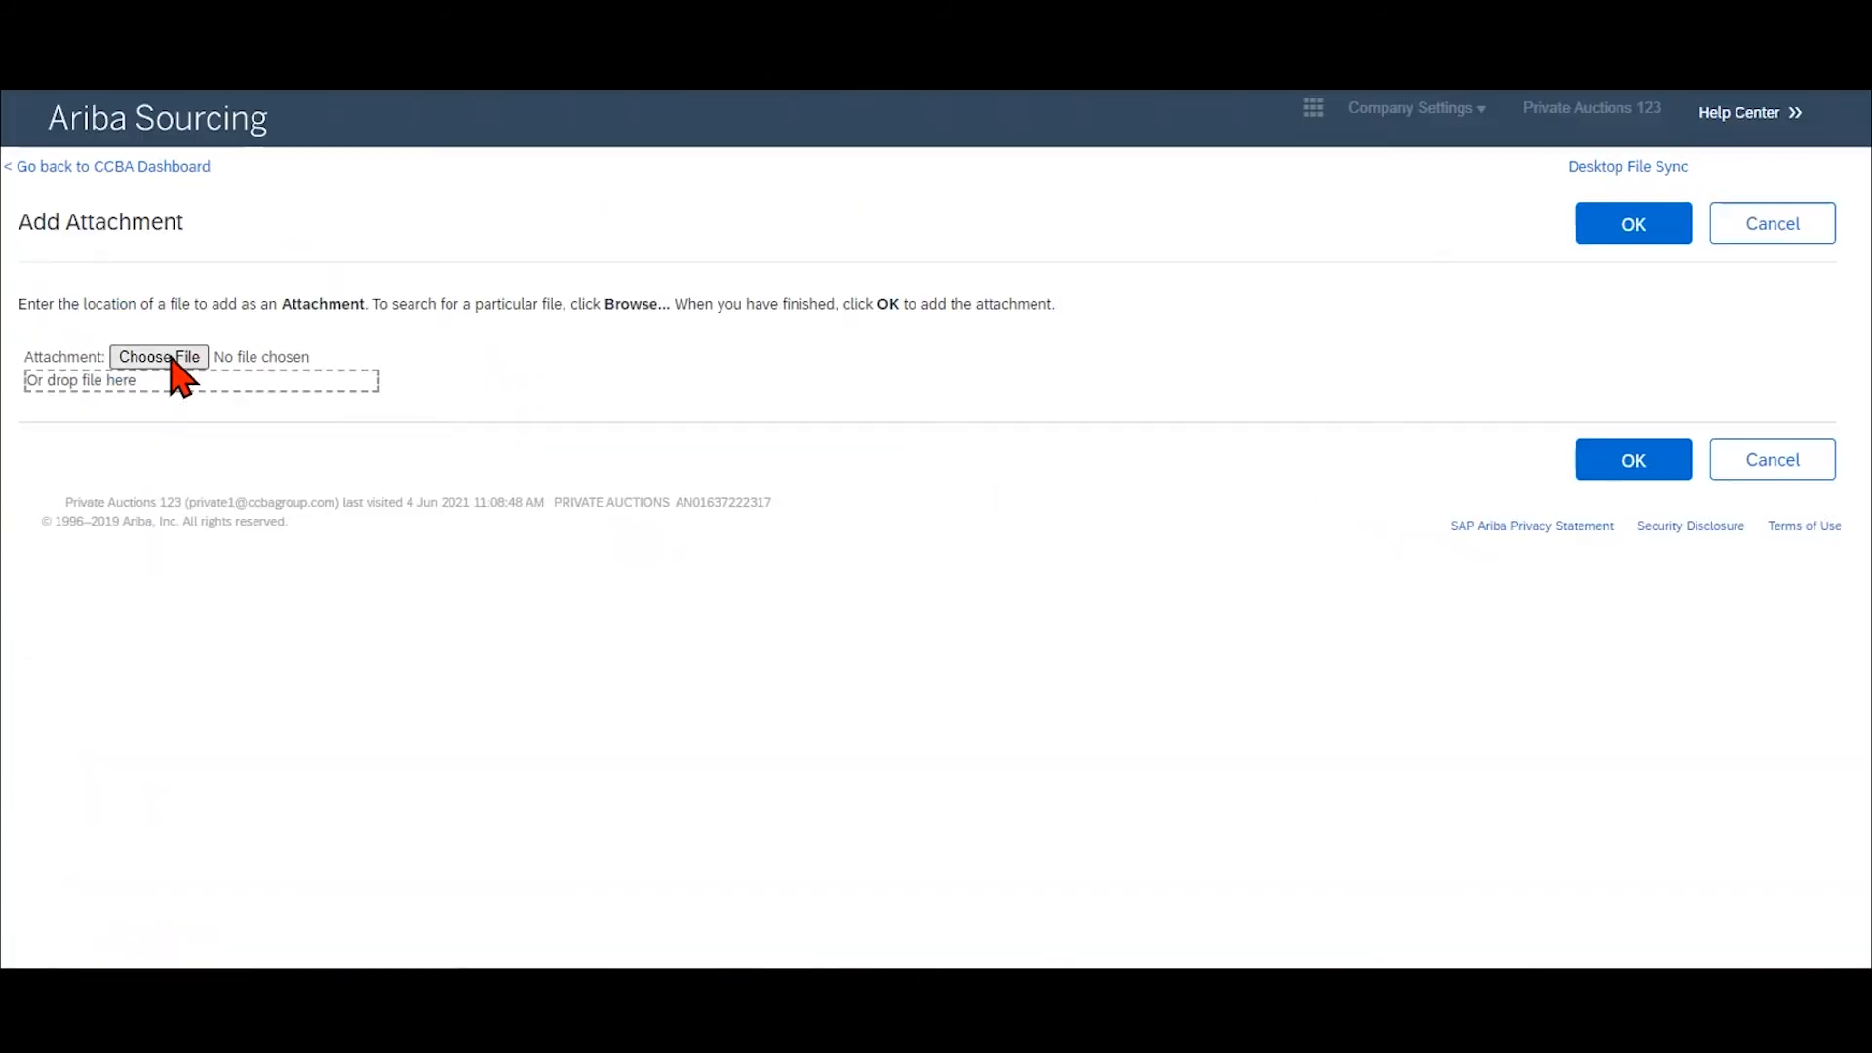
click(172, 359)
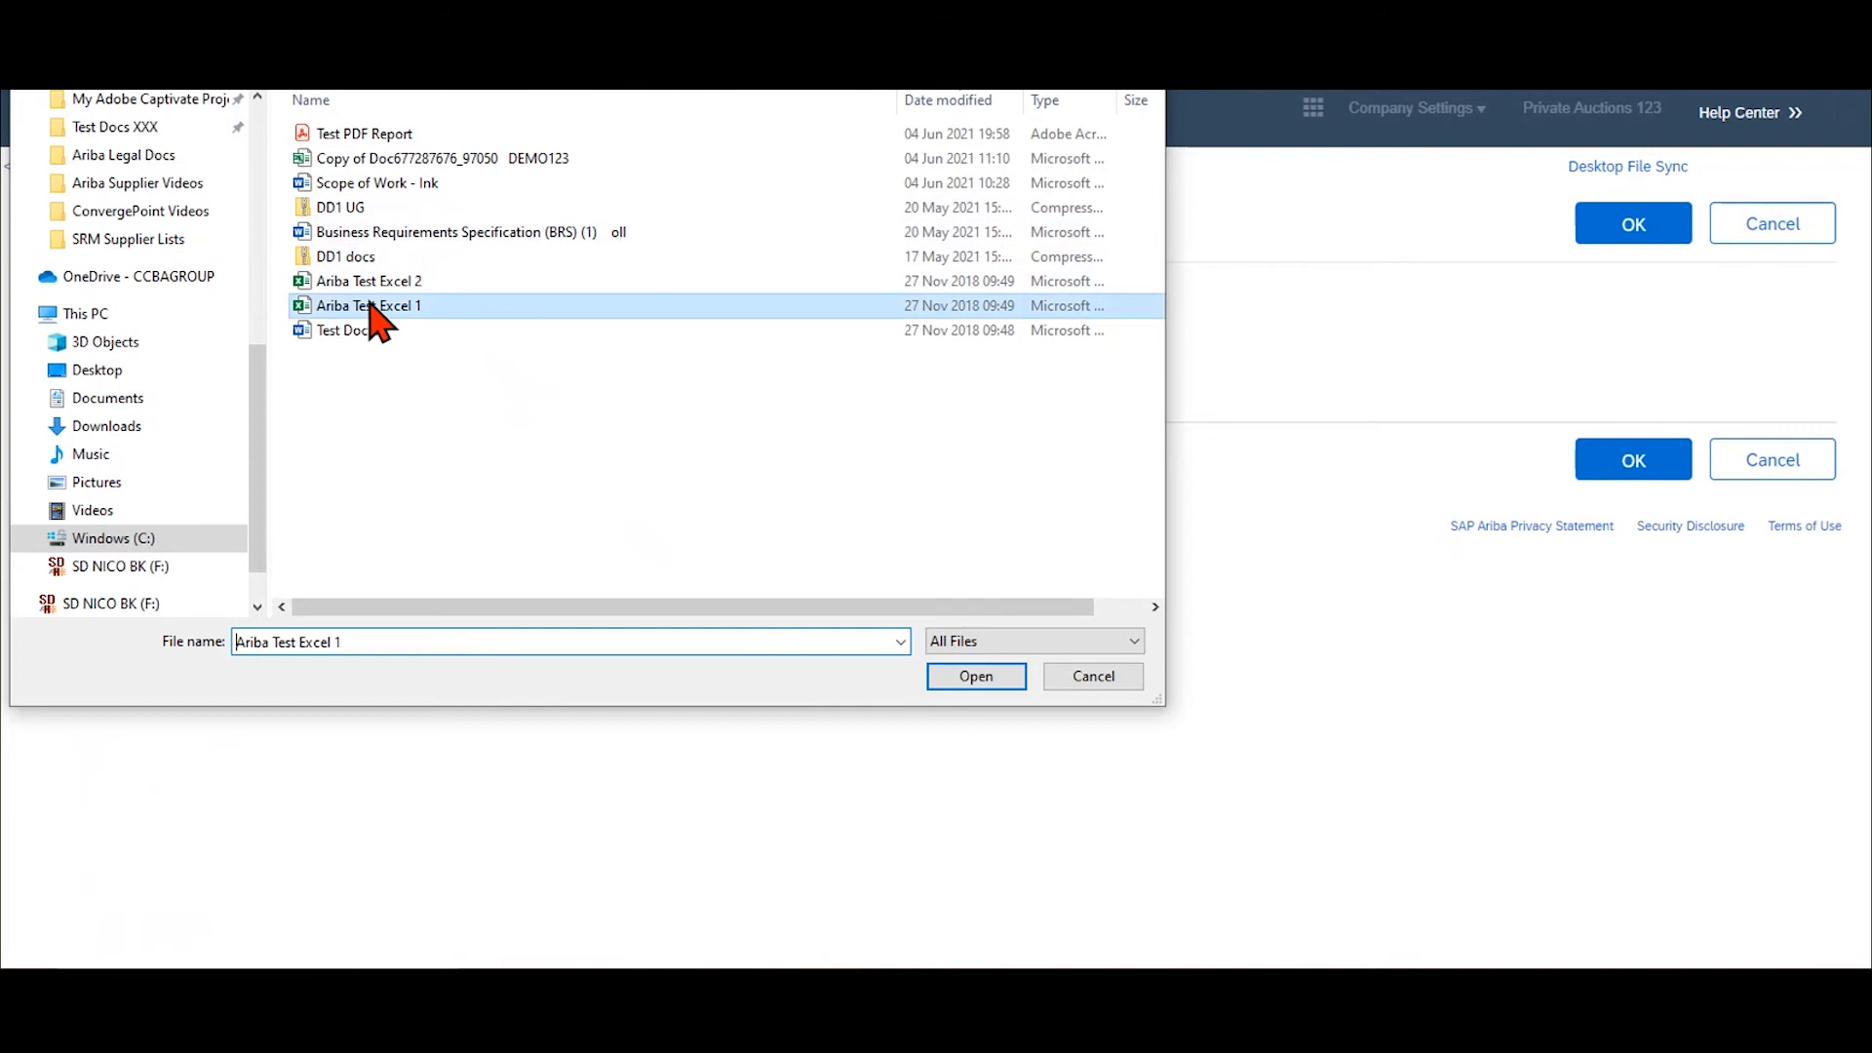
double_click(370, 305)
click(1633, 466)
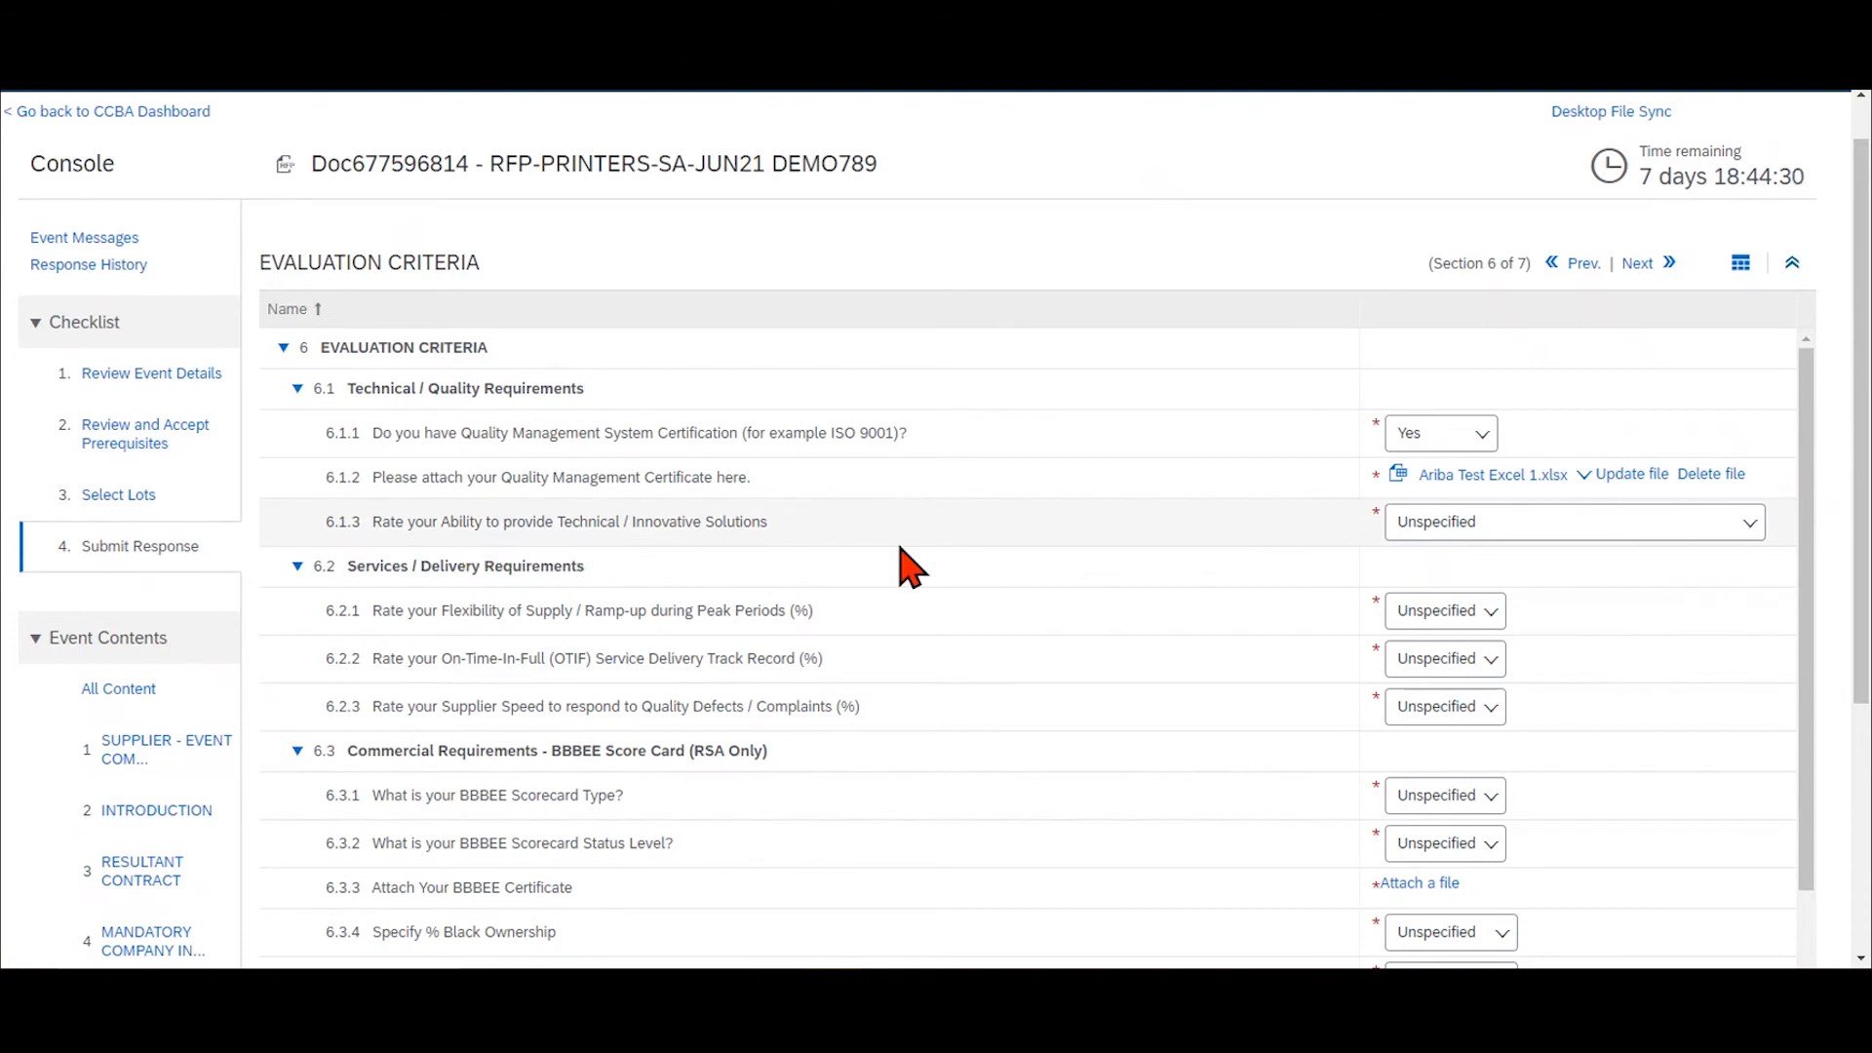
click(1748, 531)
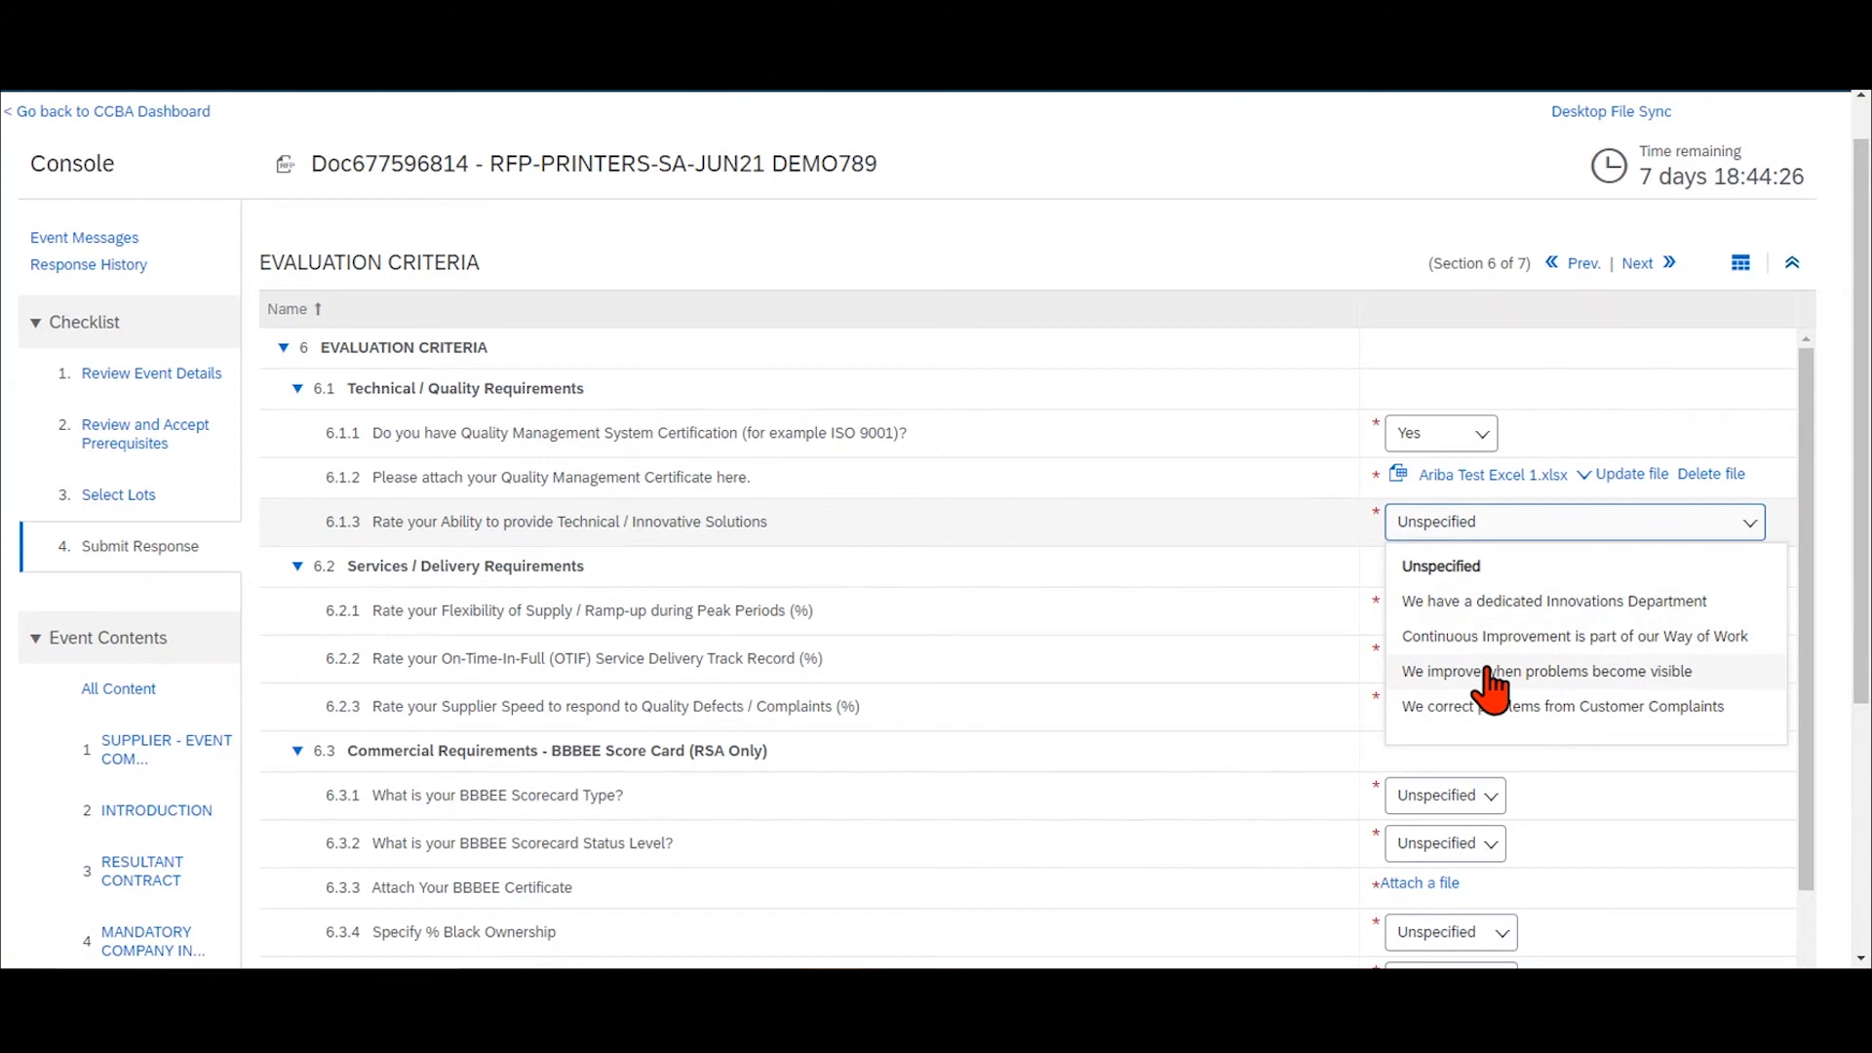
click(1469, 639)
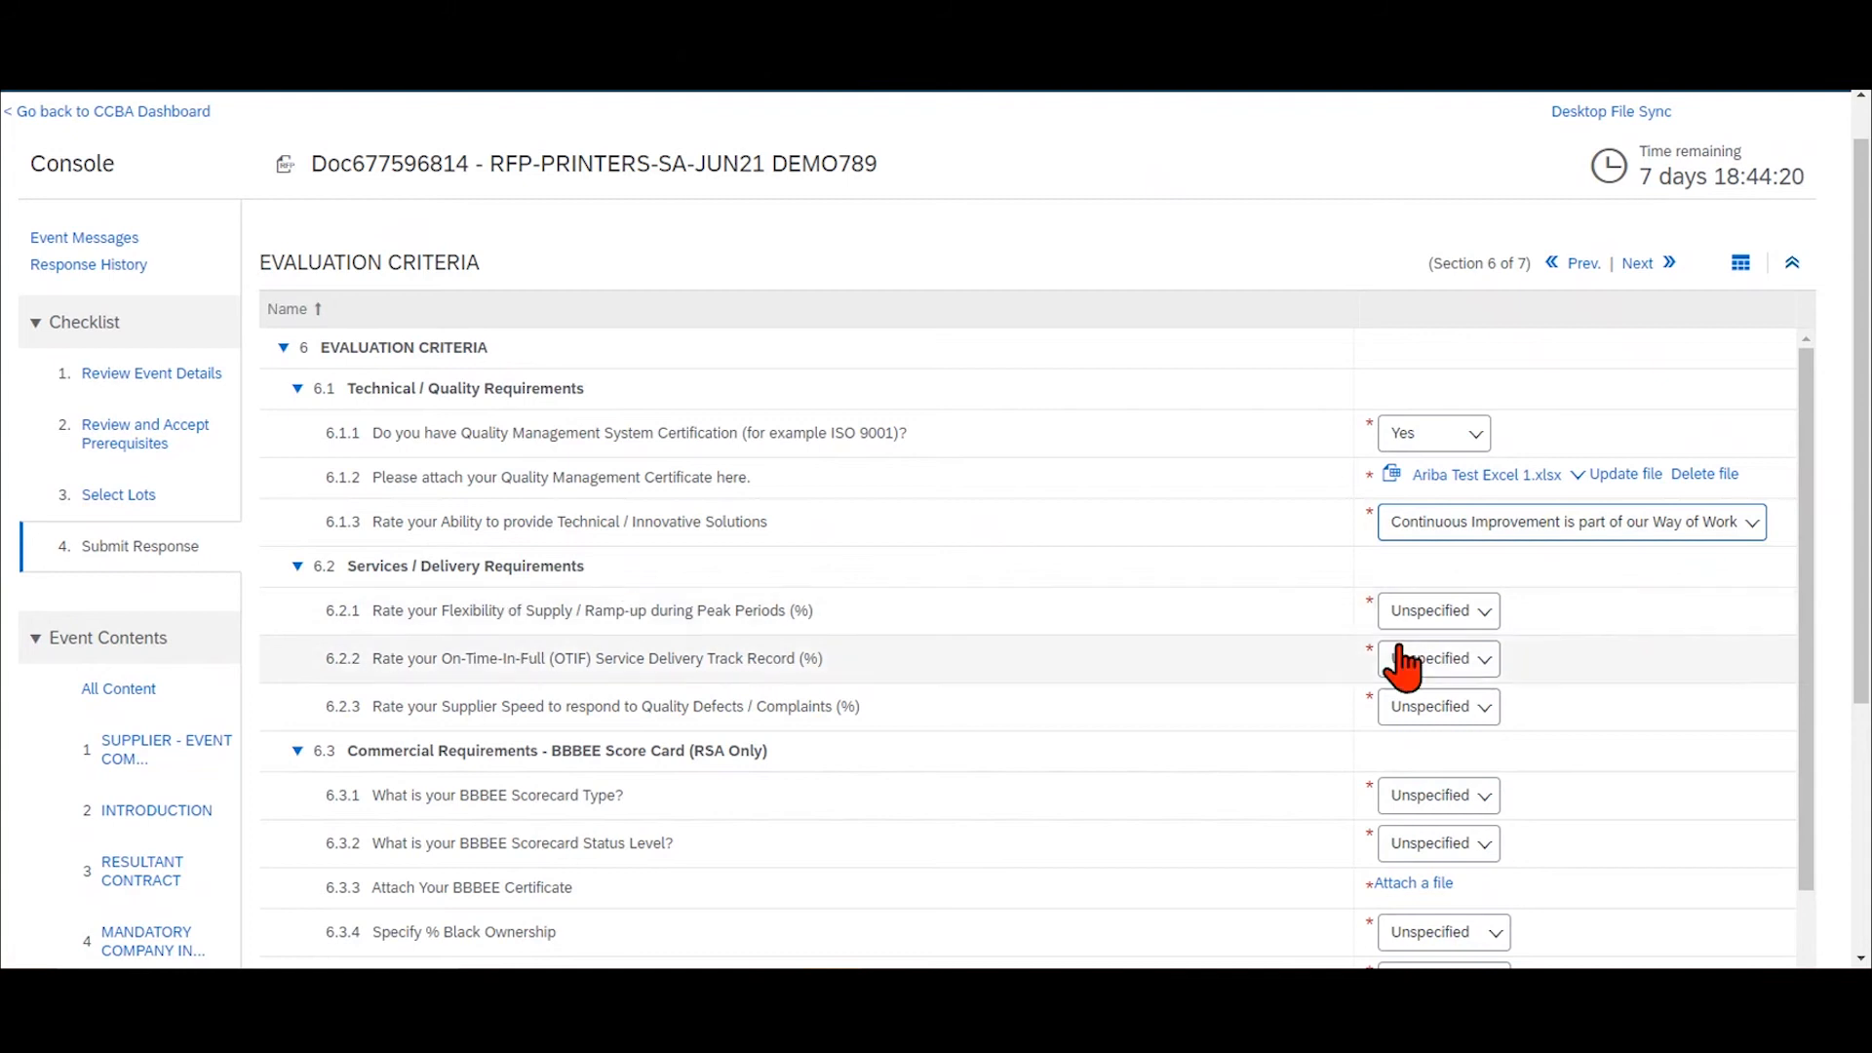
Rate the 6.2 Services / Delivery Requirements: supply flexibility + 10%, OTIF track record 90 - 94%, defect response speed 2 - 3 days.
click(1484, 614)
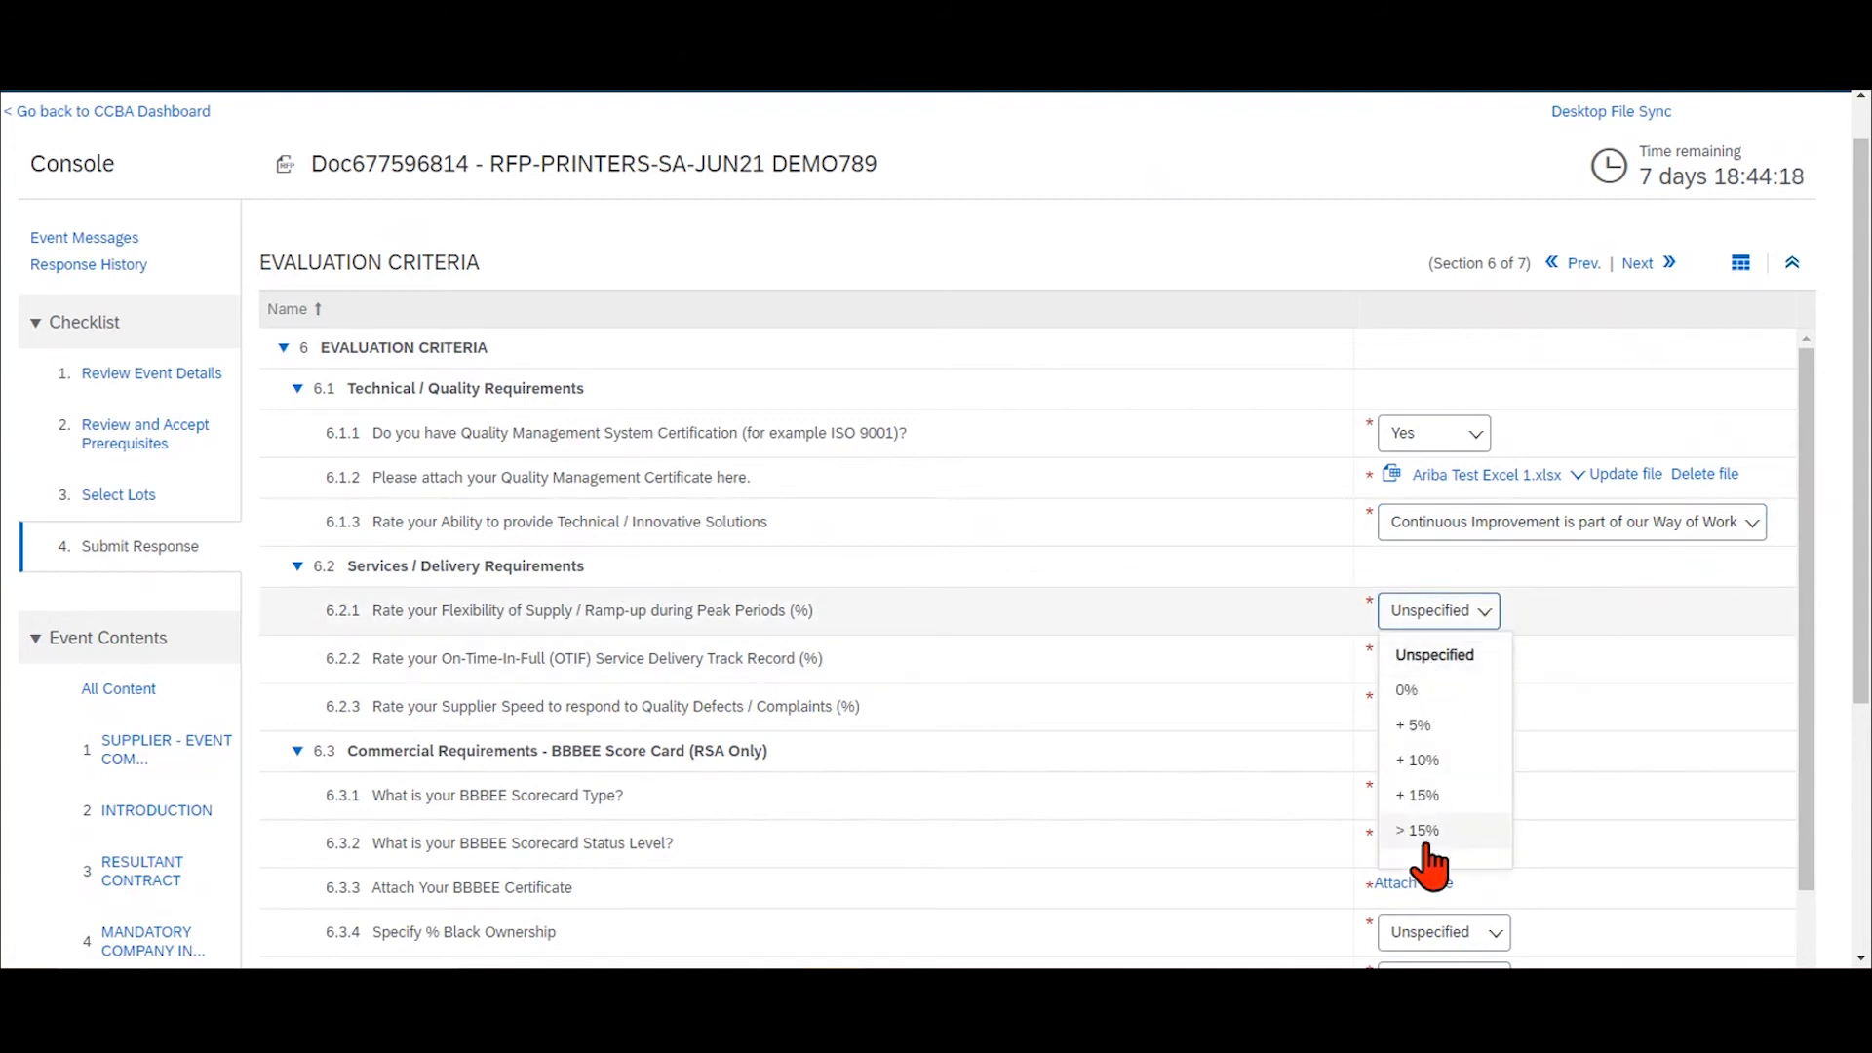
click(1419, 761)
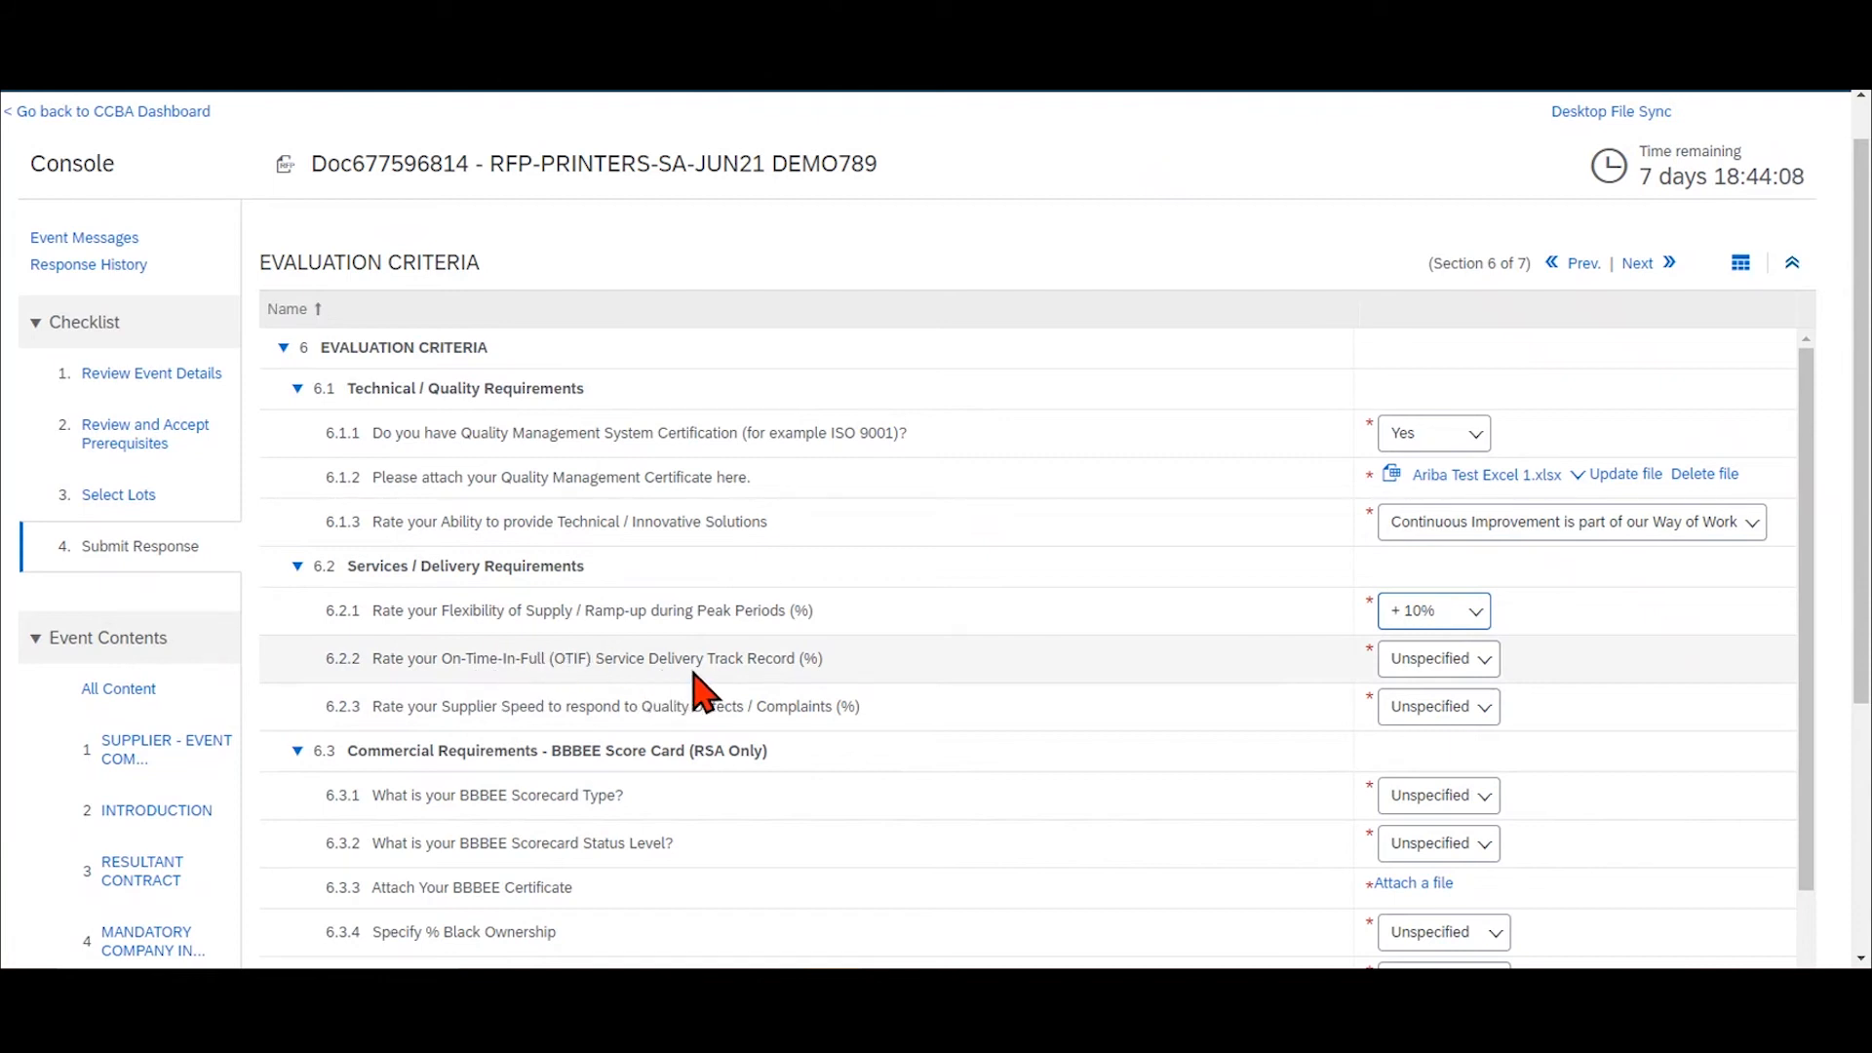
click(1484, 661)
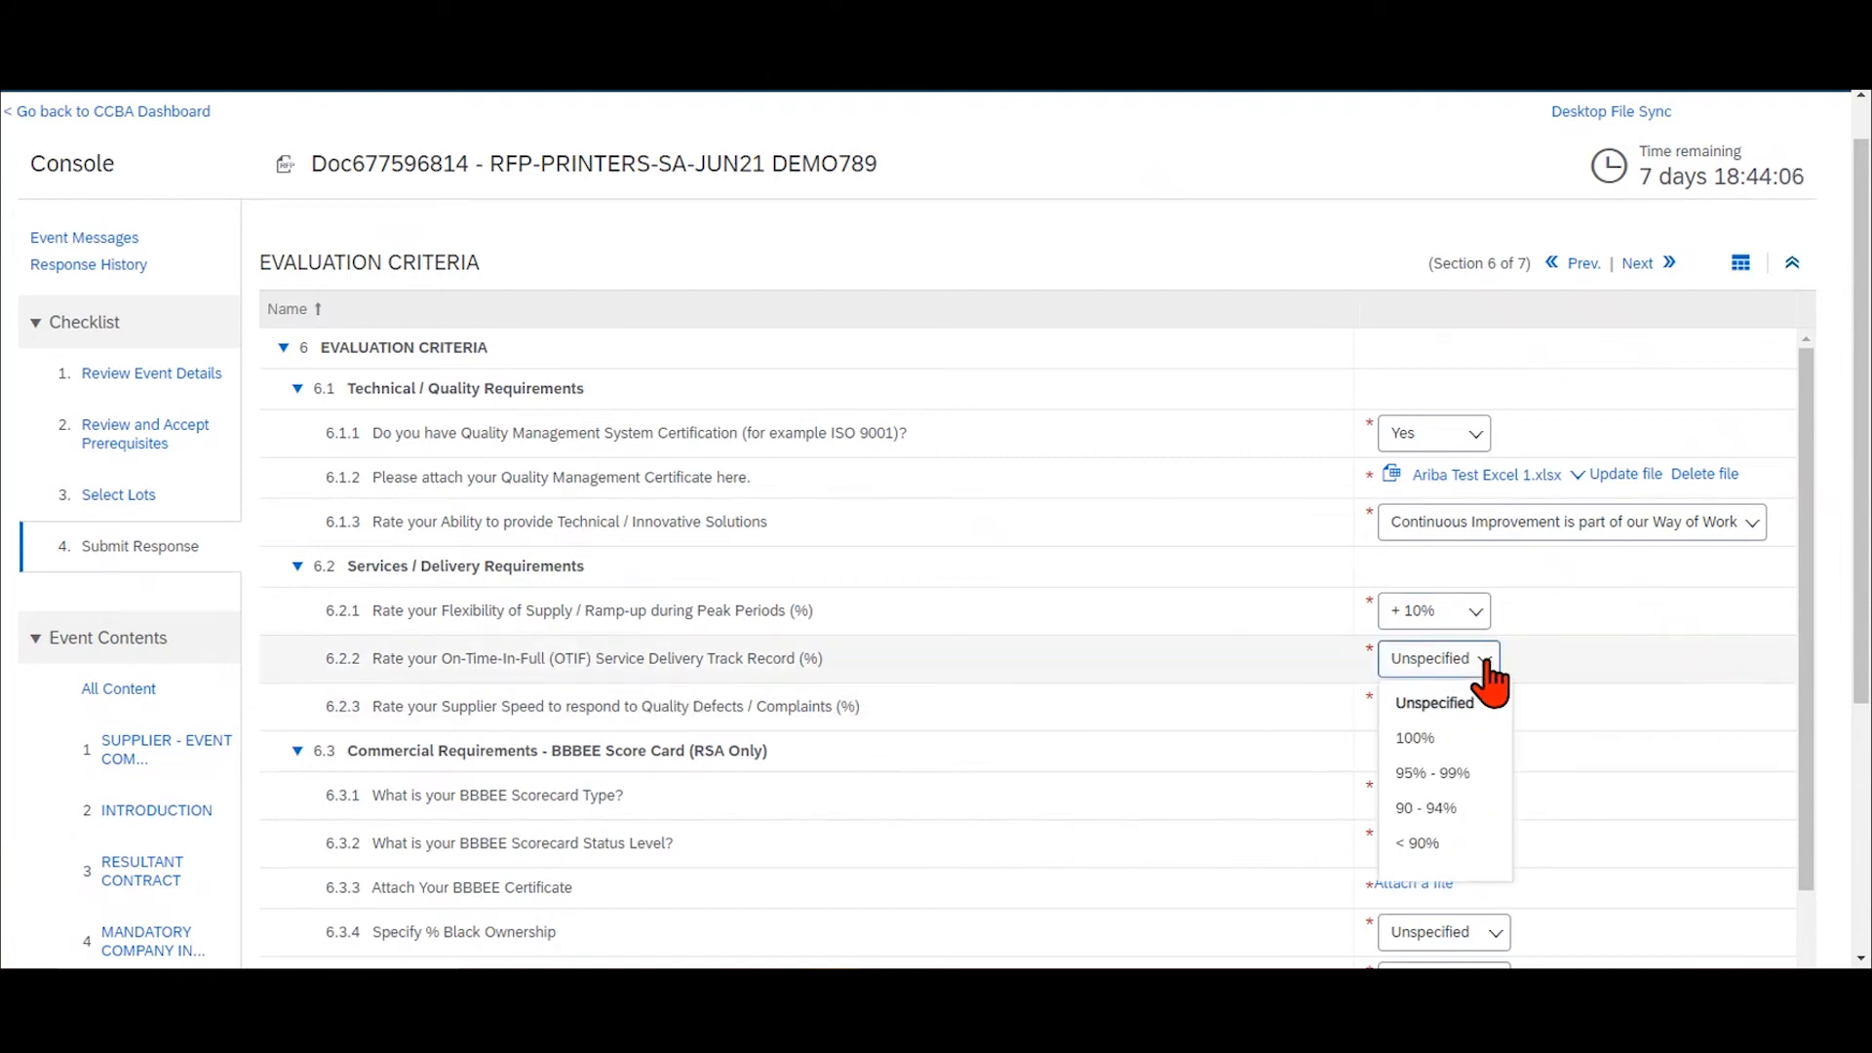
click(1429, 807)
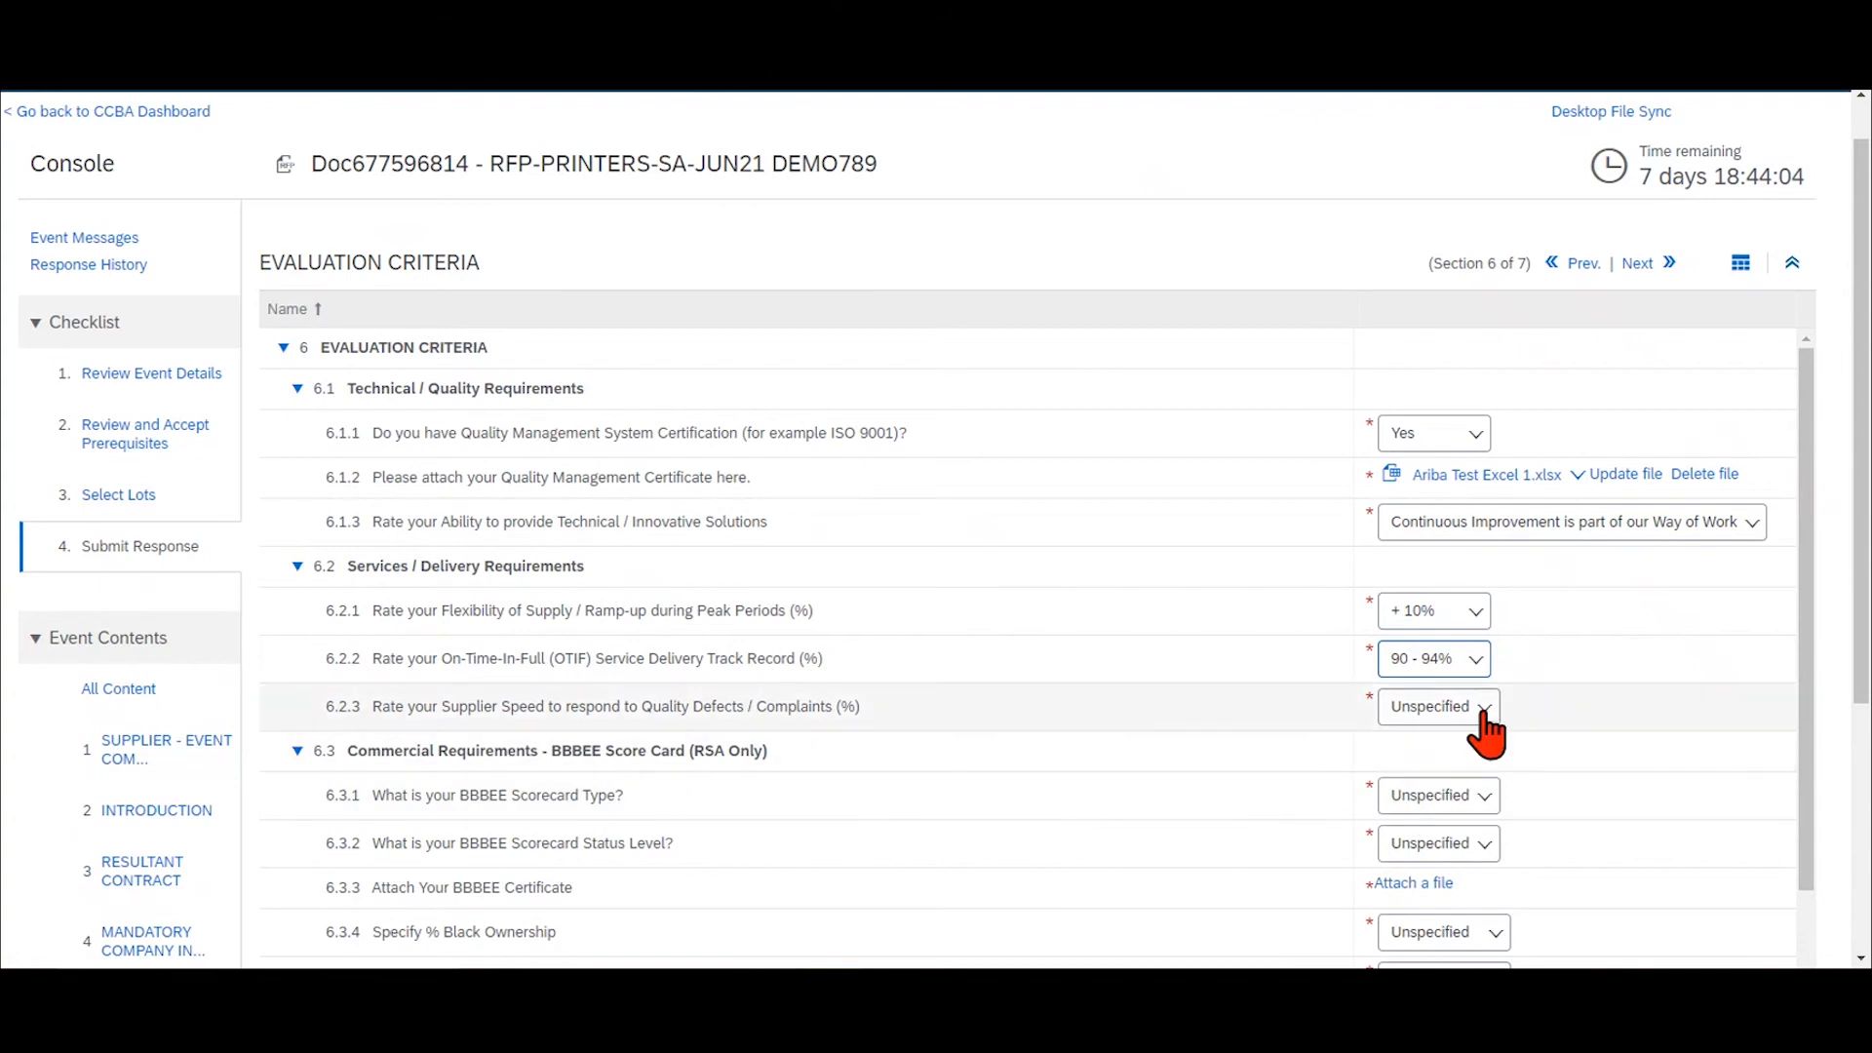
click(1486, 737)
click(1447, 821)
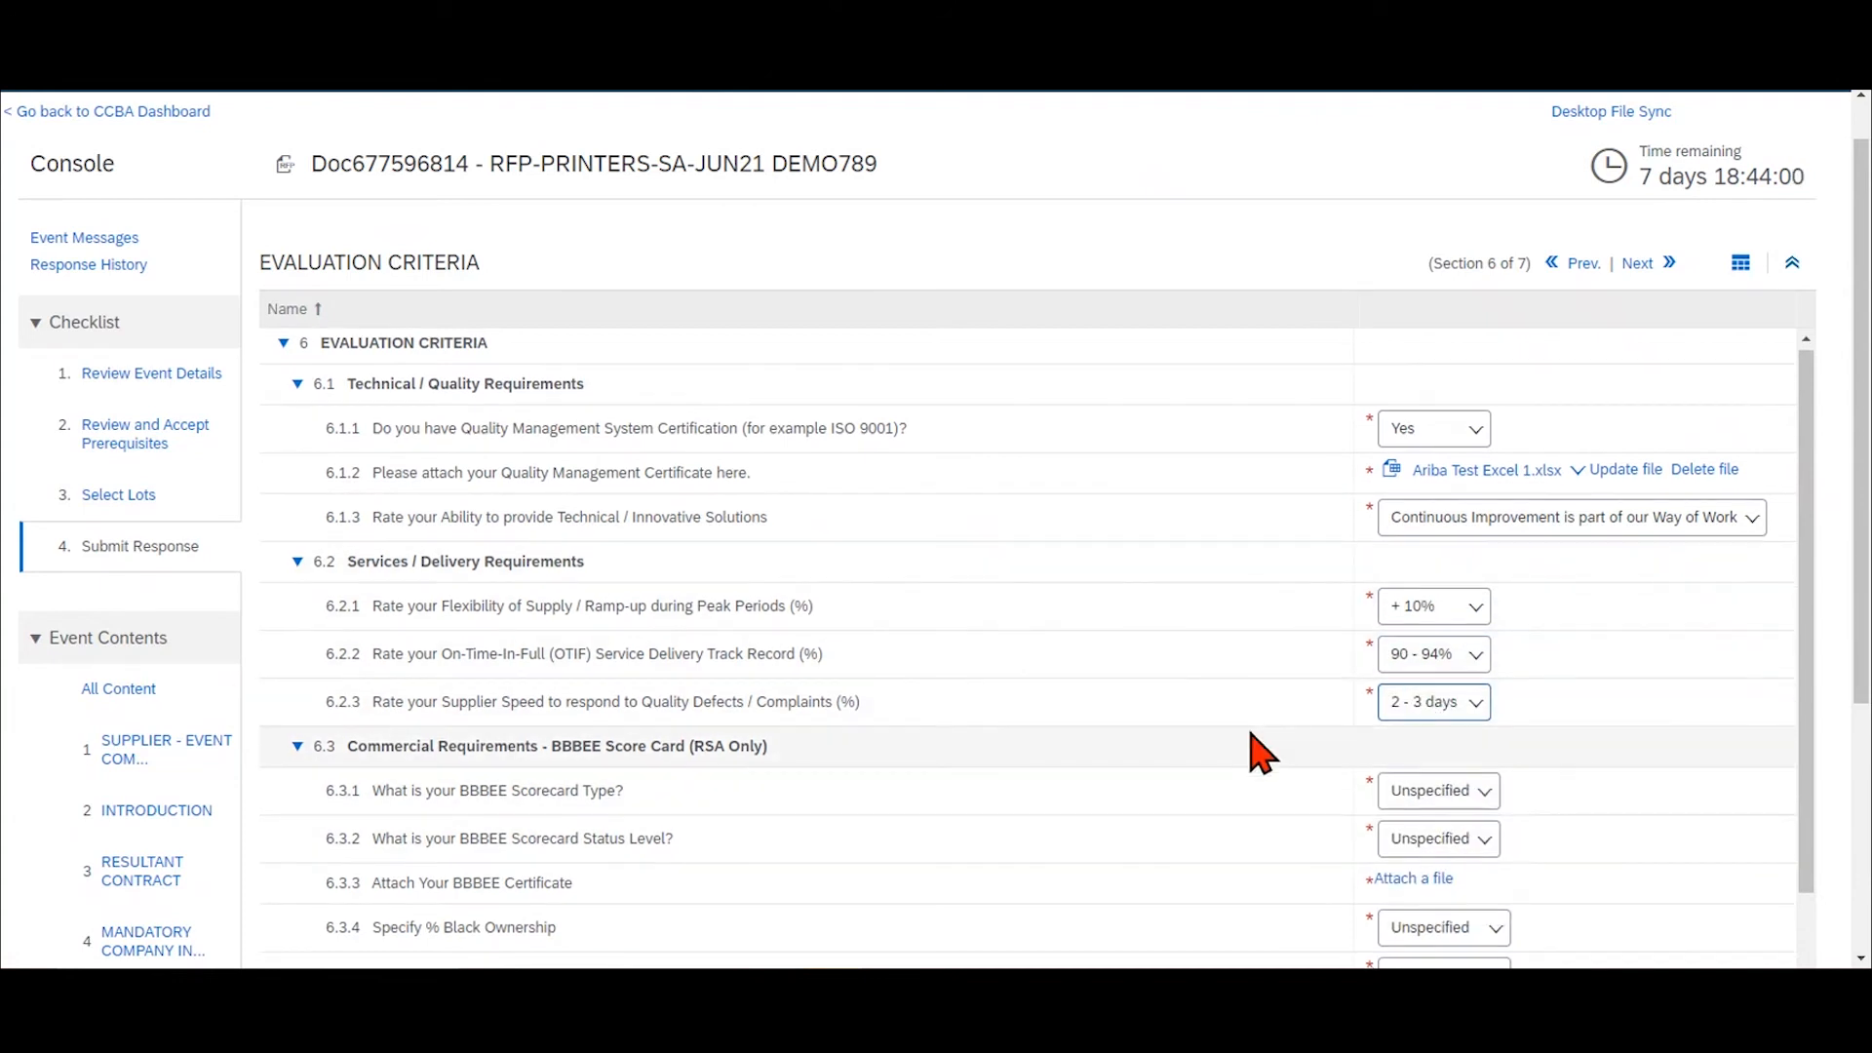
Set the BBBEE Scorecard Type in 6.3.1 to QSE and the Status Level in 6.3.2 to 2.
scroll(1261, 752, down, 3)
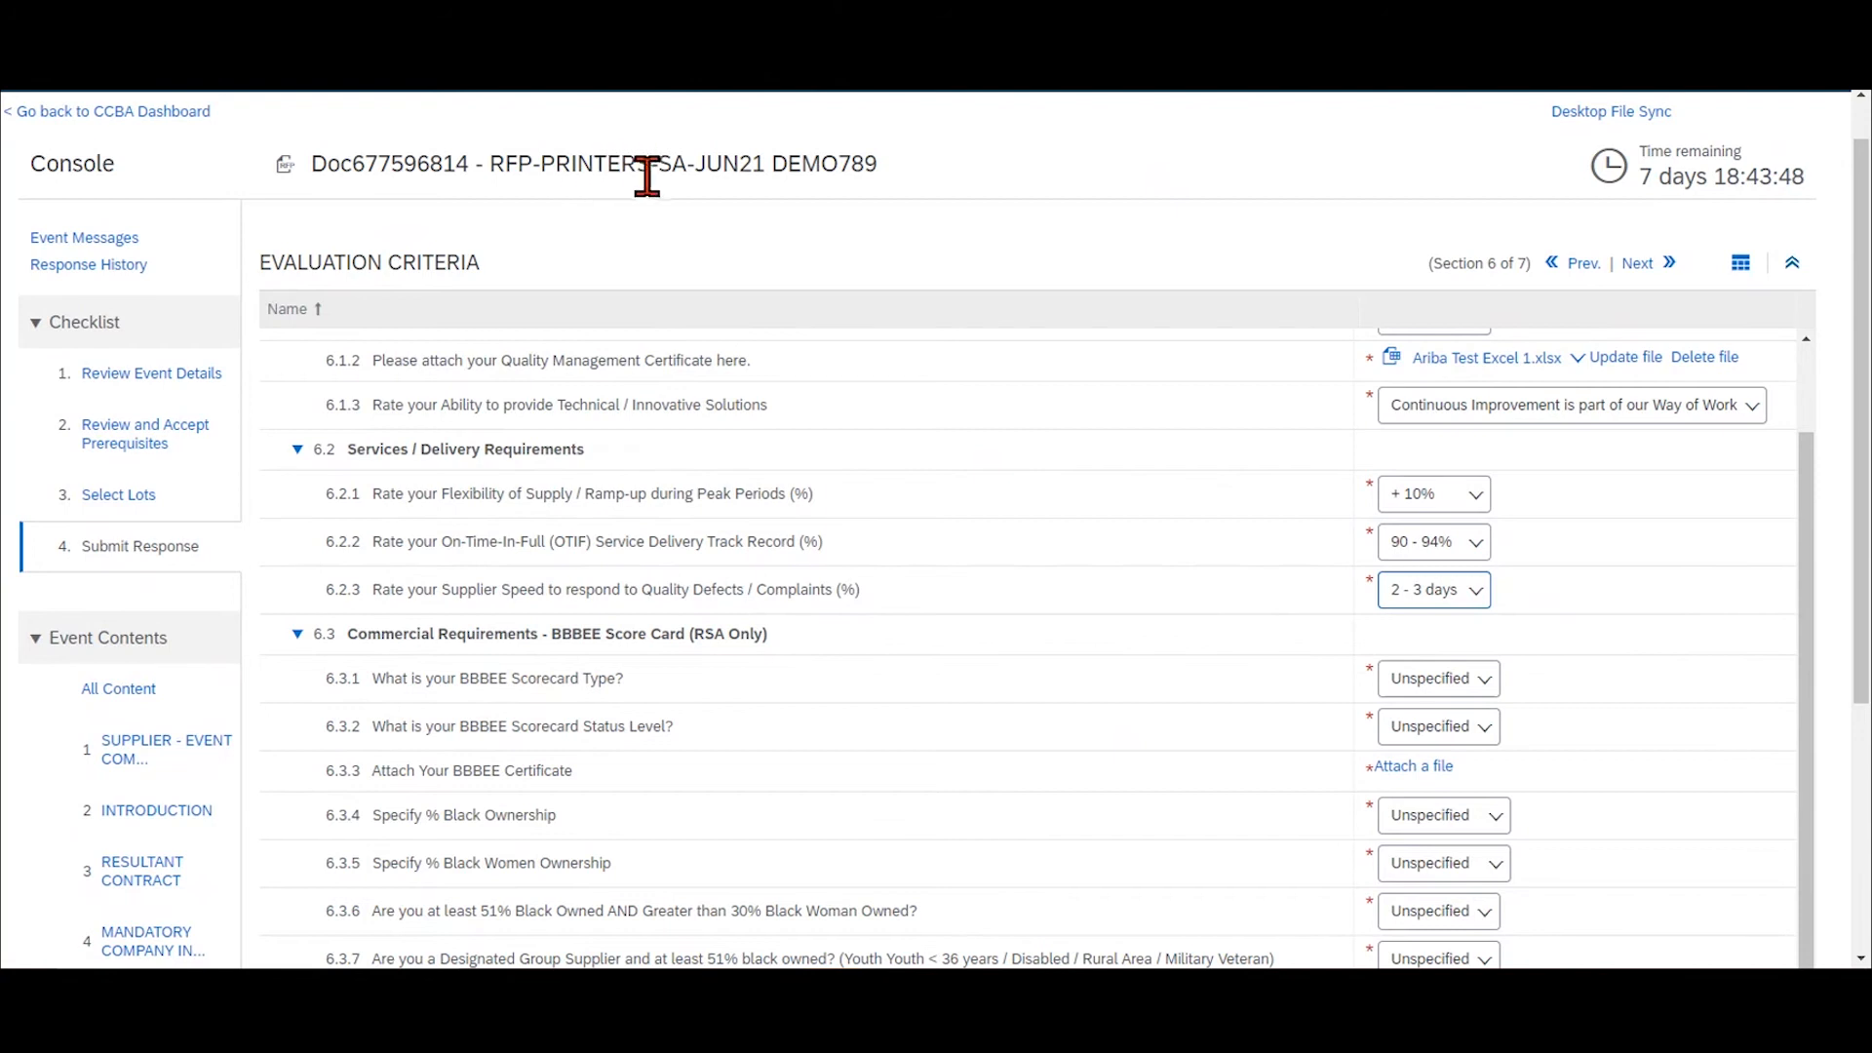
scroll(873, 648, down, 3)
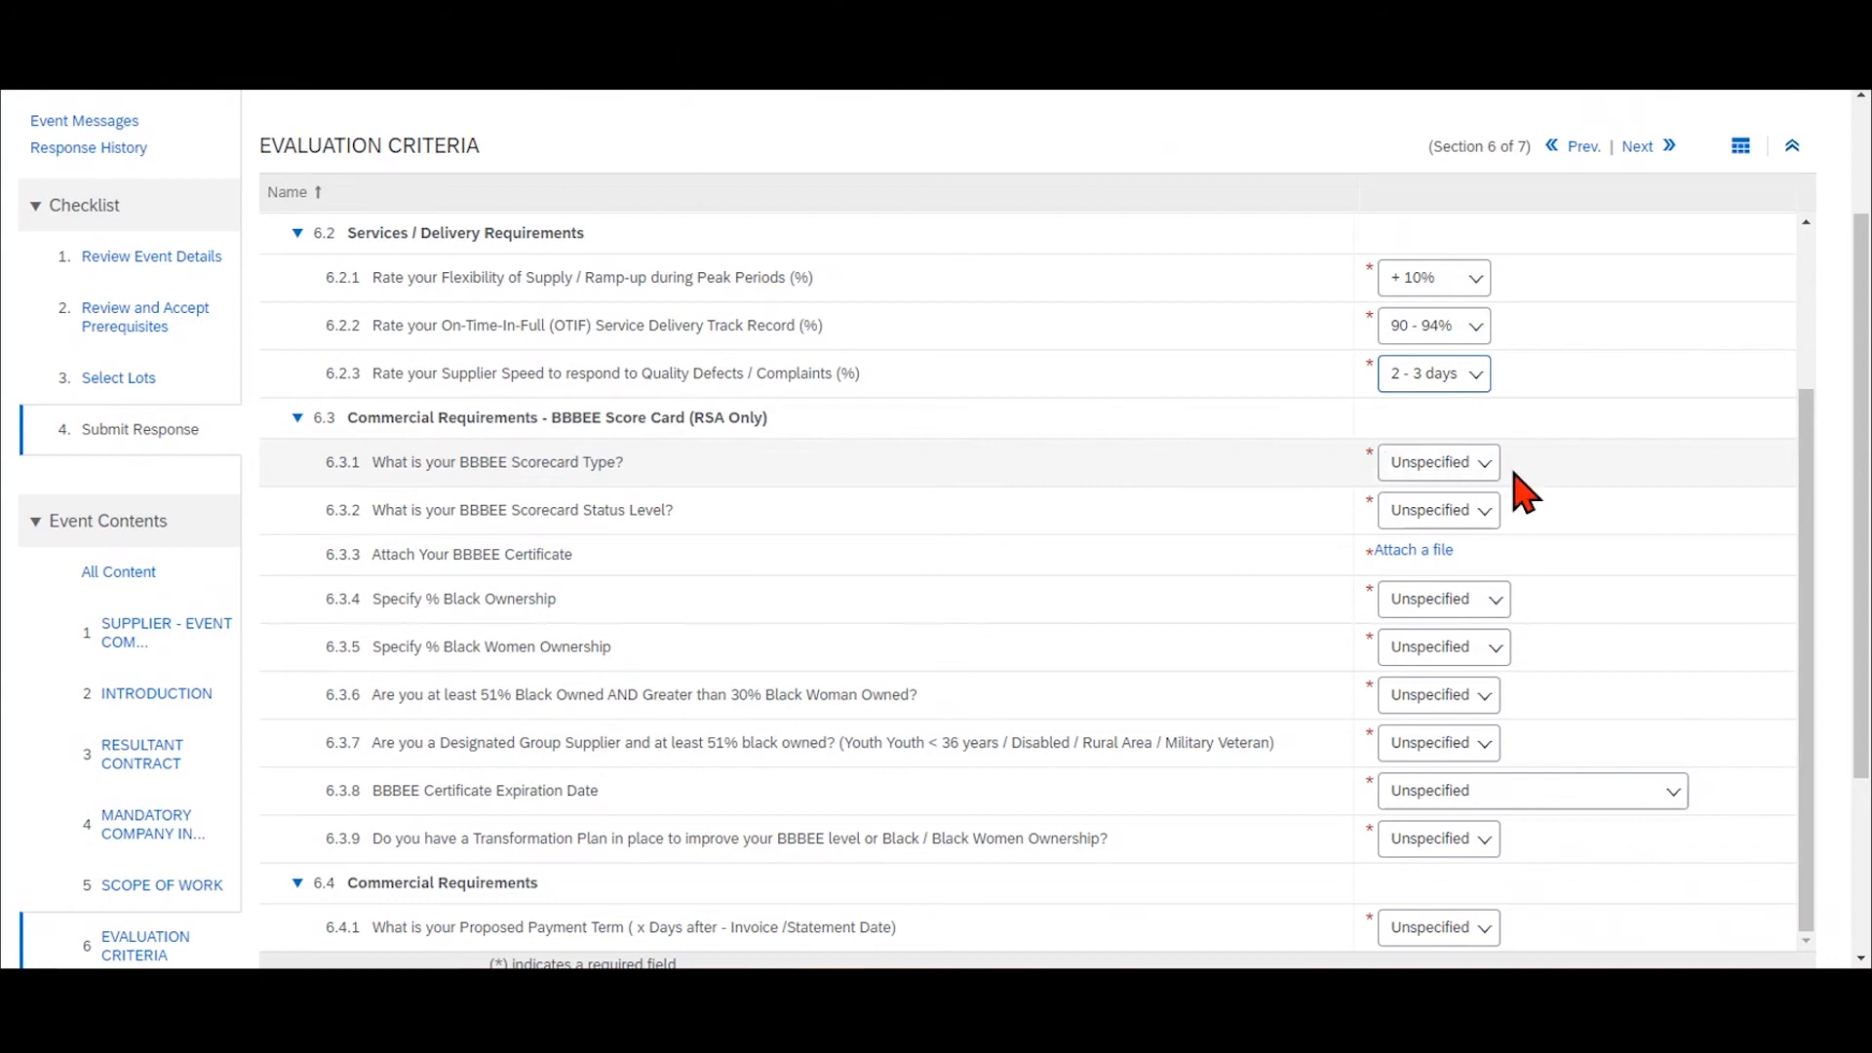
click(1483, 466)
click(1433, 583)
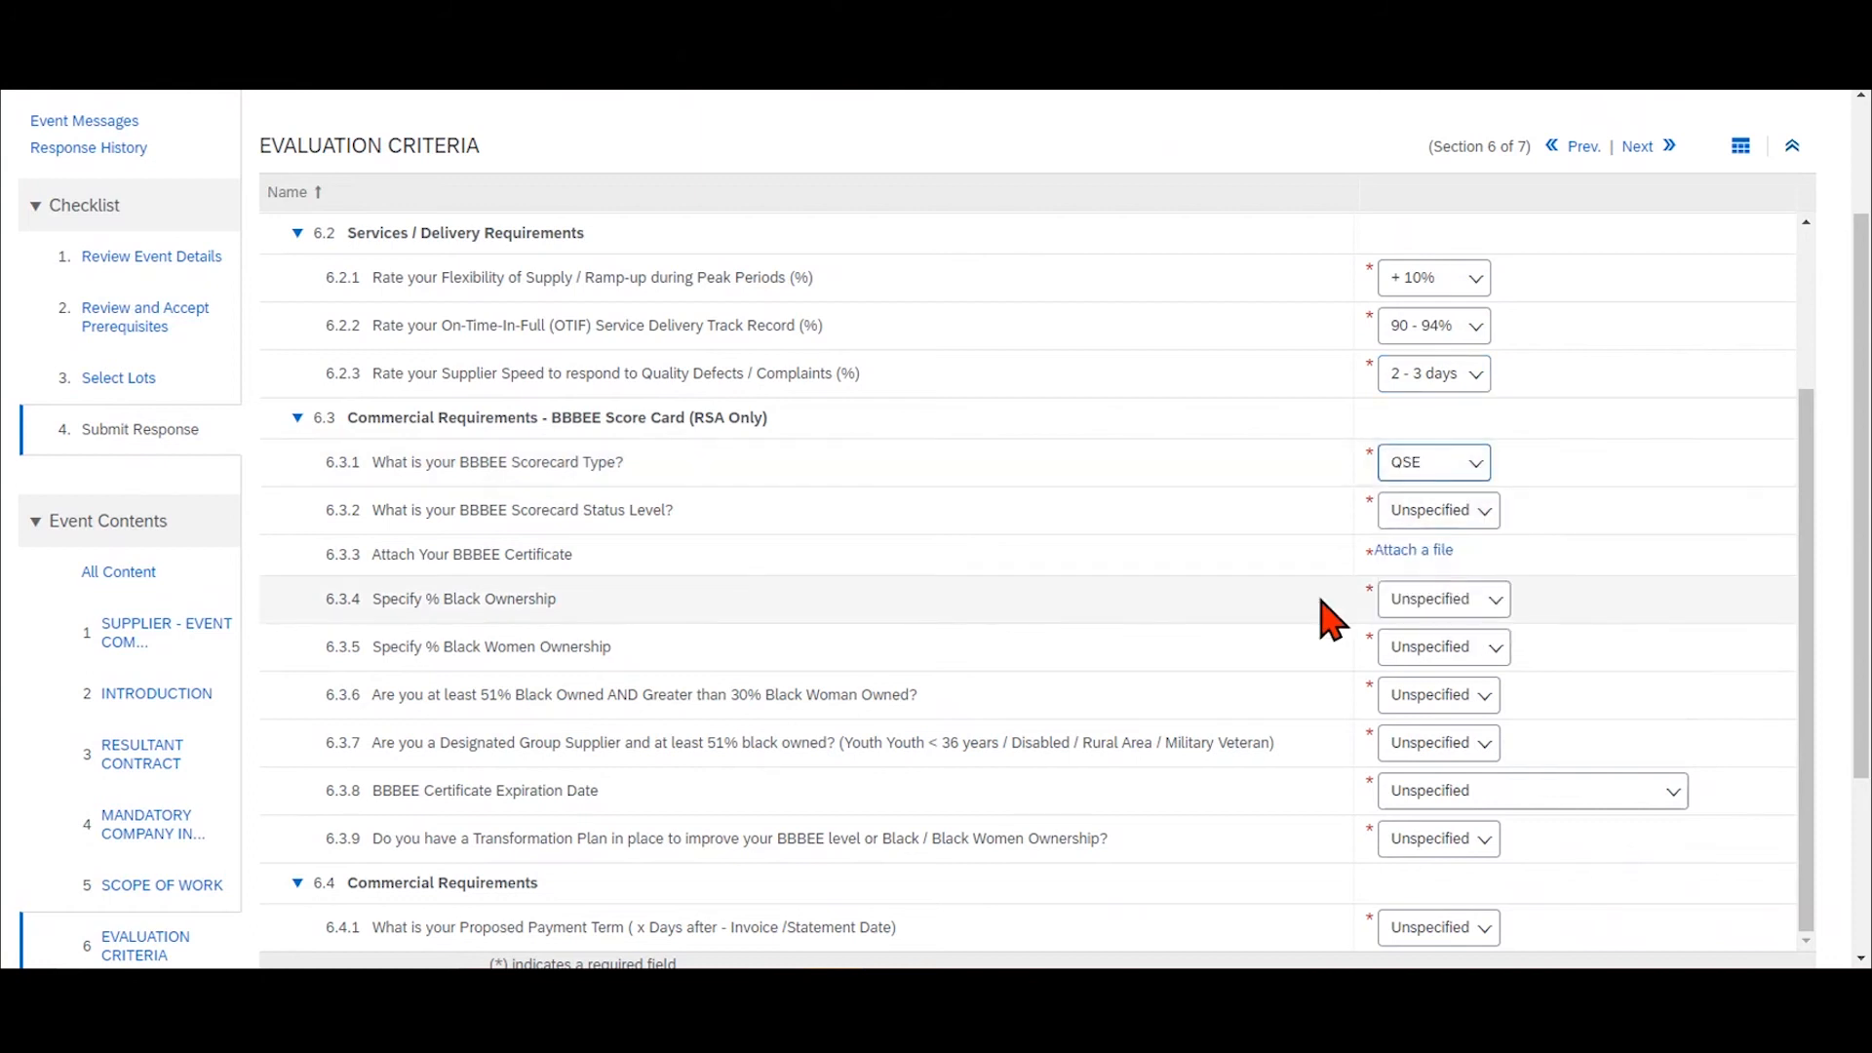
click(1483, 513)
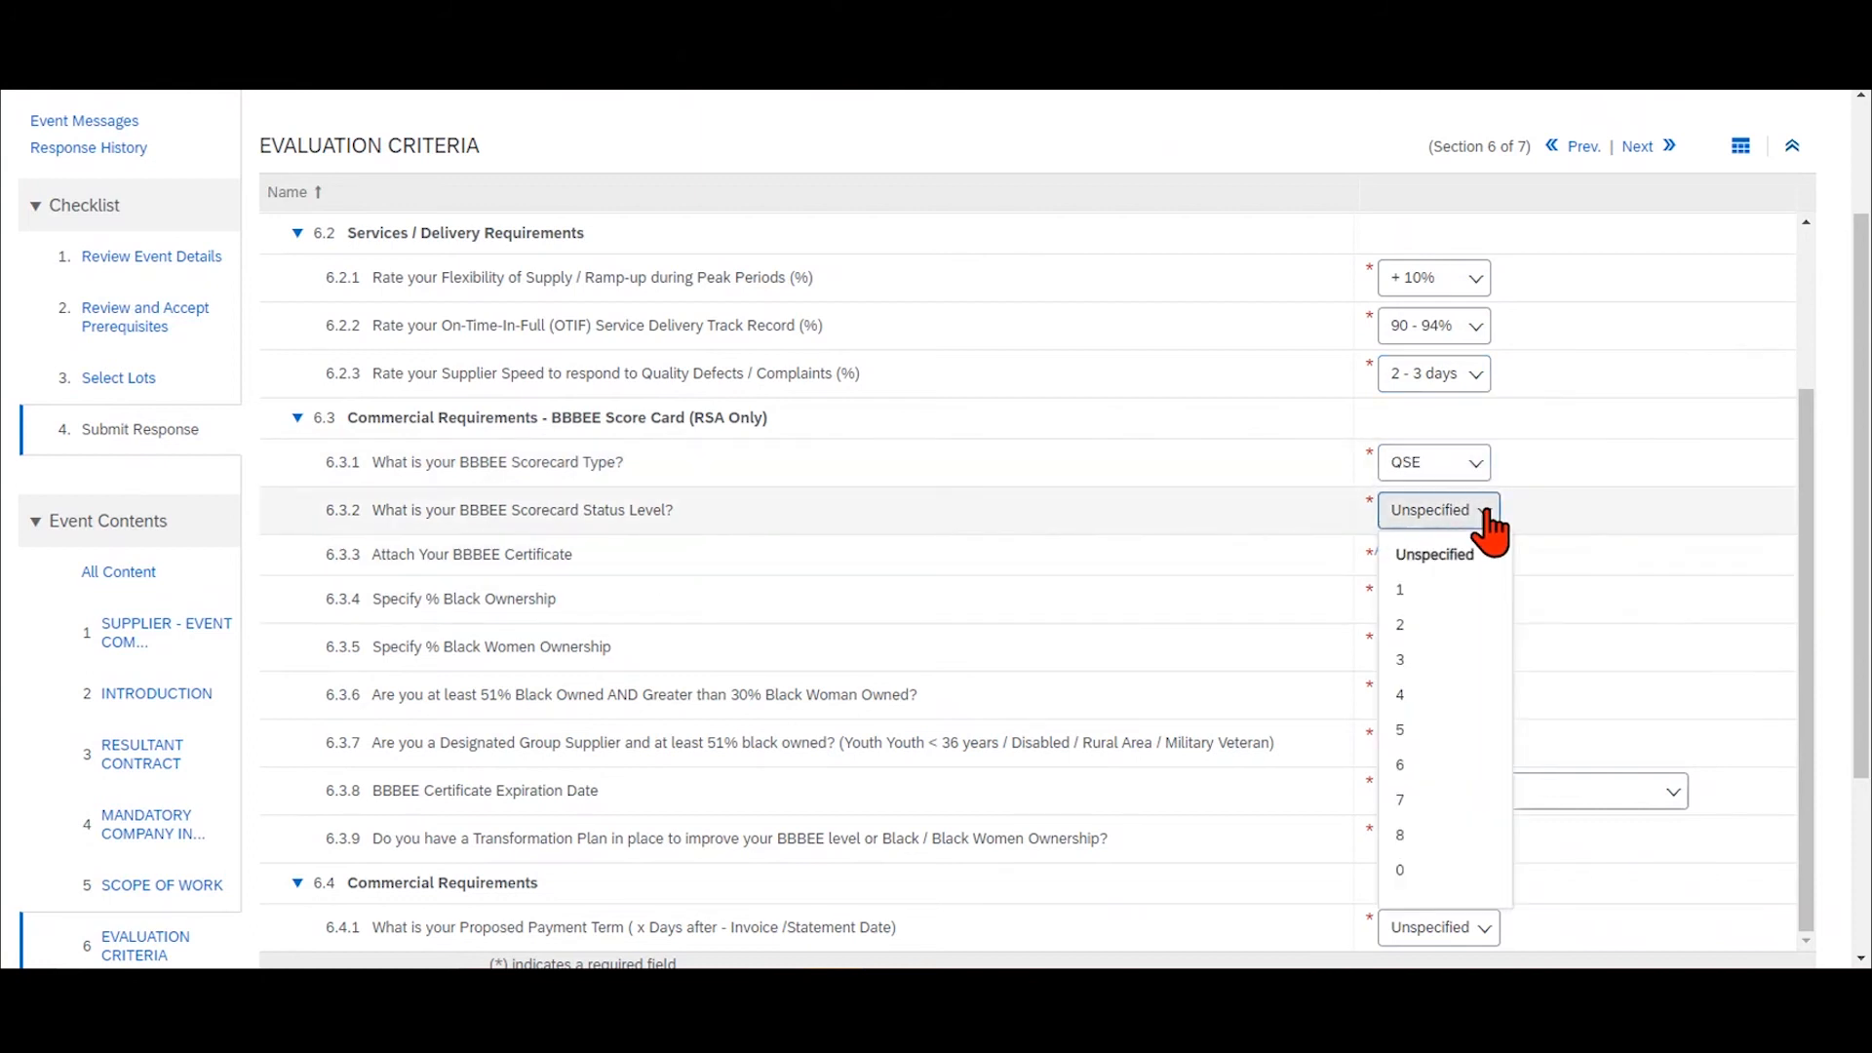
click(1431, 625)
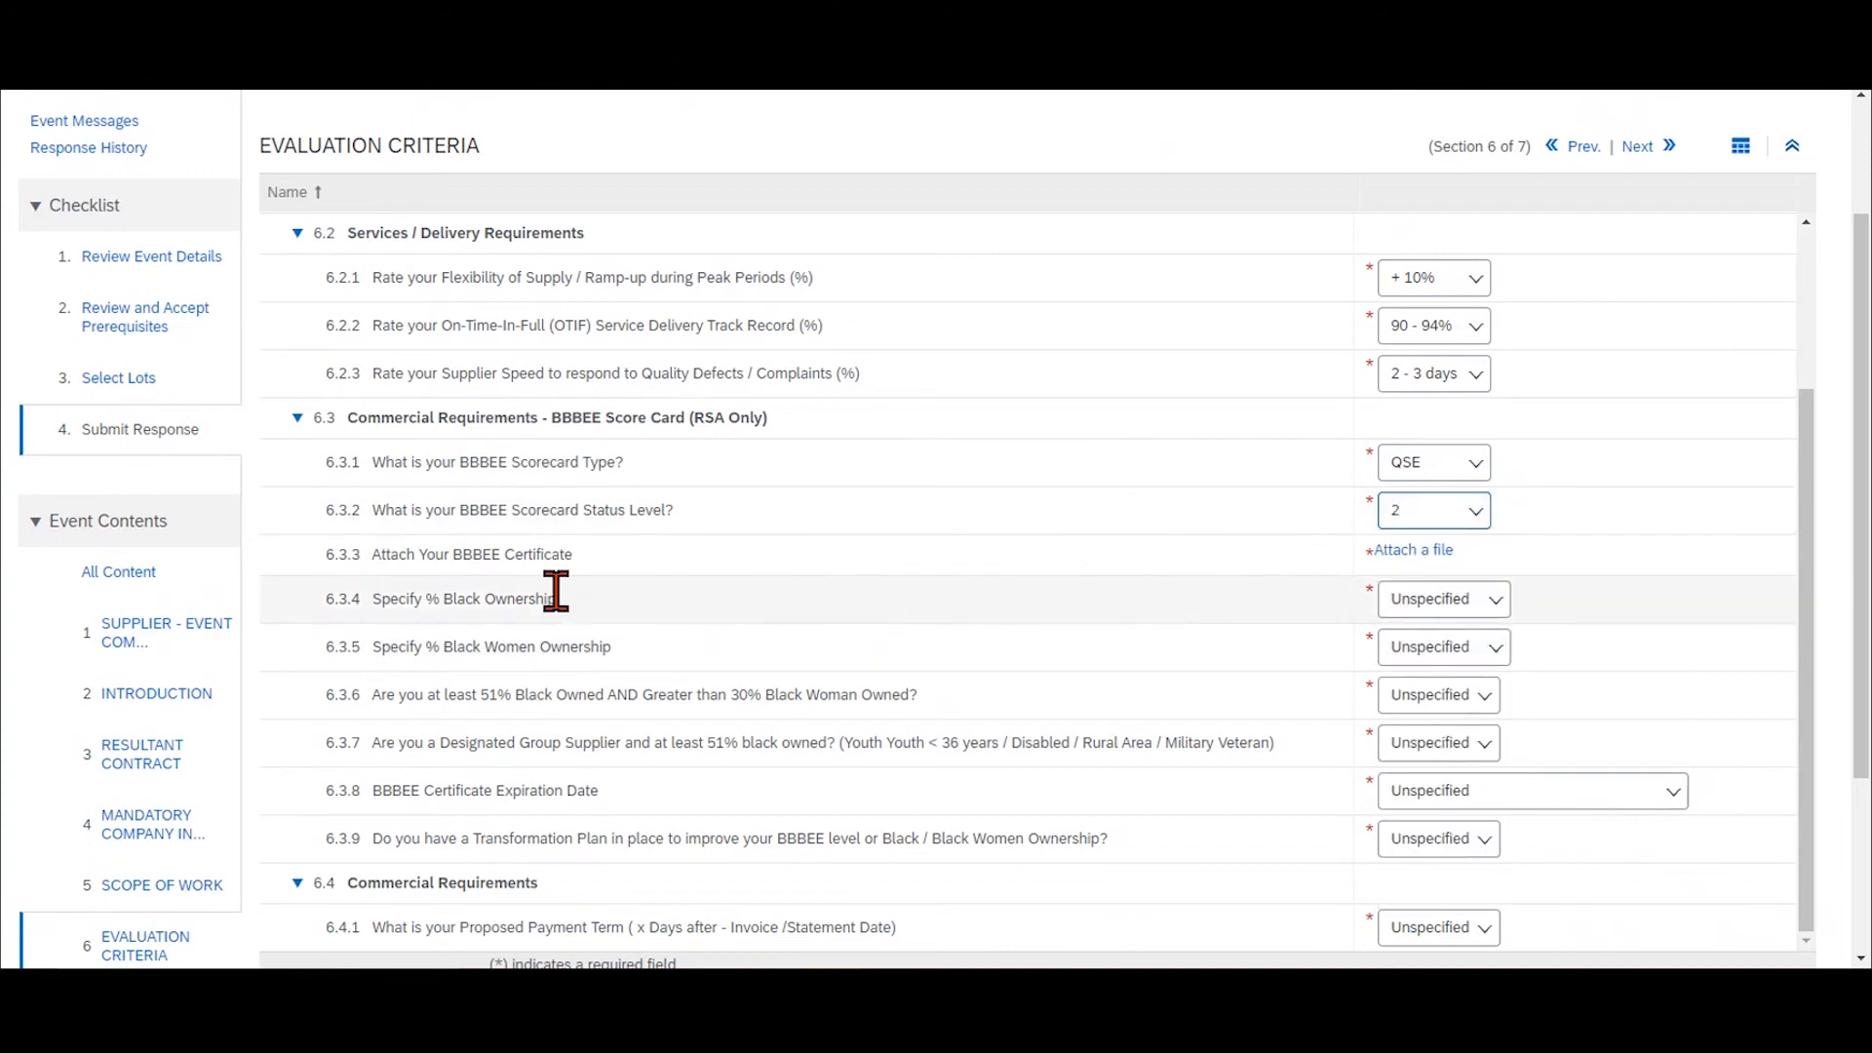
Attach the Test PDF Report file as the BBBEE Certificate in item 6.3.3.
click(1419, 552)
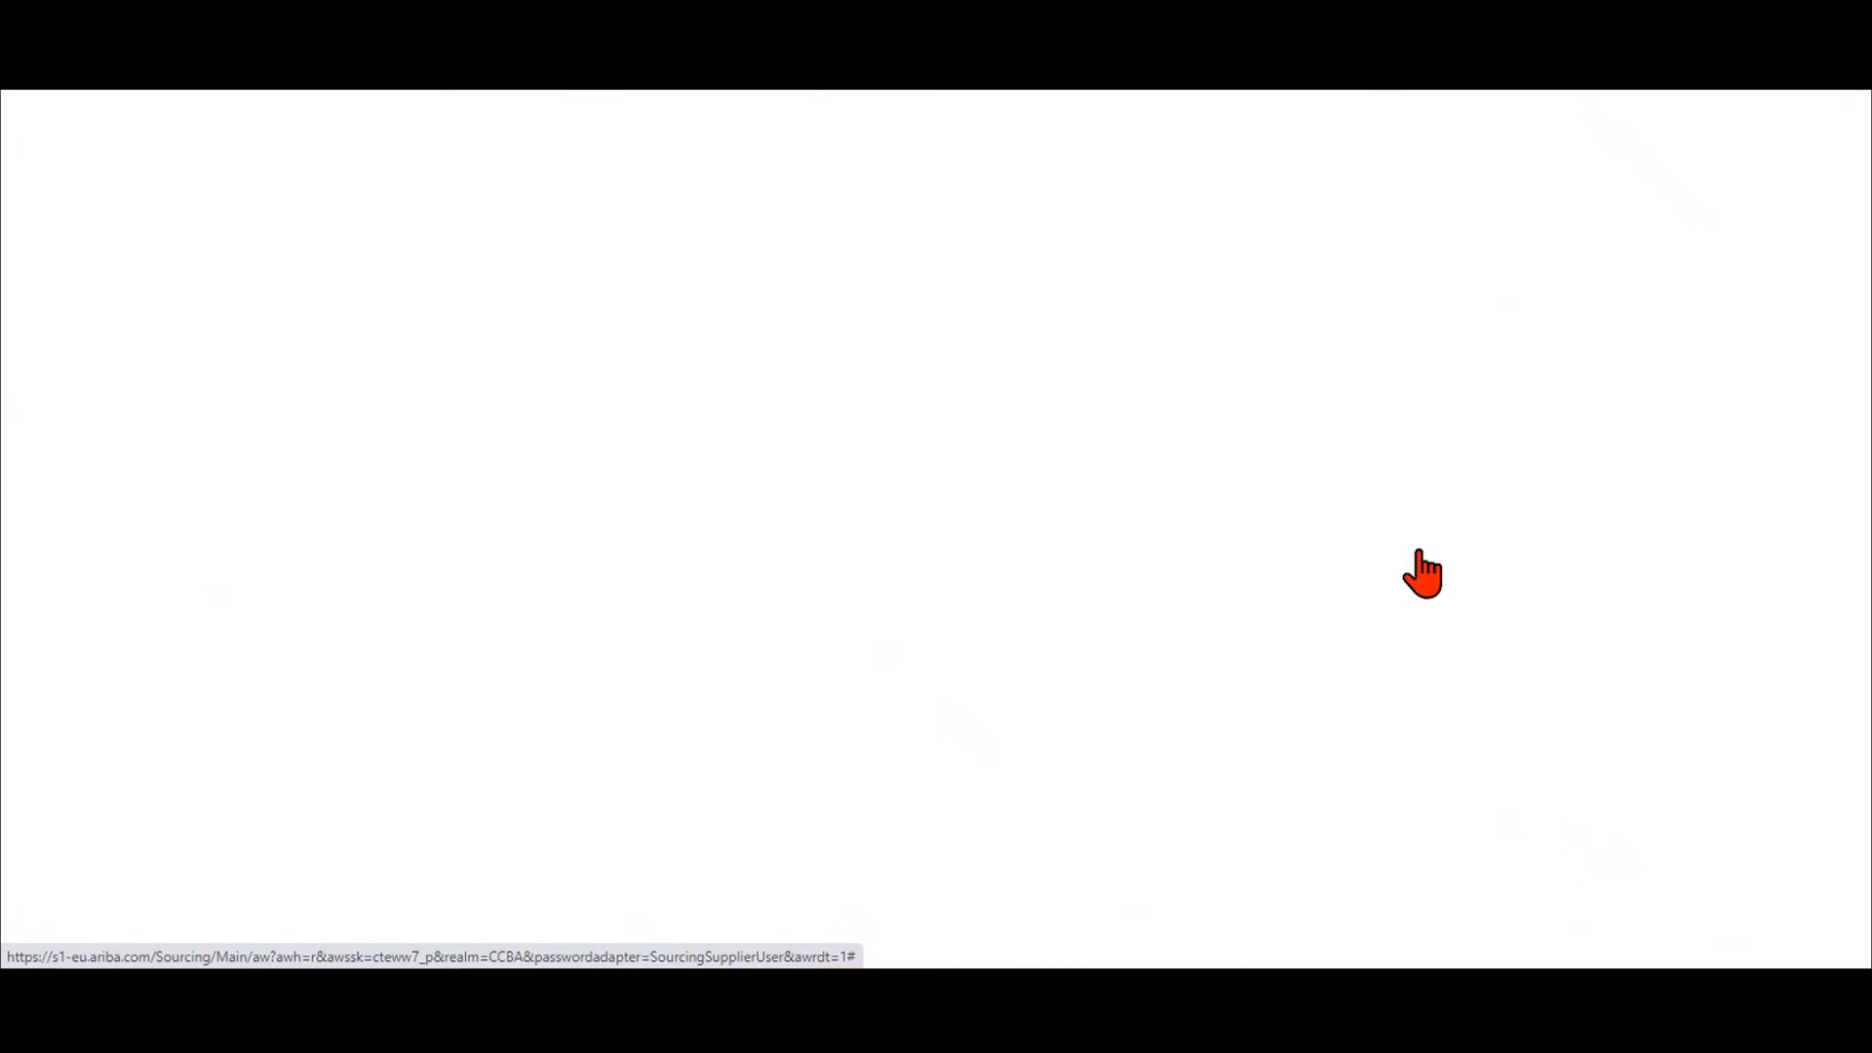
click(174, 359)
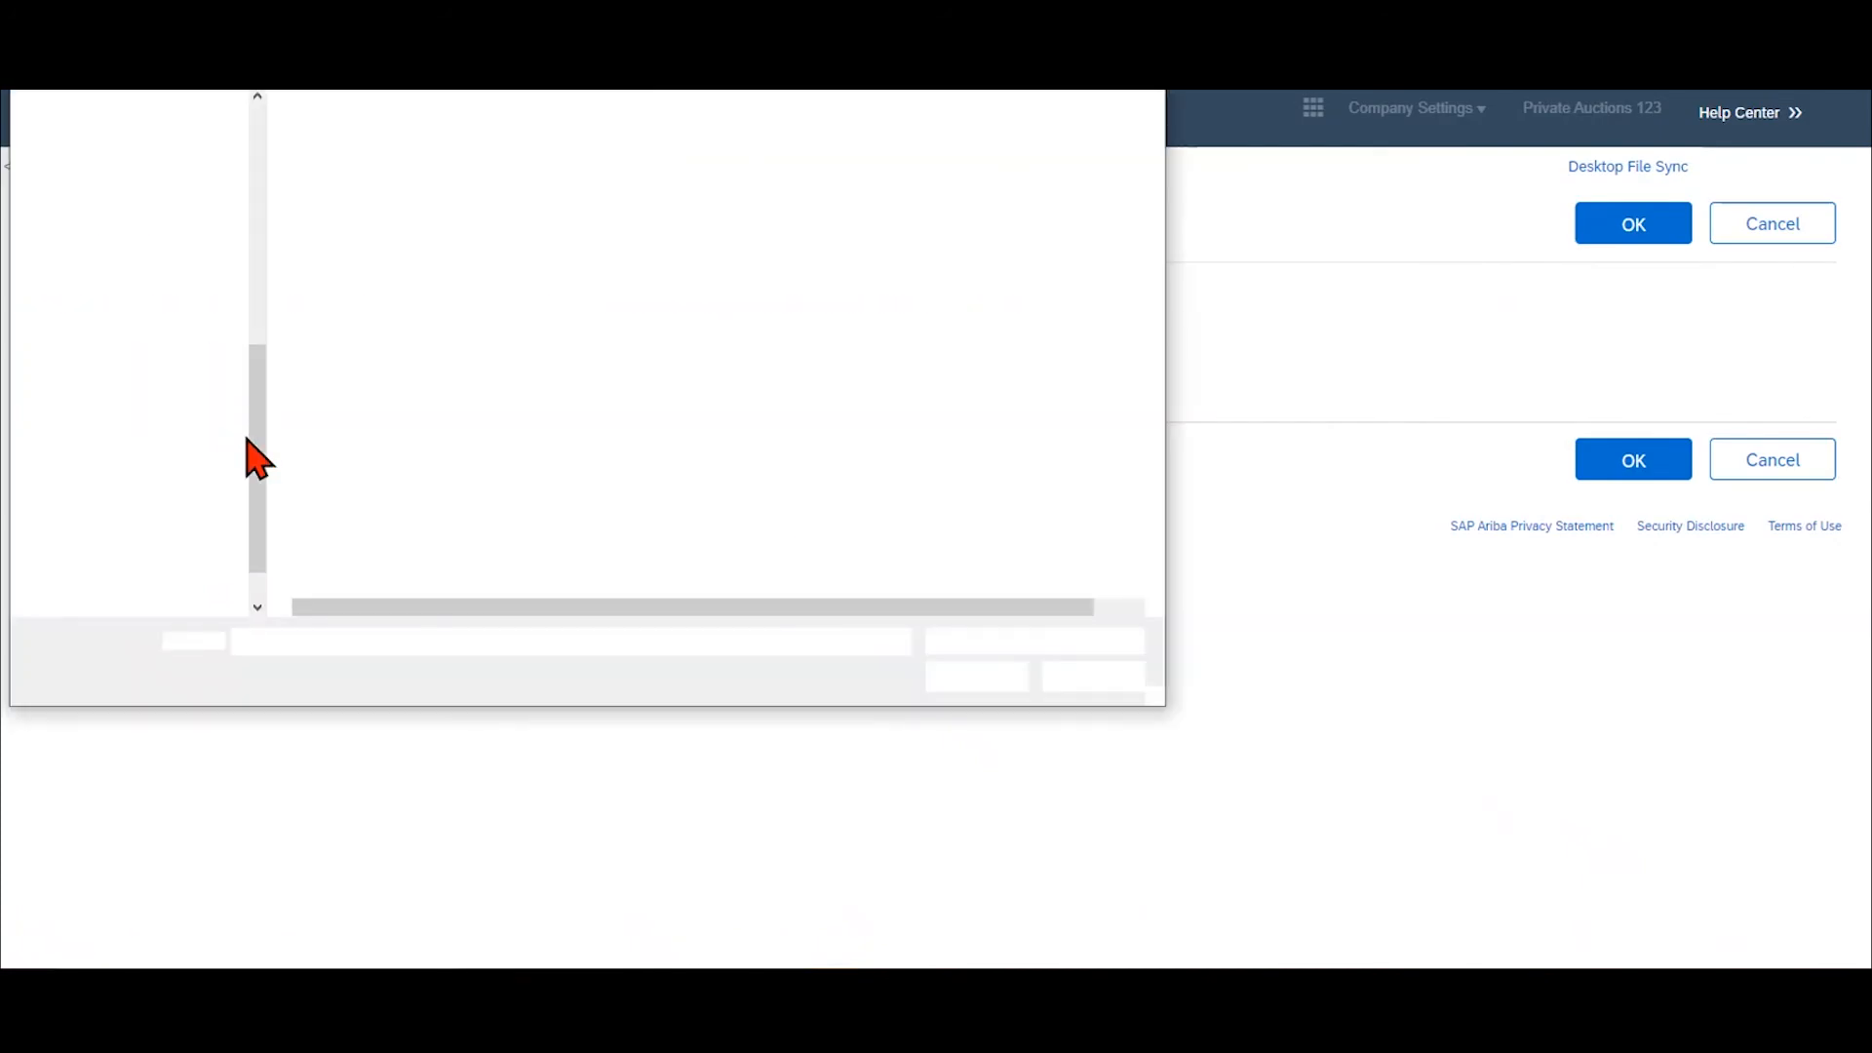
click(355, 136)
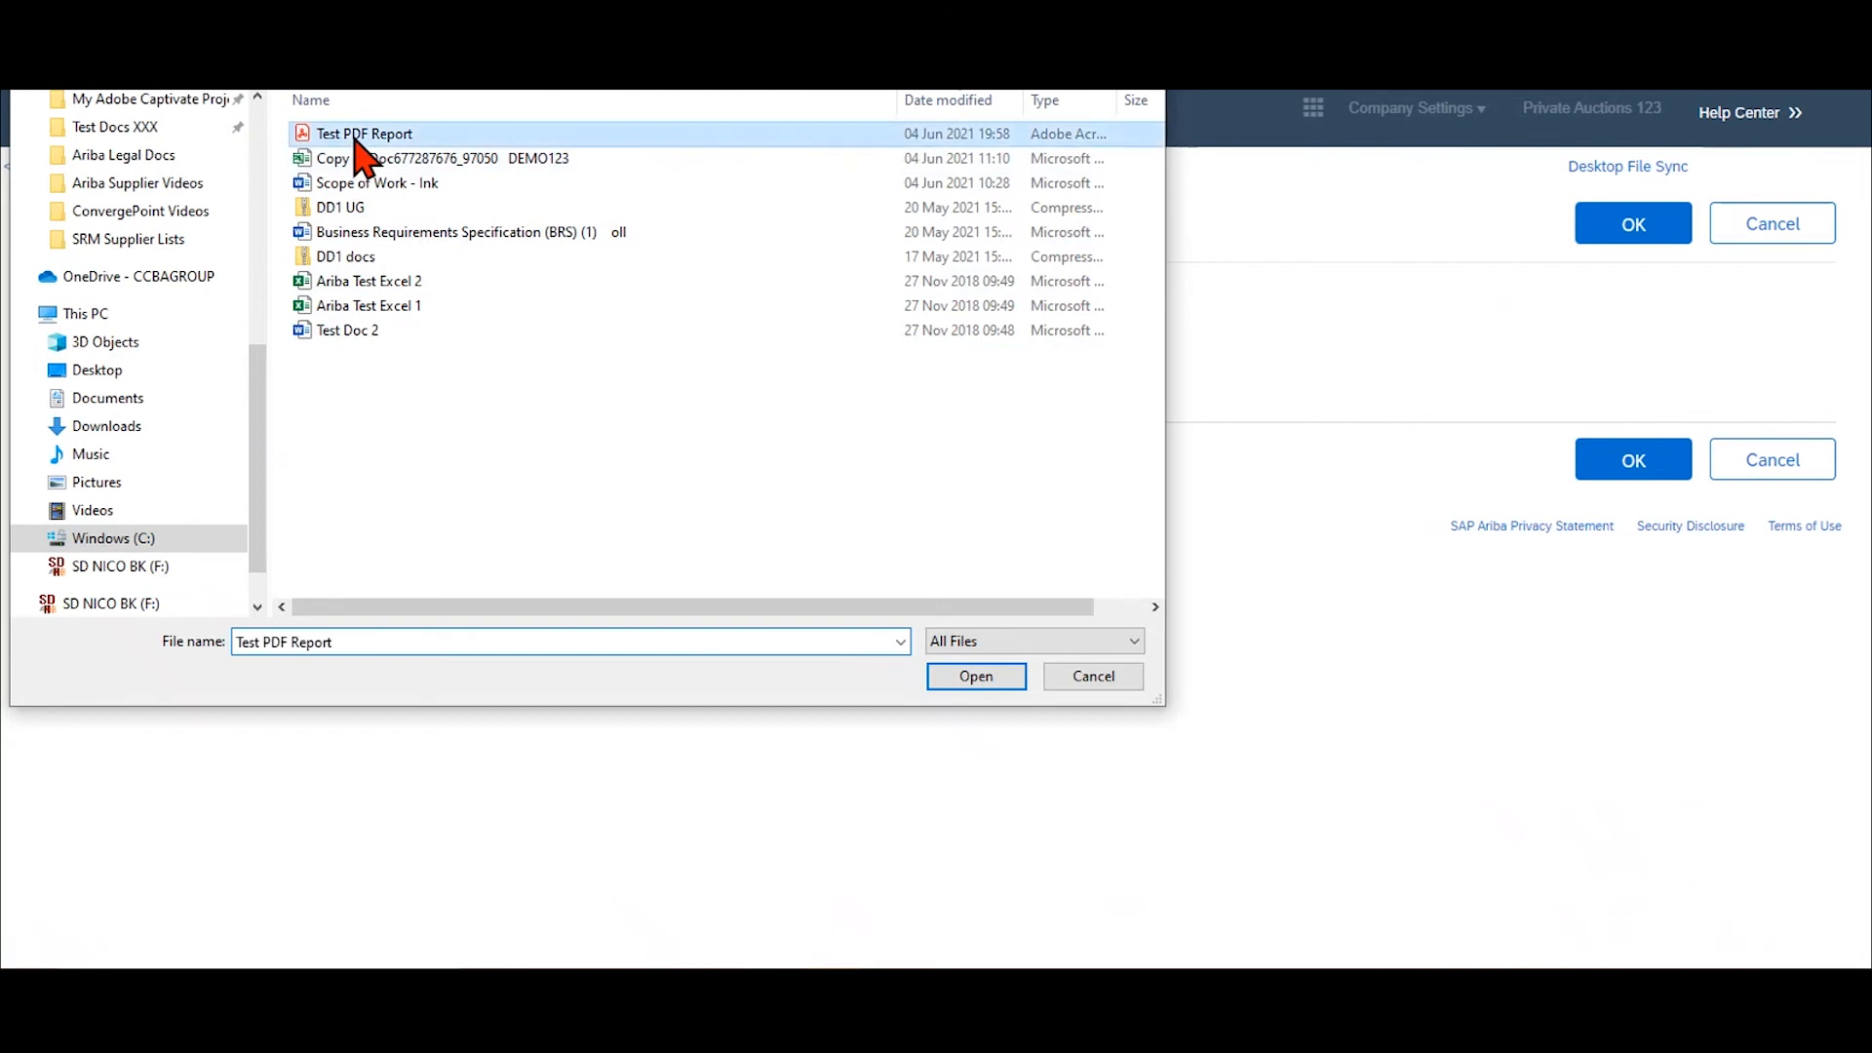
double_click(355, 136)
click(1631, 466)
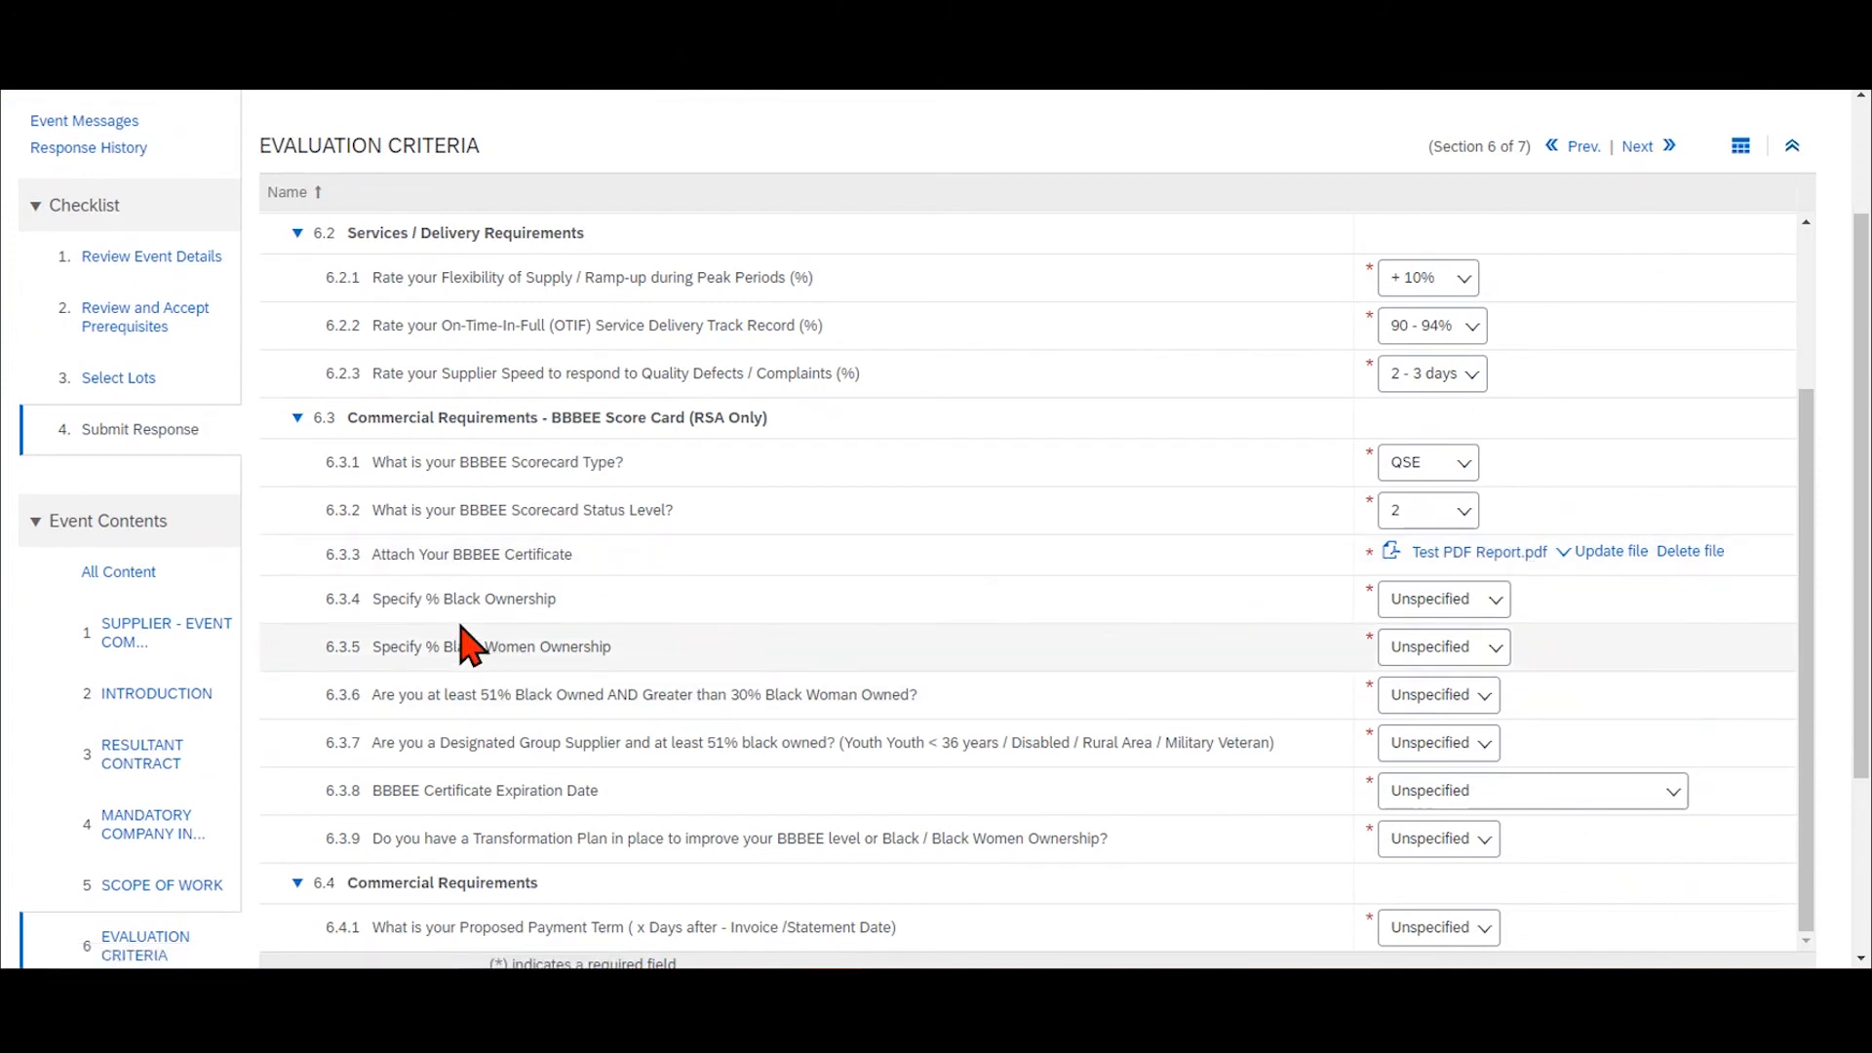
Specify Black Ownership in 6.3.4 as Less than 51% and Black Women Ownership in 6.3.5 as 30% - 100%.
click(1491, 601)
click(1472, 679)
click(1490, 648)
click(1439, 761)
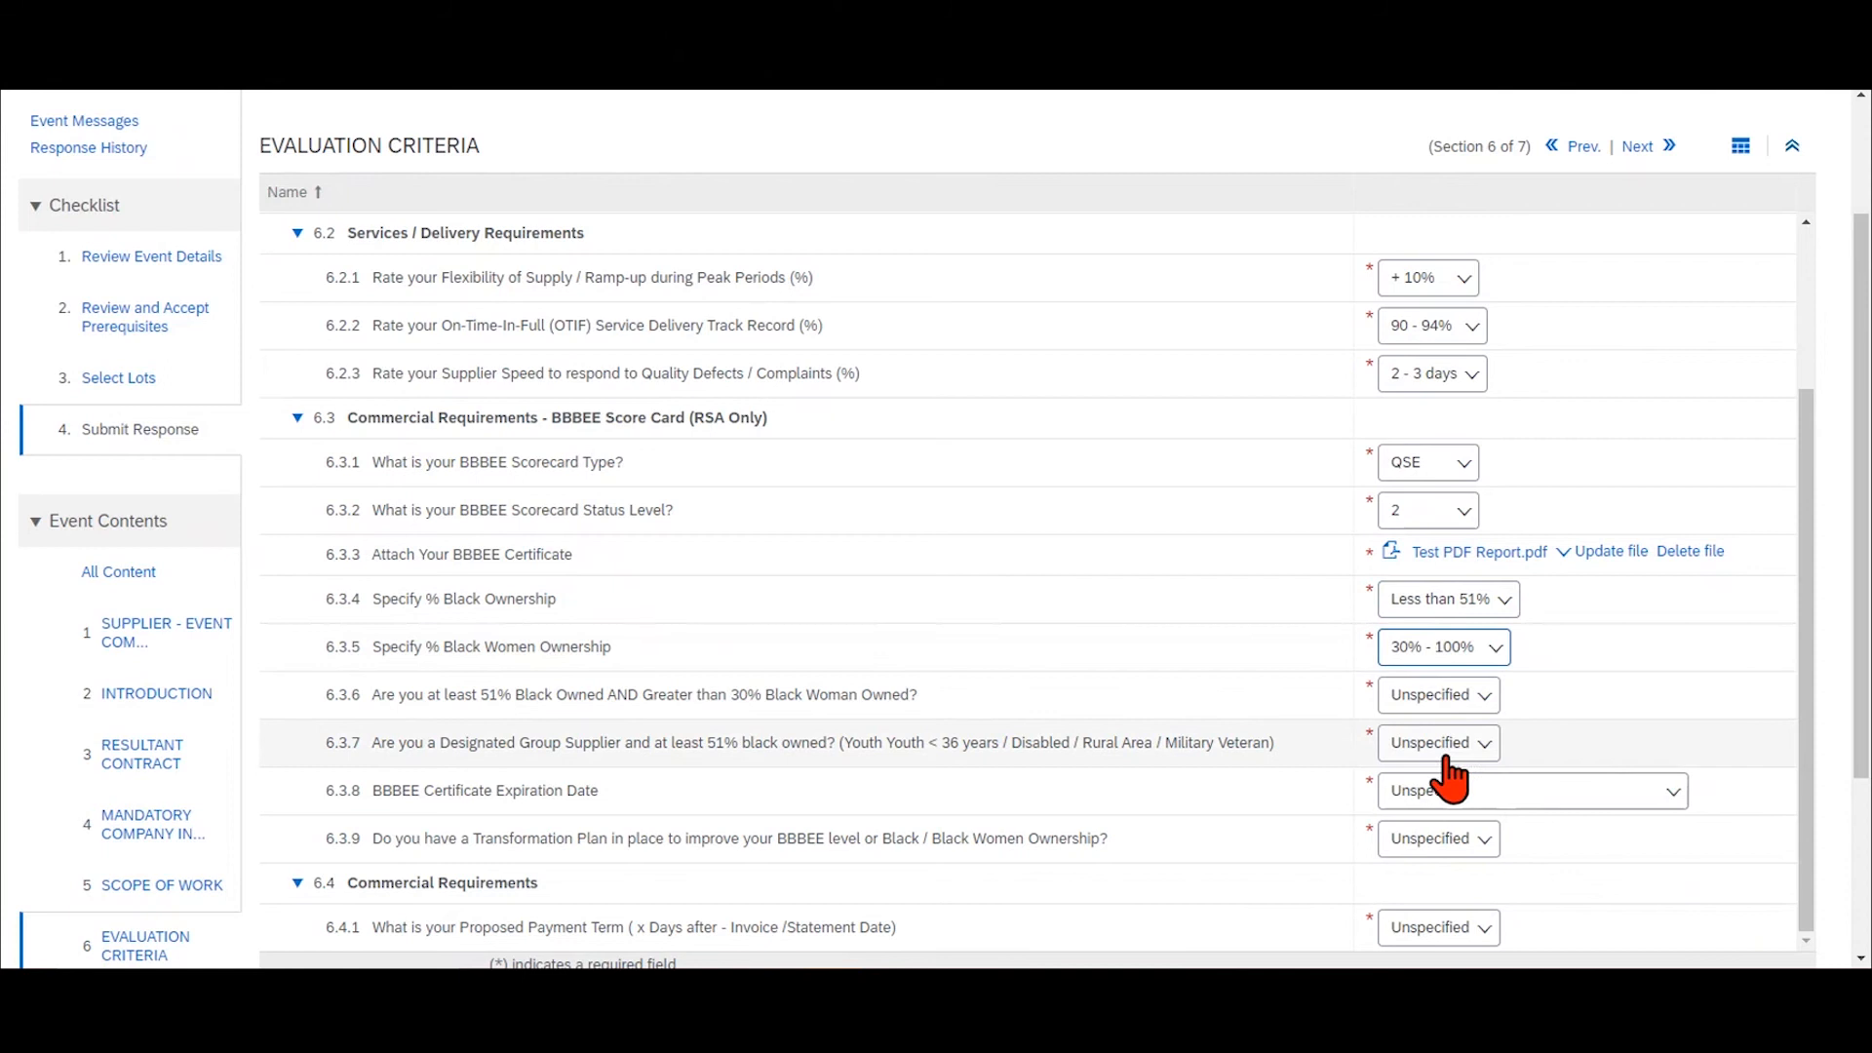
Answer Yes to 6.3.6 on 51% Black and 30% Black Woman ownership, and No to 6.3.7 on Designated Group Supplier.
click(1467, 707)
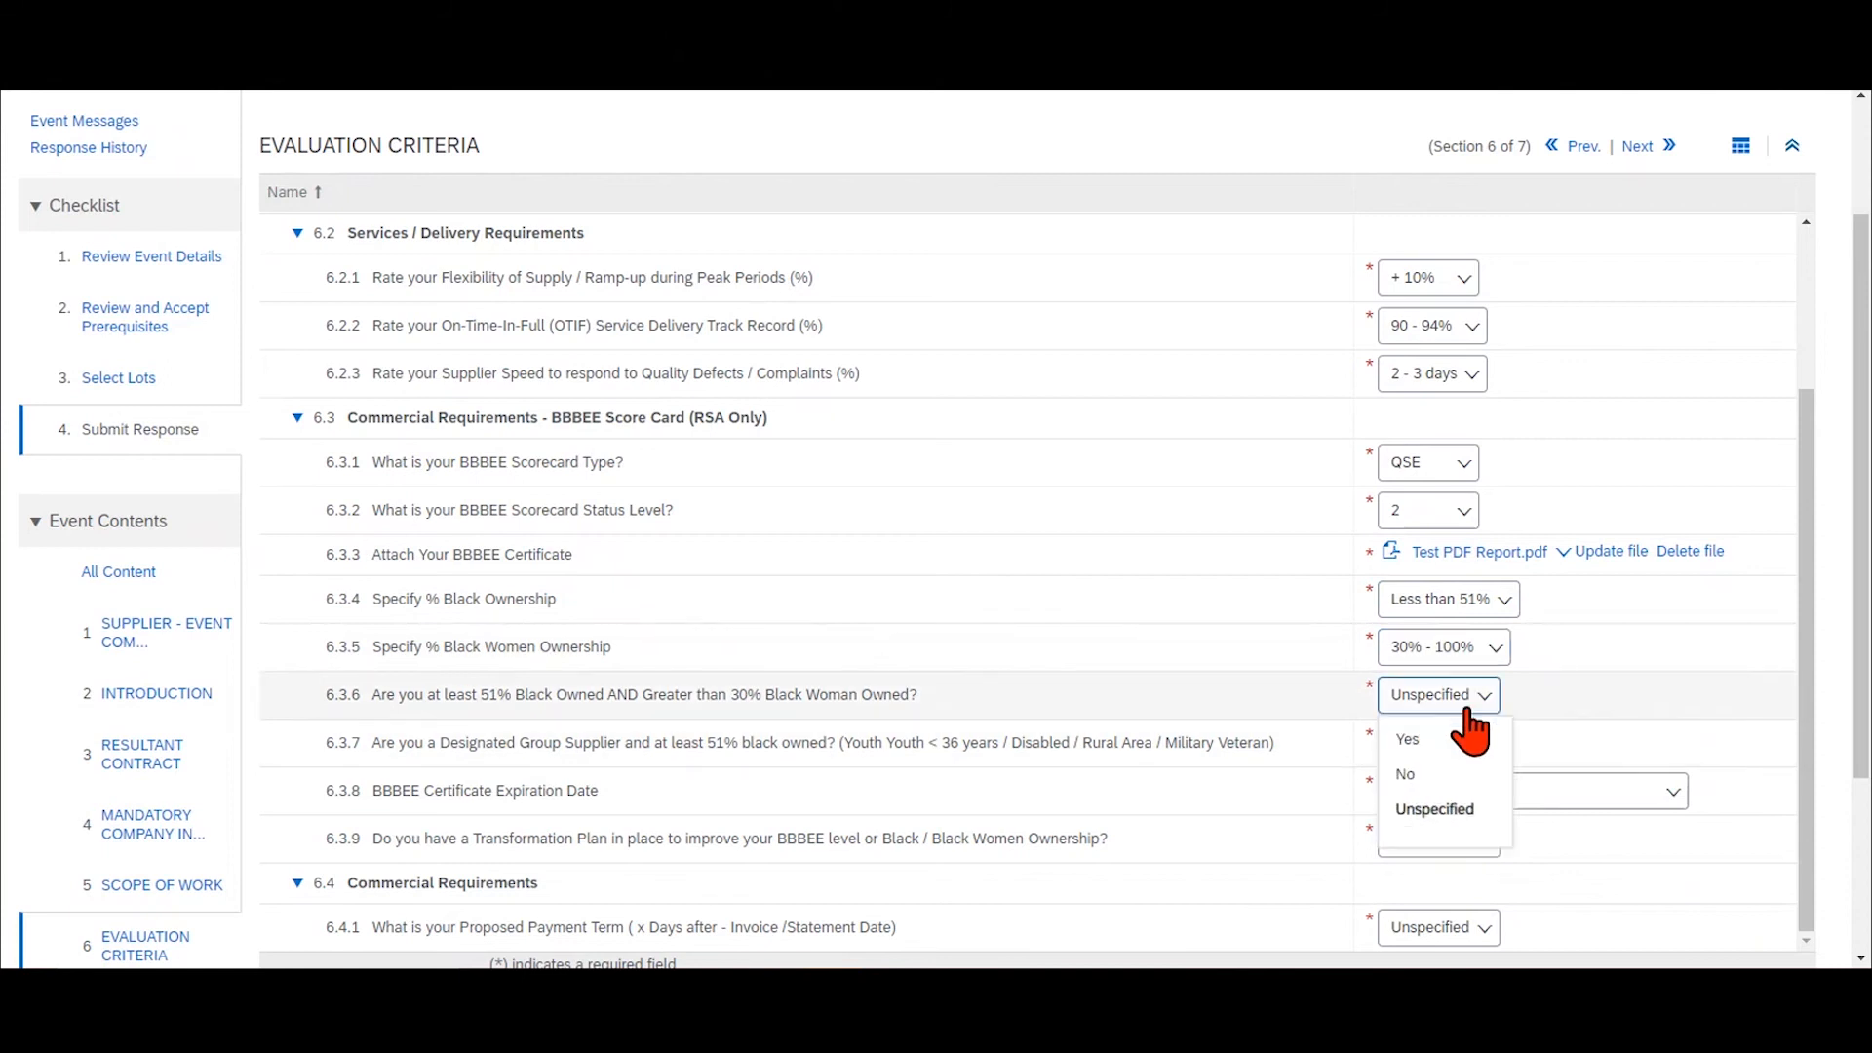
click(1412, 743)
click(1477, 751)
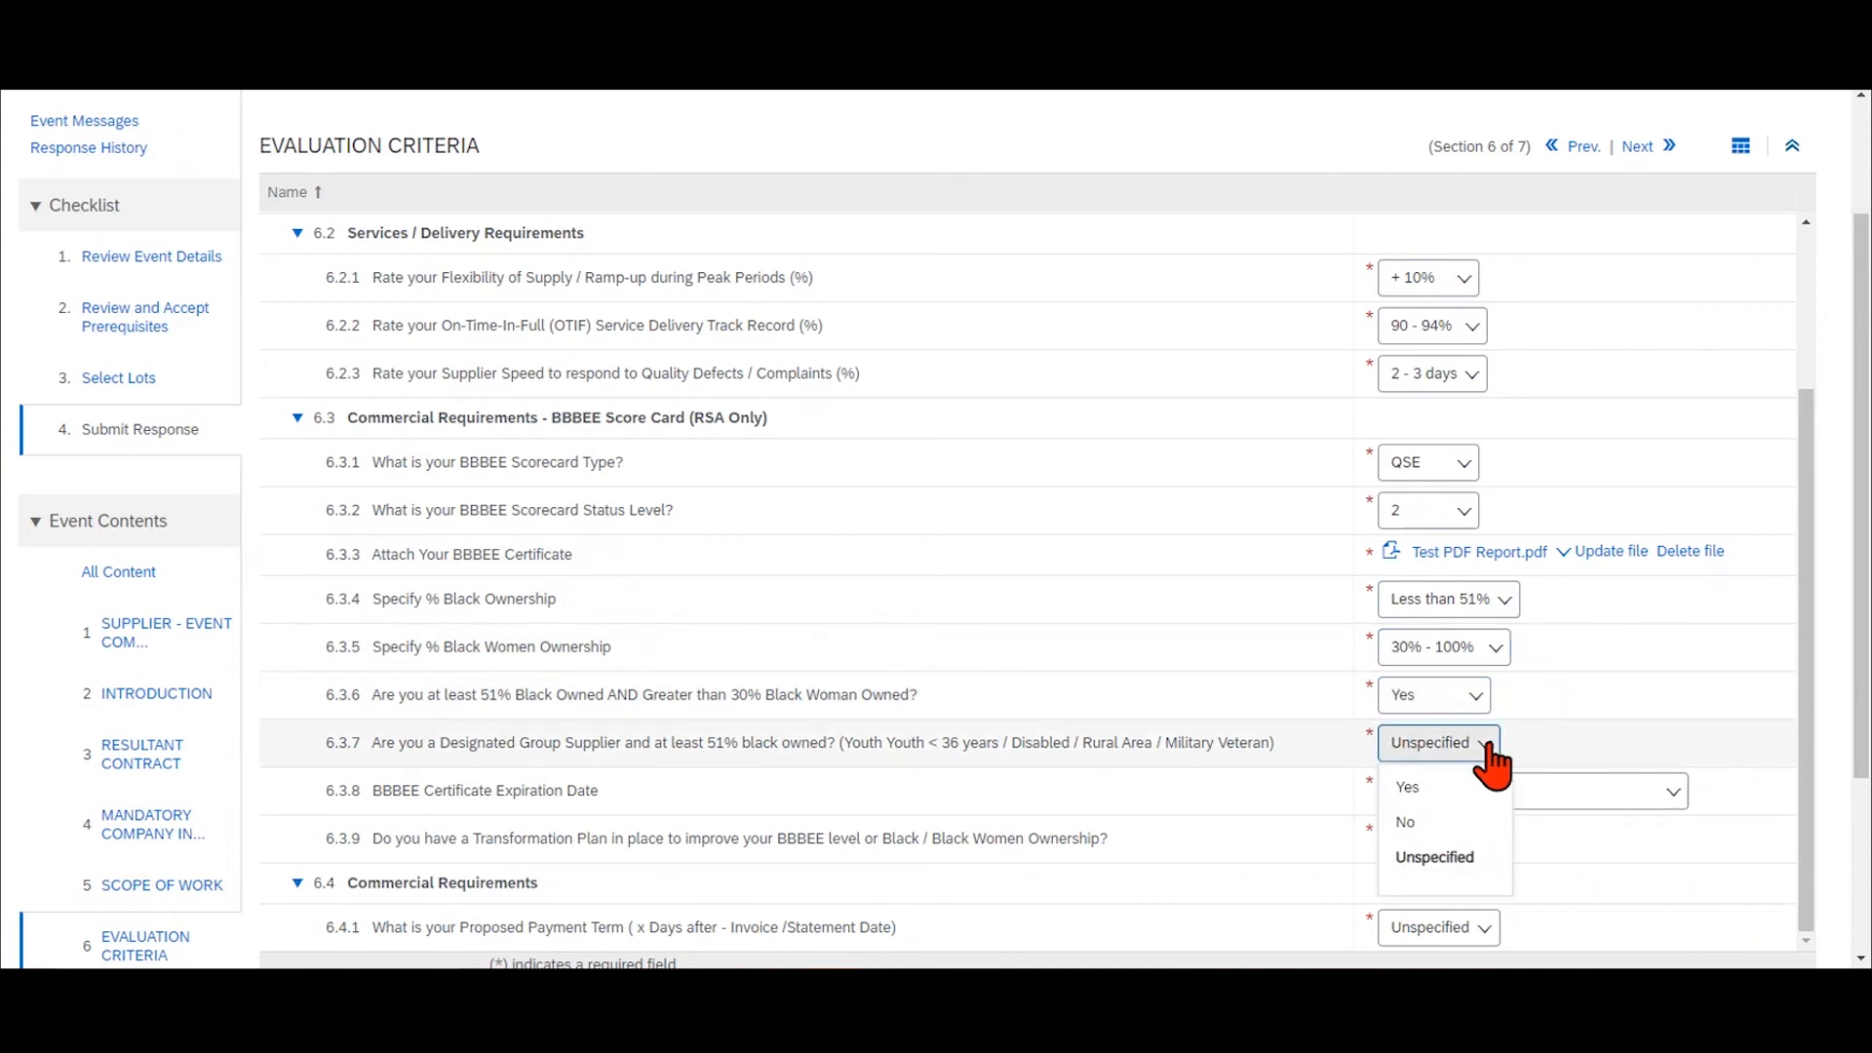
click(1423, 821)
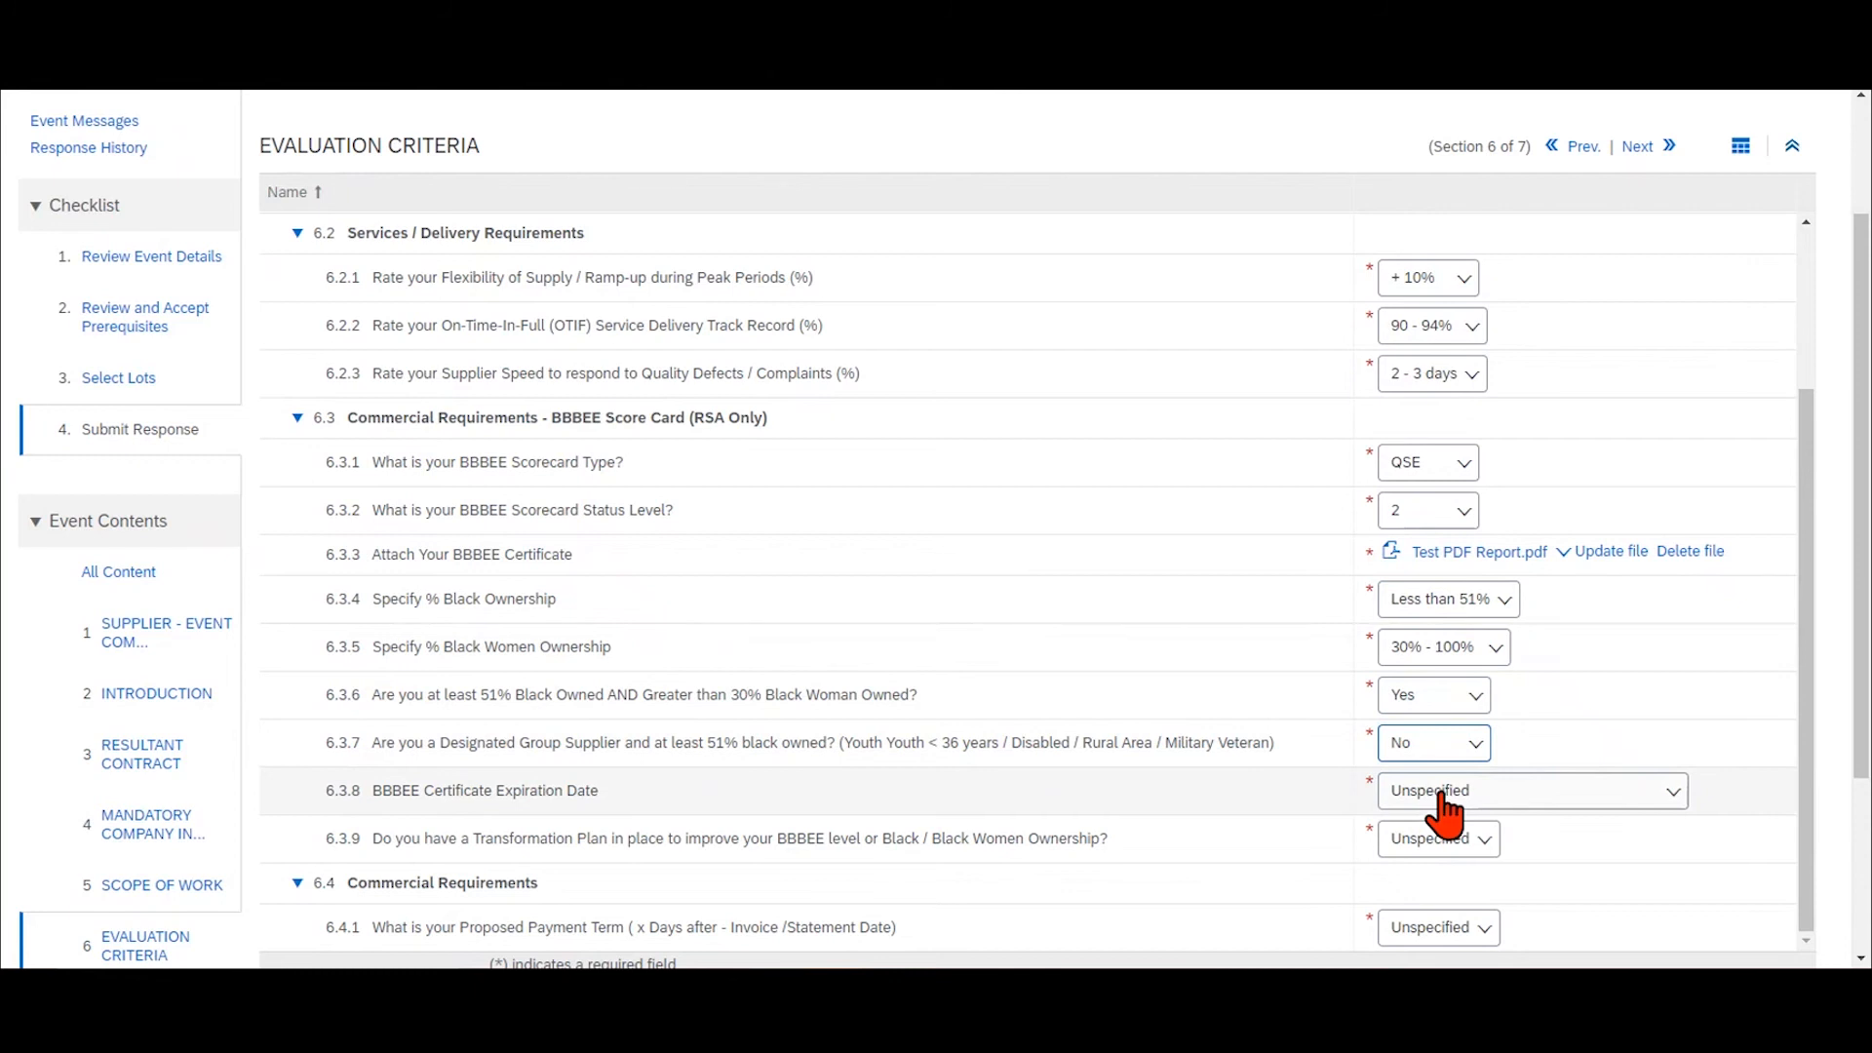
Set the 6.3.8 certificate expiration to "Date within current or next Calendar Year" and answer No to the 6.3.9 Transformation Plan question.
click(1441, 794)
click(1431, 903)
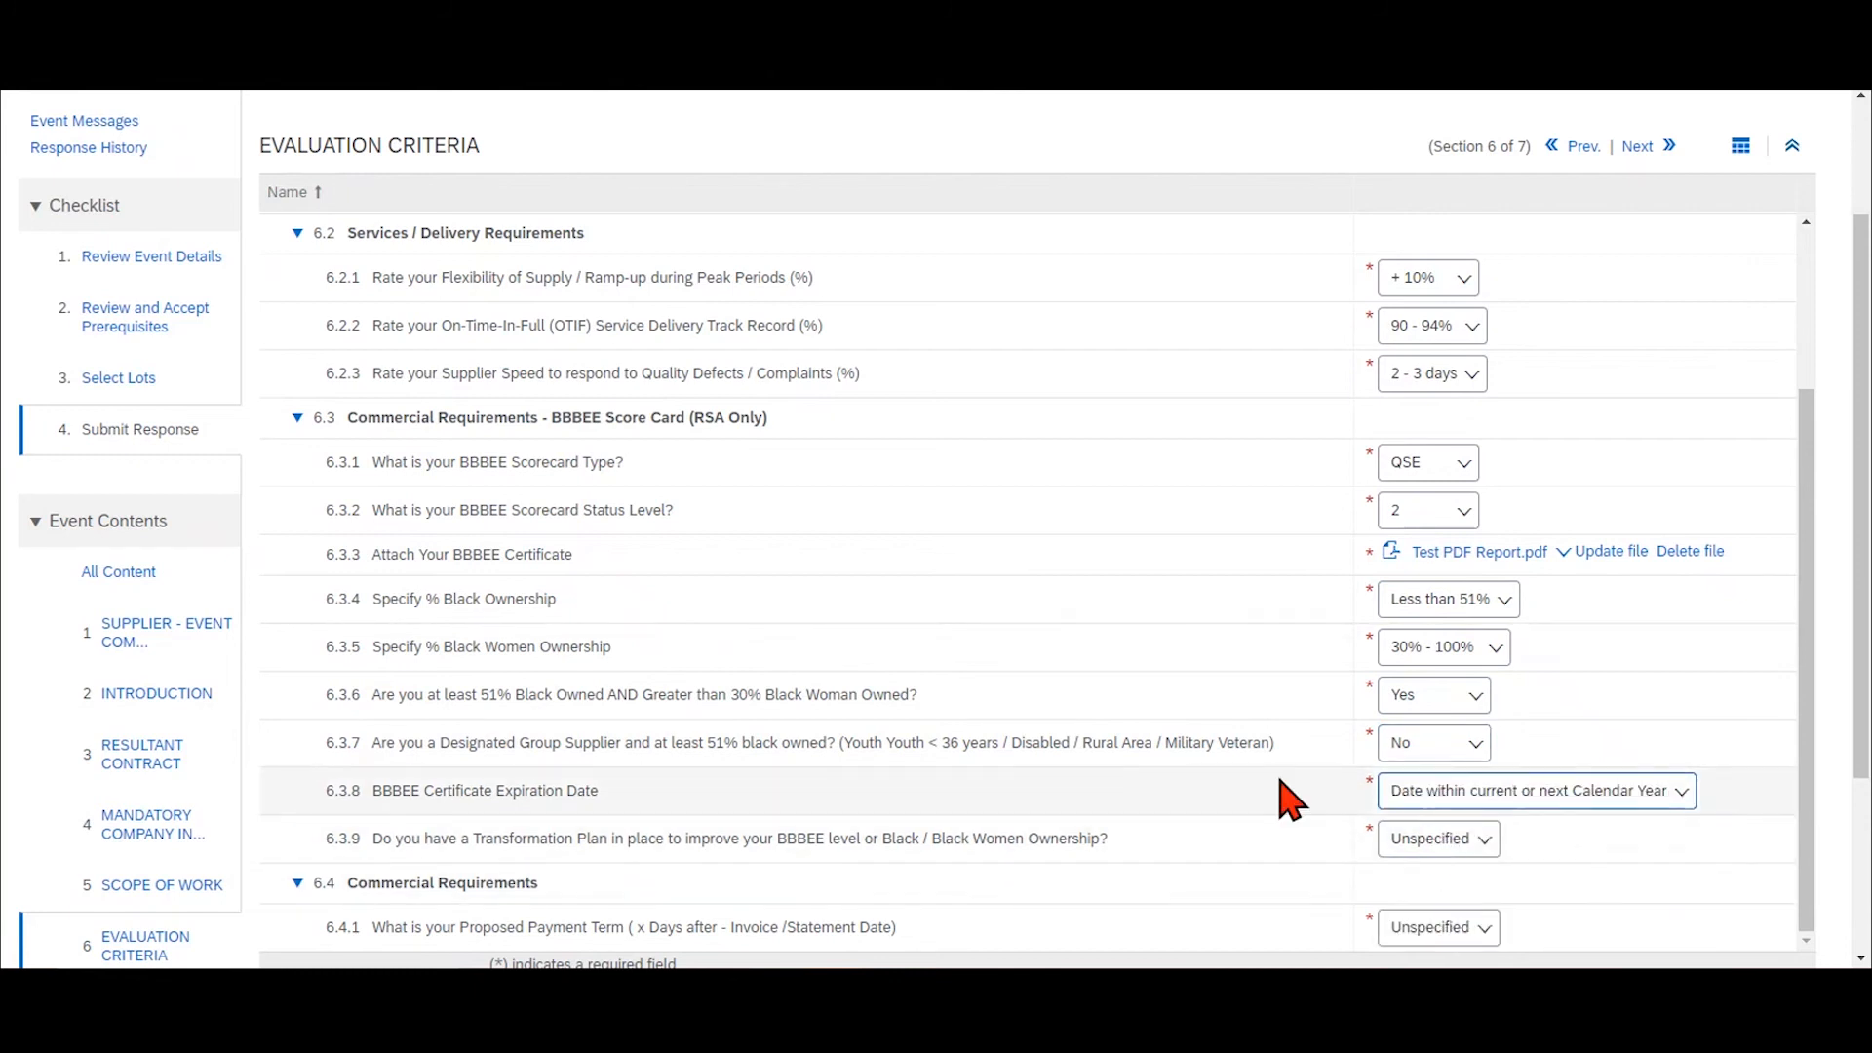
scroll(1231, 779, down, 2)
scroll(1231, 780, down, 3)
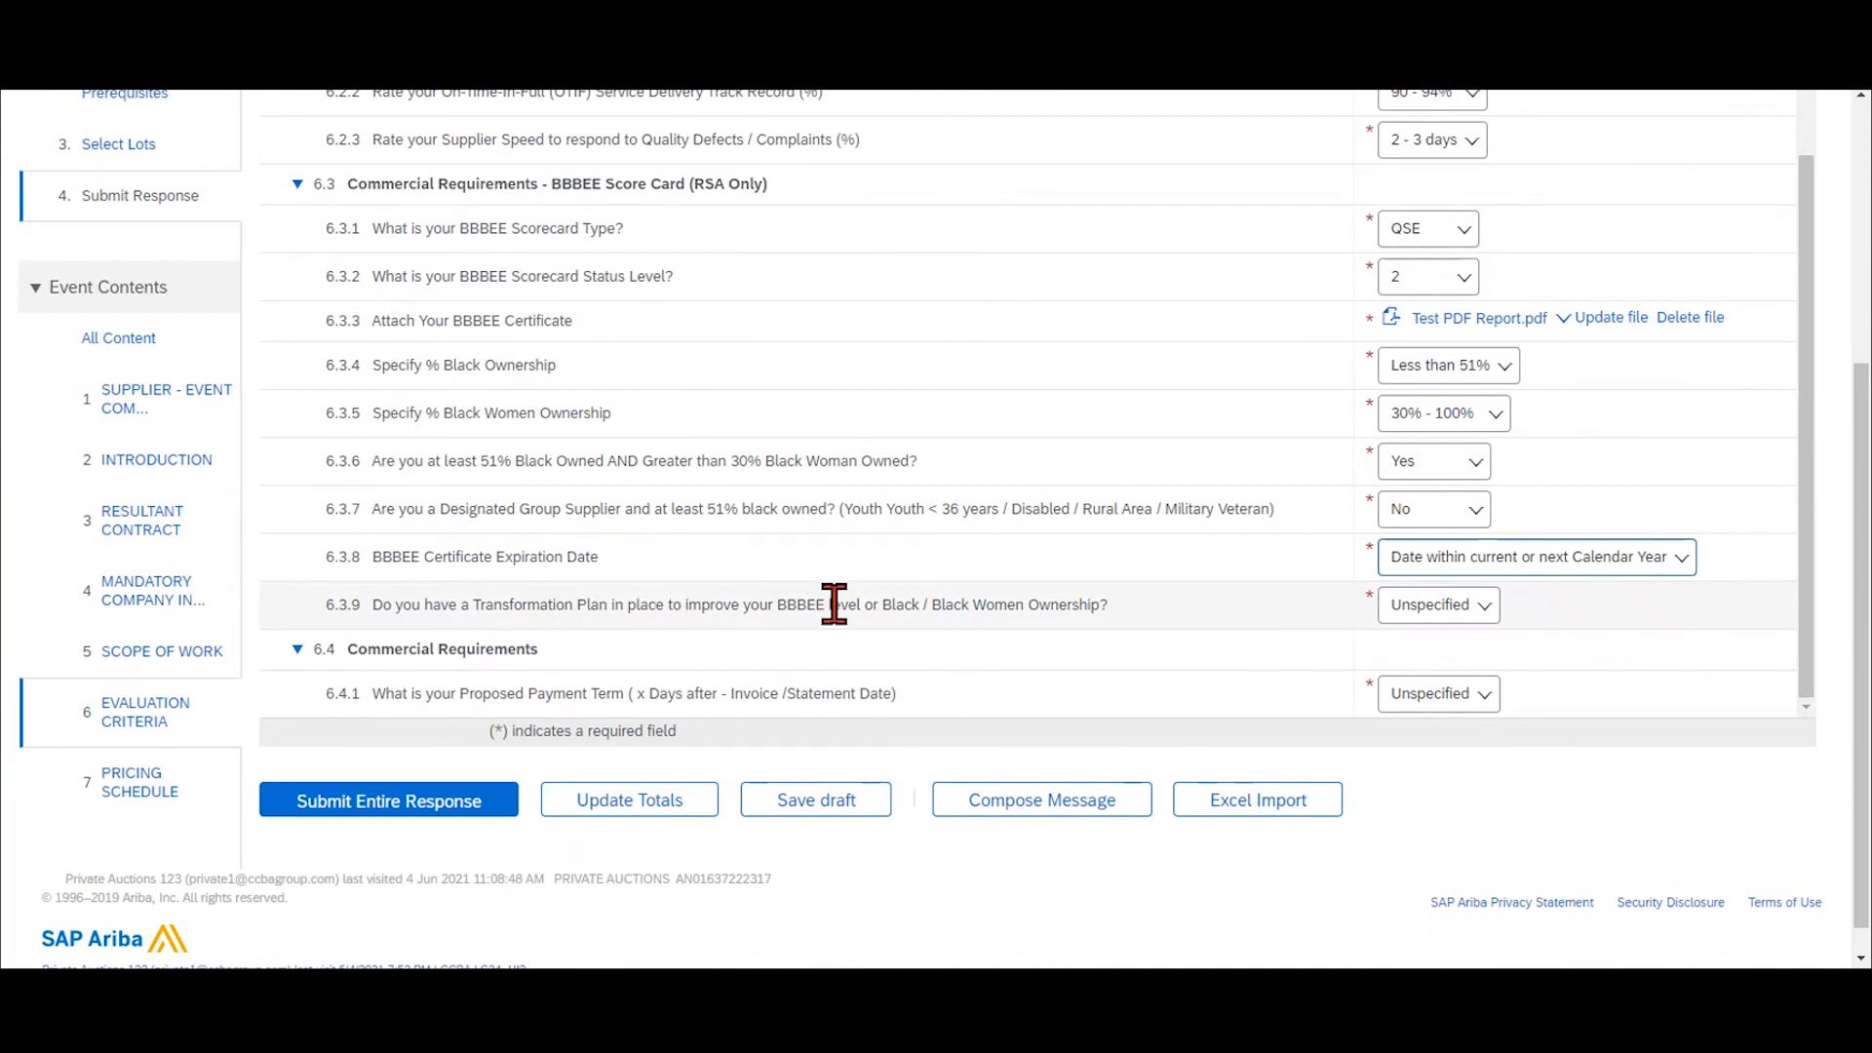
click(1482, 612)
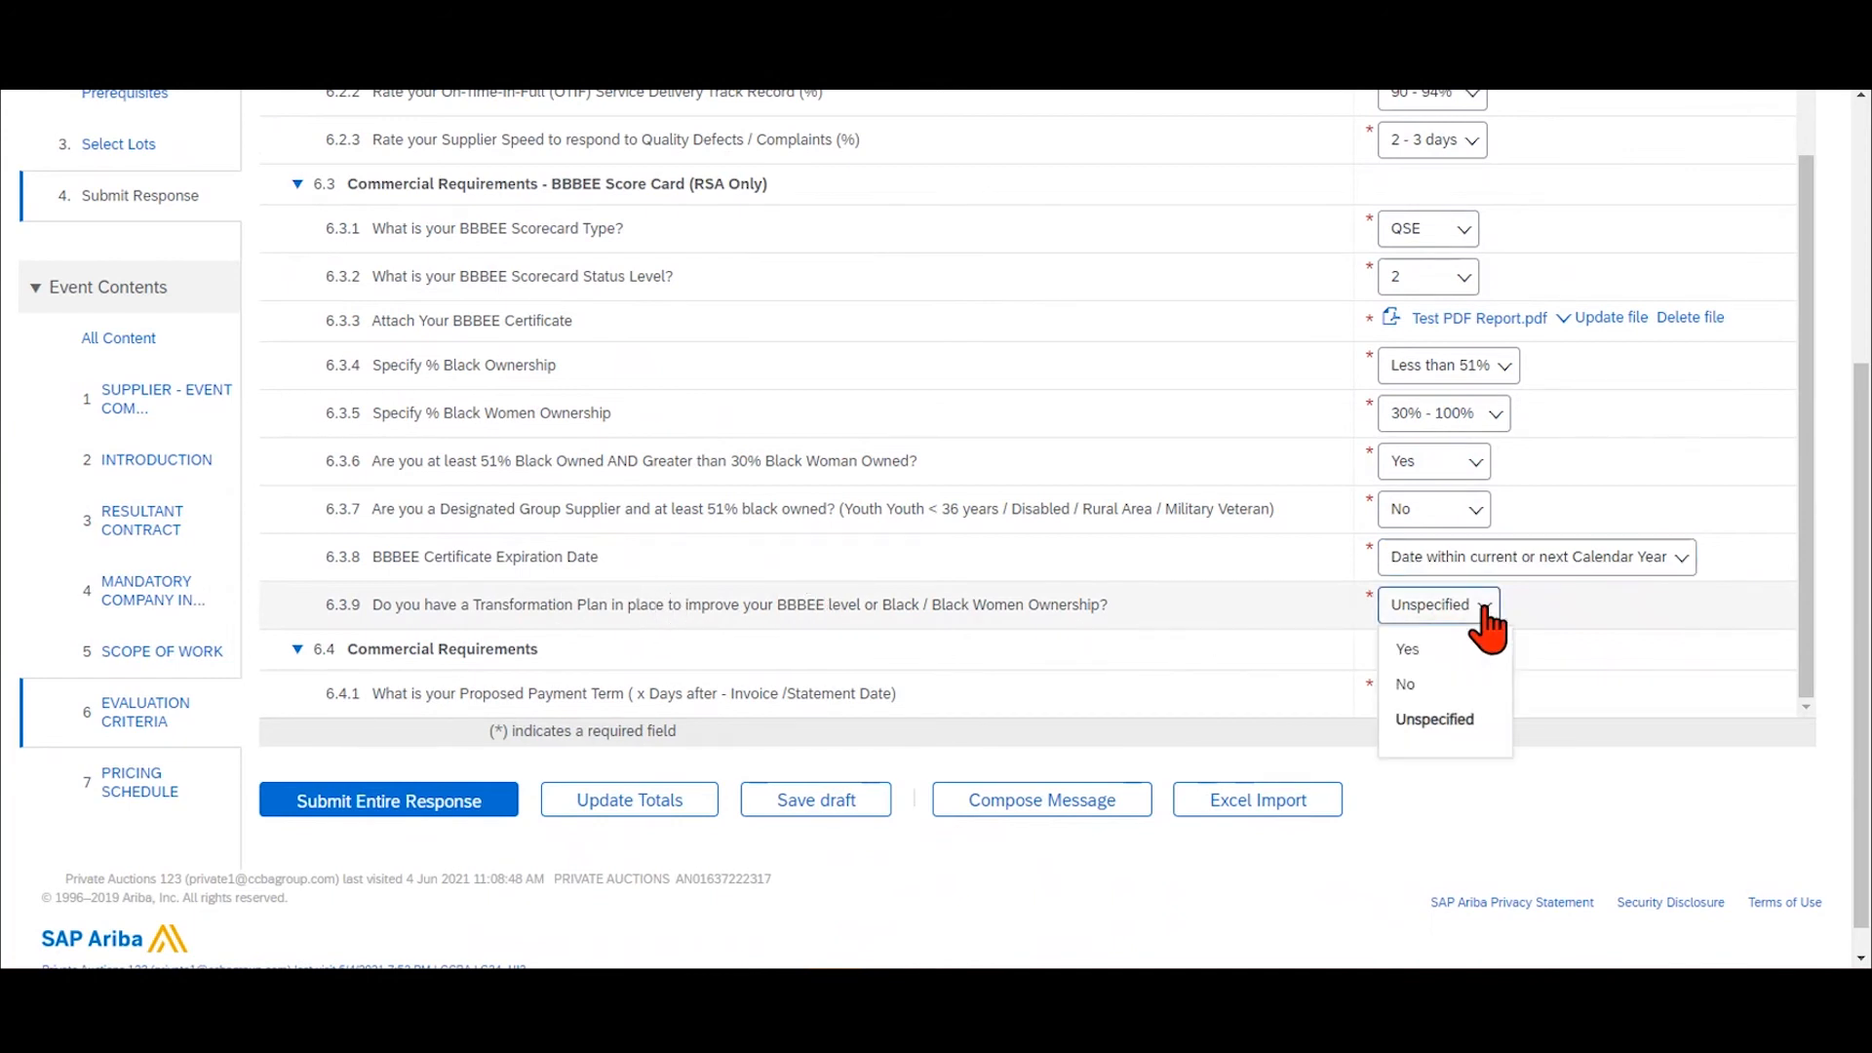
click(1419, 683)
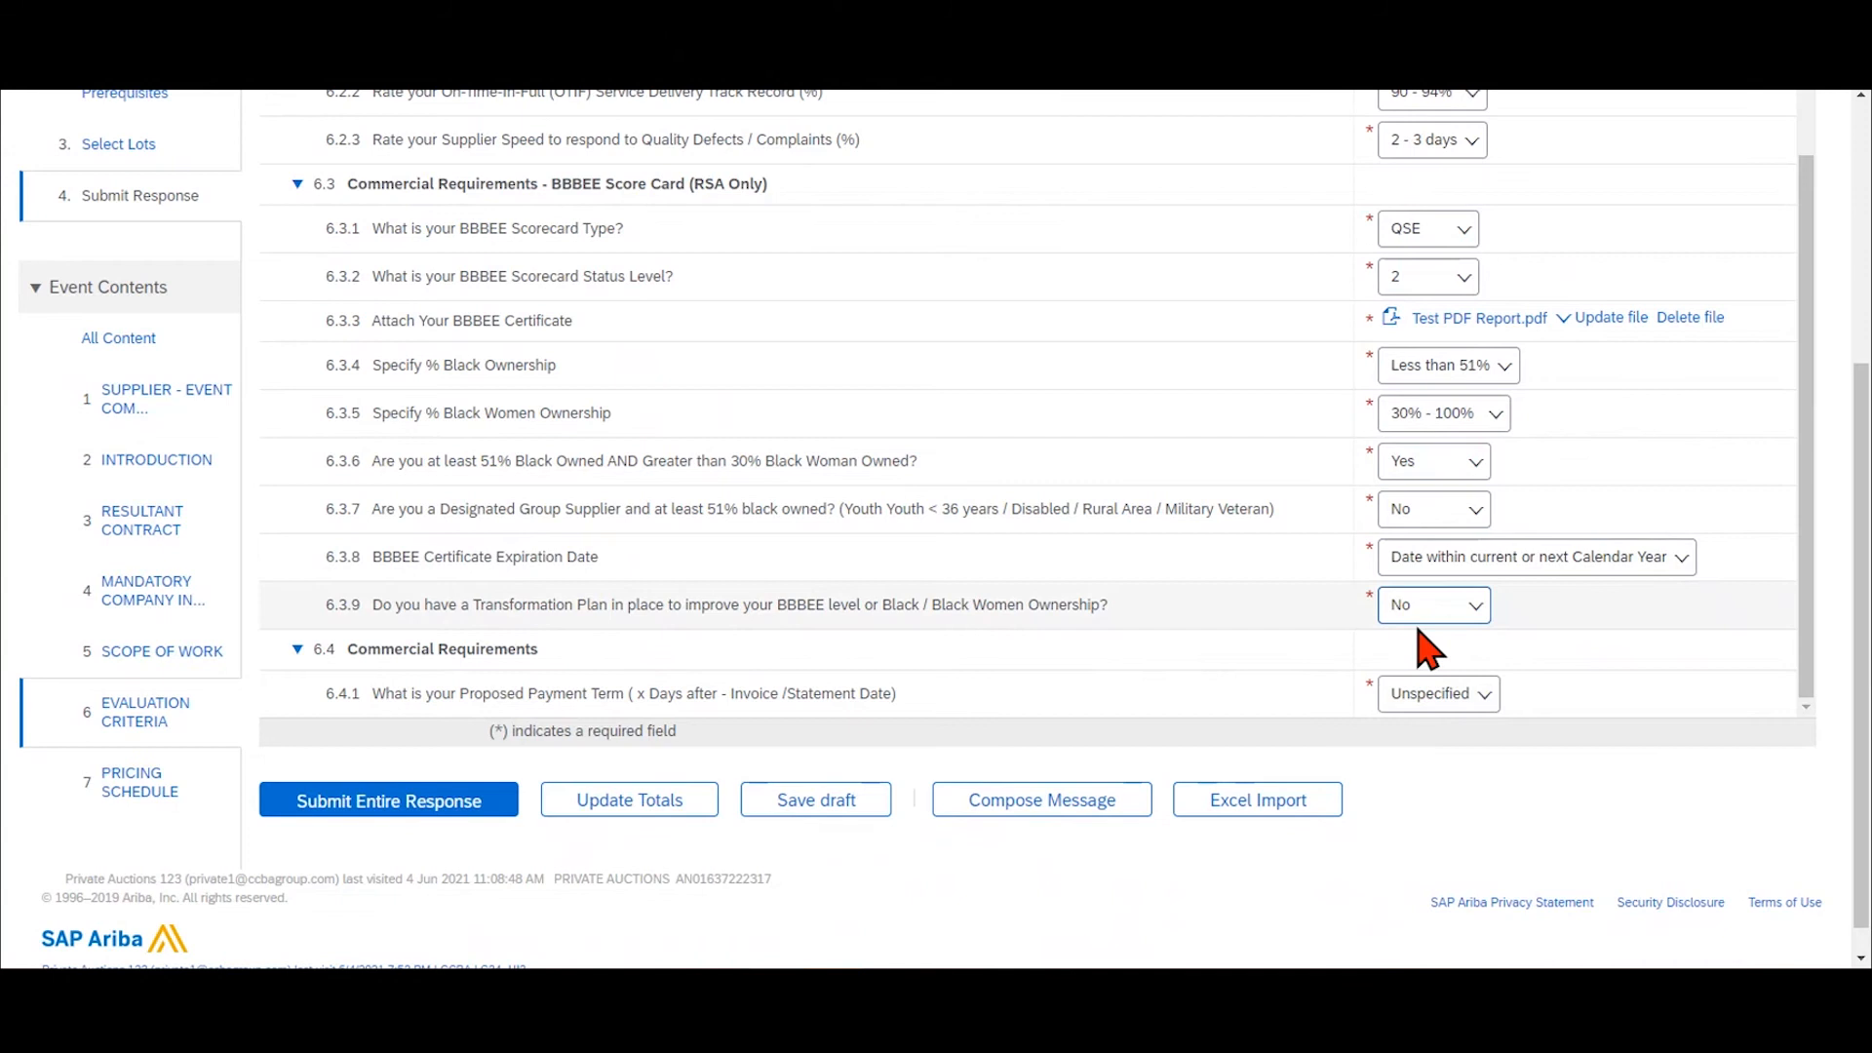
Switch the 6.3.9 Transformation Plan answer to Yes to check for a follow-up item, and set it back to No.
scroll(1427, 648, up, 2)
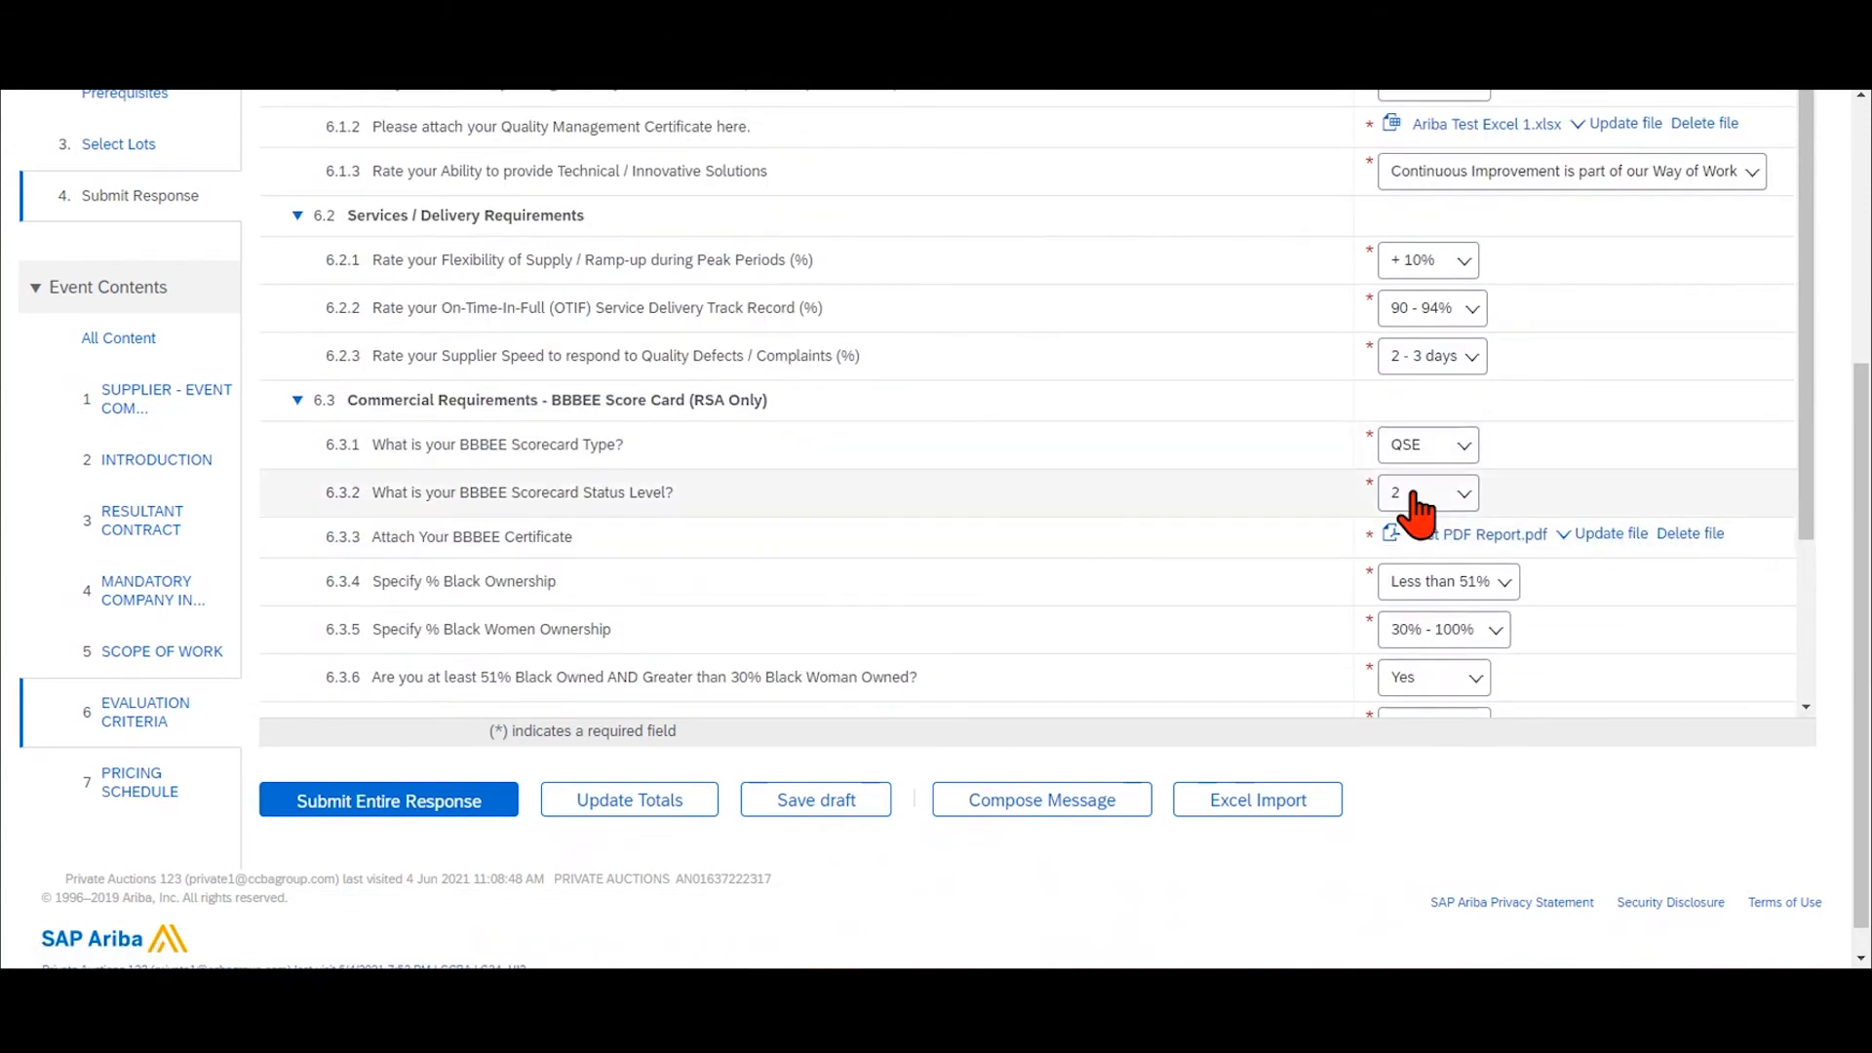
scroll(1226, 581, down, 2)
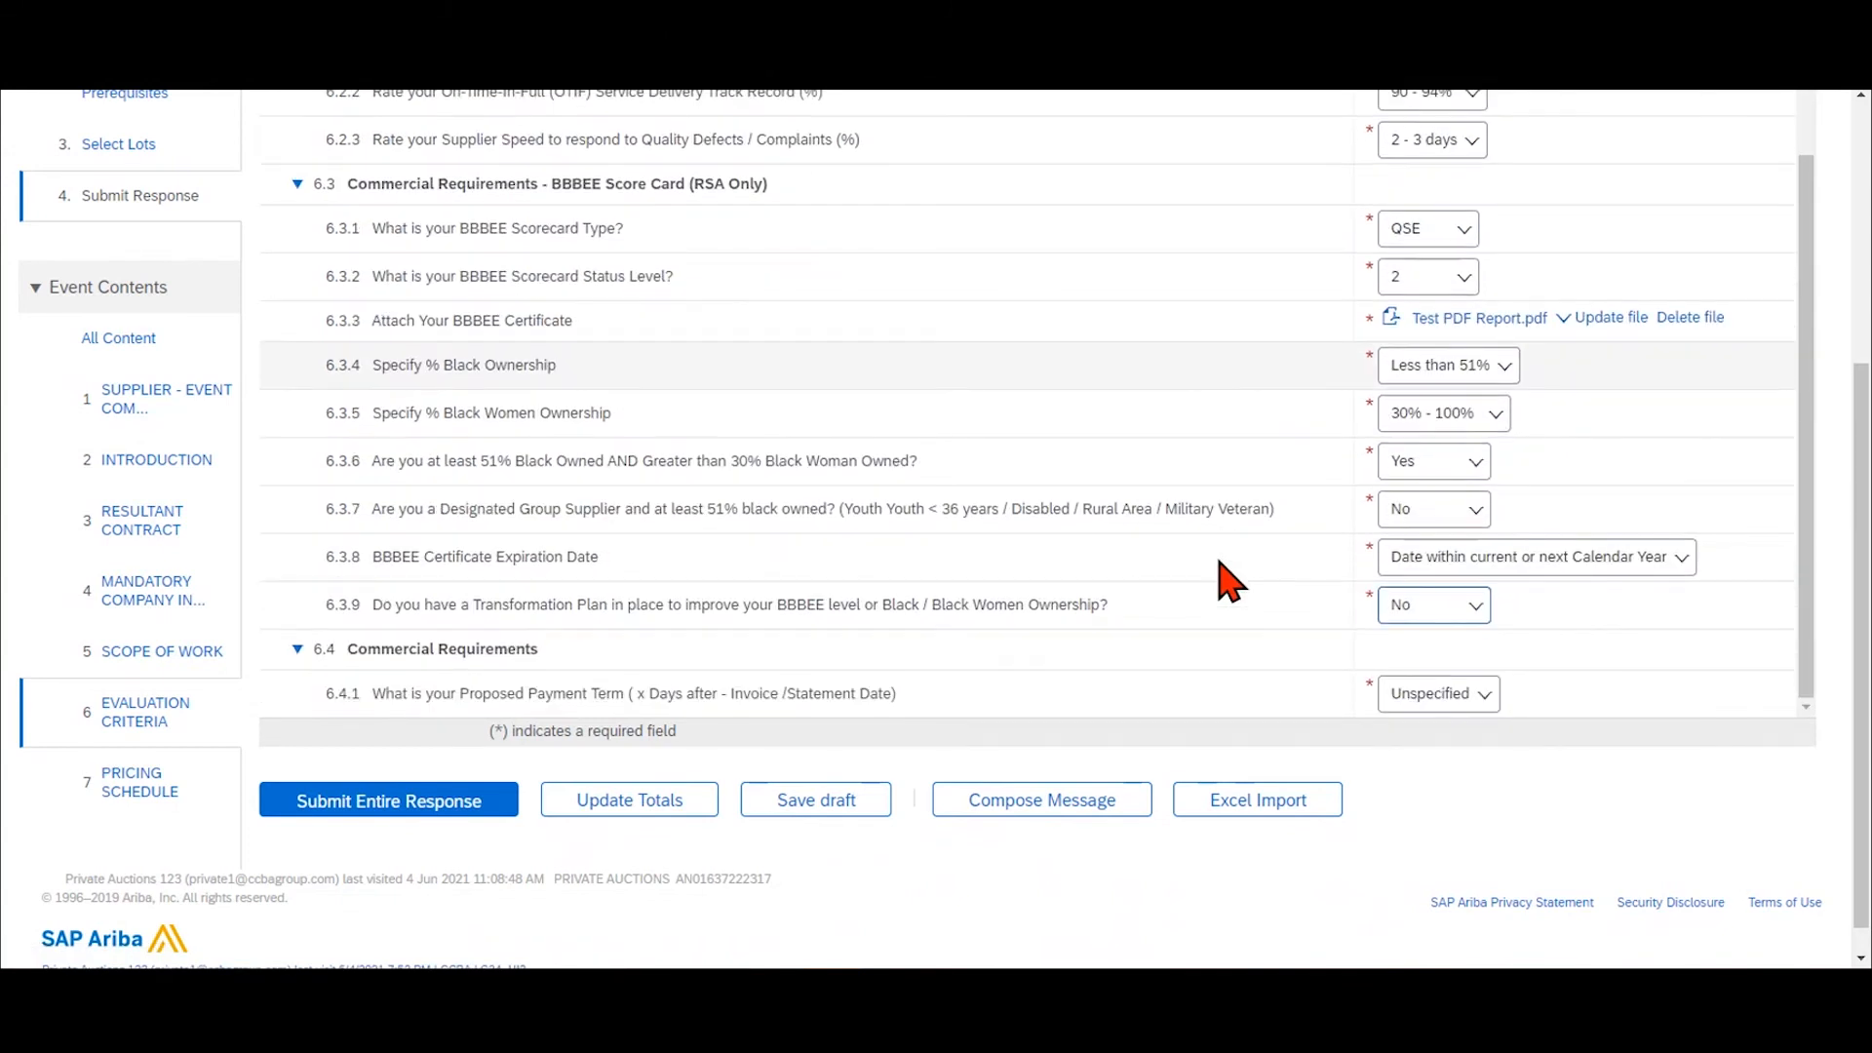
click(1467, 609)
click(1411, 650)
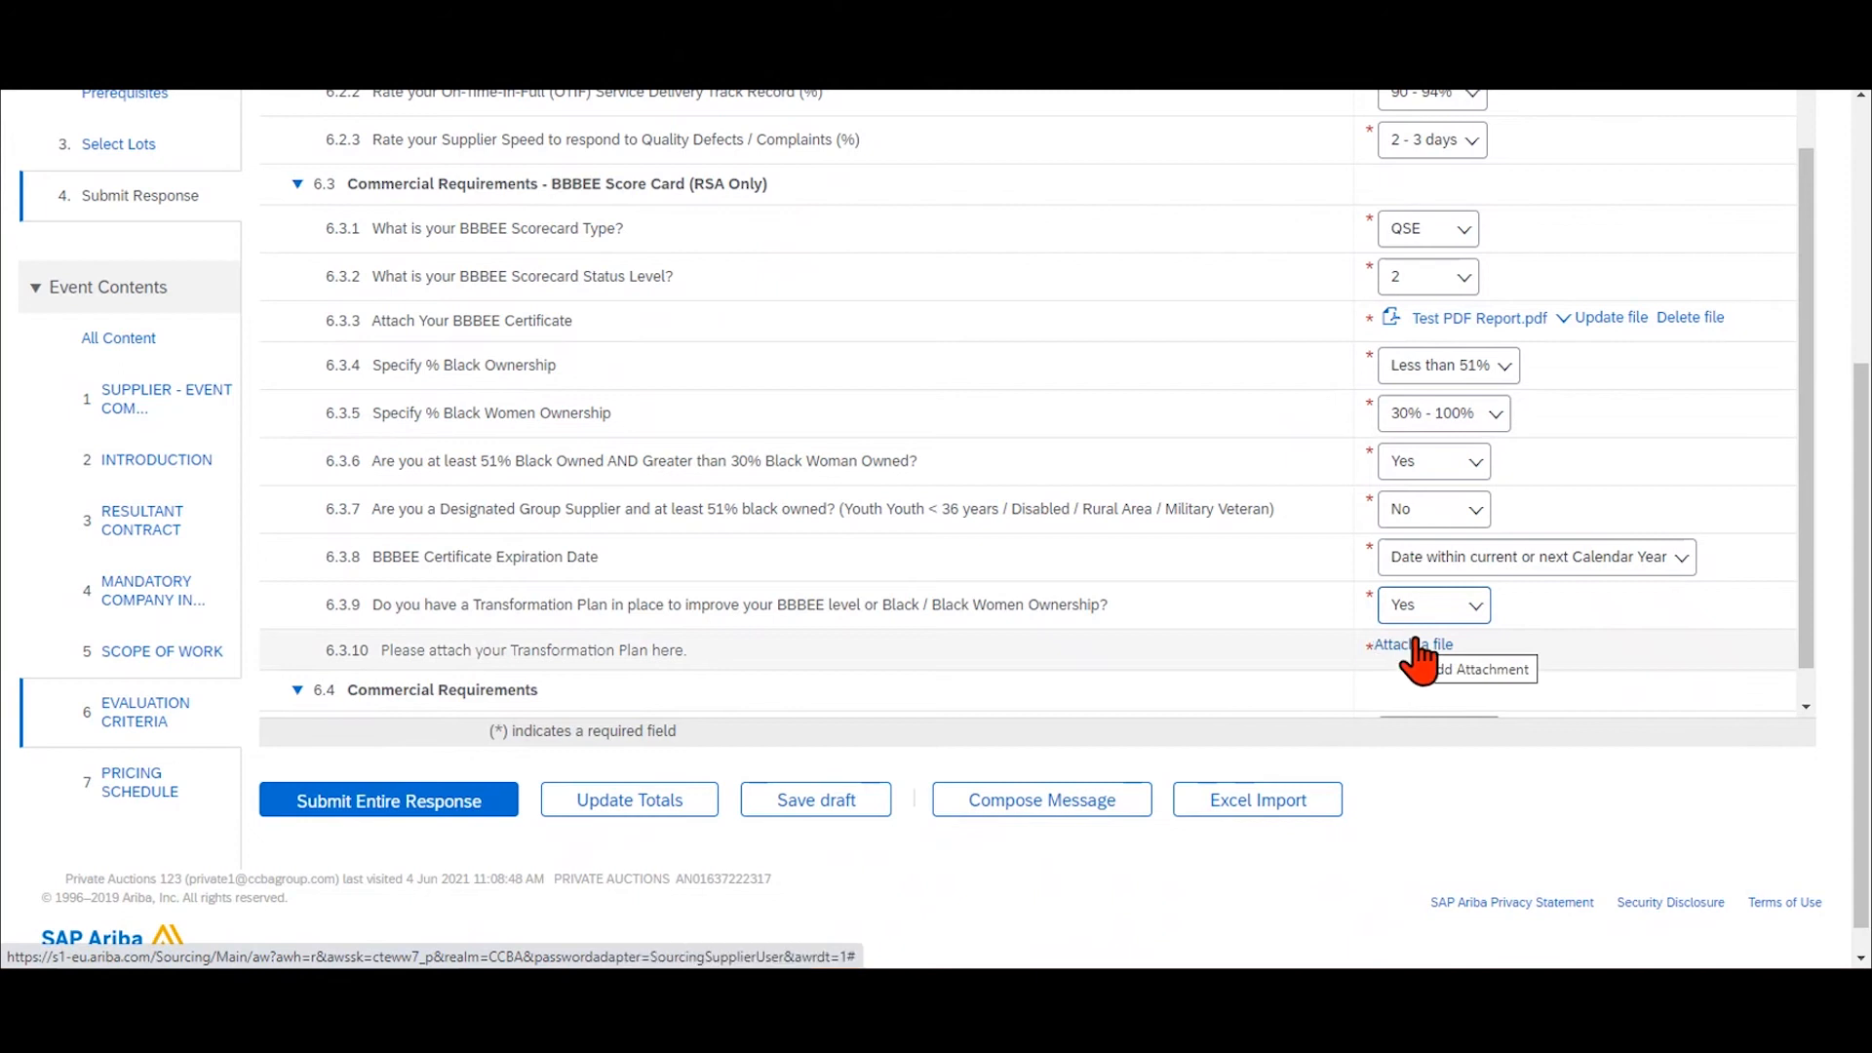
click(1464, 609)
click(1407, 685)
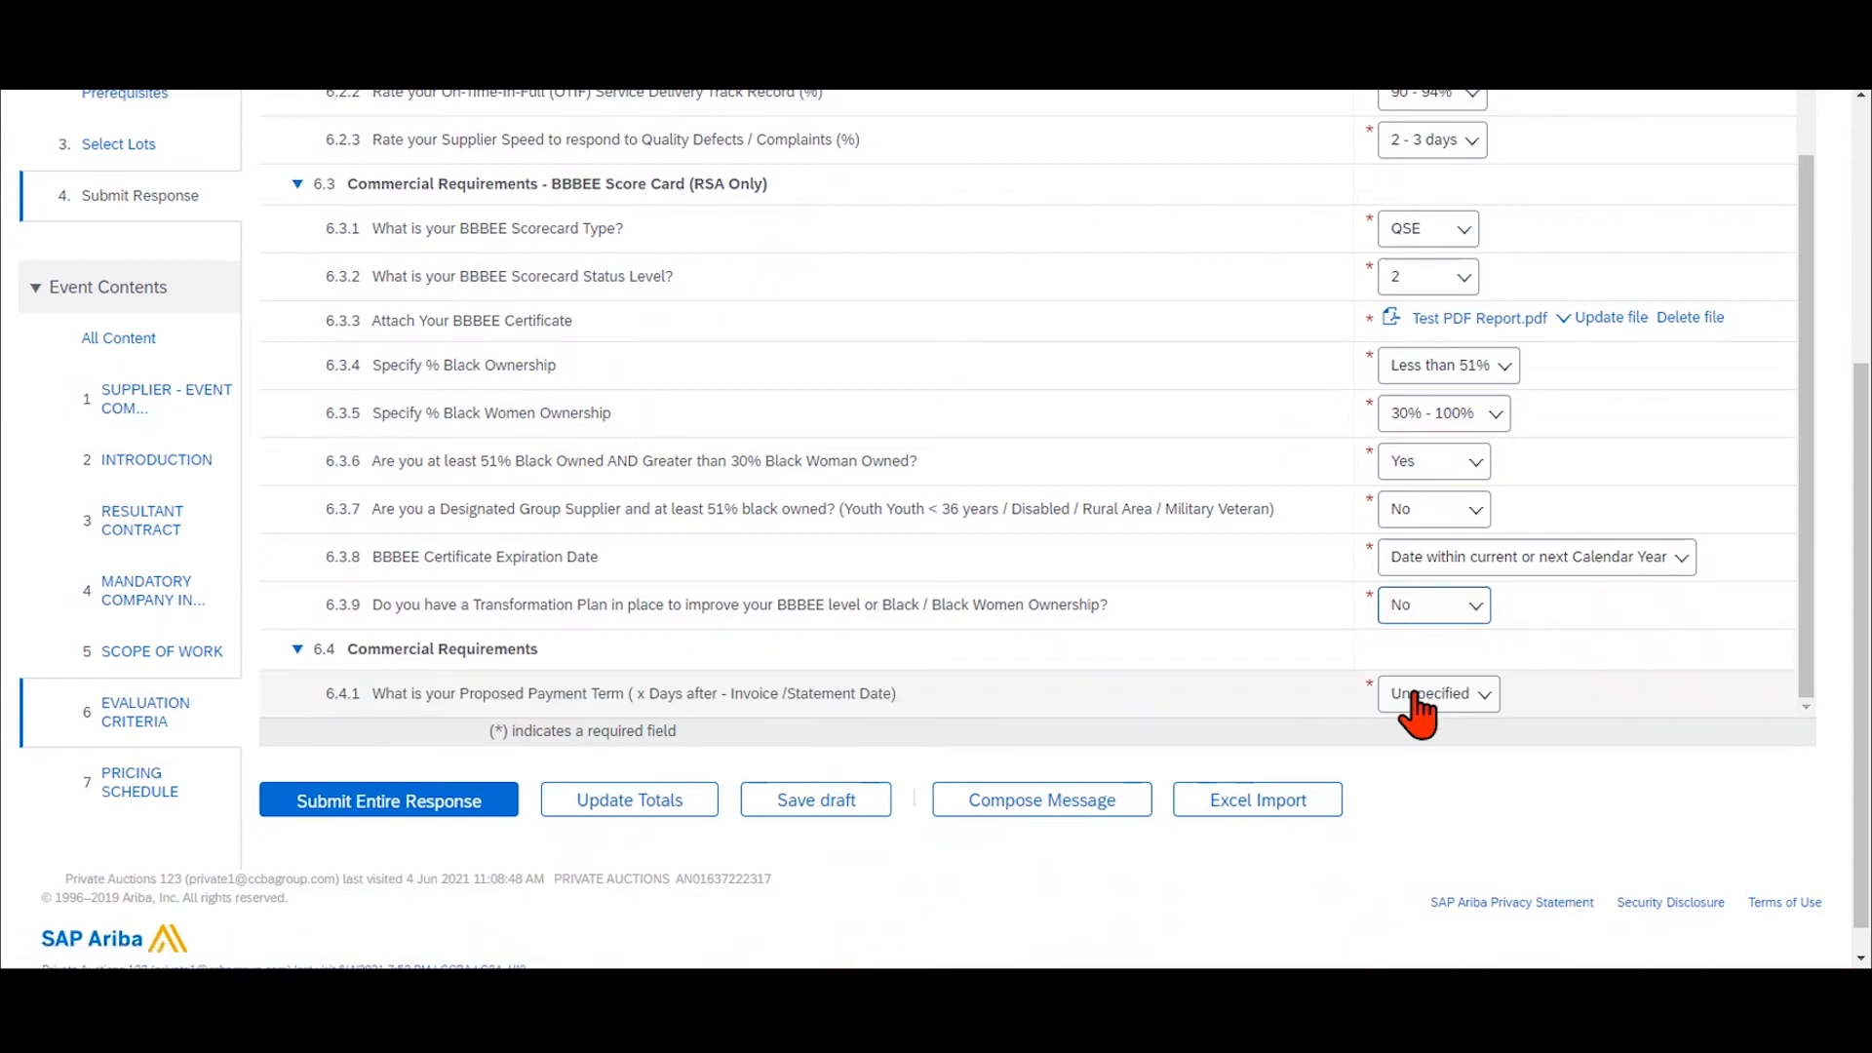
Set the Proposed Payment Term in 6.4.1 to 90 days and save the response as a draft.
scroll(897, 648, down, 1)
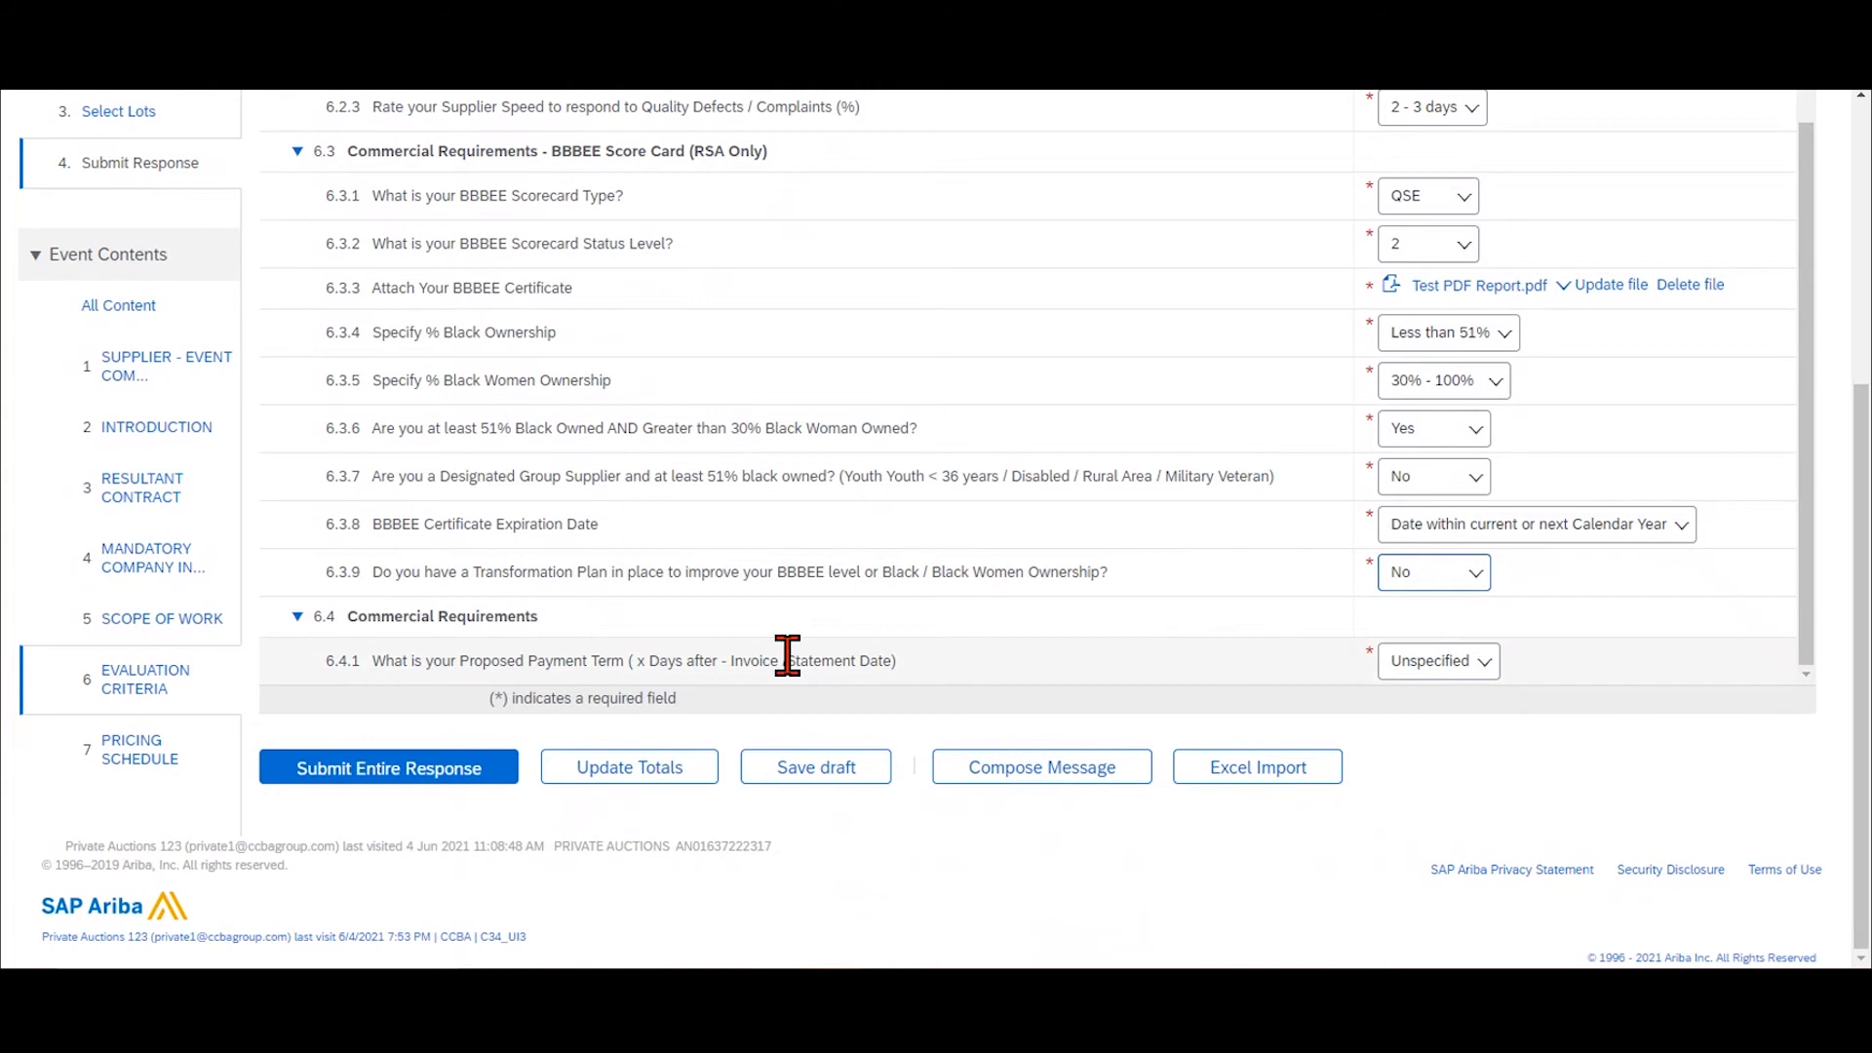
click(1477, 670)
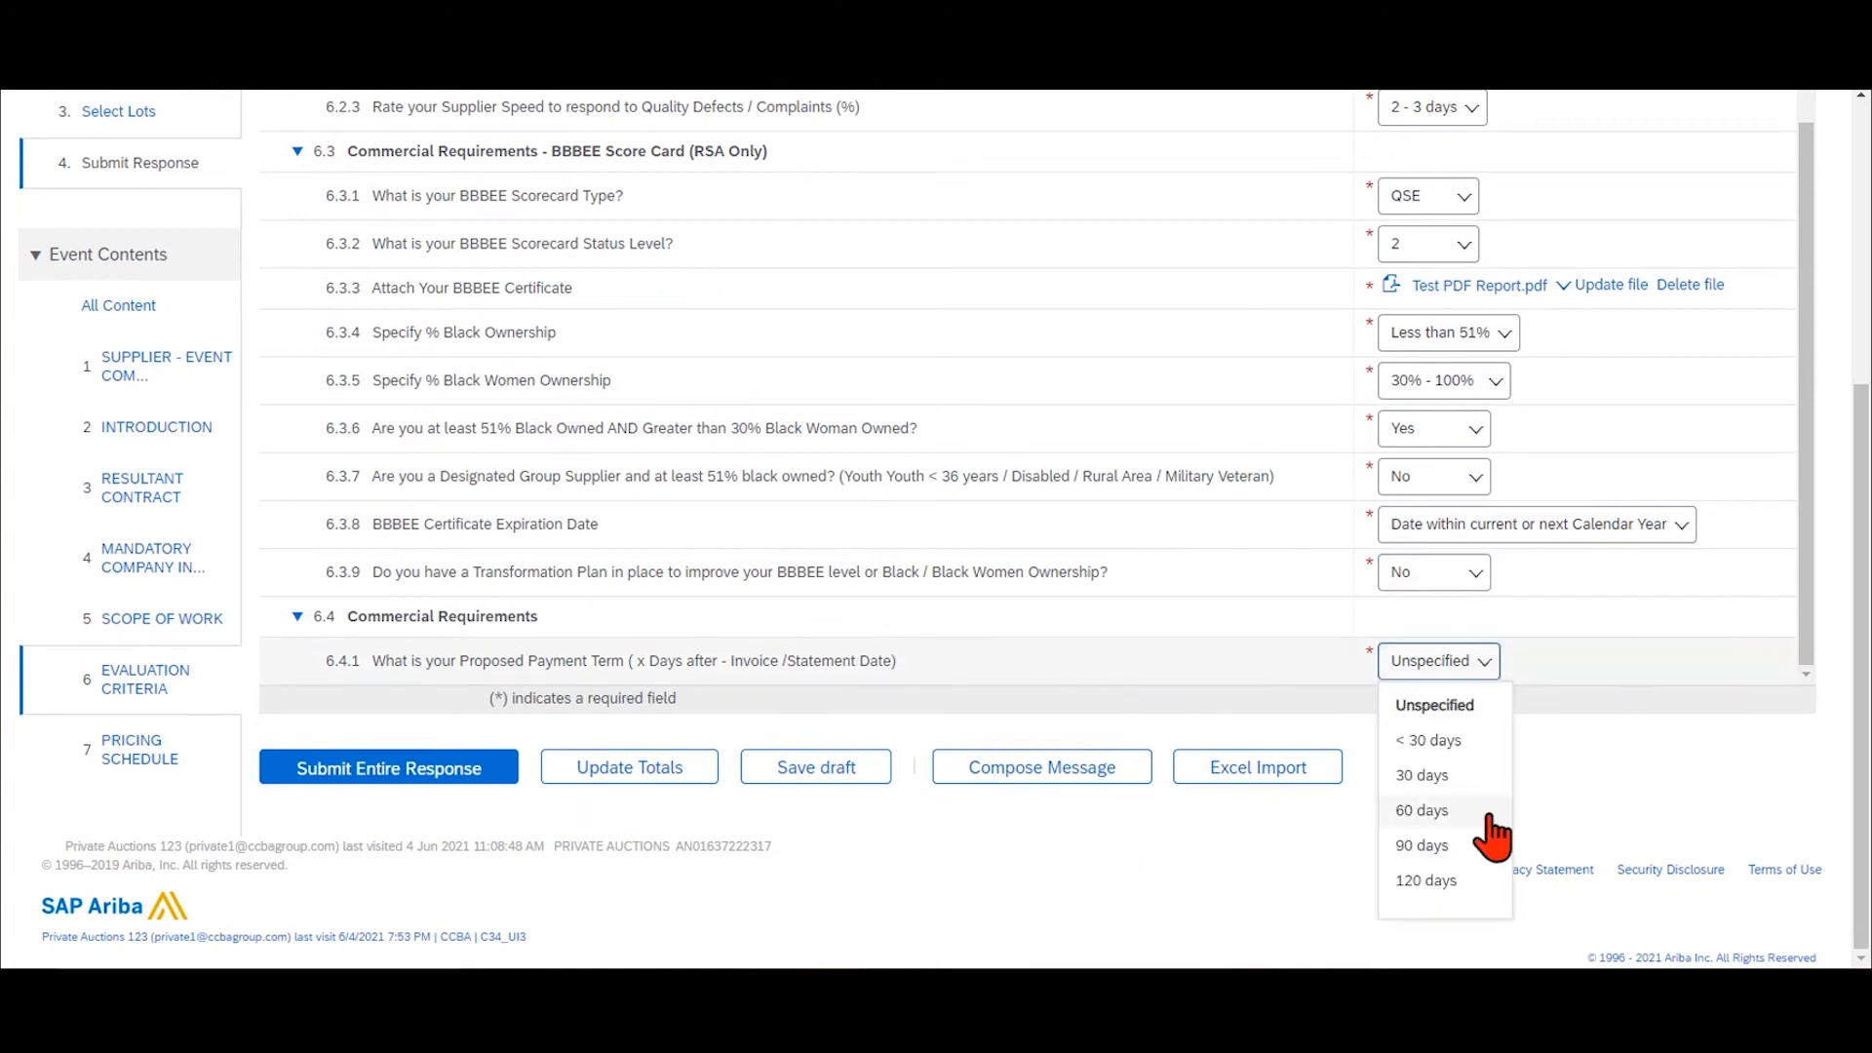
click(1428, 846)
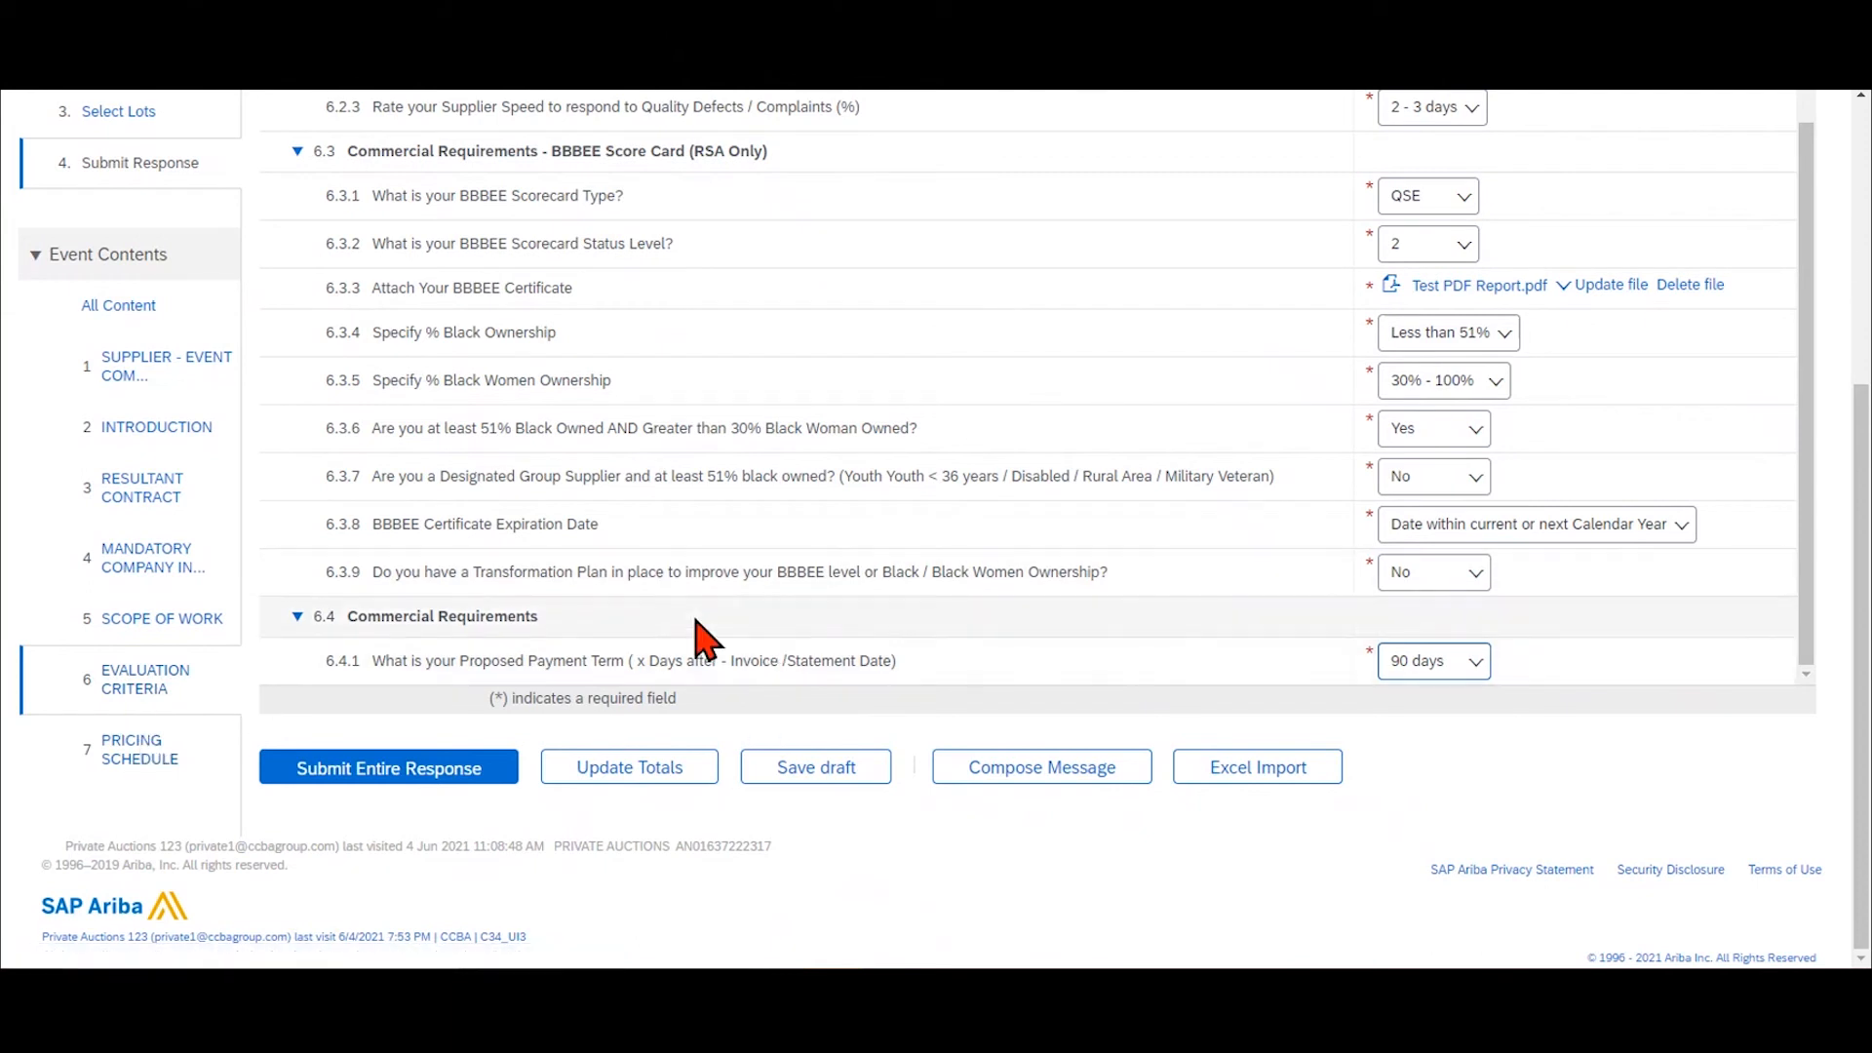
click(823, 779)
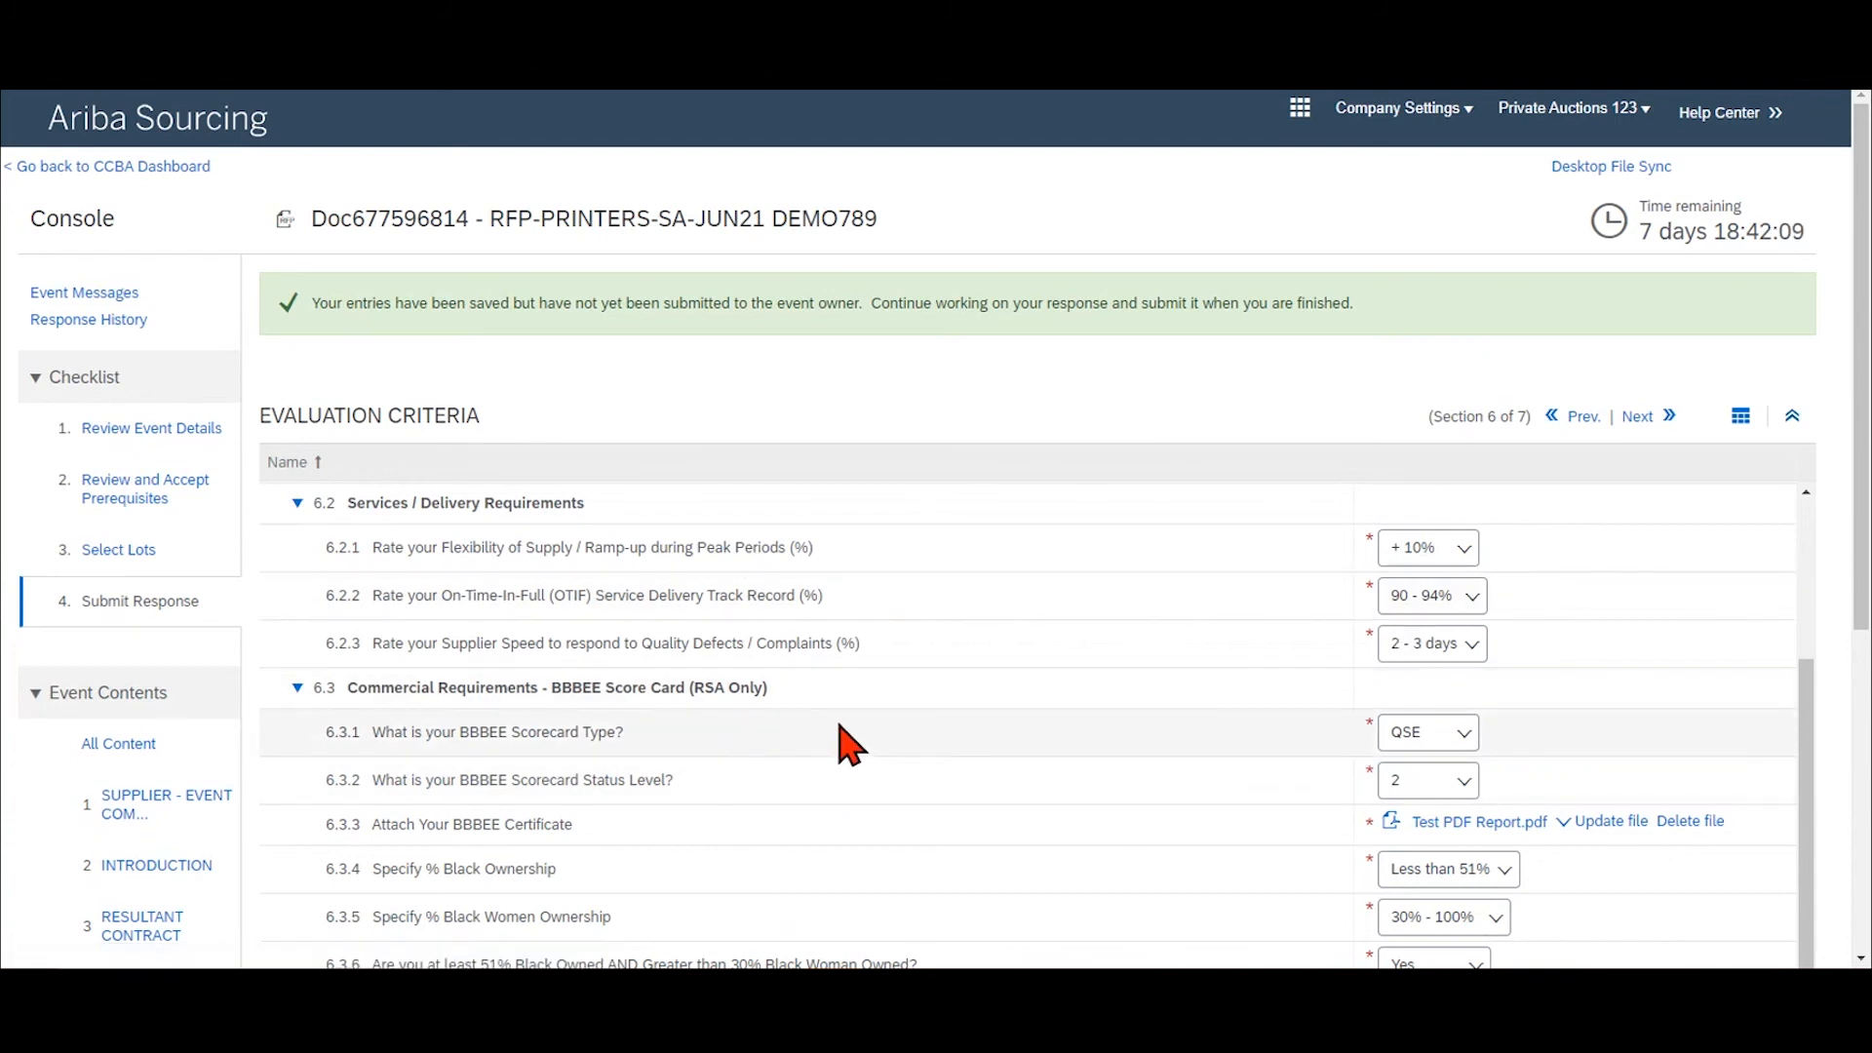
Open the Pricing Schedule section and expand the details of the section heading and of both printer items 7.1 and 7.2.
scroll(844, 757, down, 6)
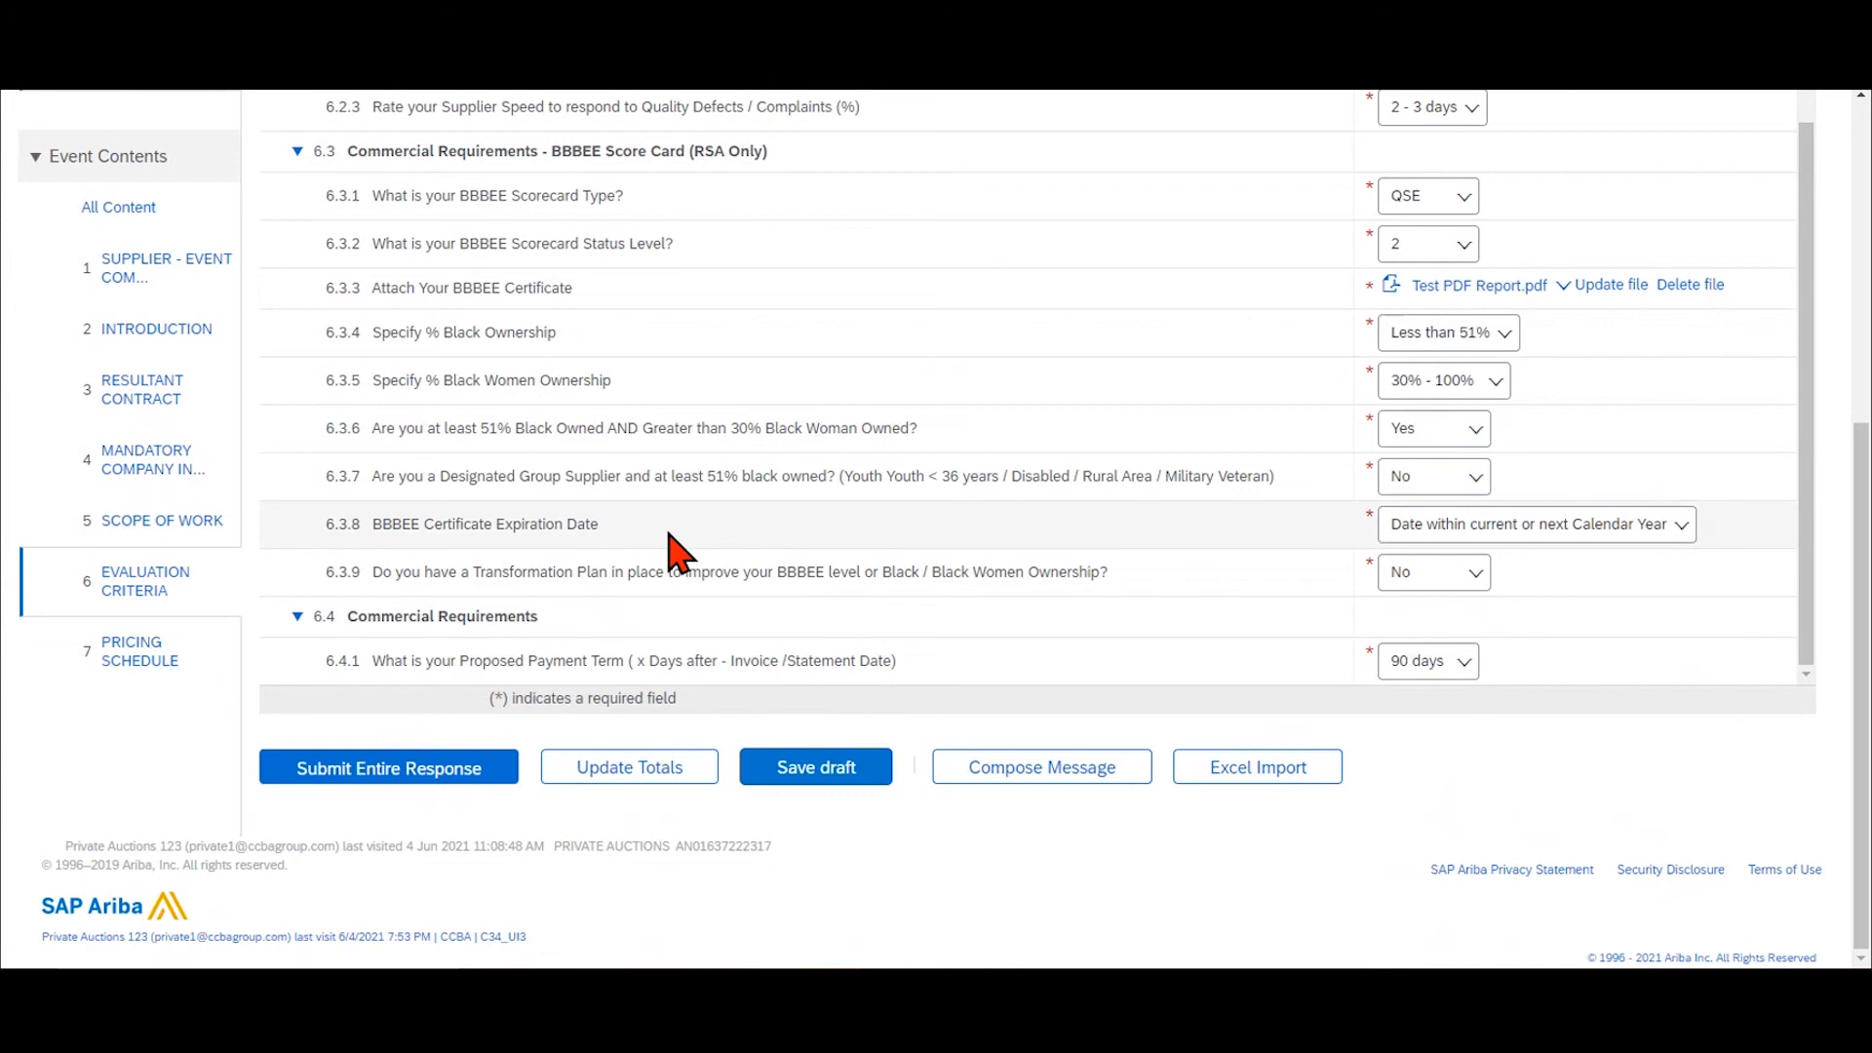
click(137, 664)
scroll(492, 683, up, 2)
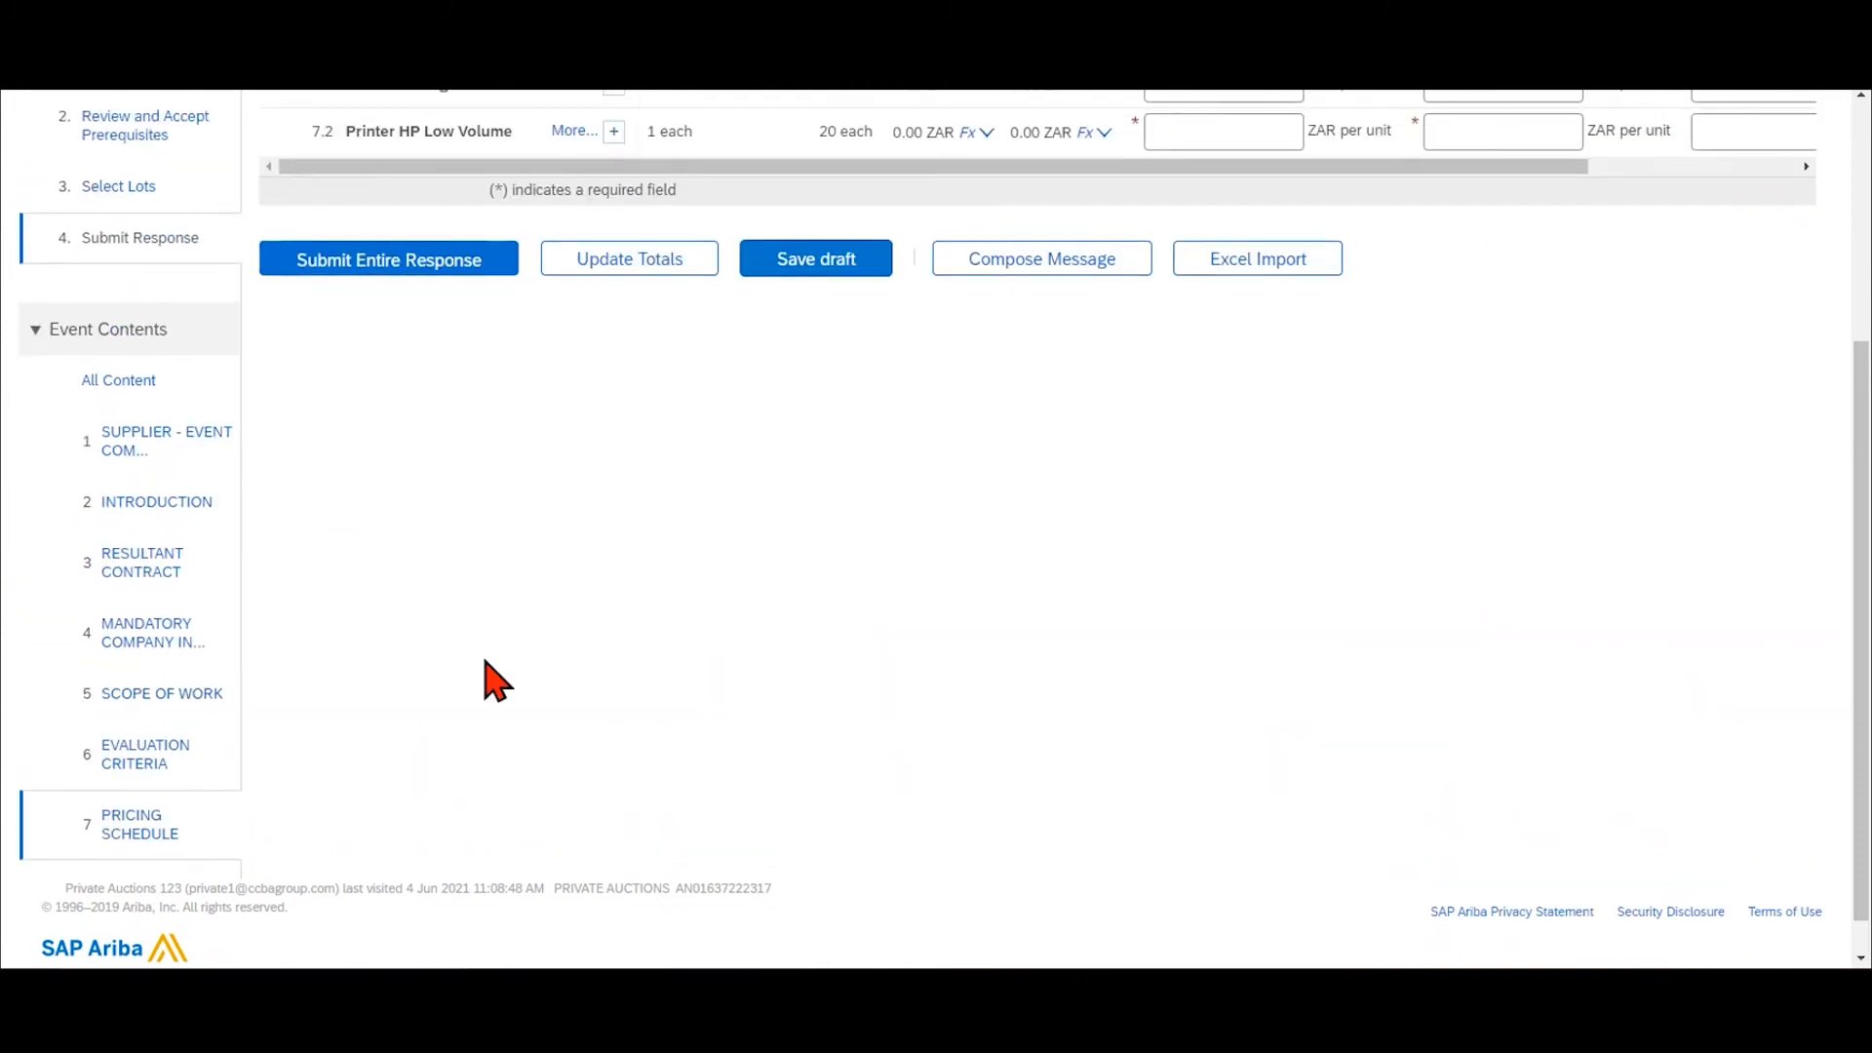
scroll(498, 687, up, 2)
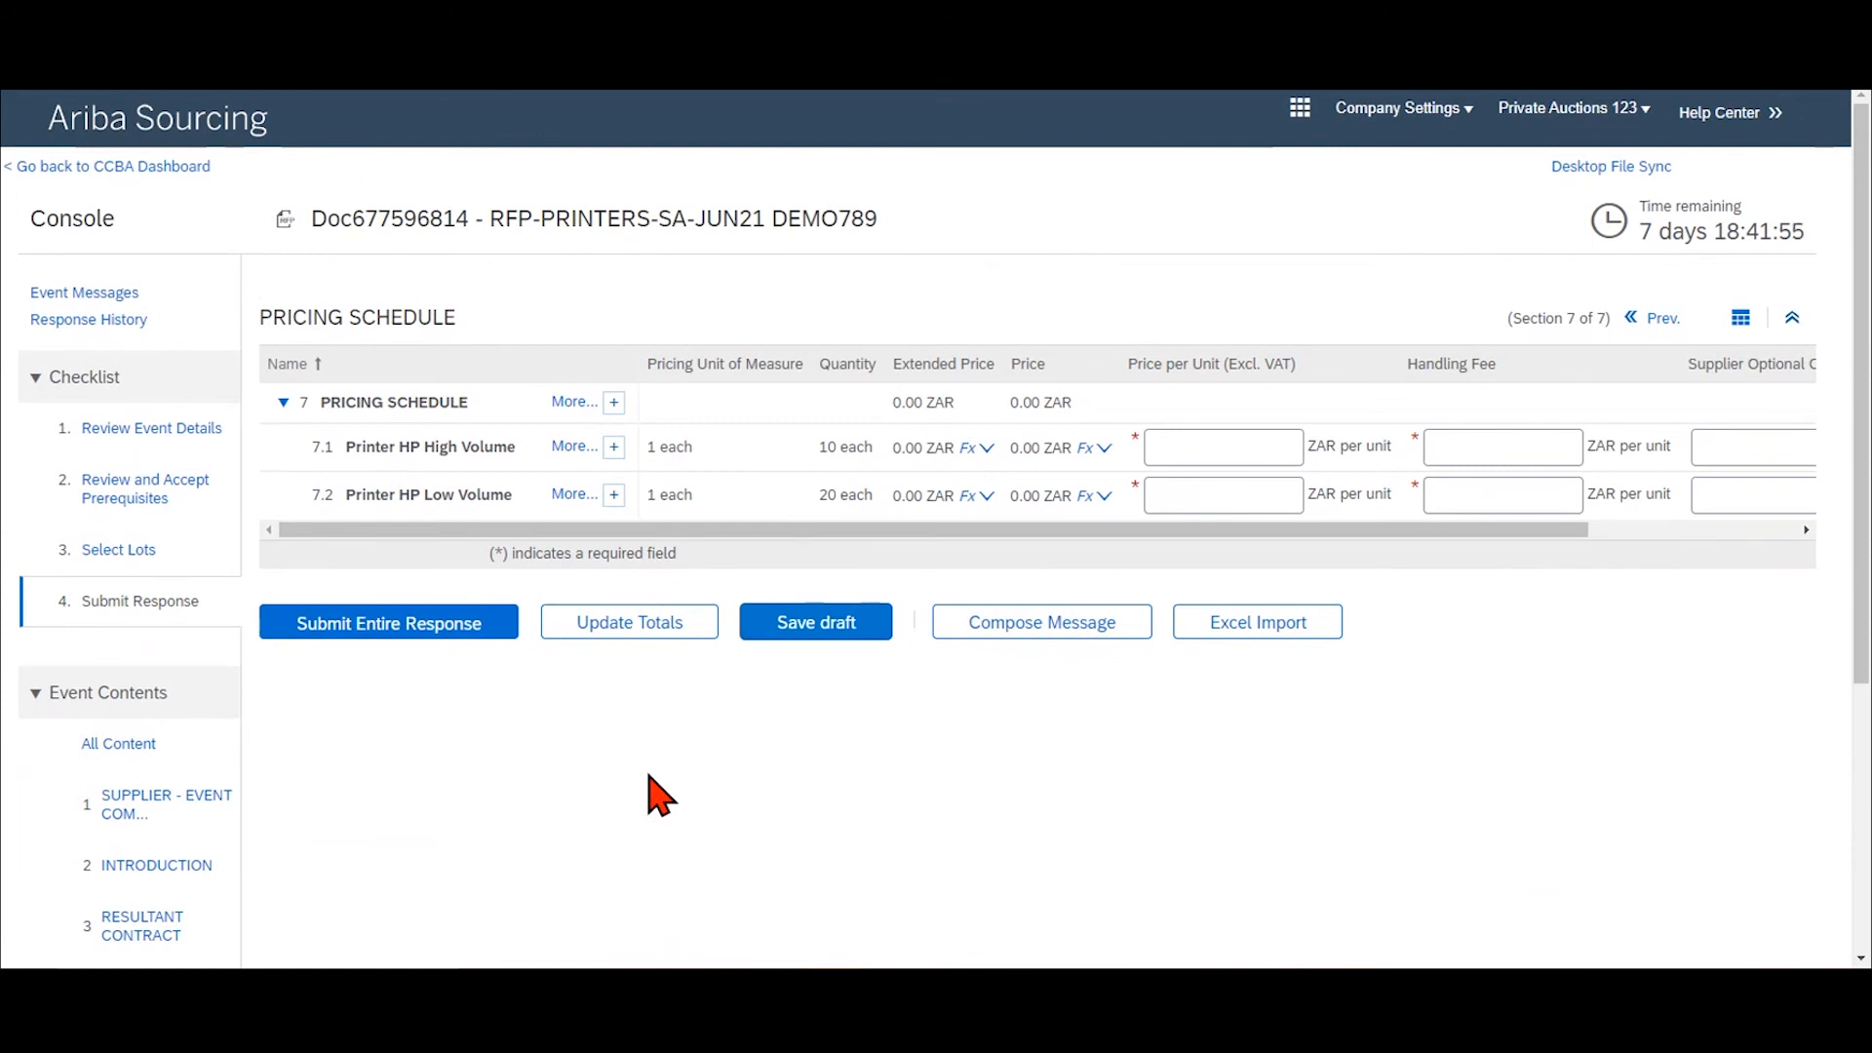
click(614, 448)
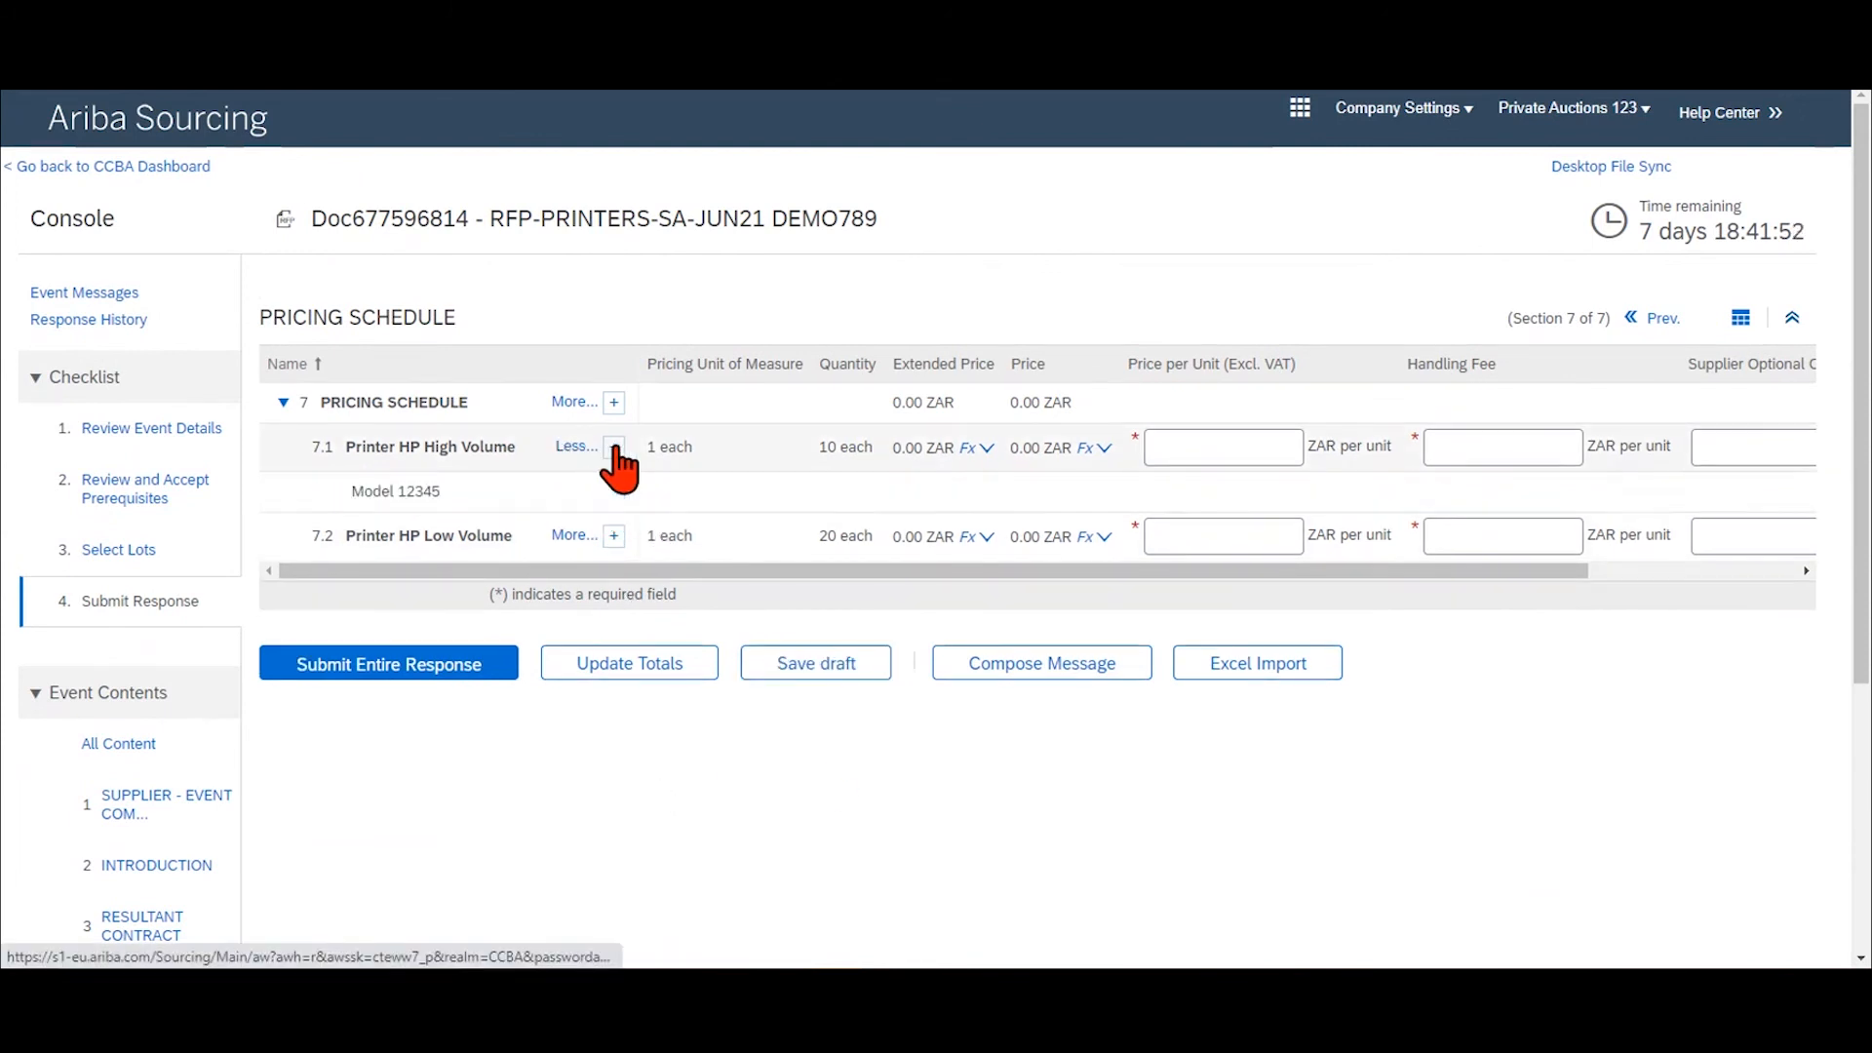
click(615, 536)
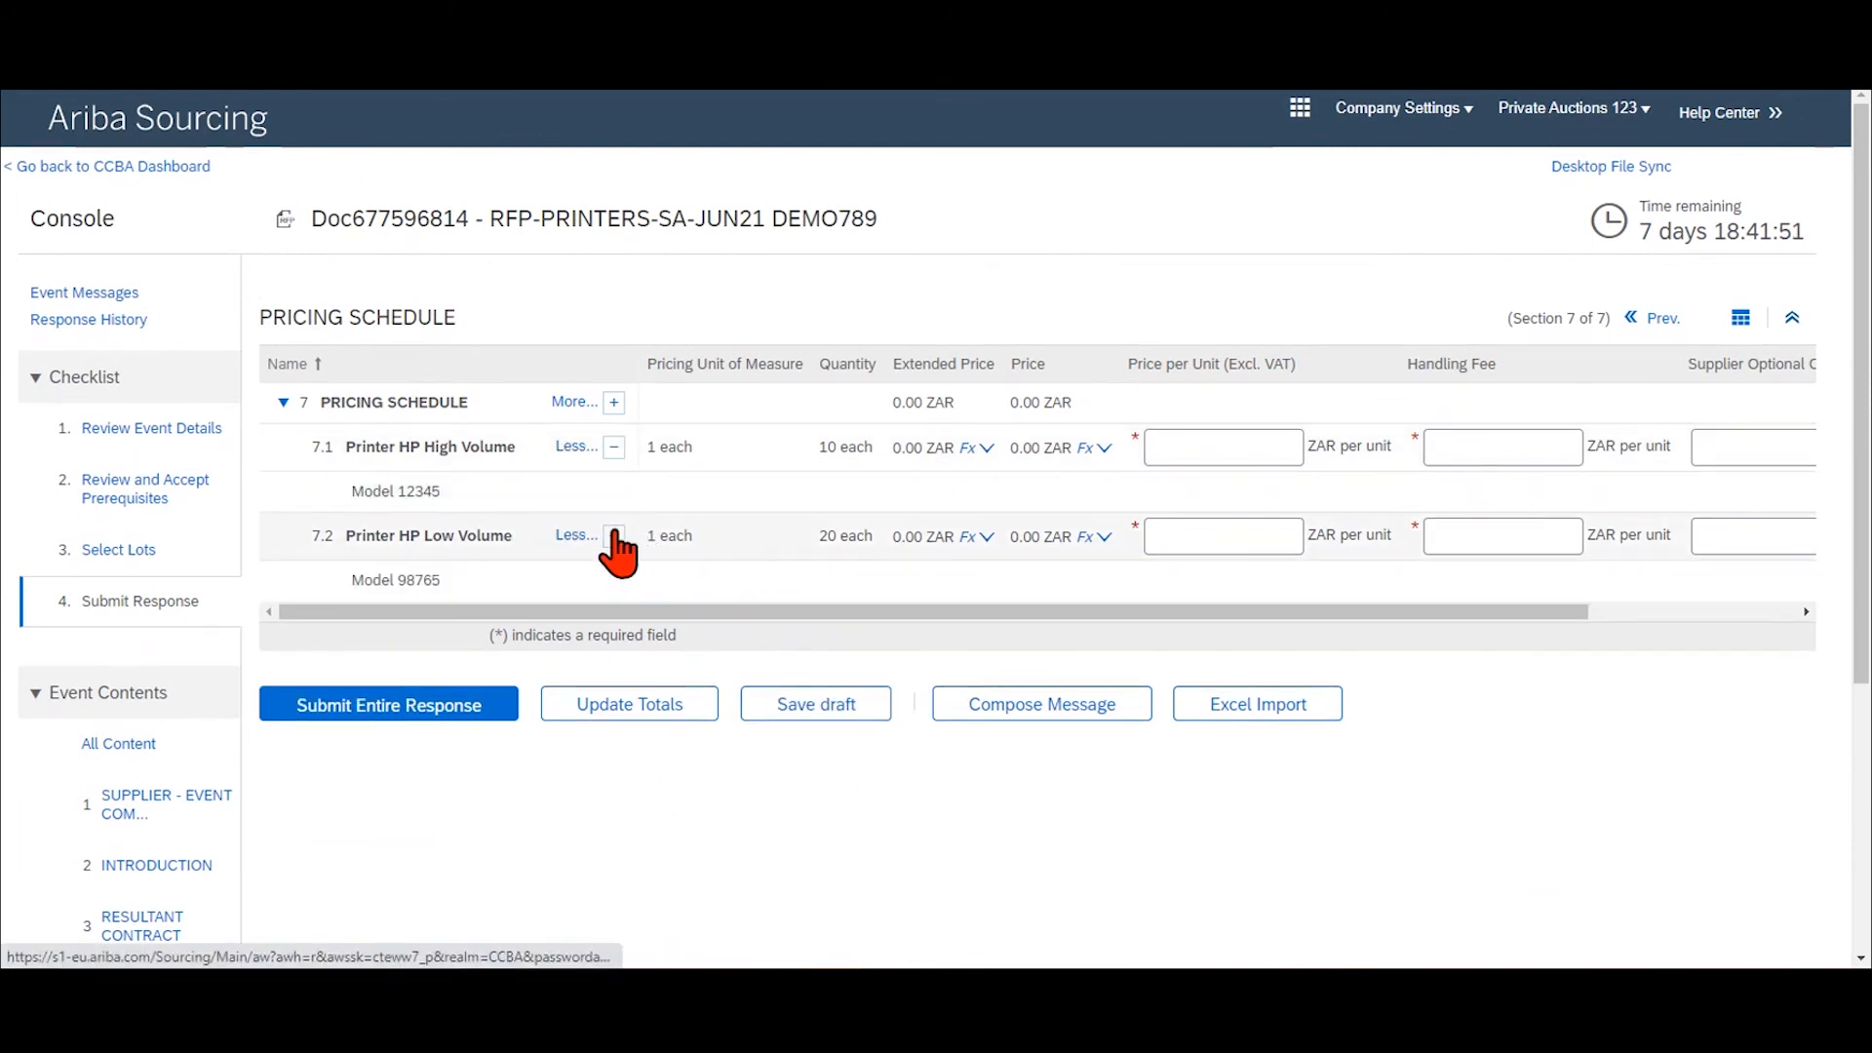
click(615, 403)
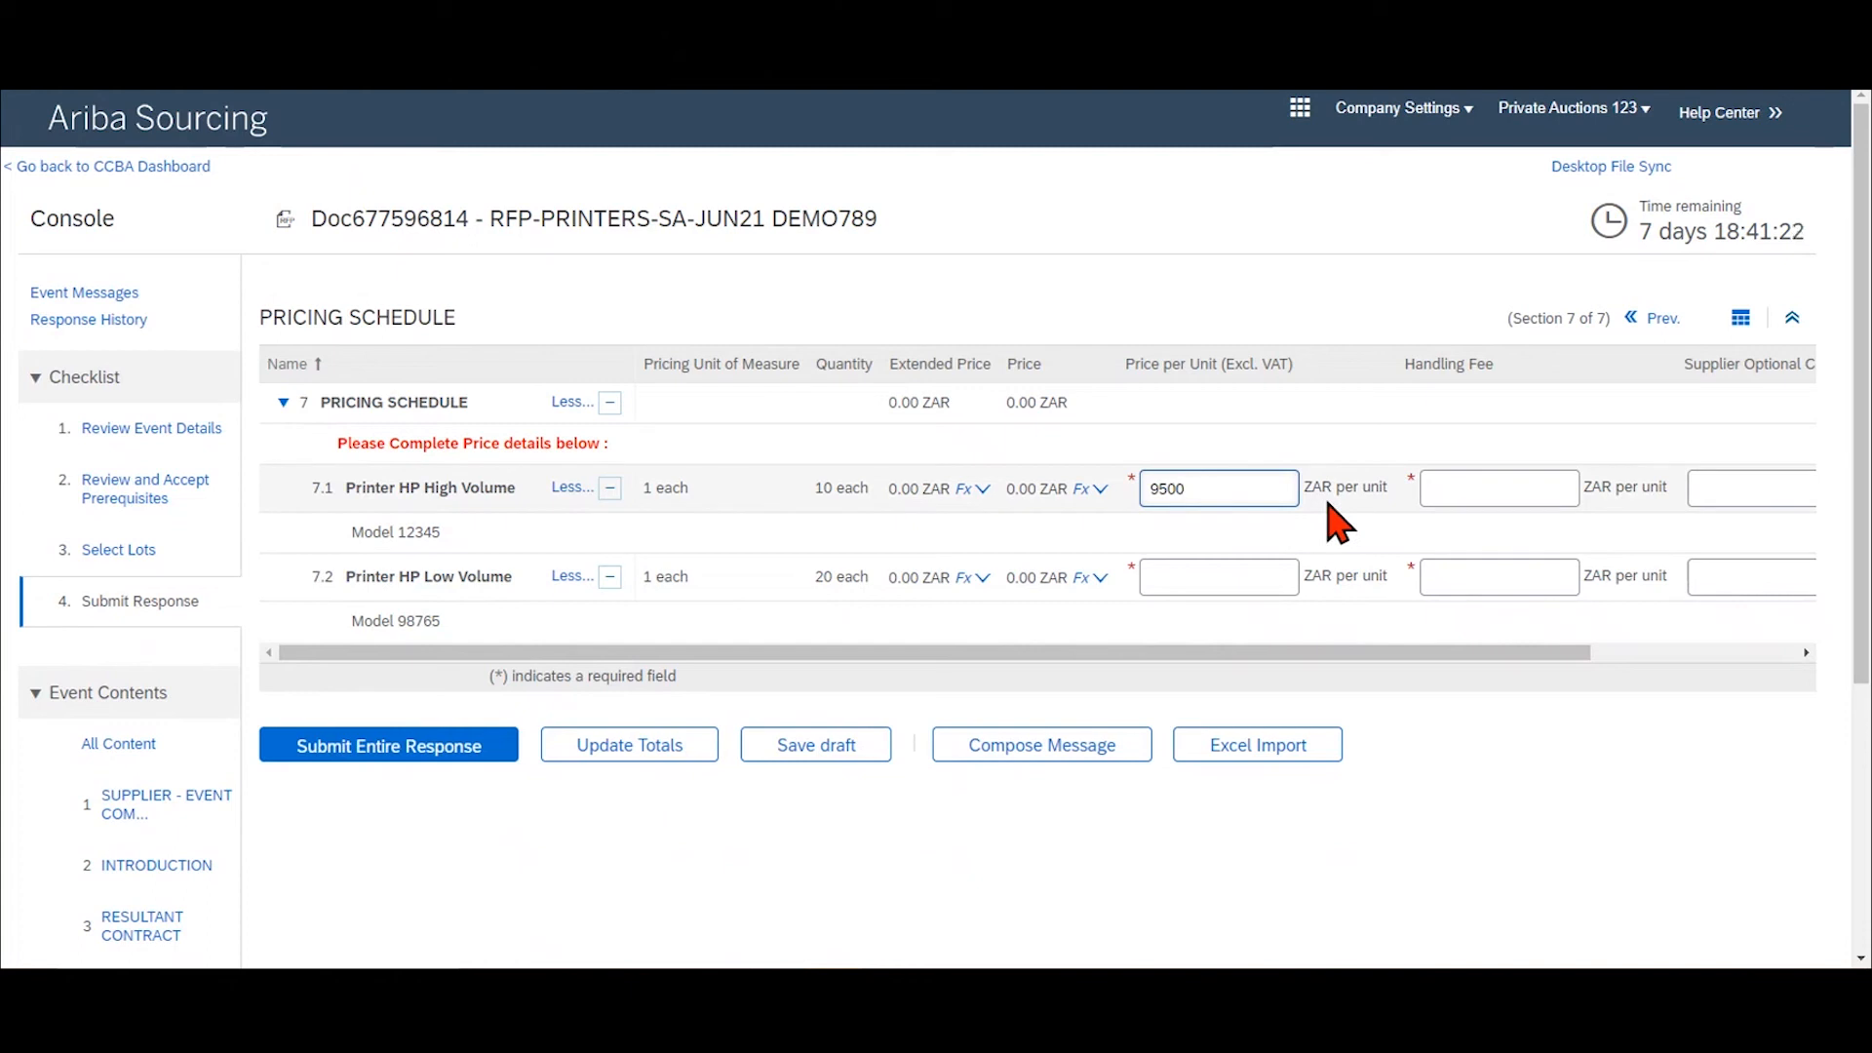
Price item 7.1 Printer HP High Volume at 9500 ZAR per unit with a 500 ZAR handling fee and the optional comment "dfghdg".
click(1467, 487)
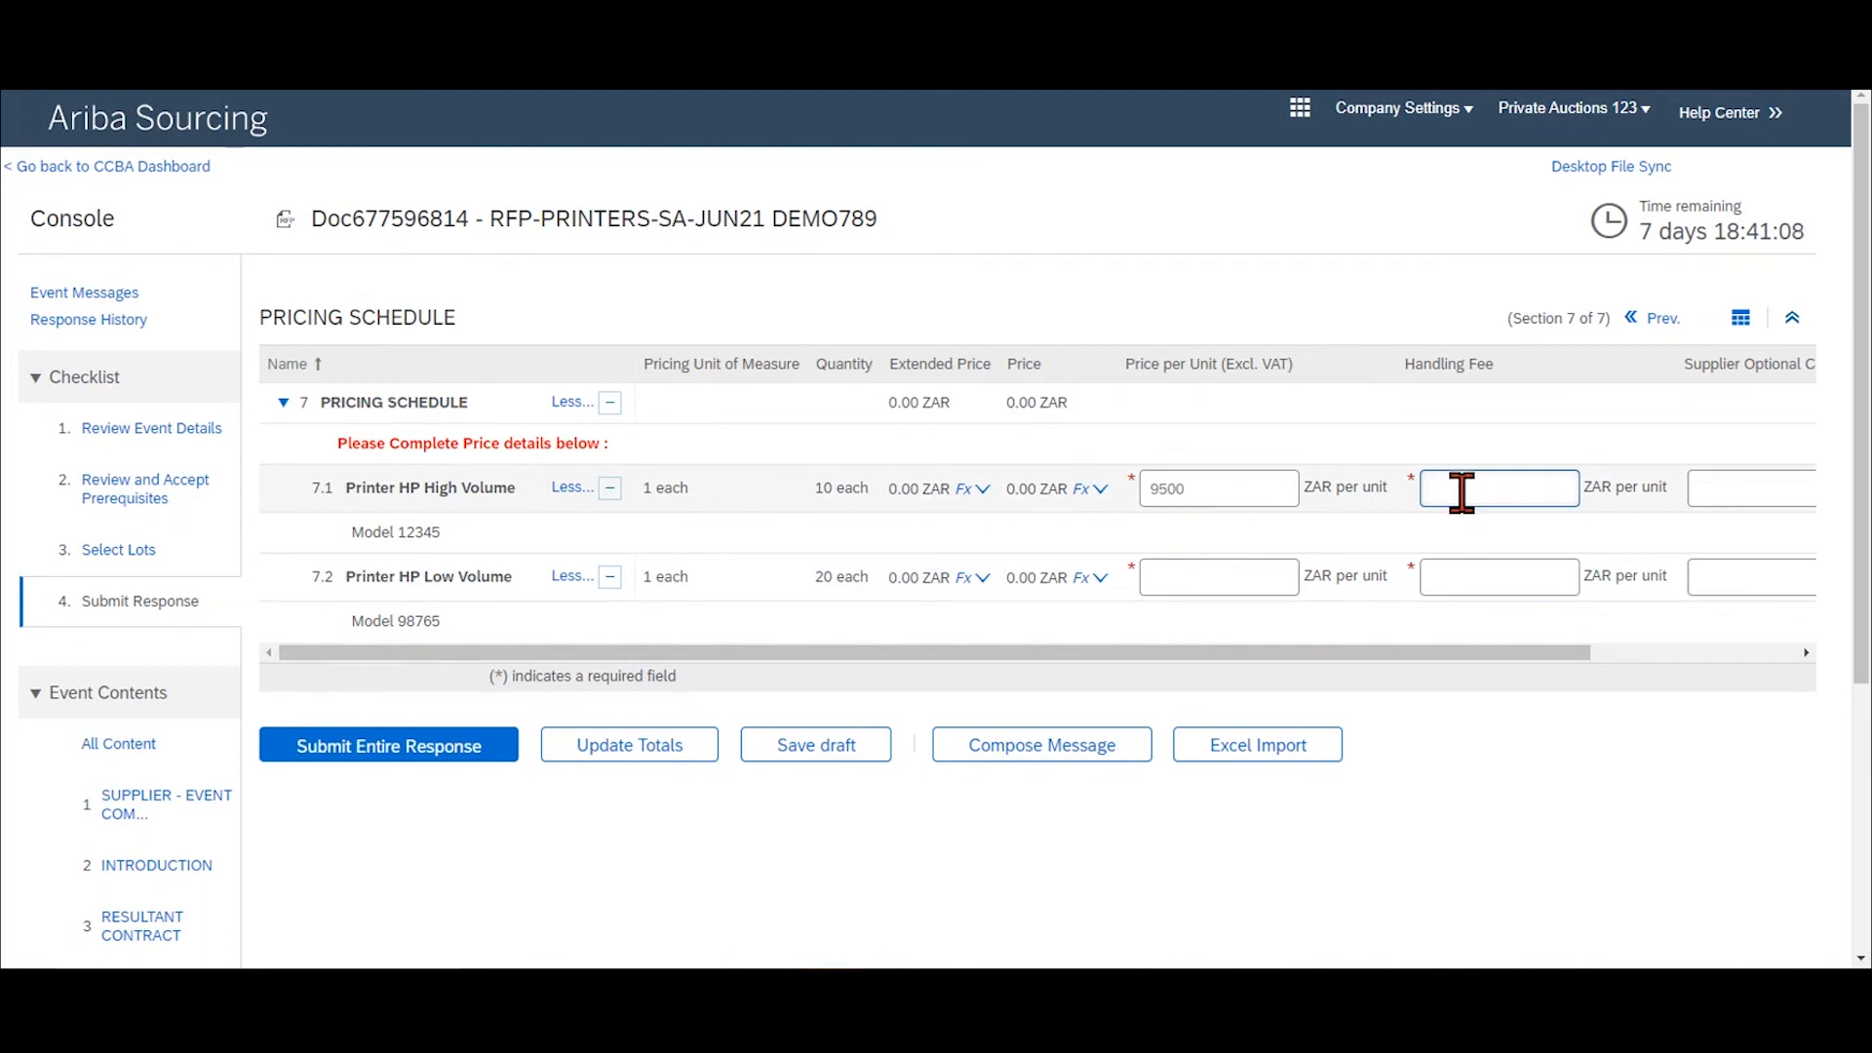
click(1233, 489)
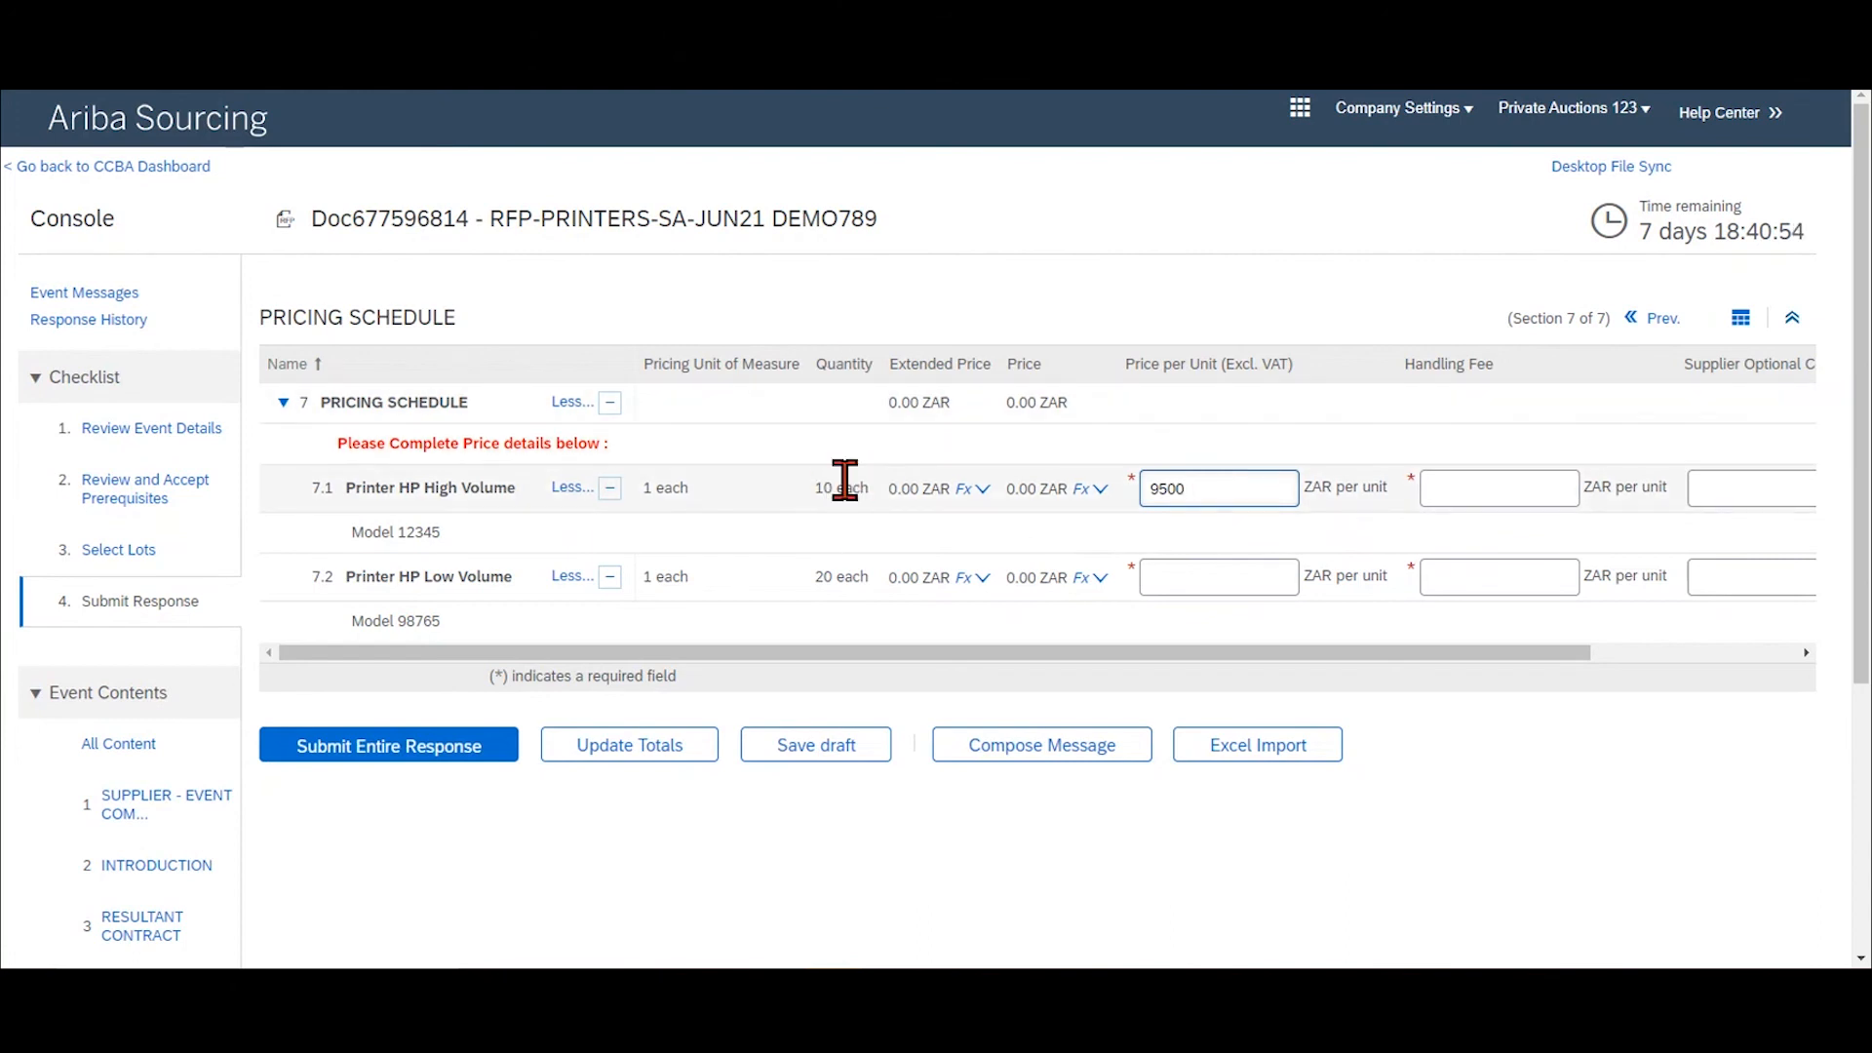
click(1452, 489)
text(500)
click(1750, 654)
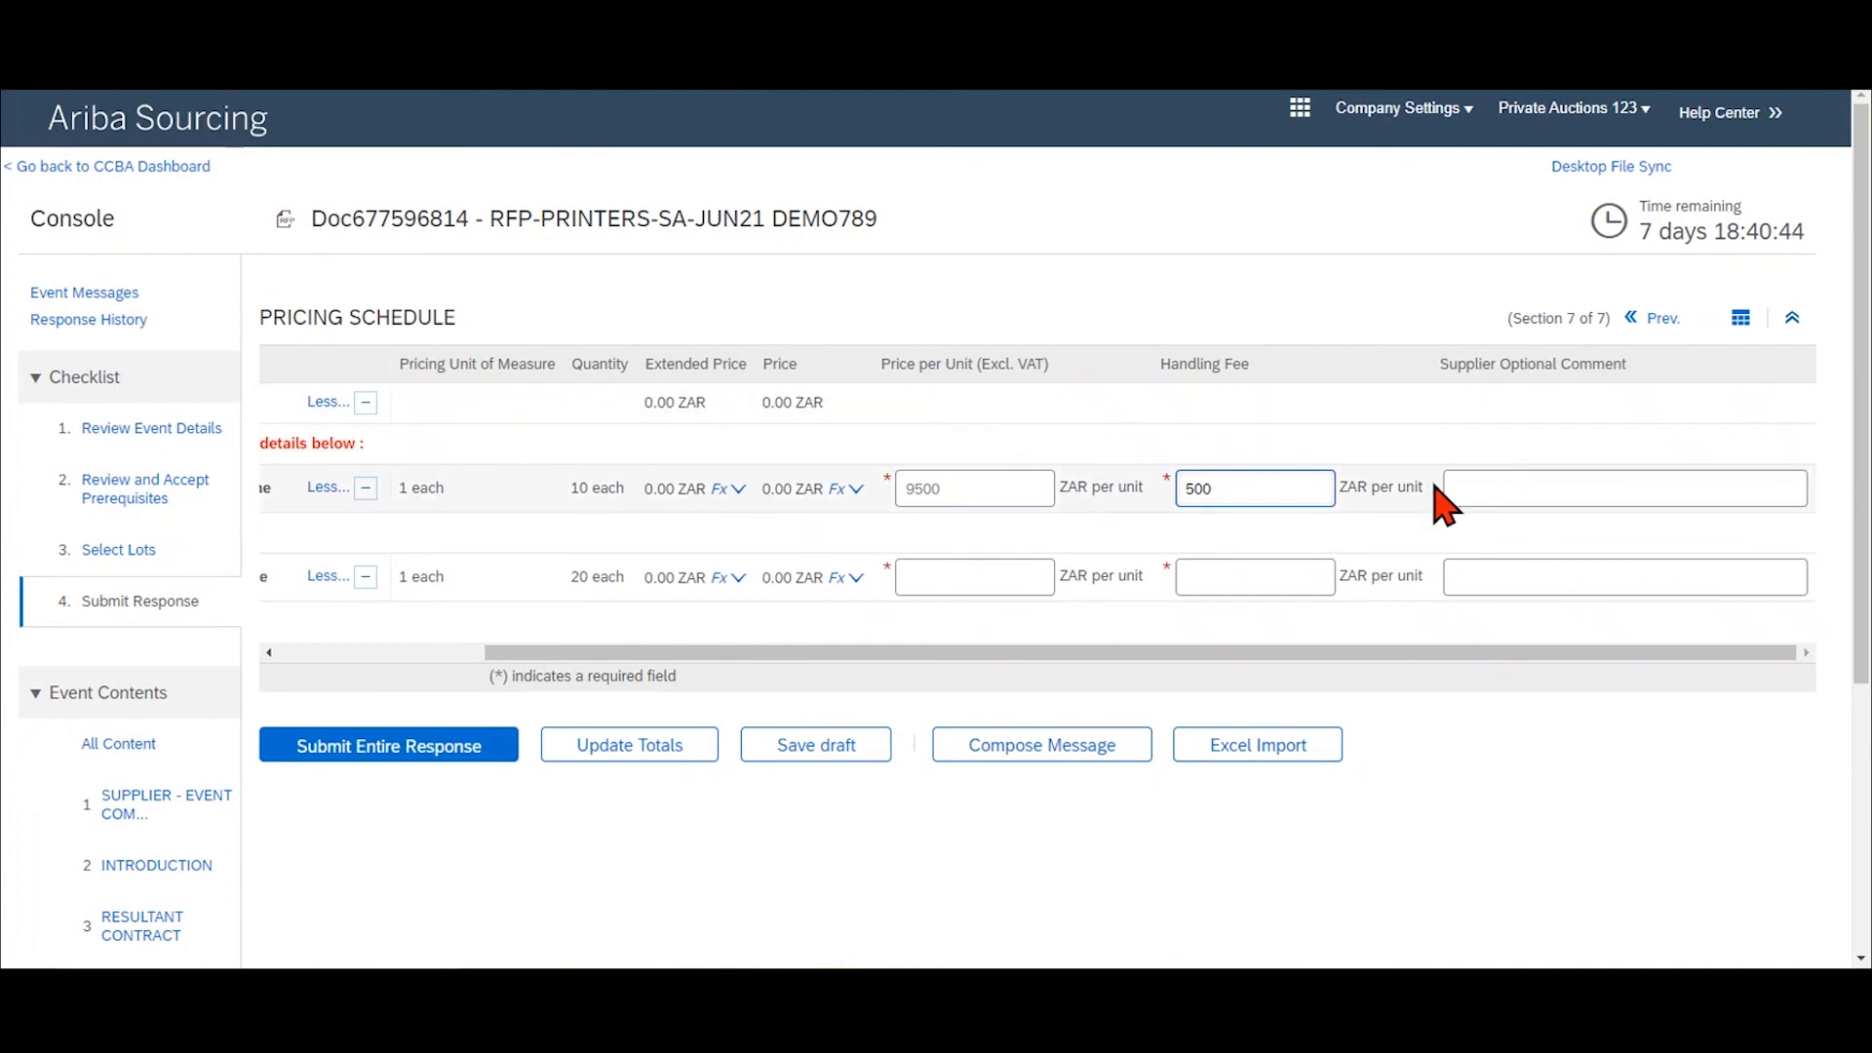
click(1472, 489)
text(dfghdg)
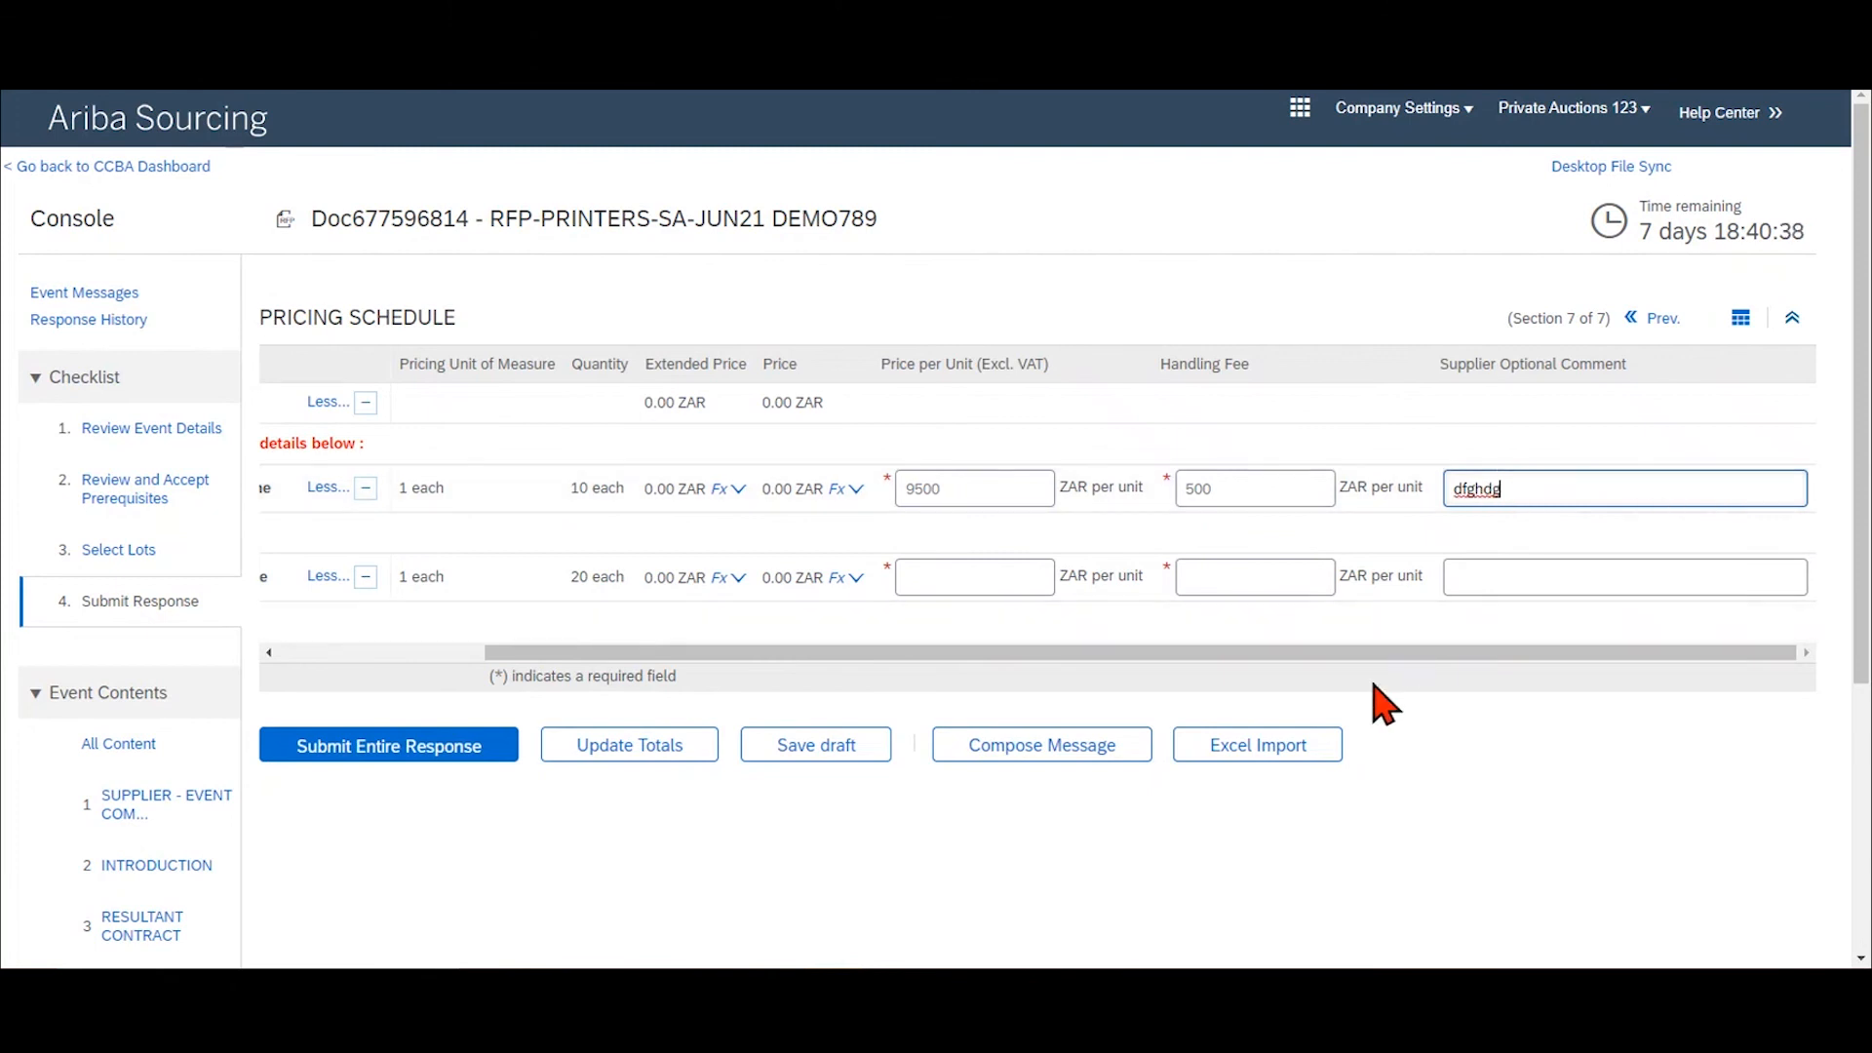
Price item 7.2 Printer HP Low Volume at 4500 ZAR per unit with a handling fee of 0, and update the totals.
click(342, 653)
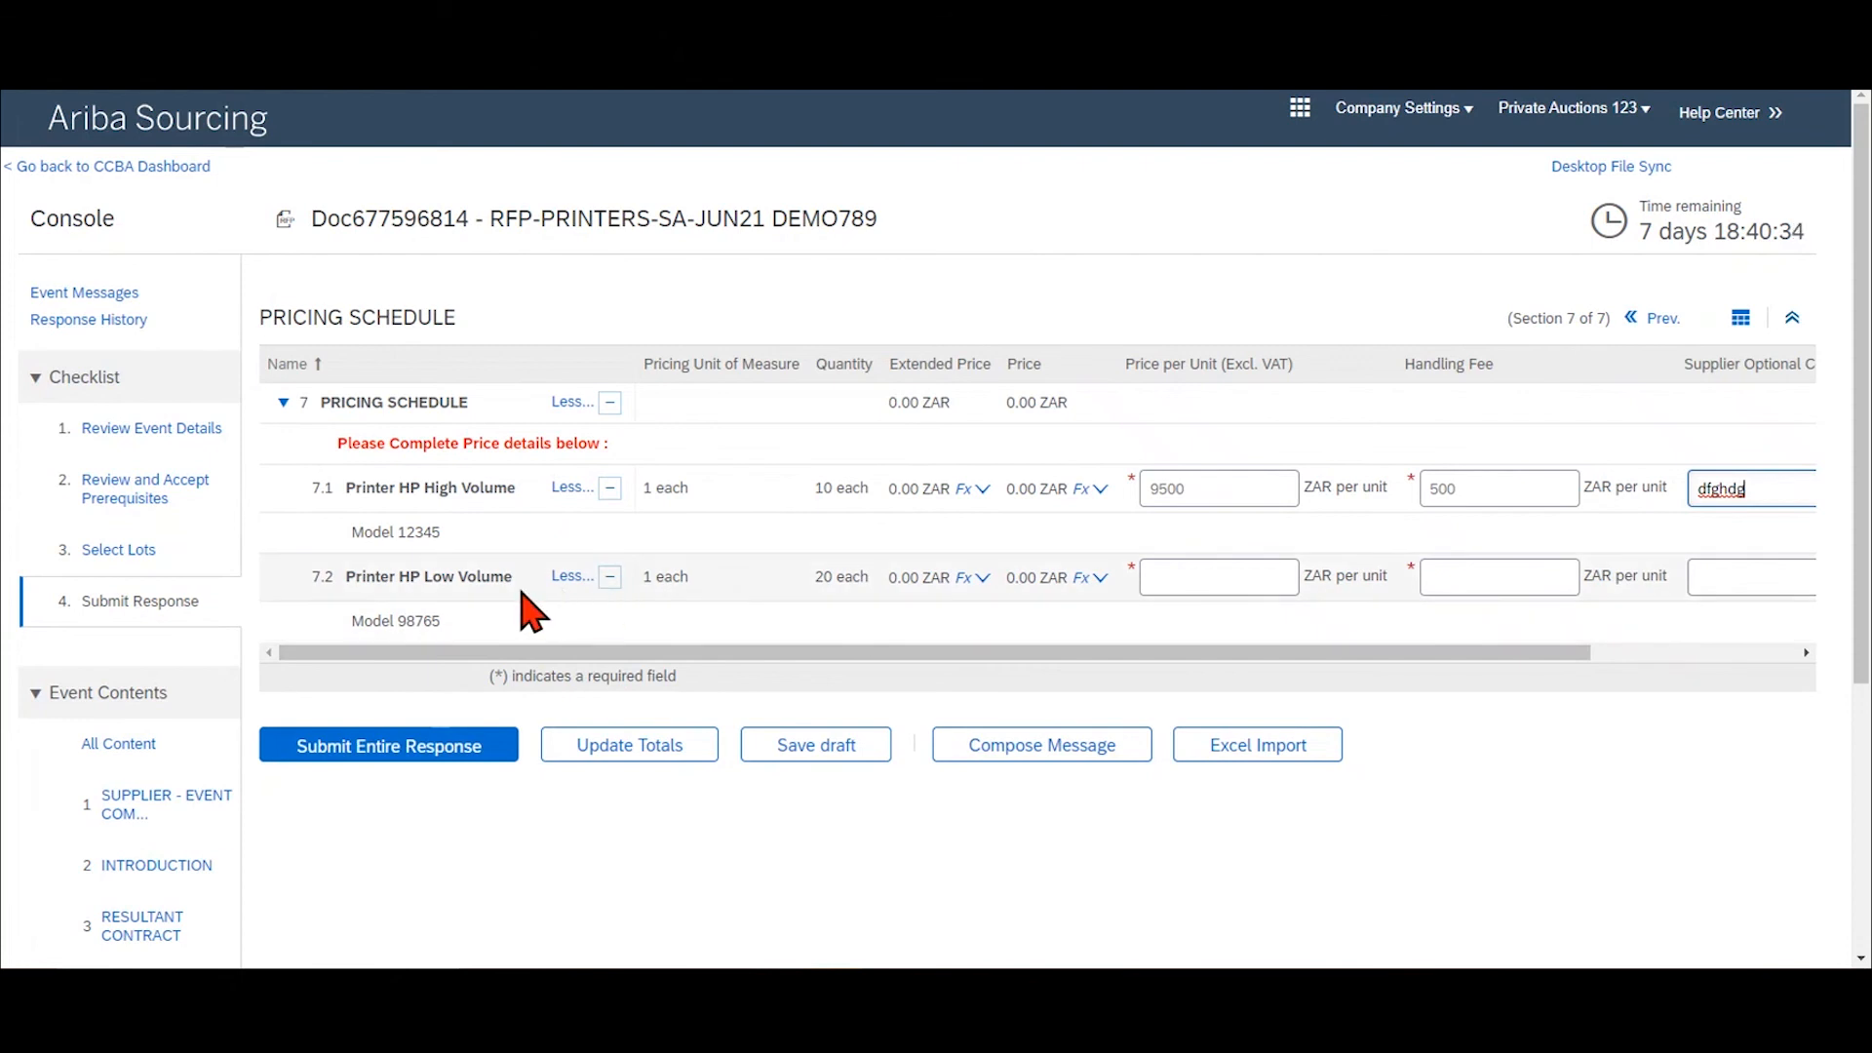
click(1201, 579)
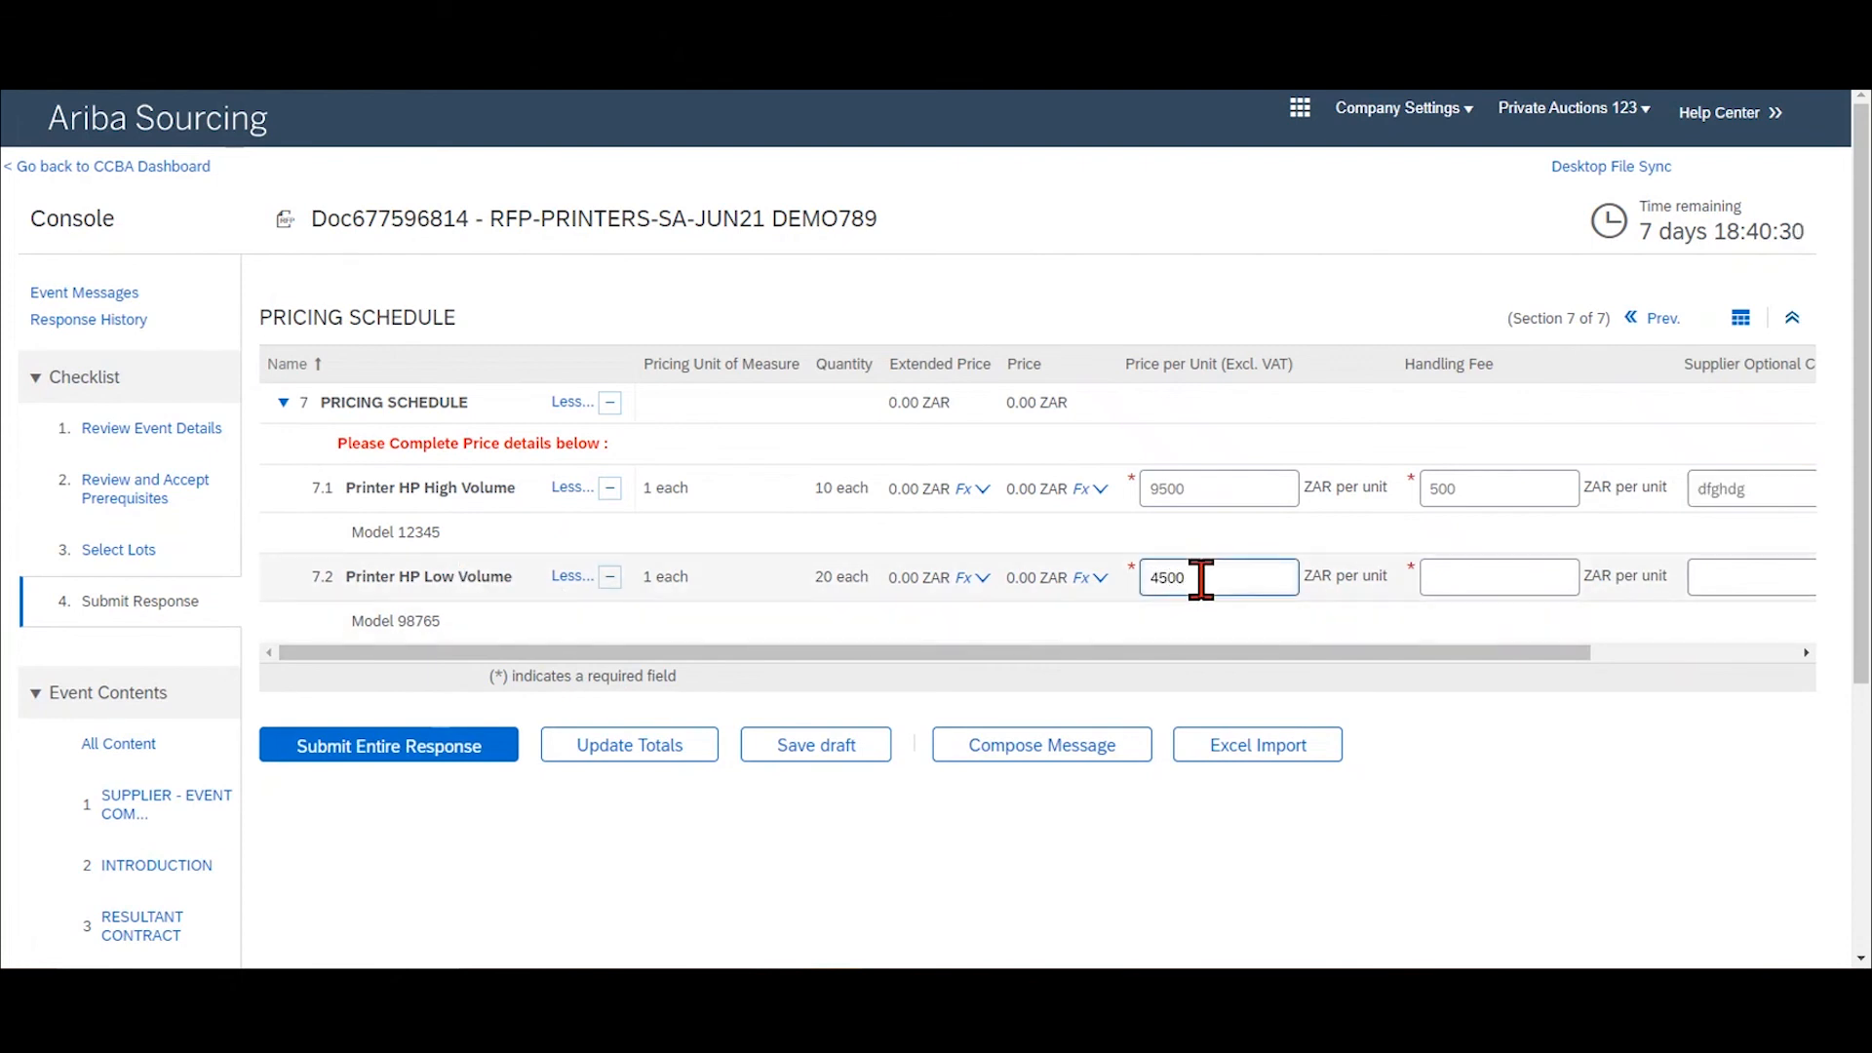
click(1499, 583)
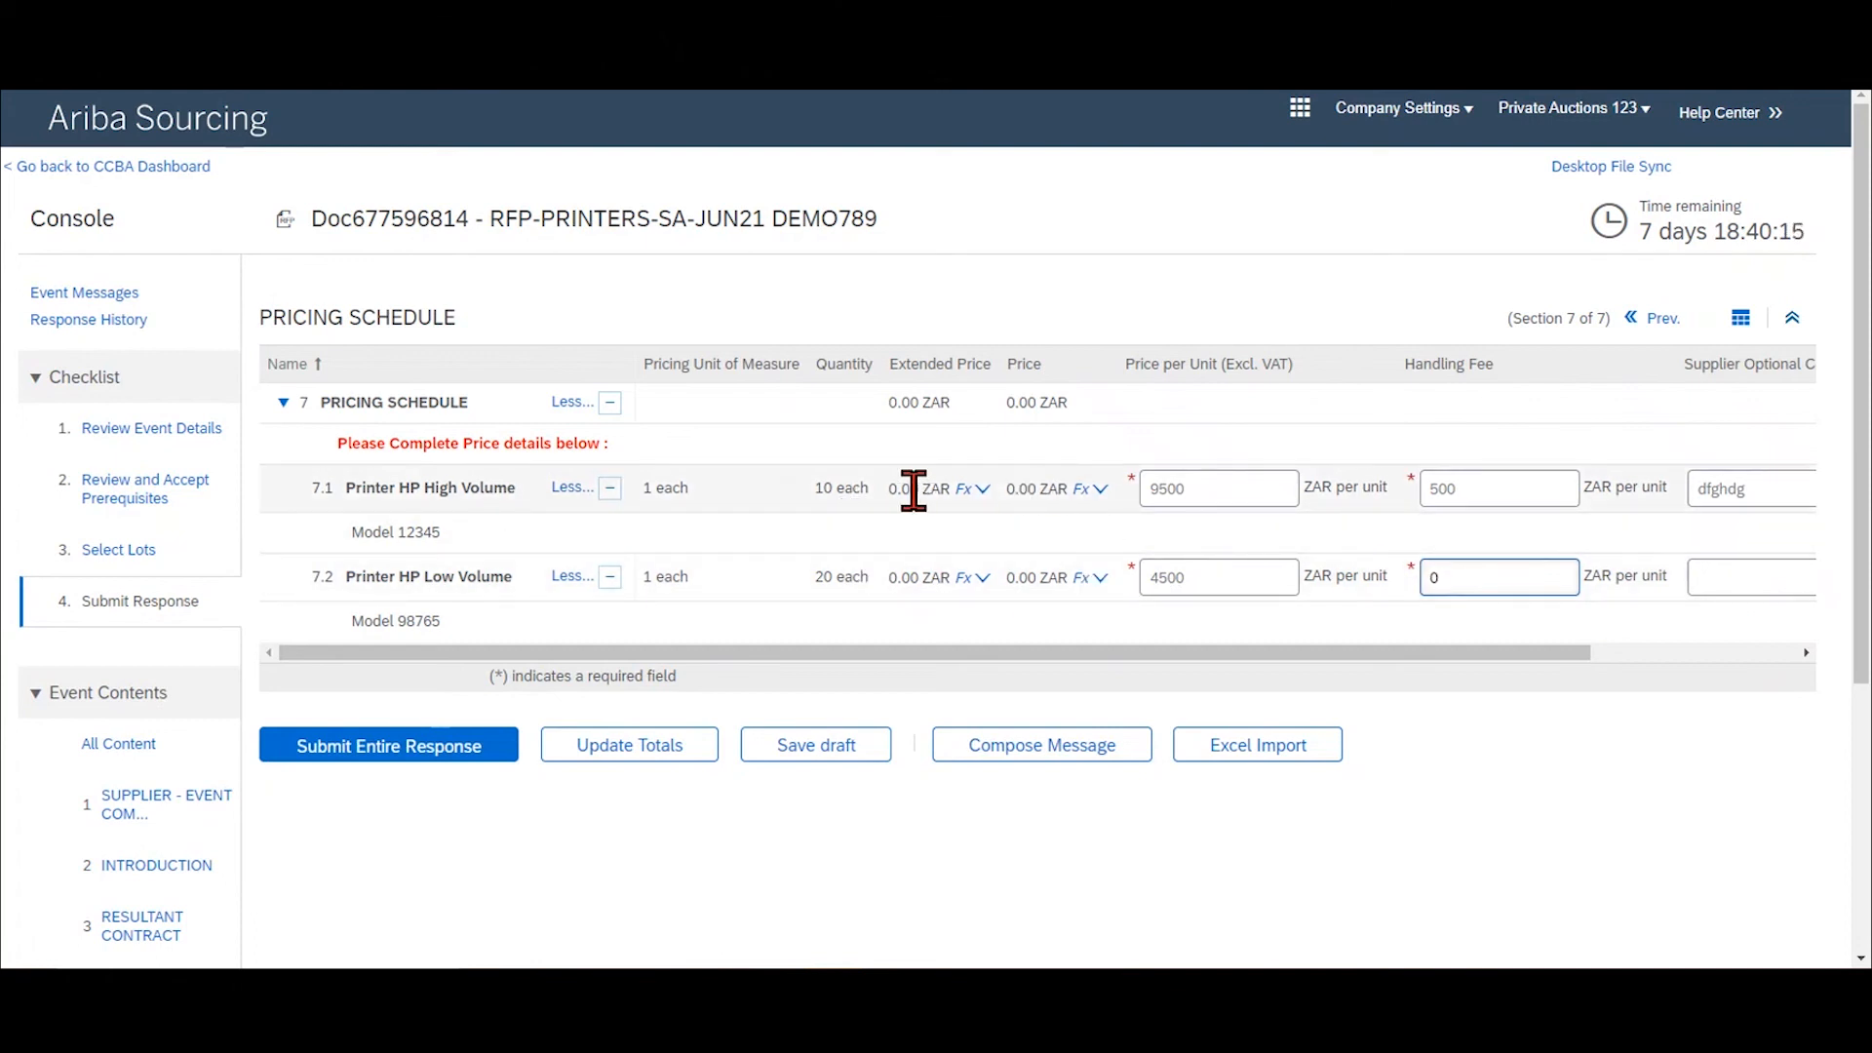
click(635, 755)
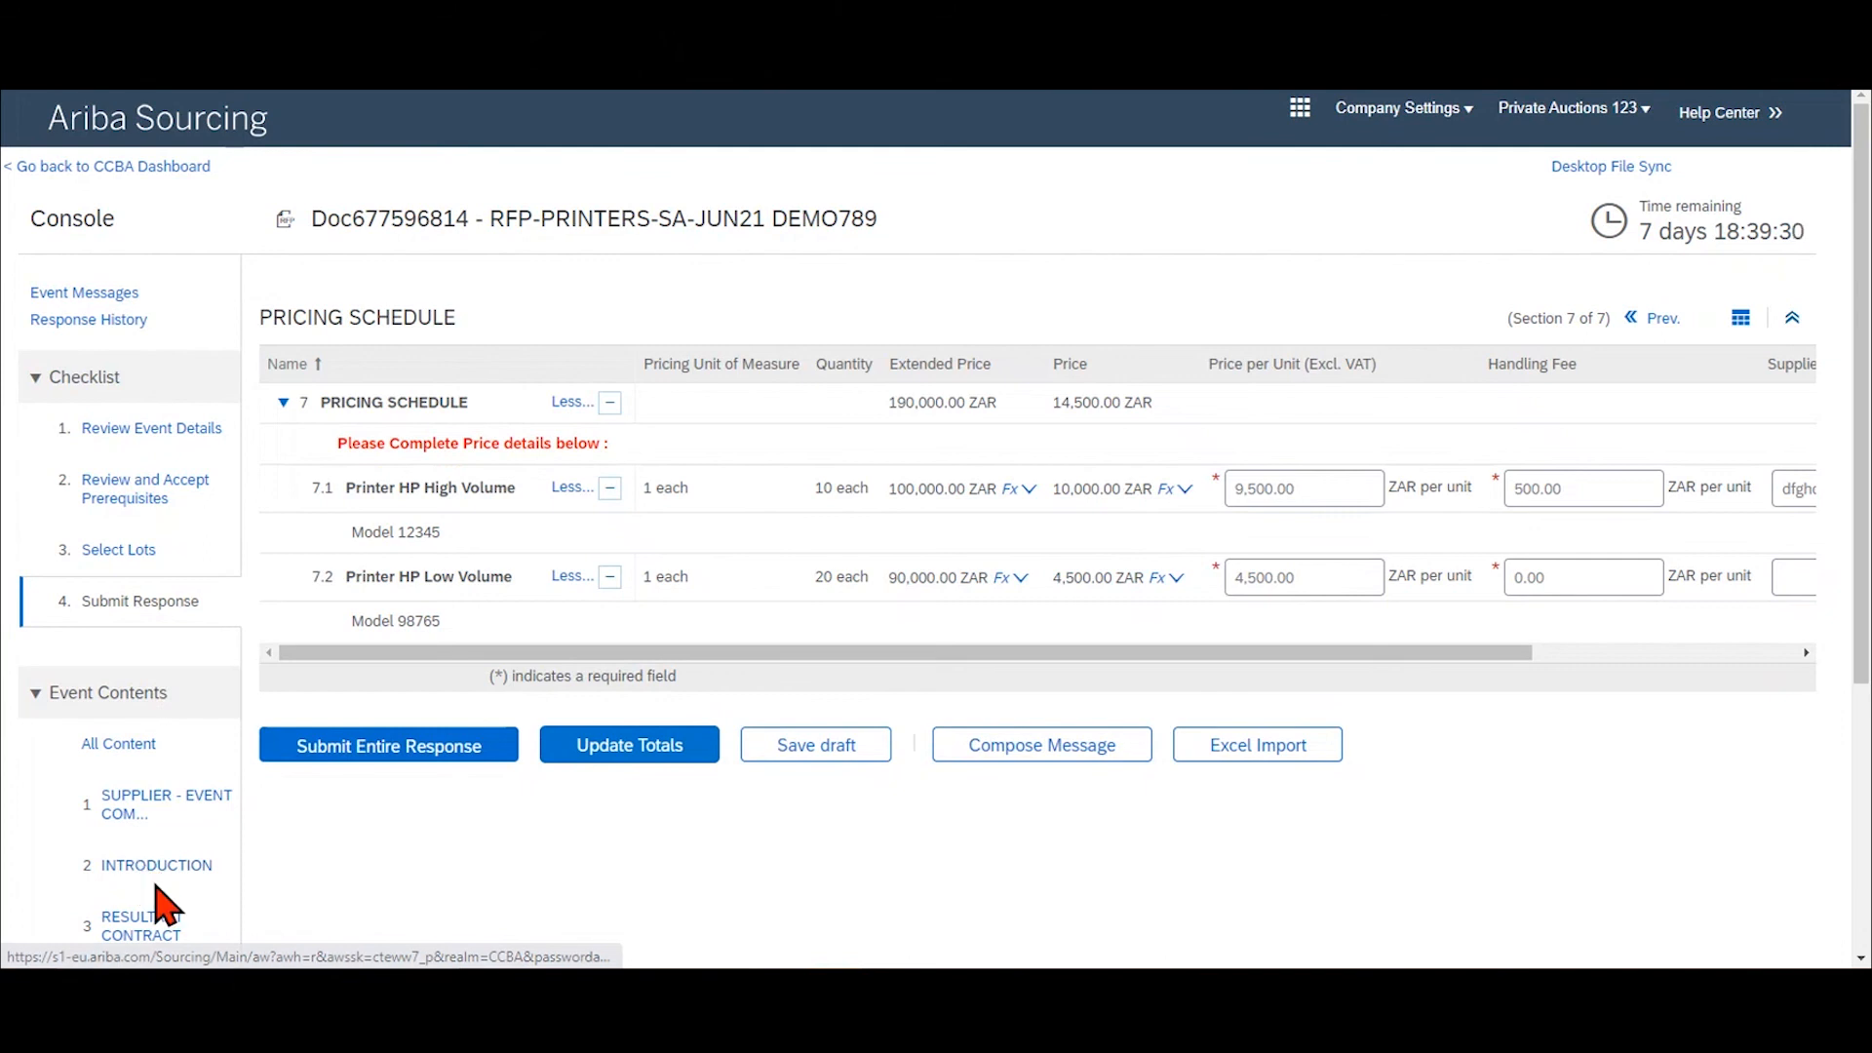
Review the answers in All Content through to the pricing schedule and try to submit the entire response.
scroll(166, 902, down, 1)
scroll(151, 892, down, 1)
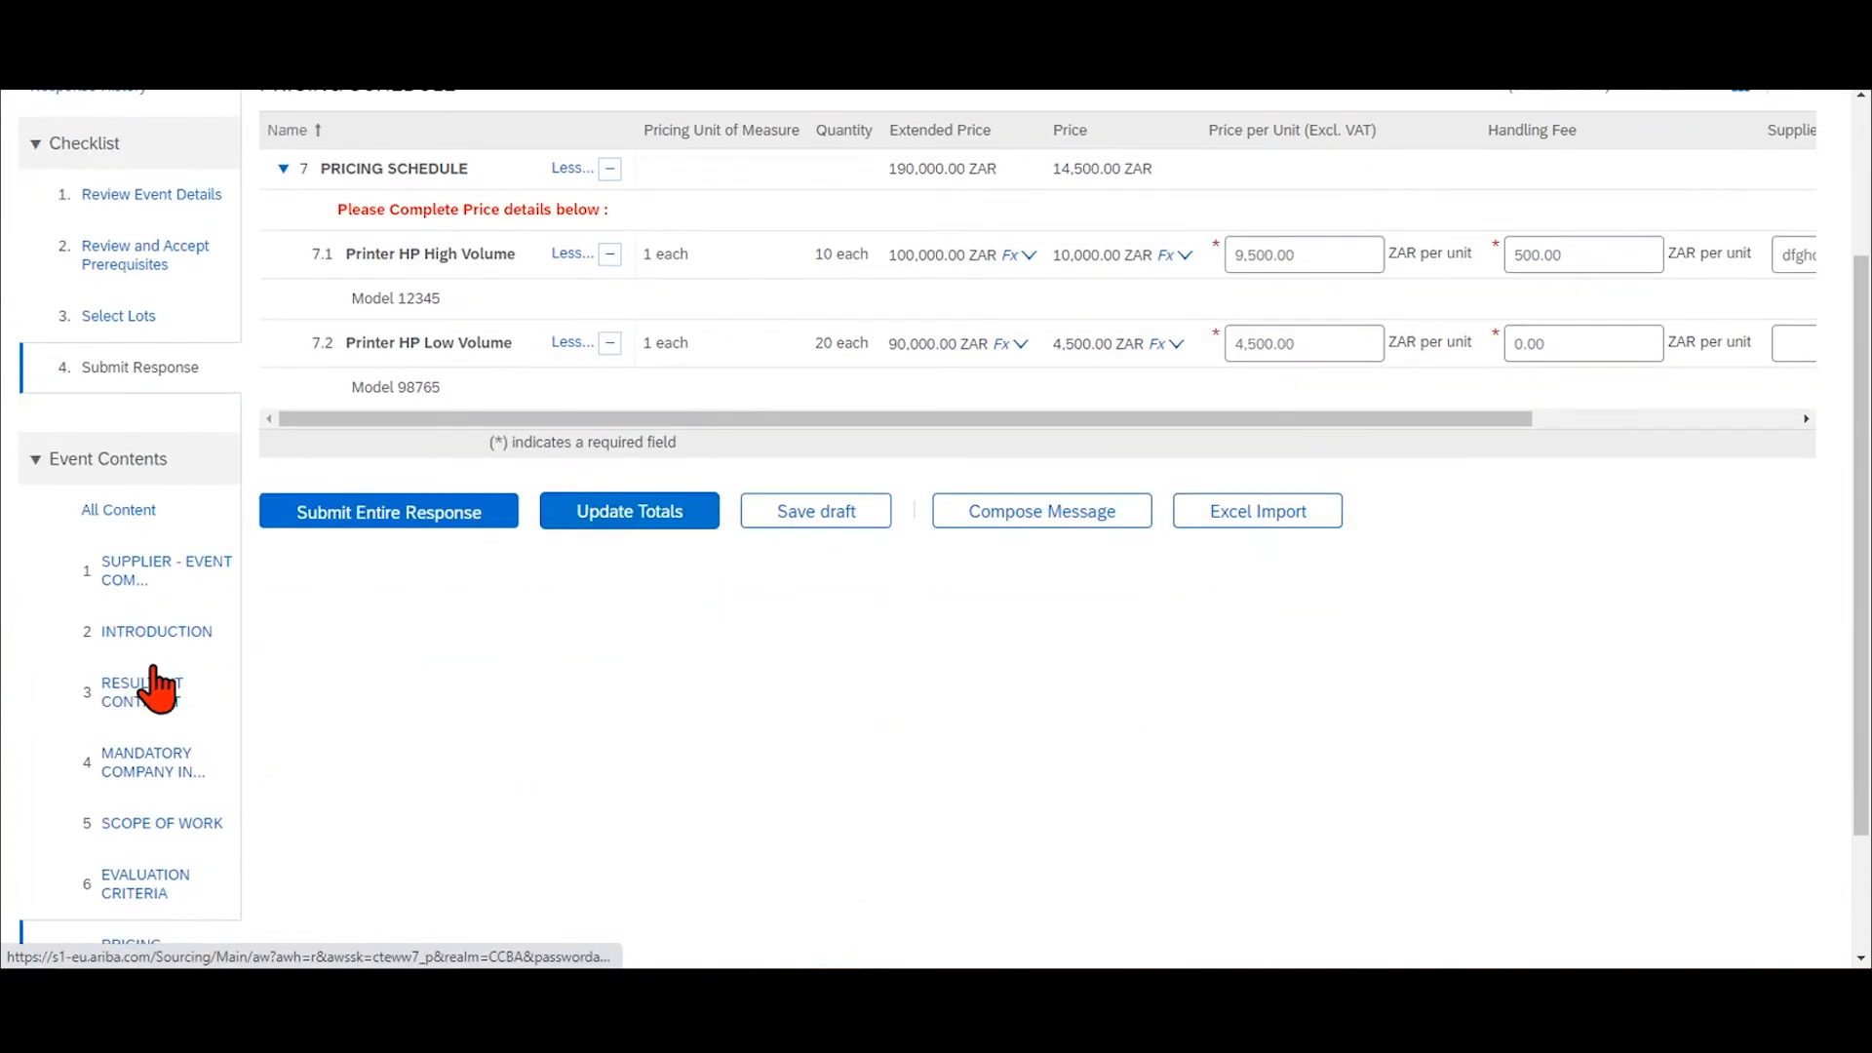
click(107, 510)
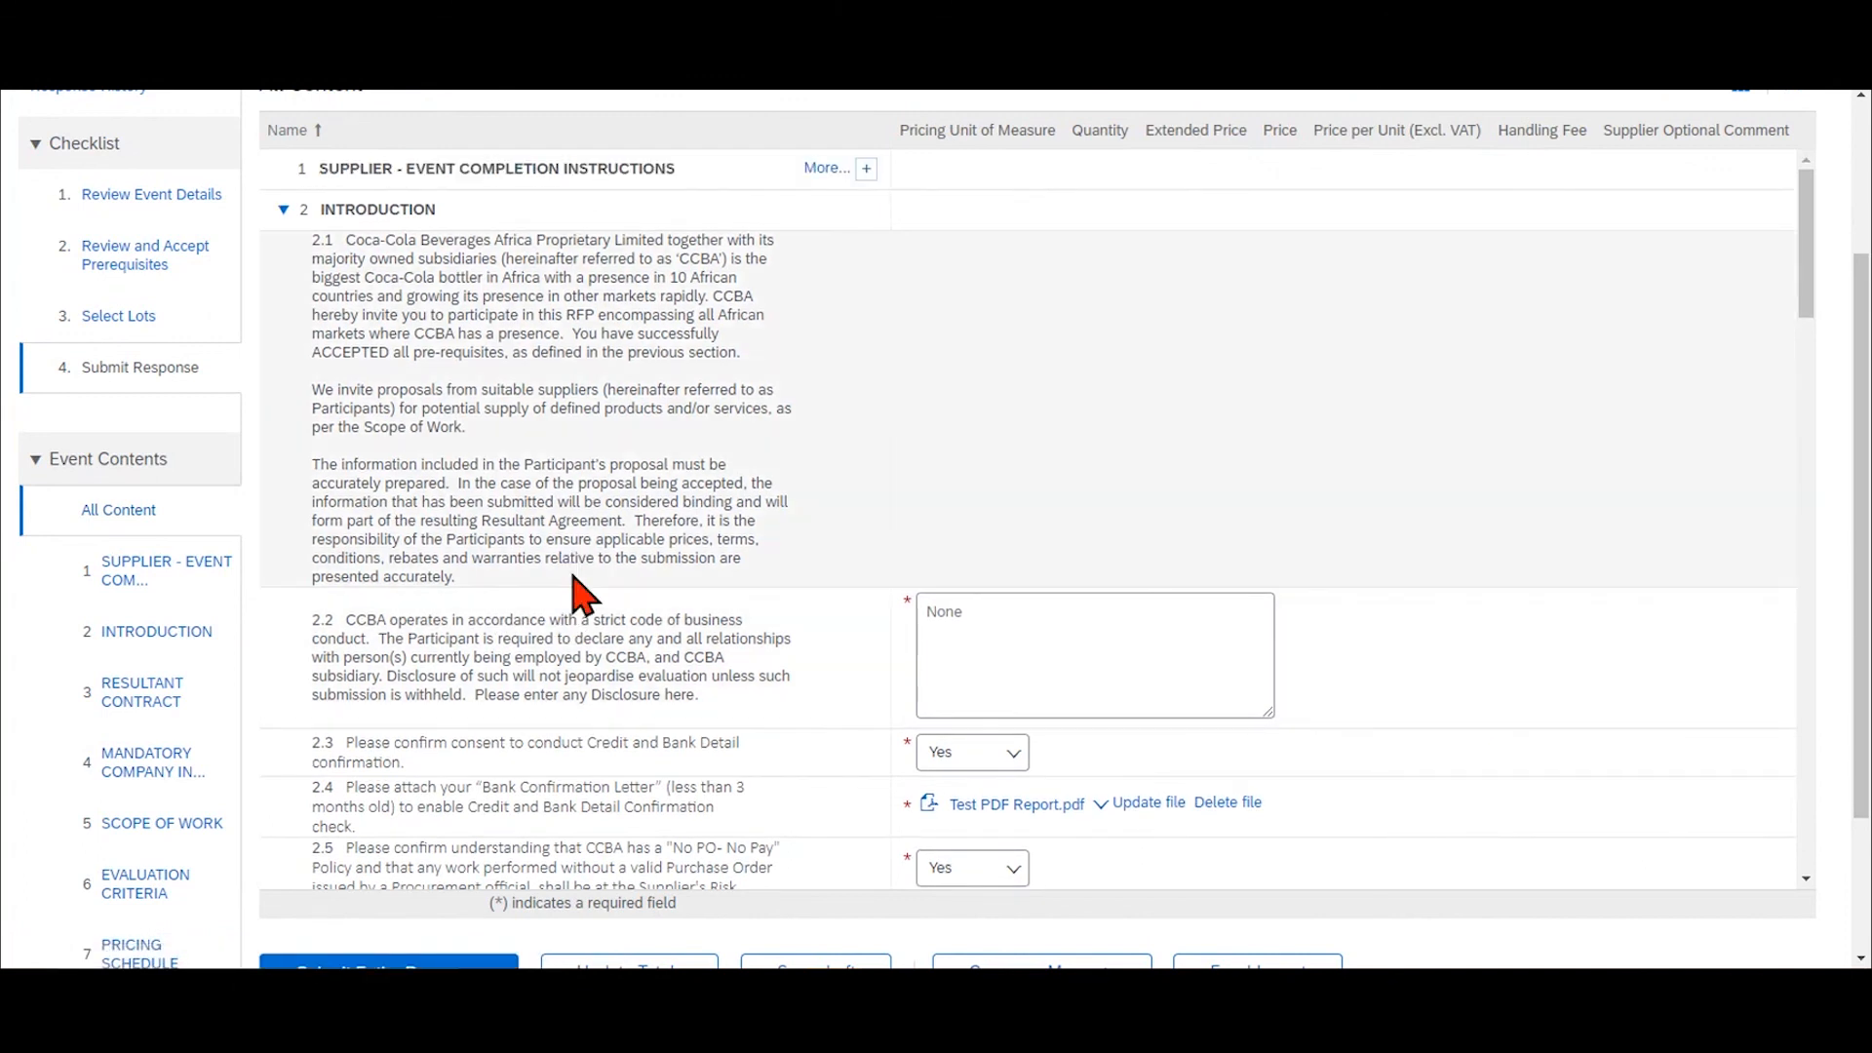
scroll(582, 595, down, 20)
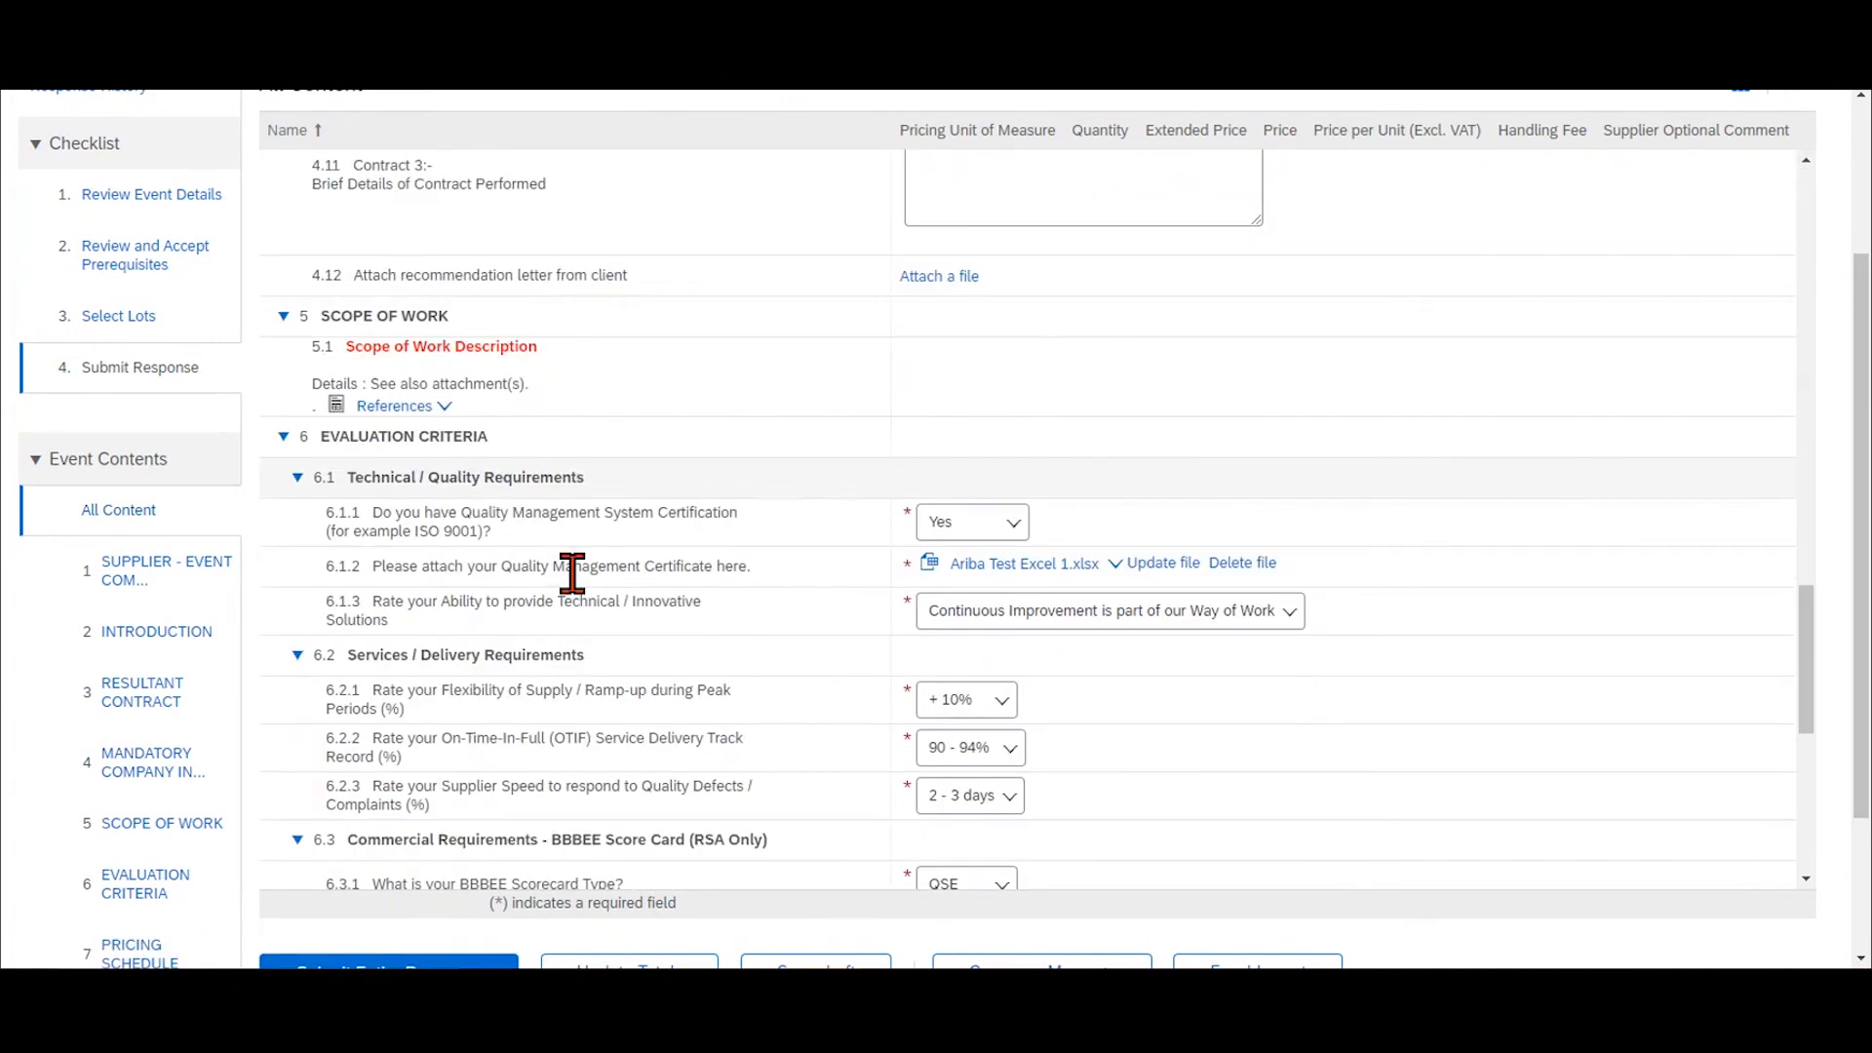
scroll(573, 573, down, 6)
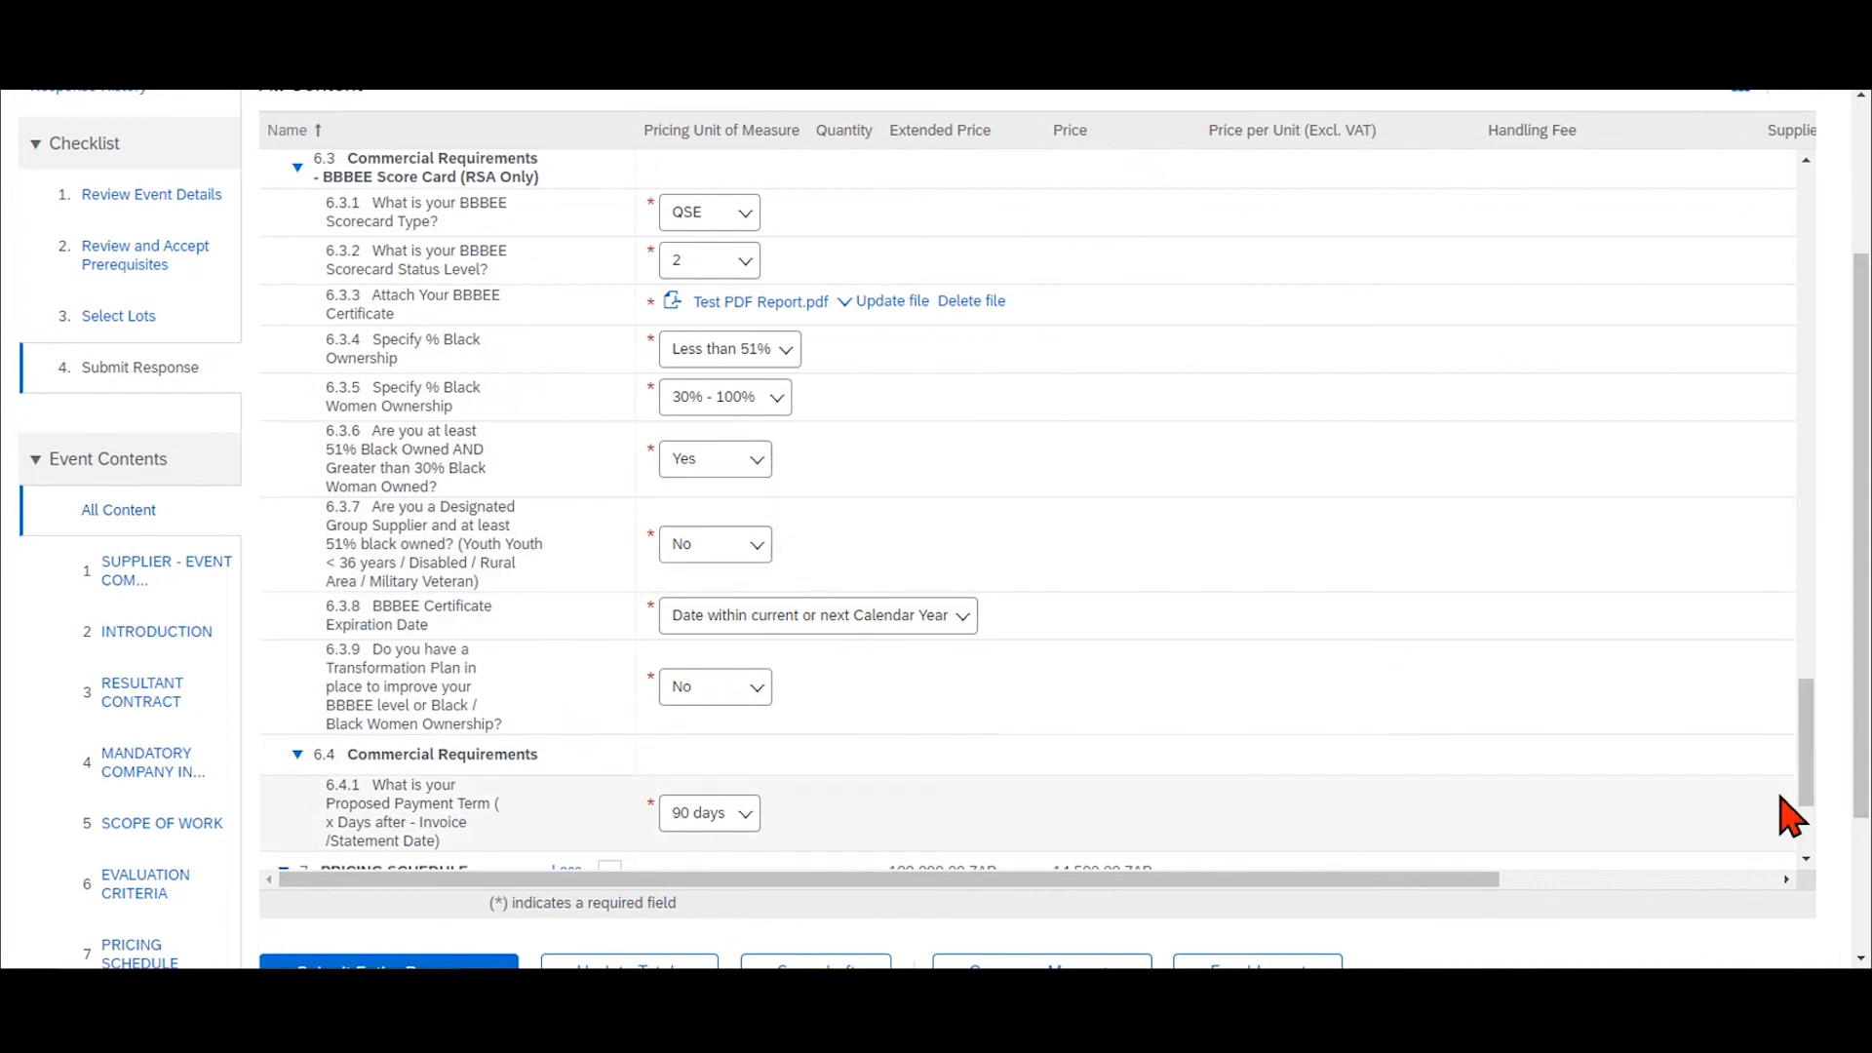
scroll(1812, 853, down, 3)
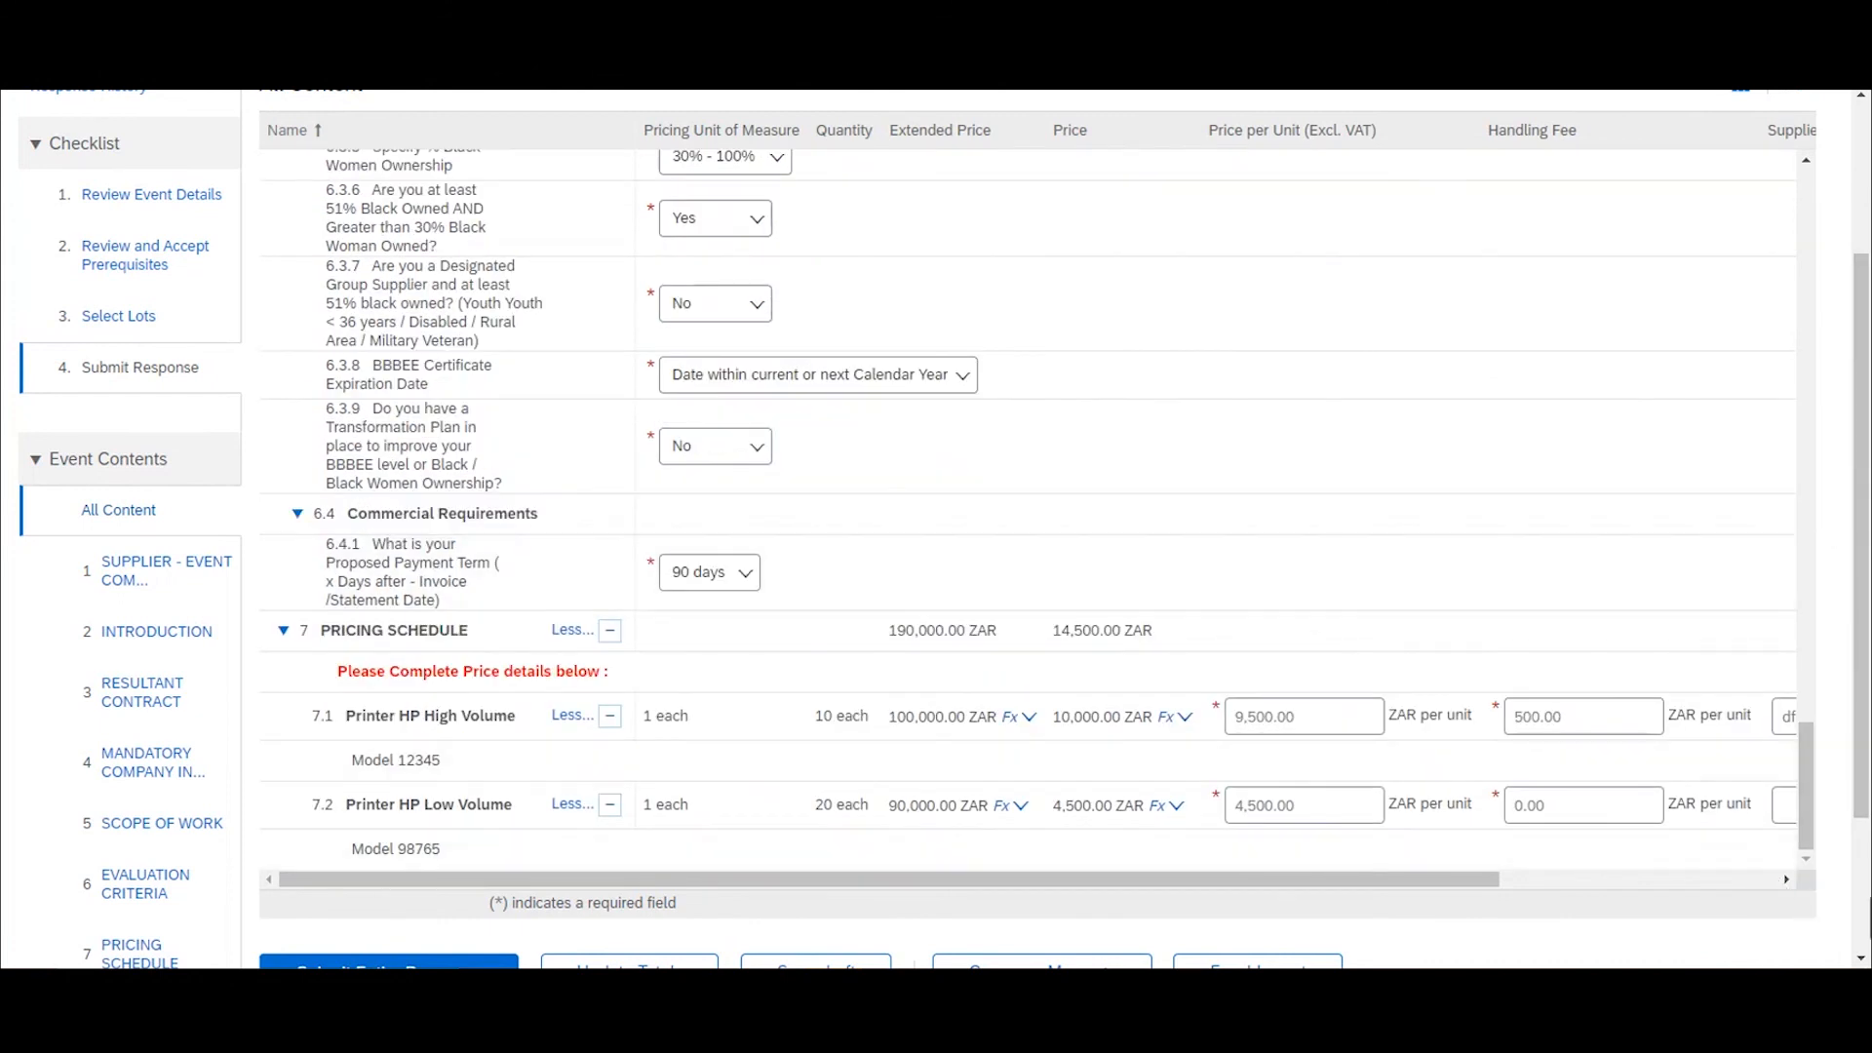
click(1862, 959)
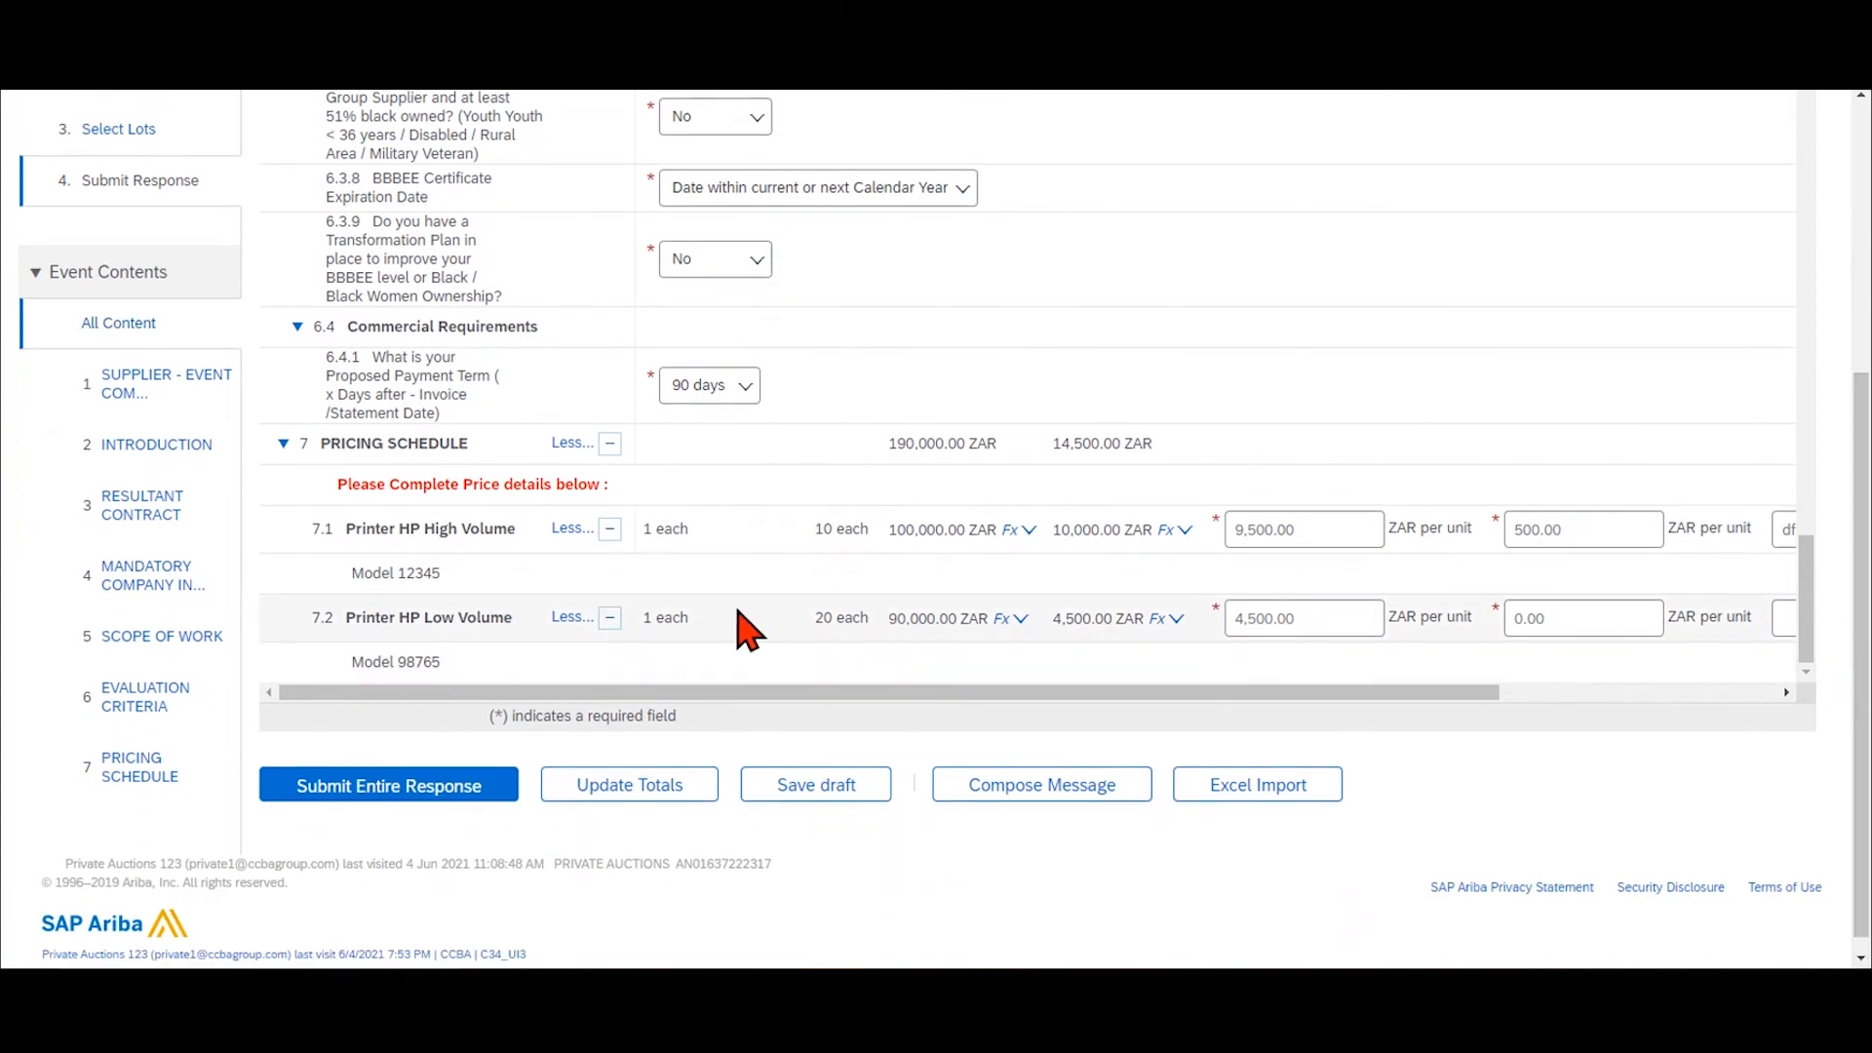
click(385, 797)
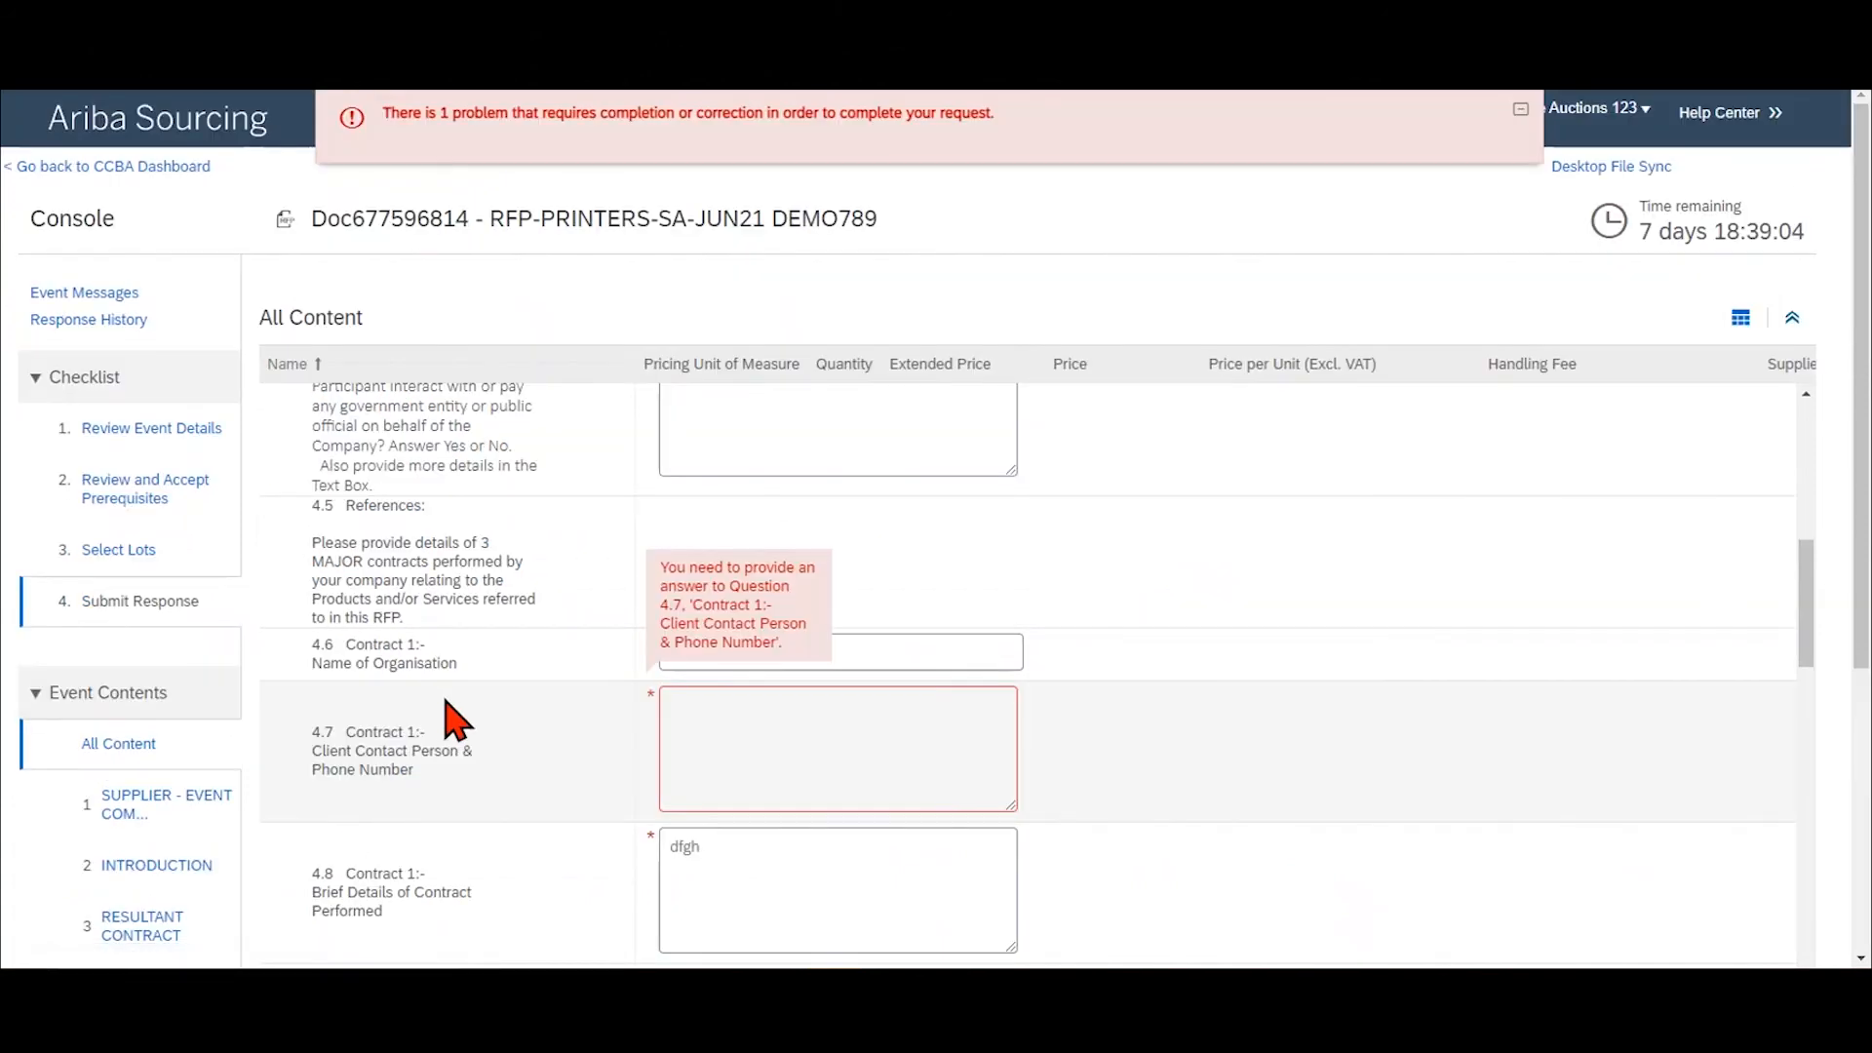
Fill in the Contract 1 client contact person and phone number in 4.7, and submit the entire response with confirmation.
click(715, 712)
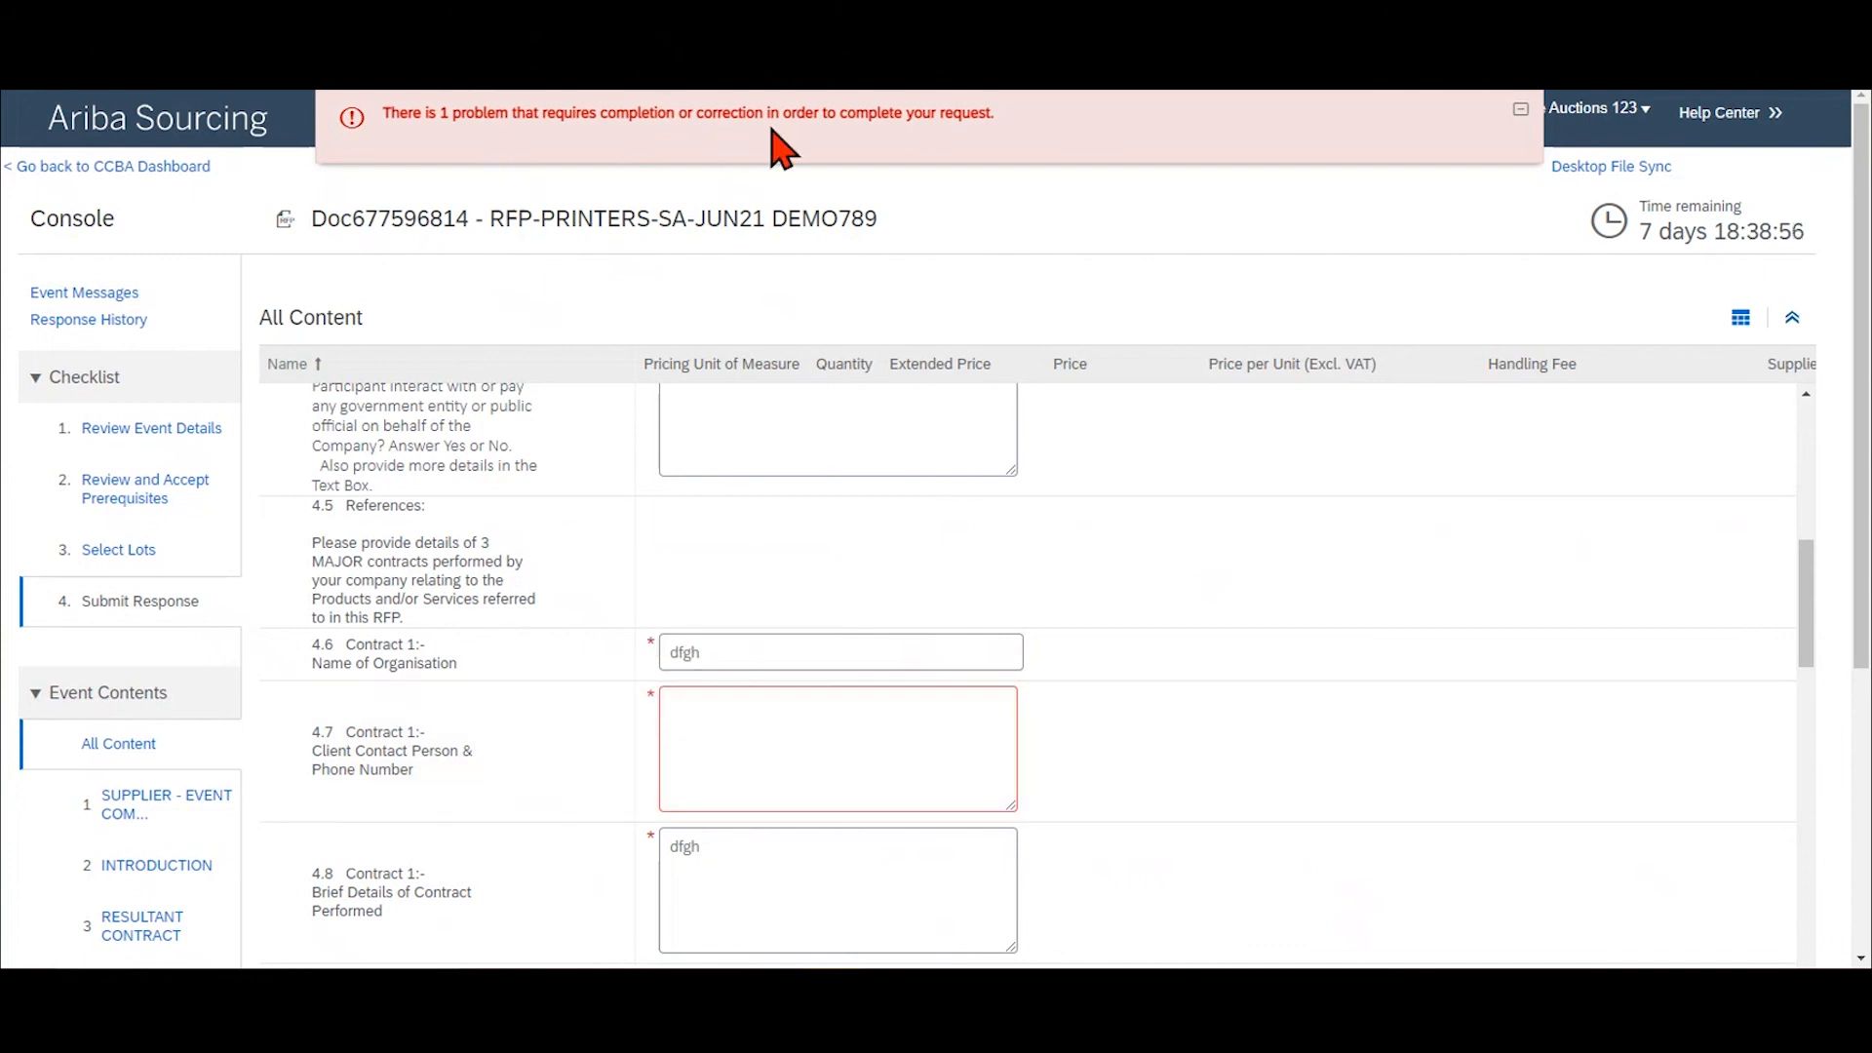
click(767, 720)
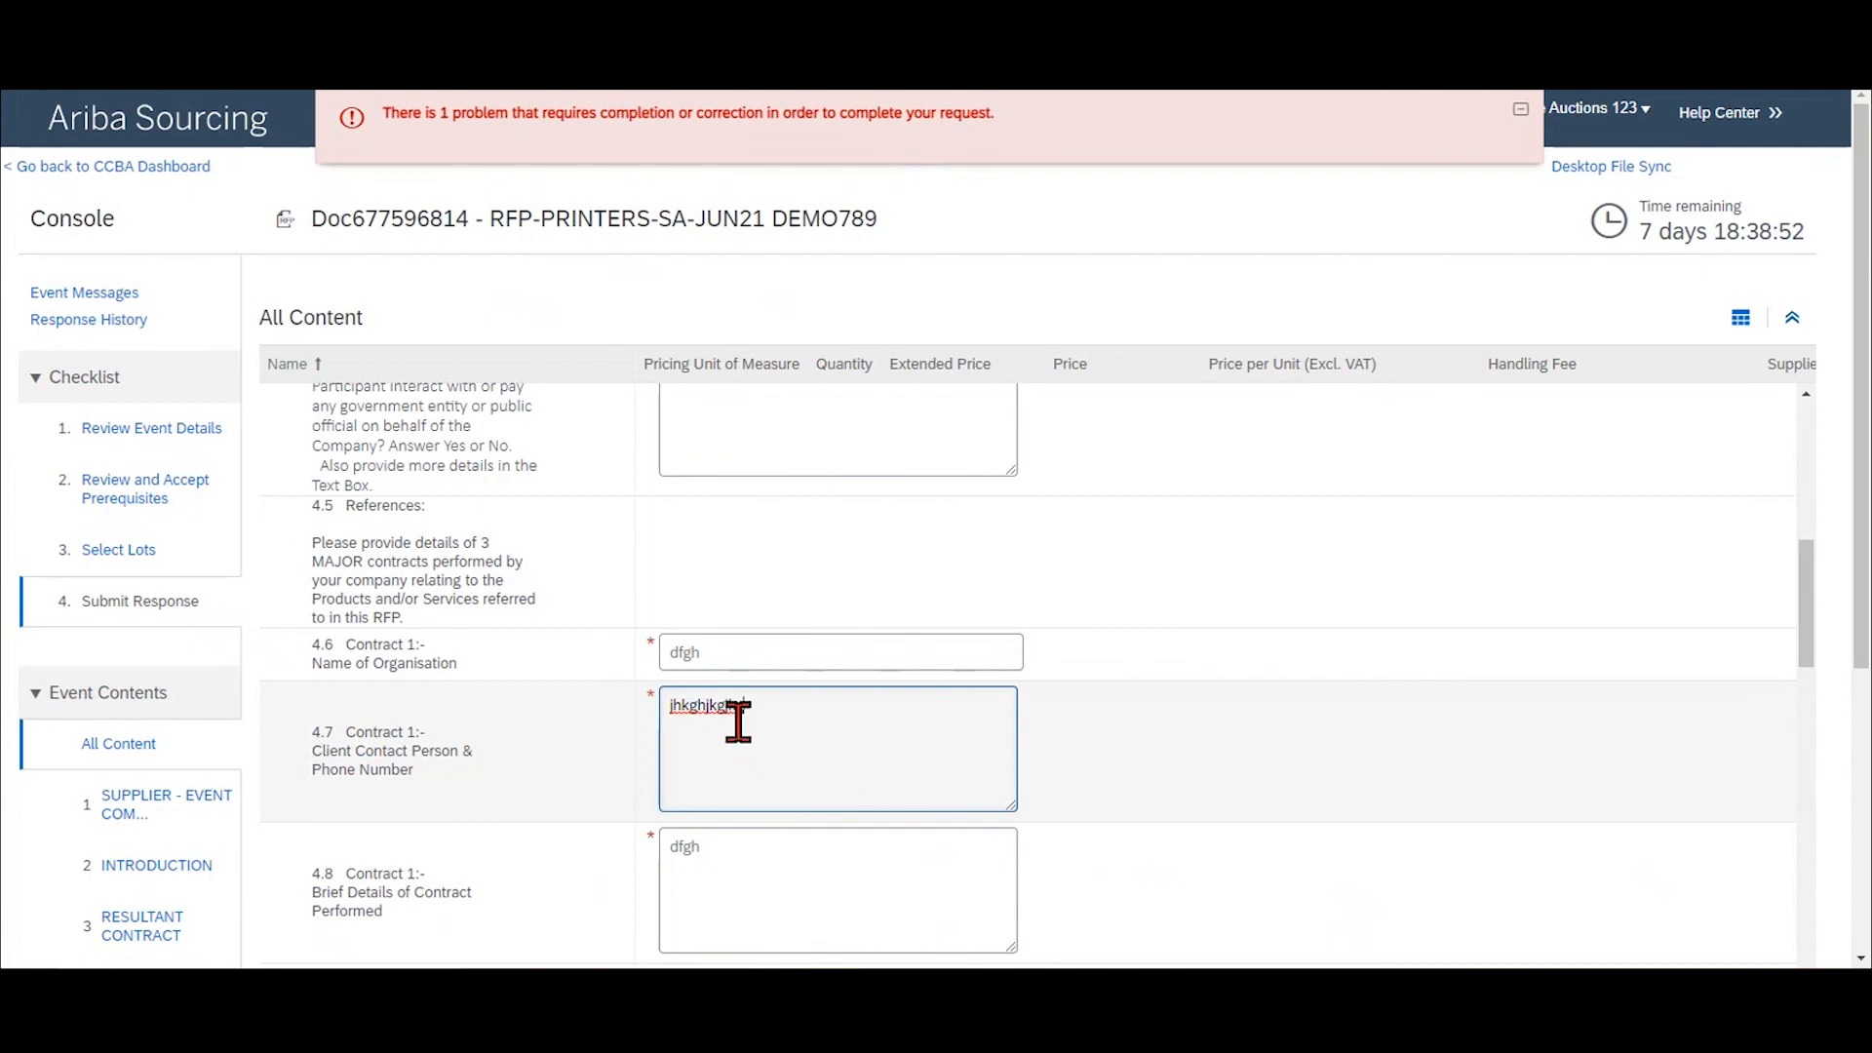
scroll(1862, 916, down, 5)
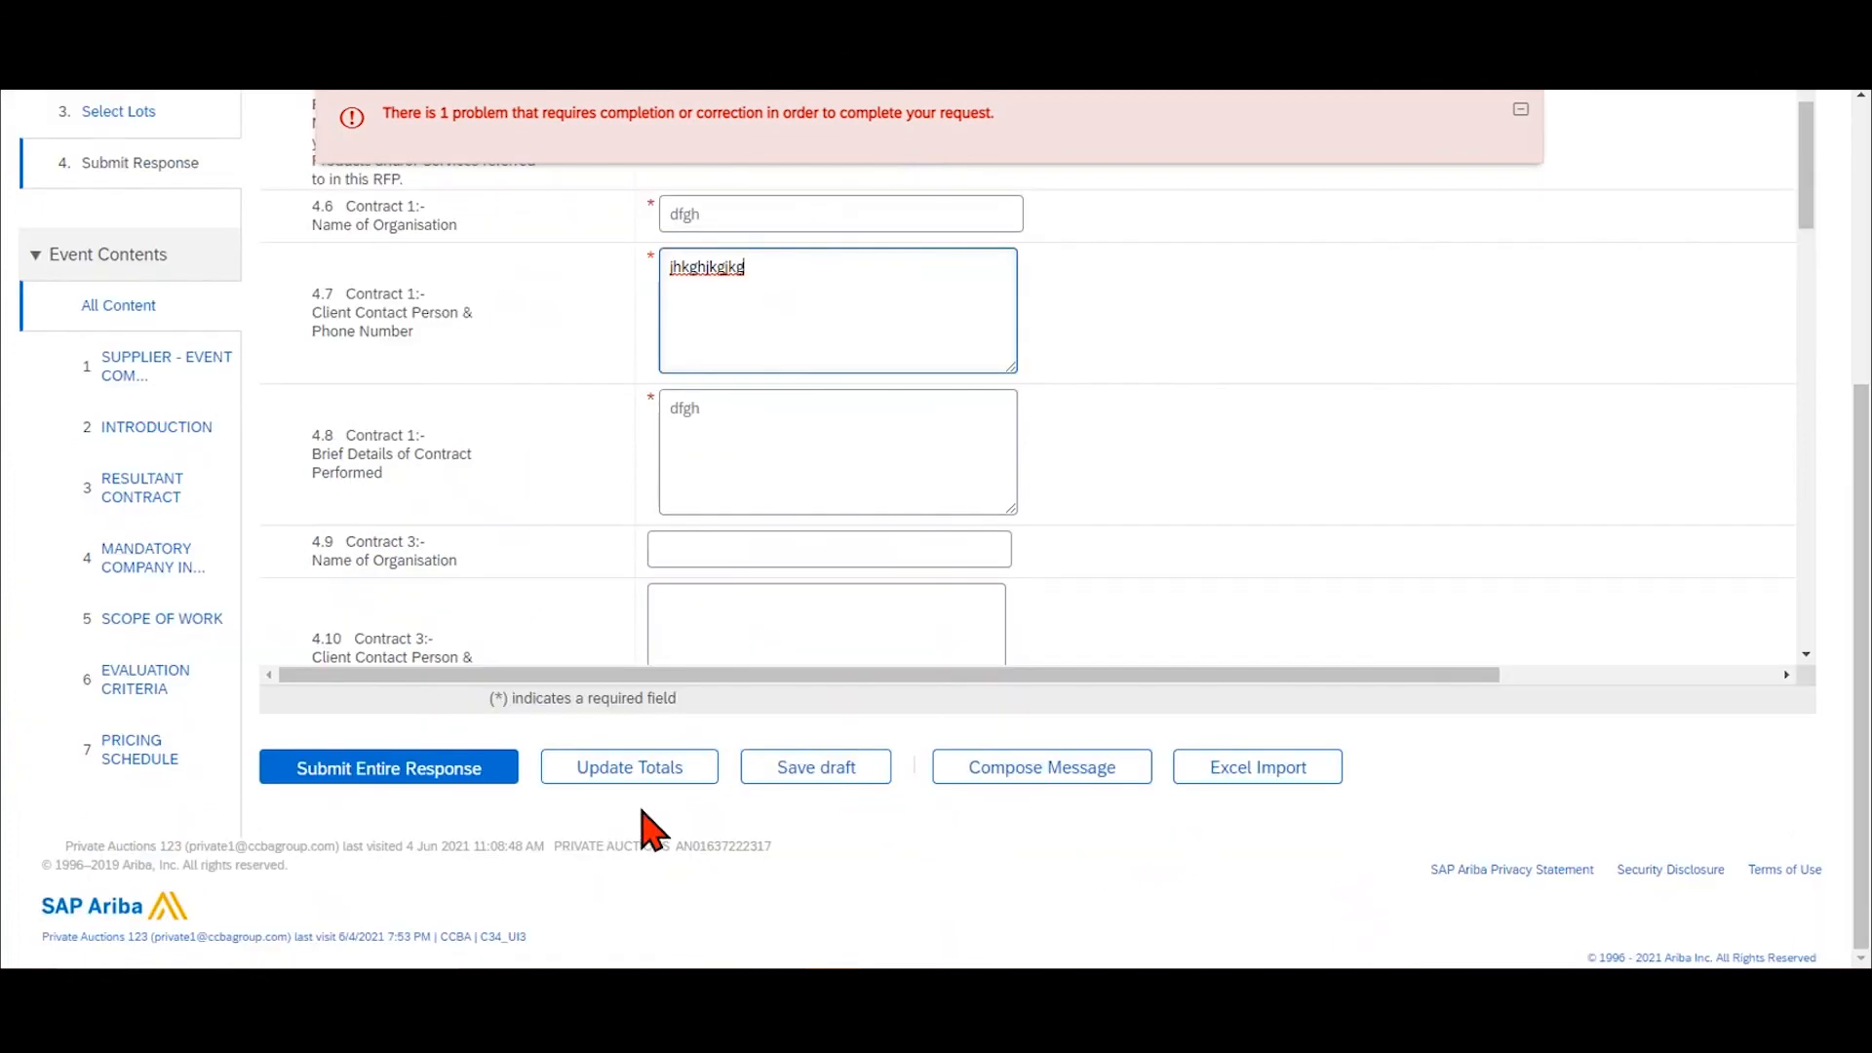
click(382, 772)
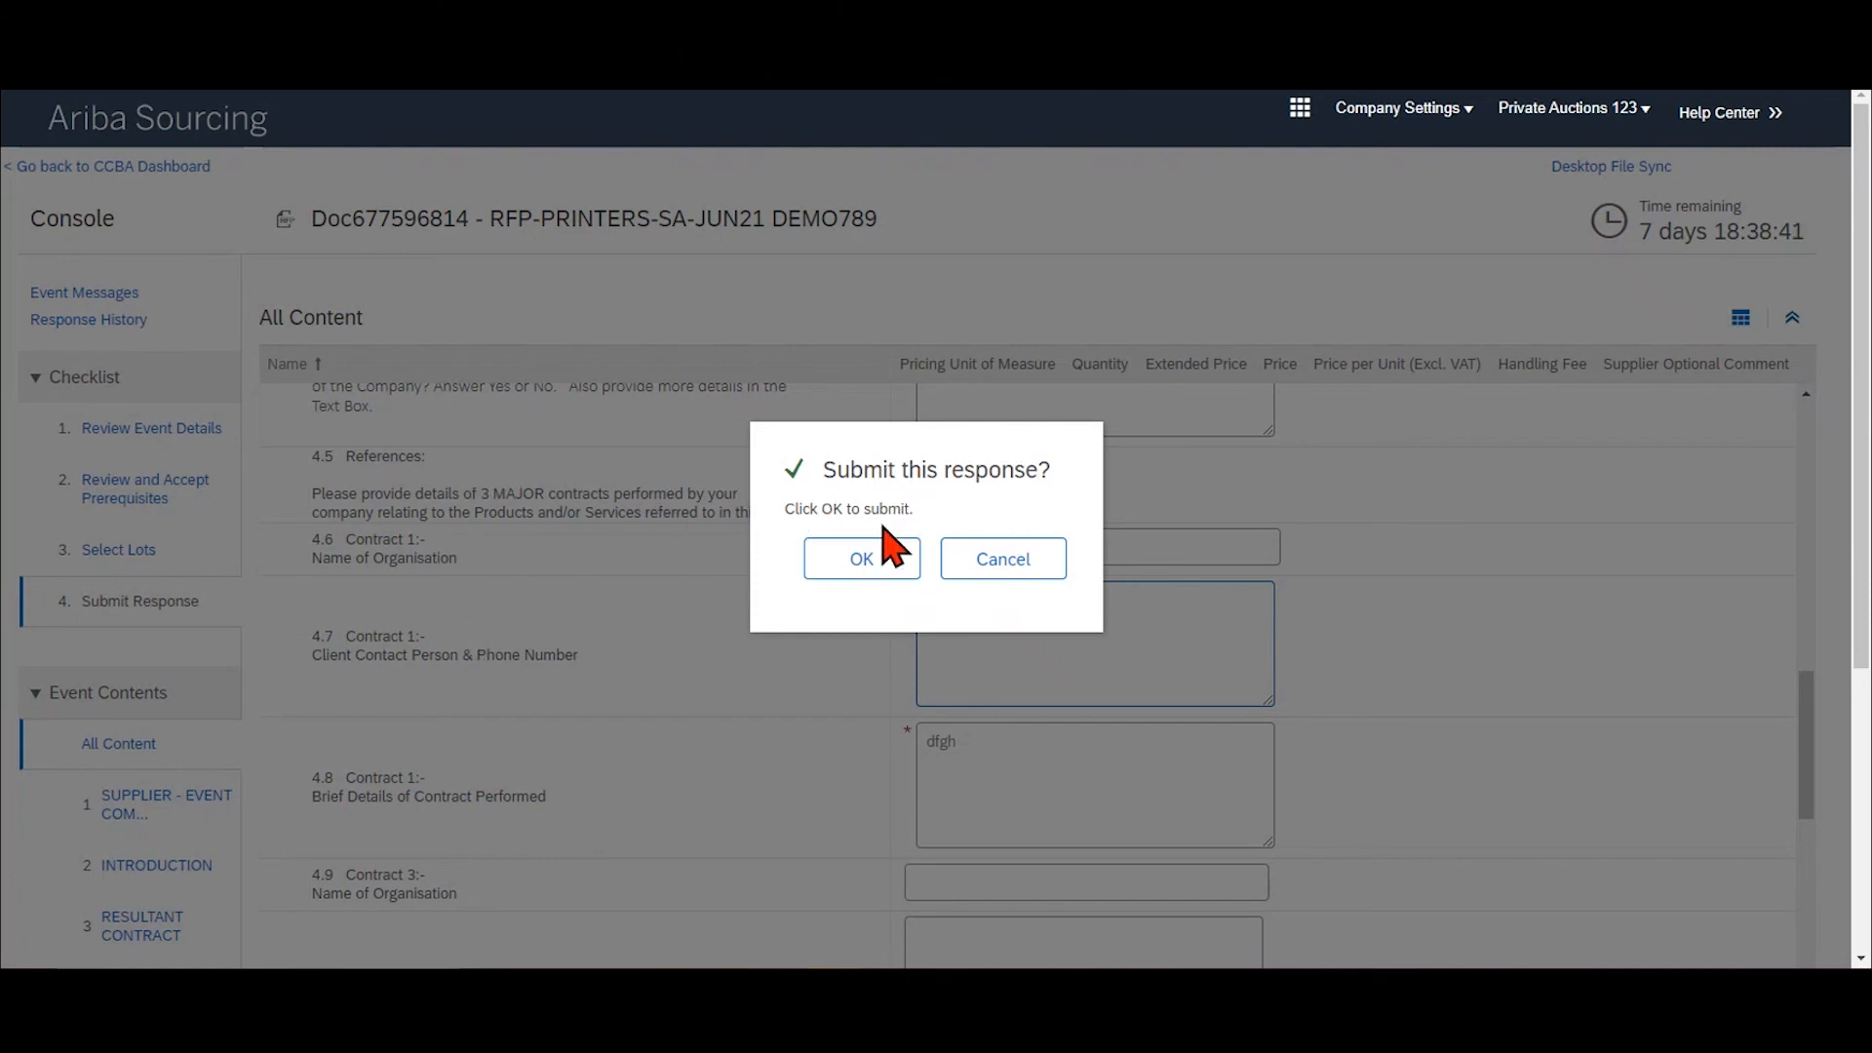
click(862, 560)
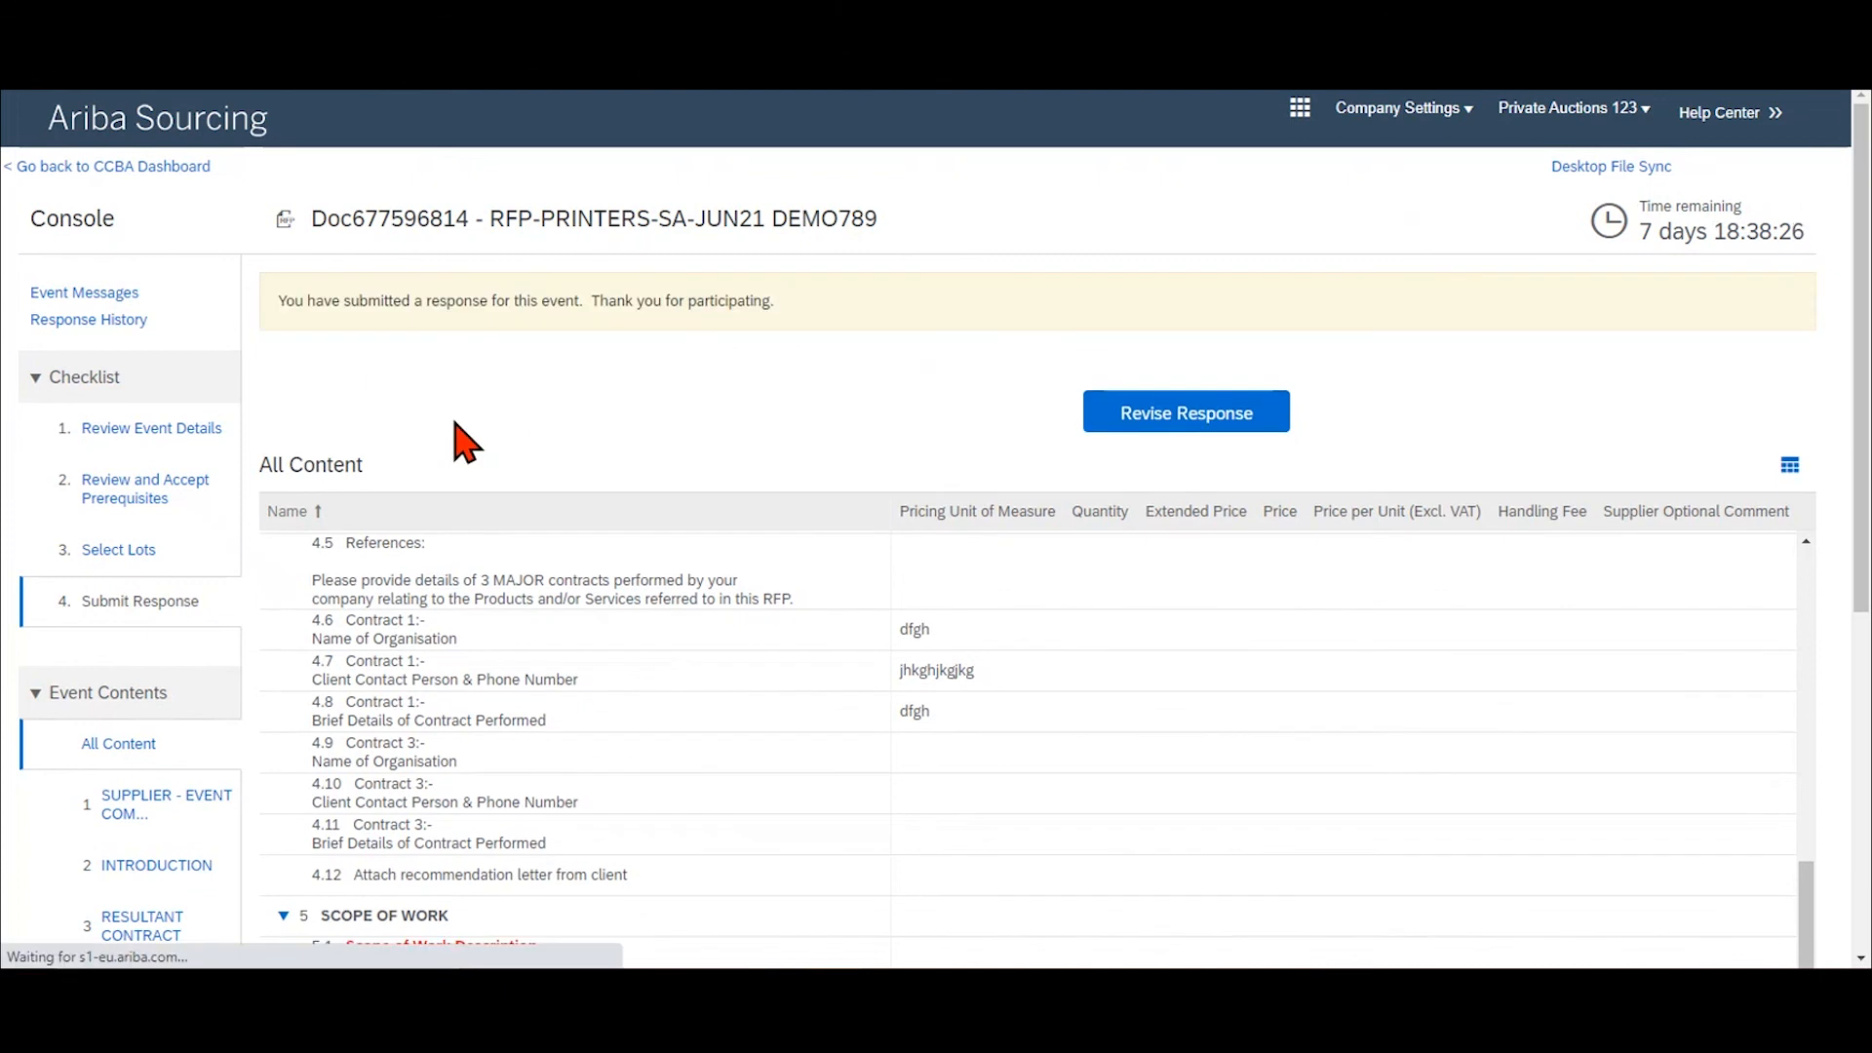
Reopen the submitted response for revision and replace the Contract 1 client contact answer in 4.7 with a phone number.
click(1190, 419)
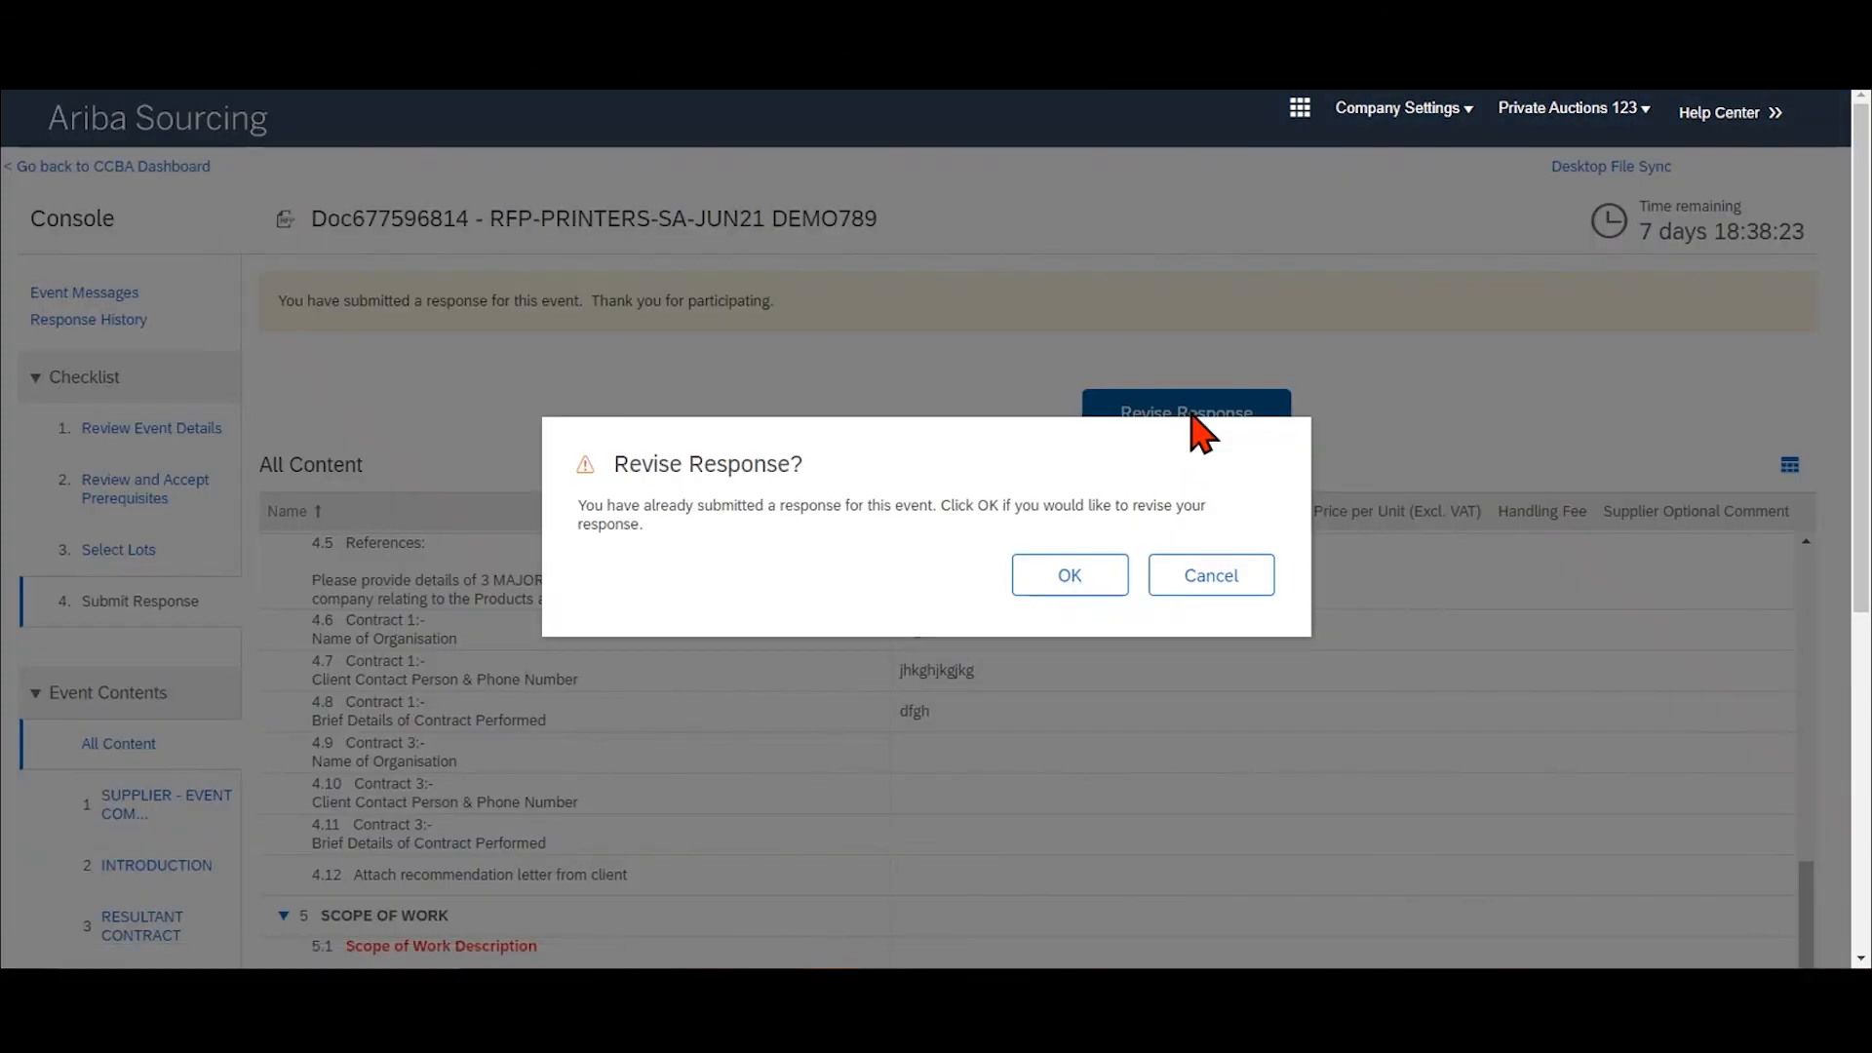
click(1068, 583)
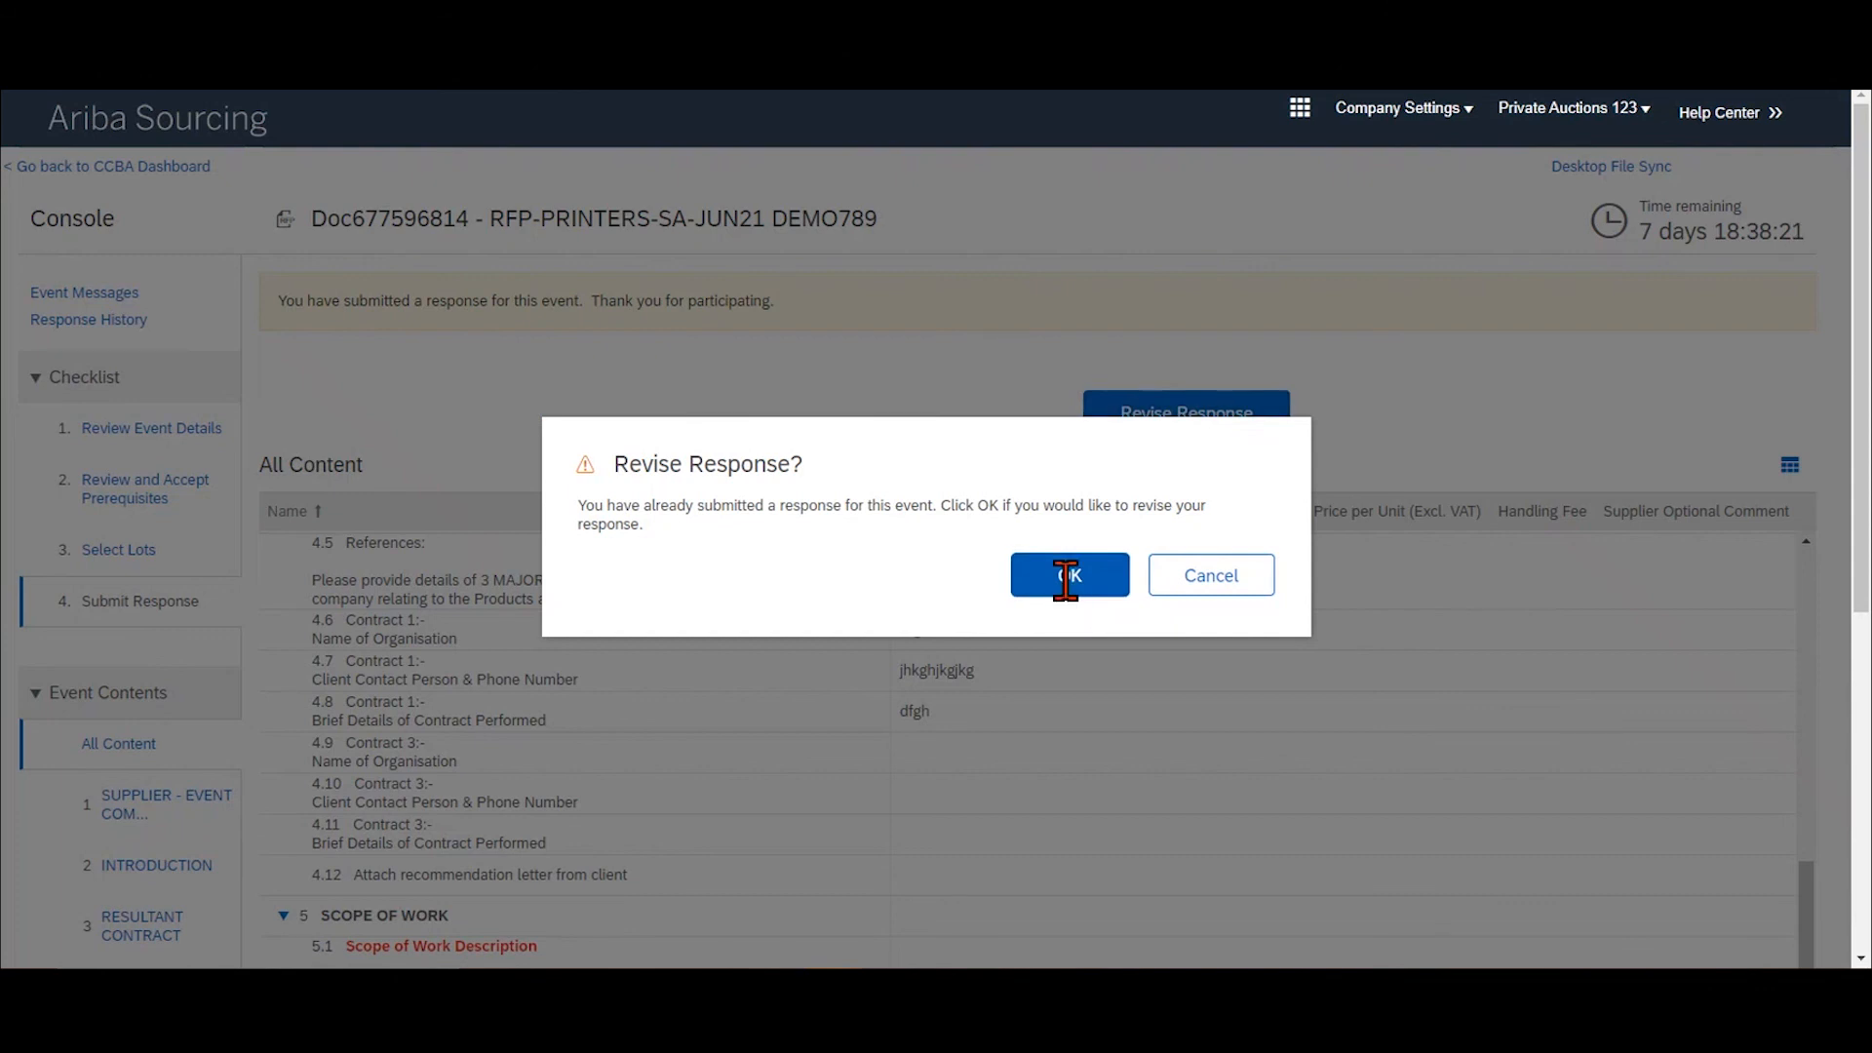
click(1028, 535)
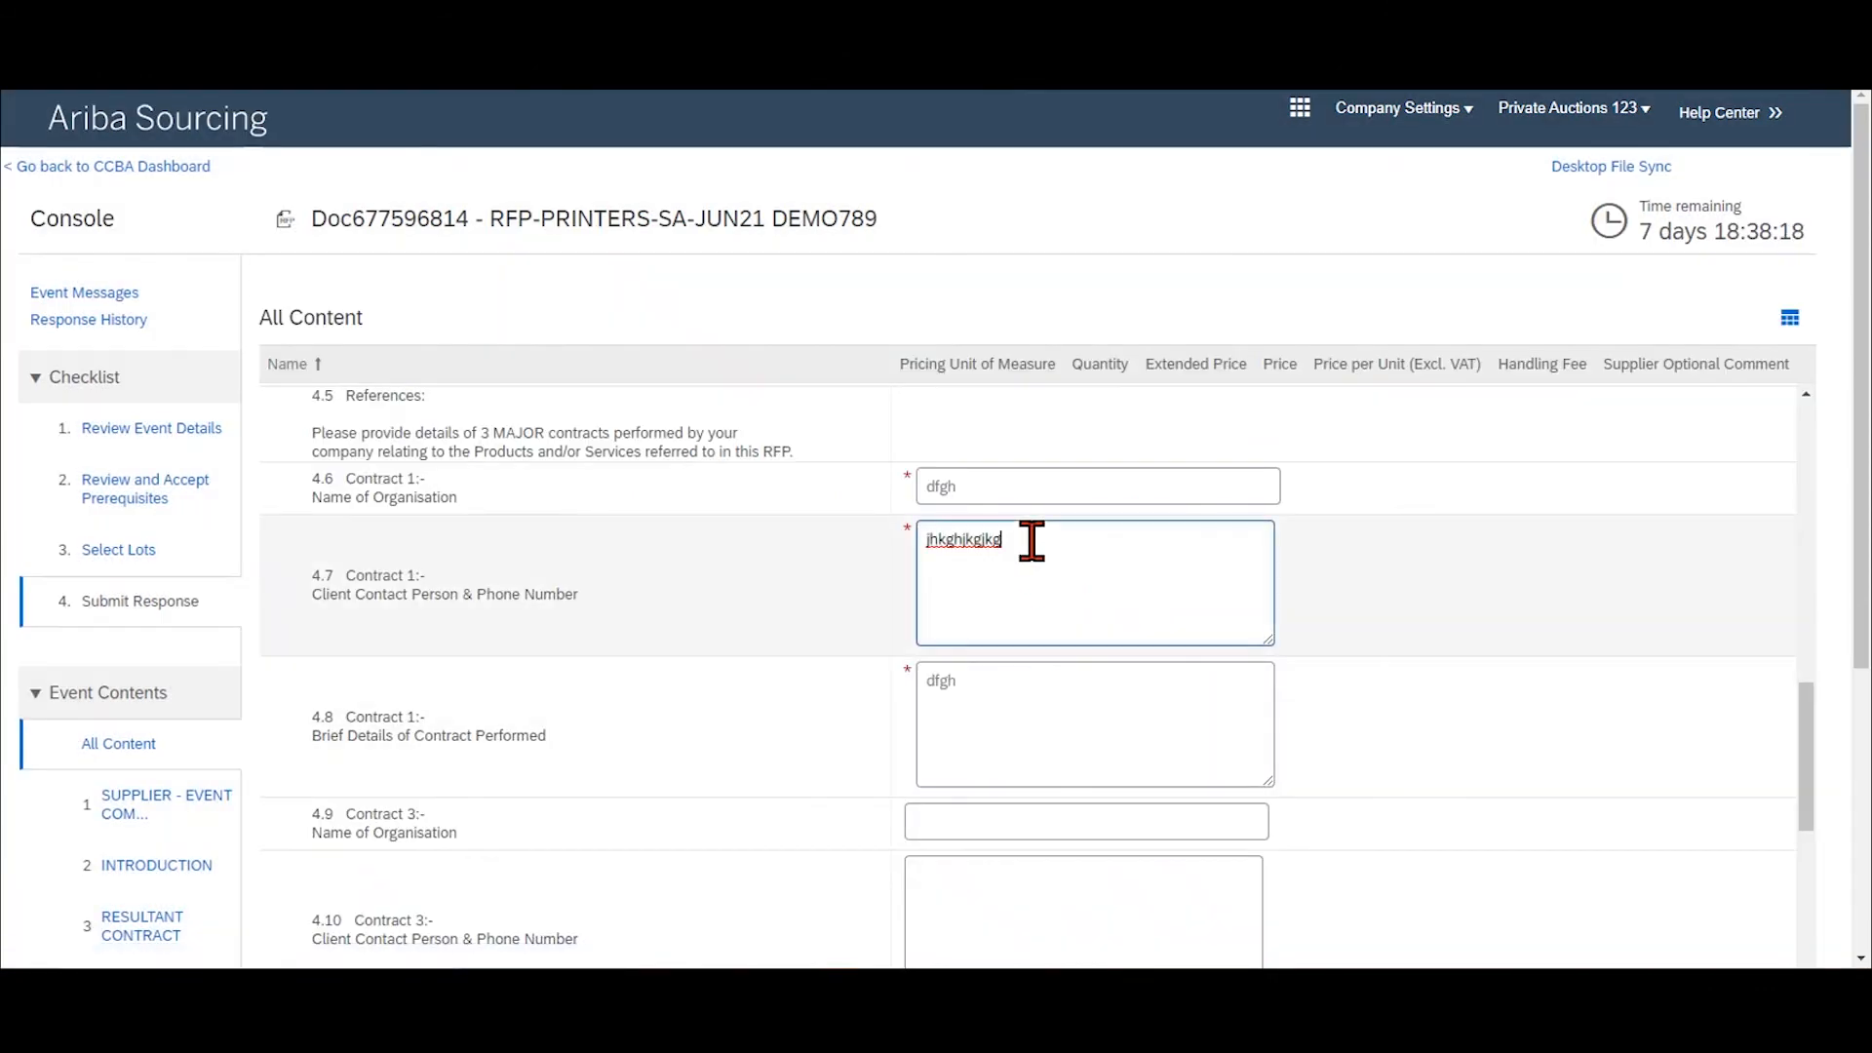
drag(1011, 538, 883, 556)
text(654654646)
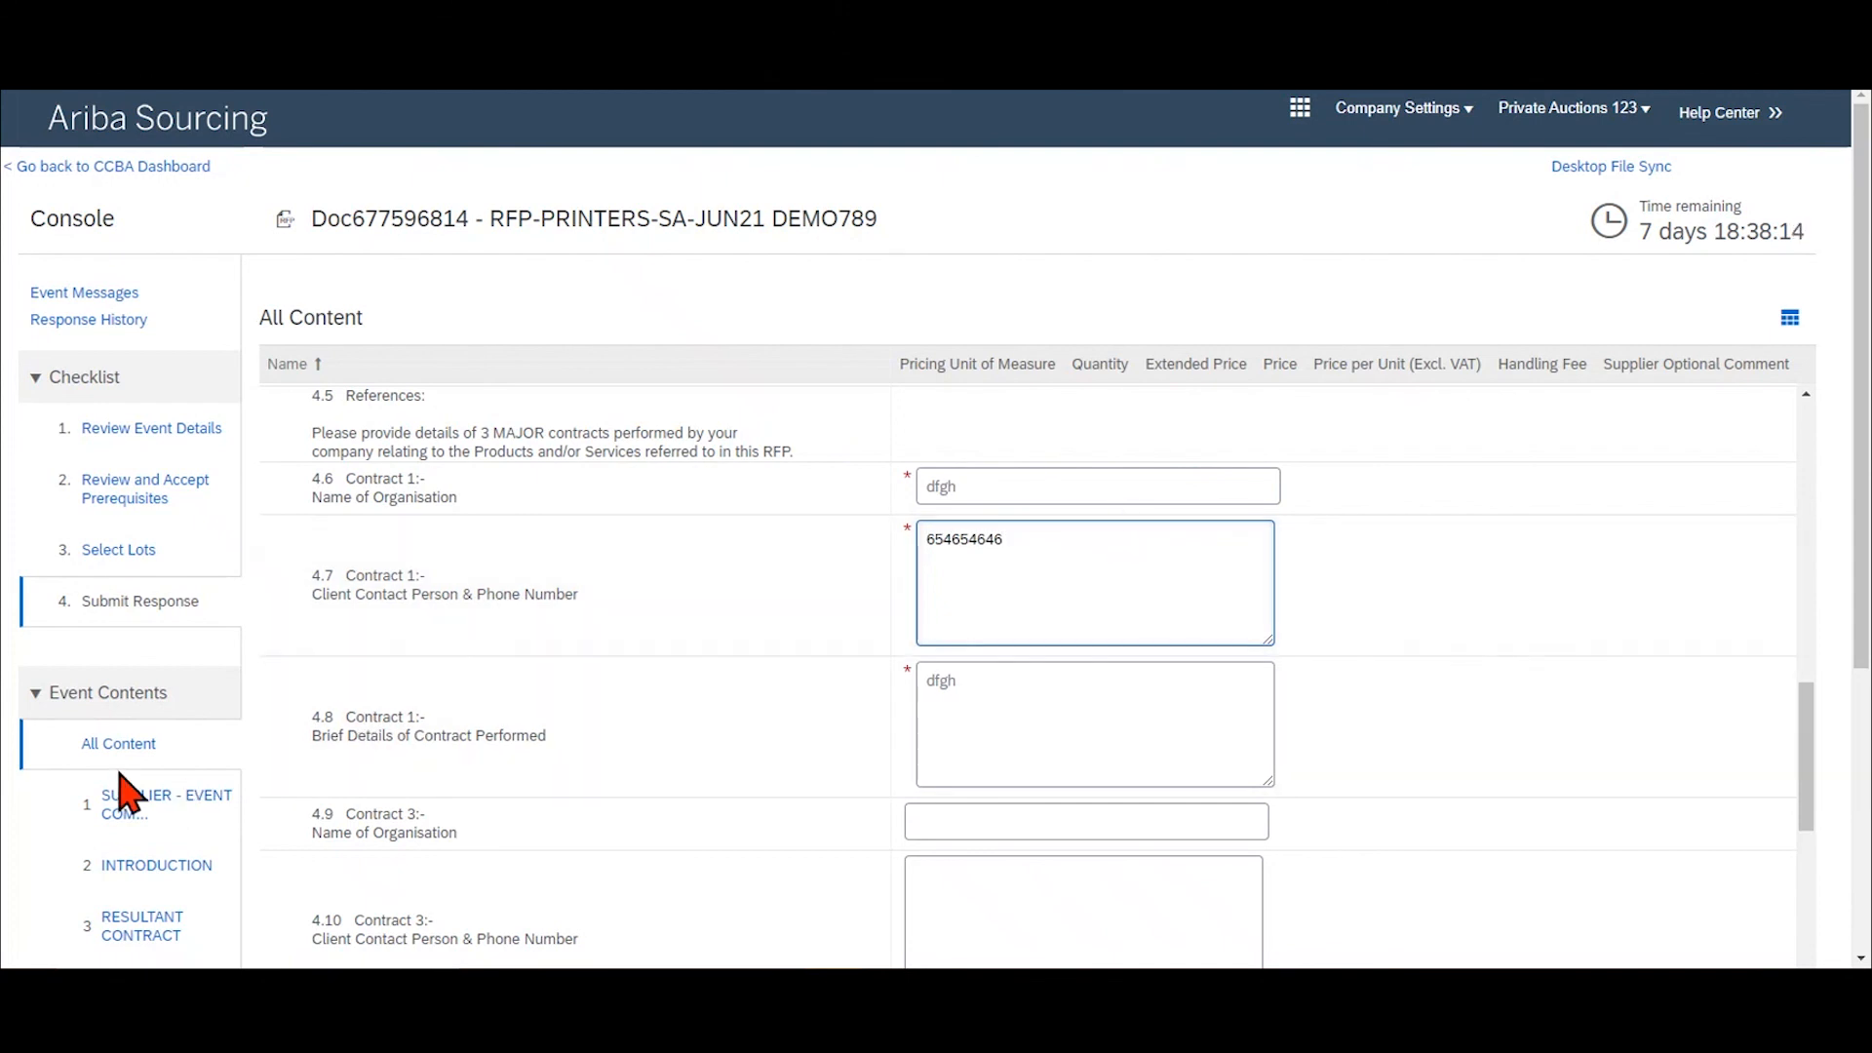
scroll(126, 785, down, 5)
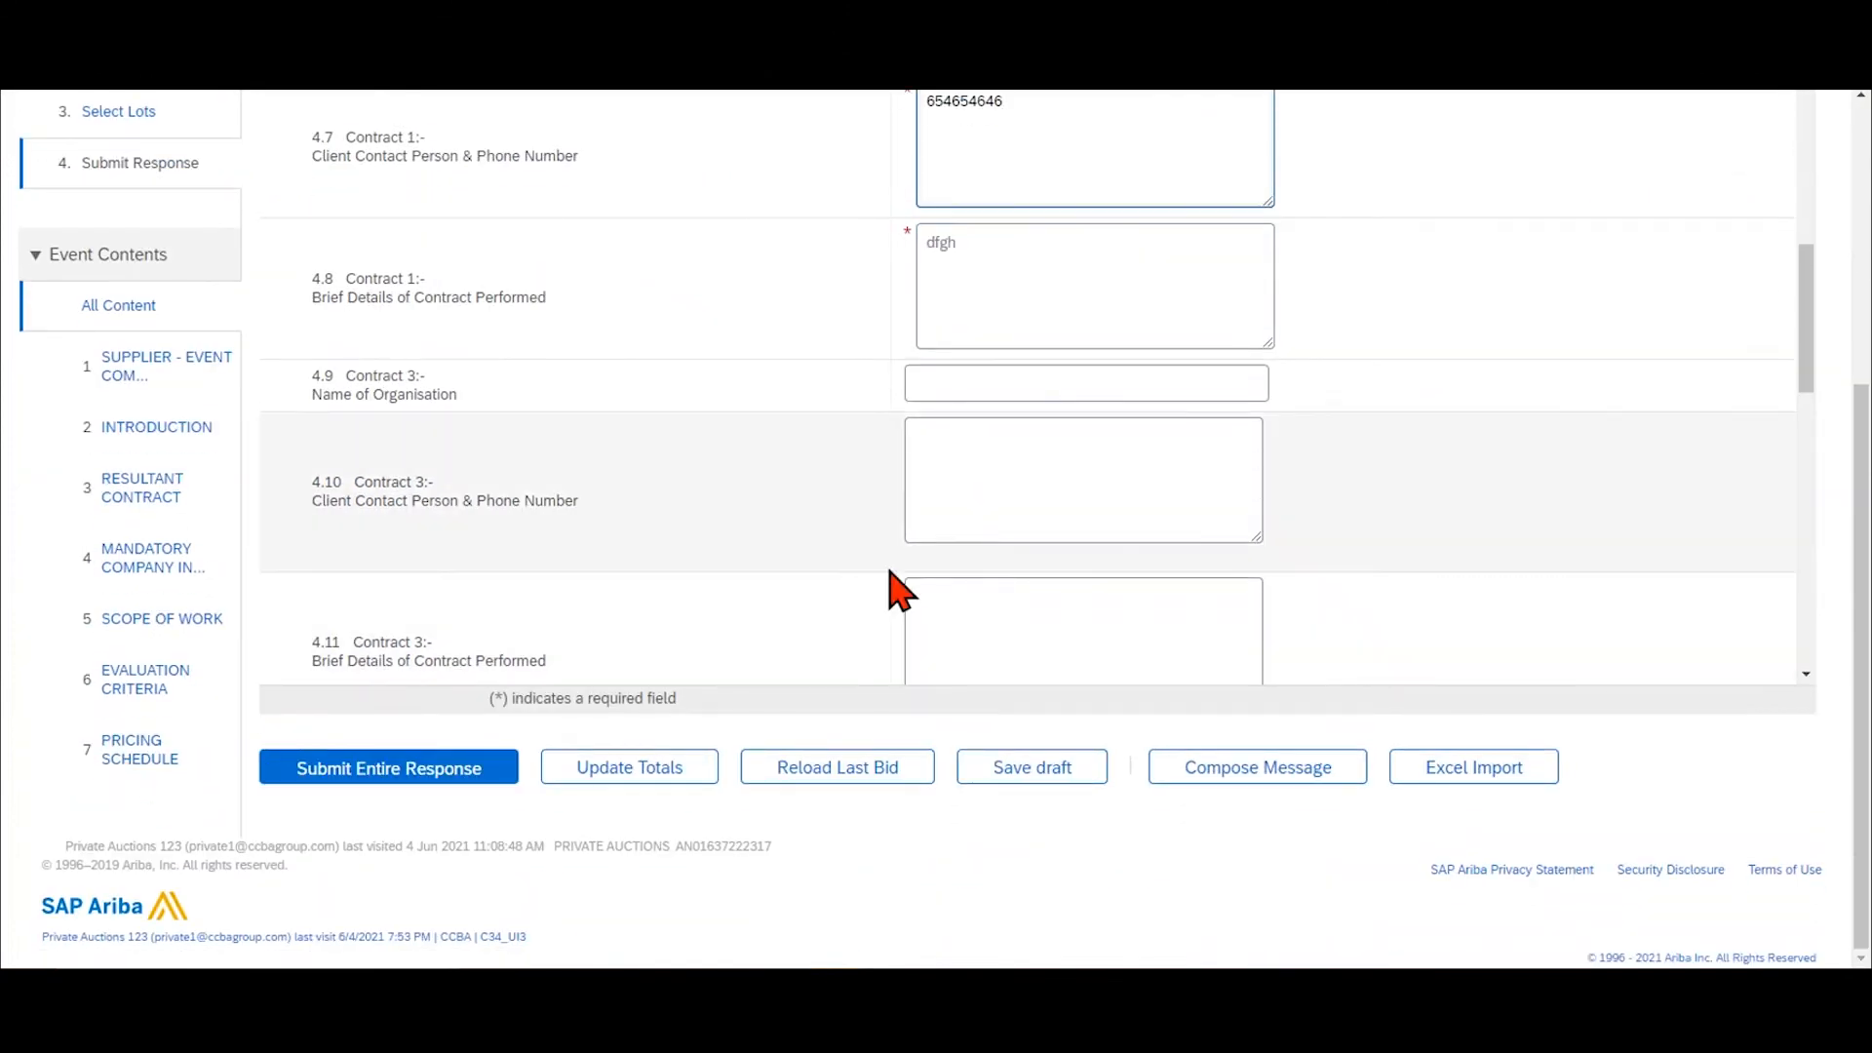
Submit the entire revised response for RFP-PRINTERS-SA-JUN21 DEMO789 and confirm the submission.
click(390, 785)
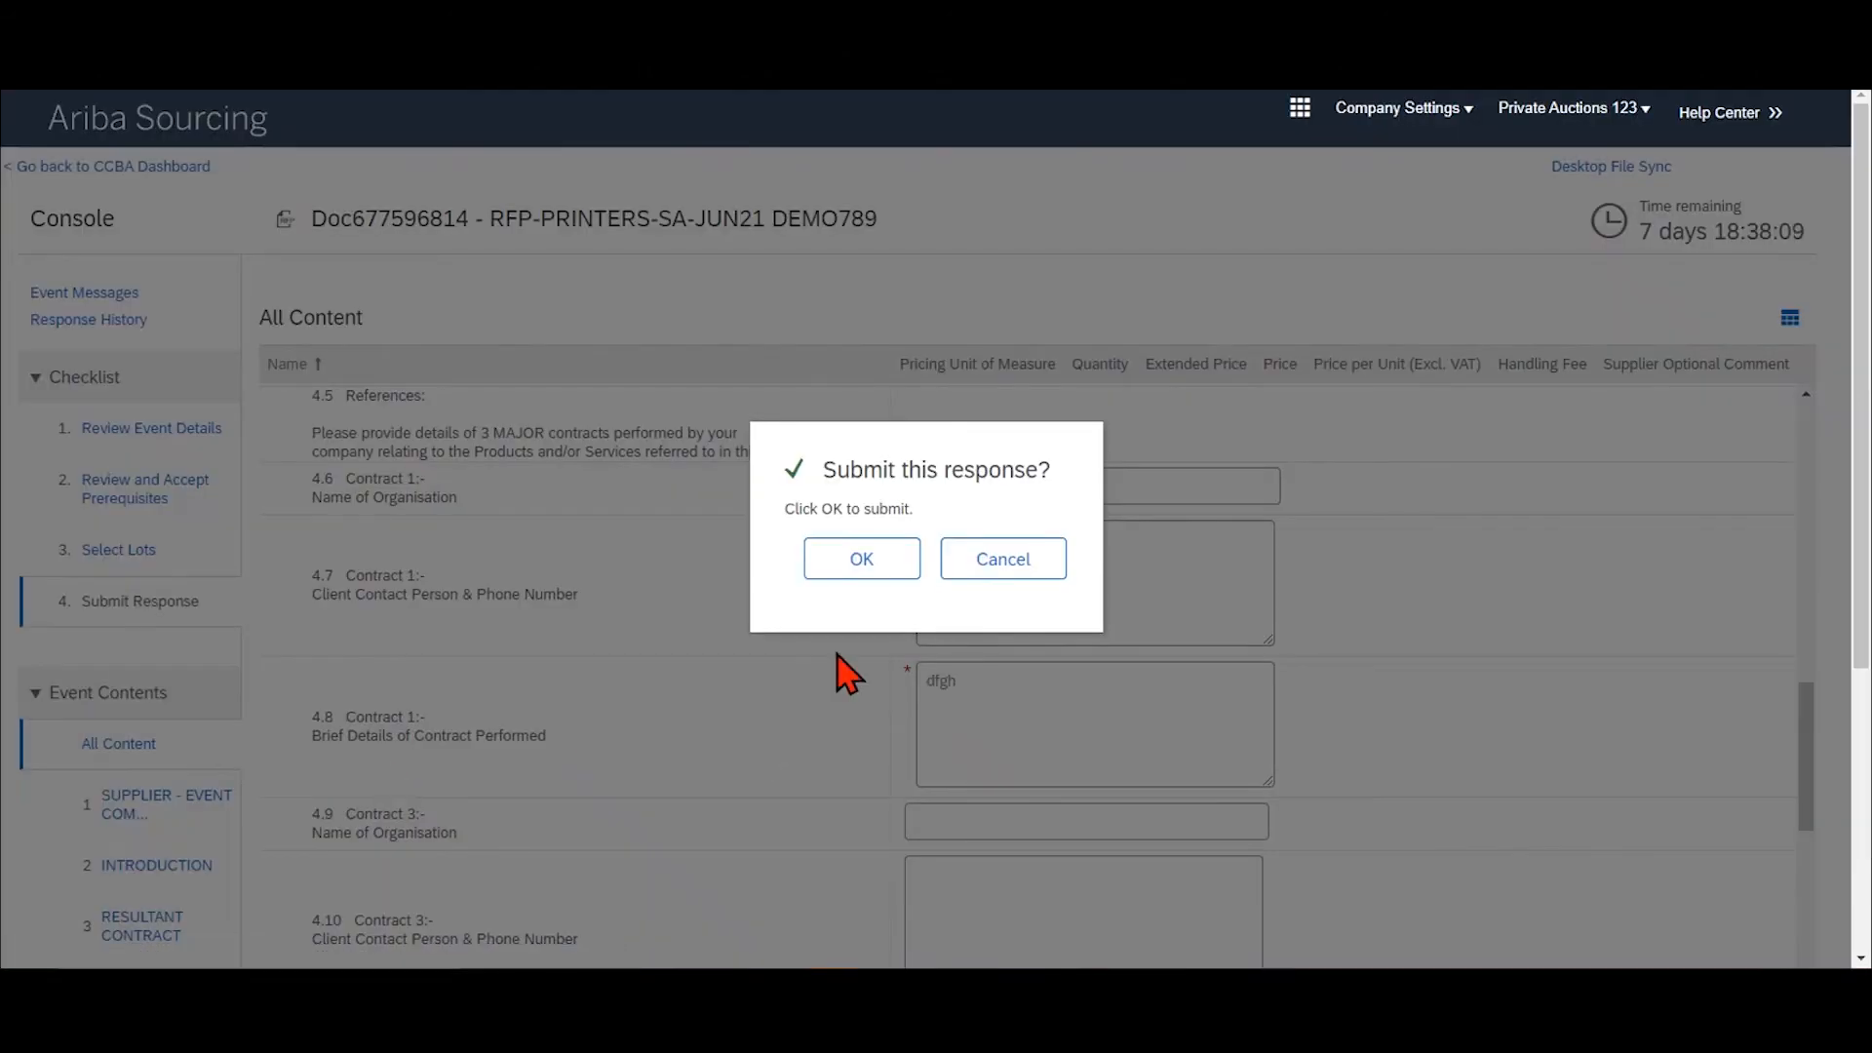
click(861, 559)
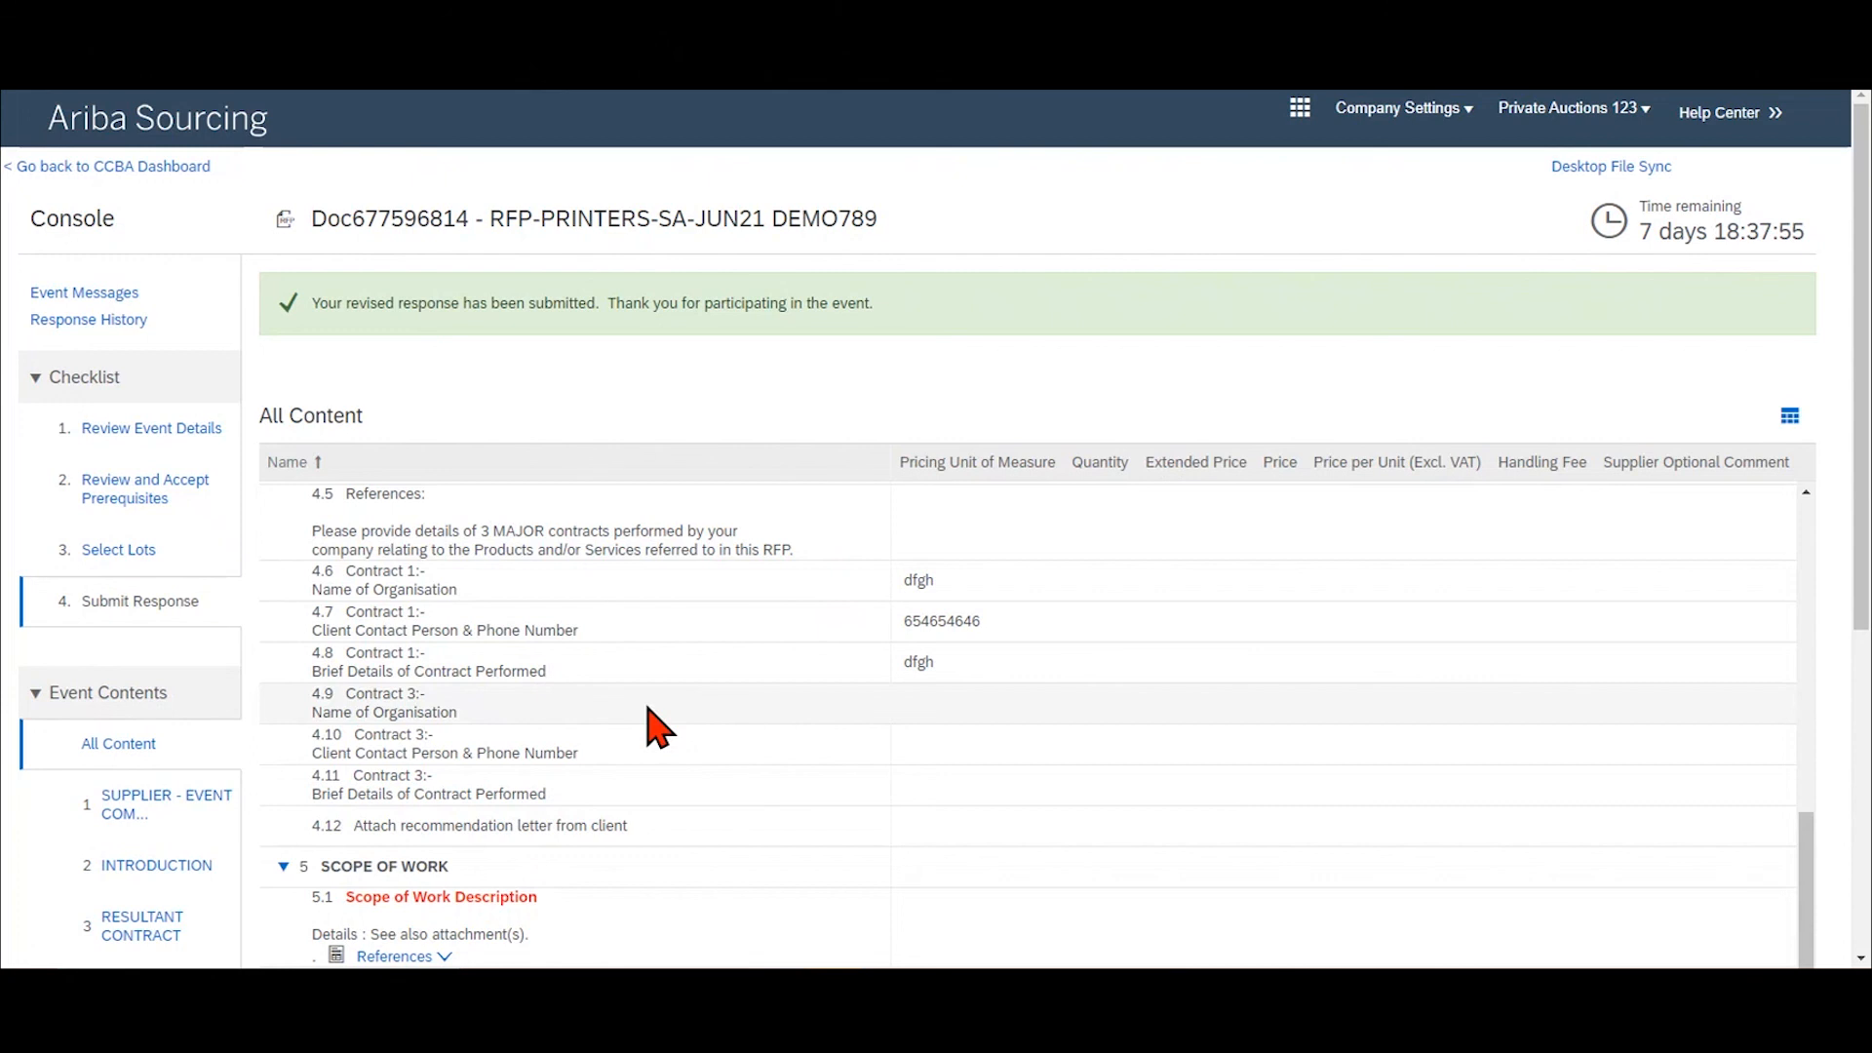
scroll(651, 722, up, 1)
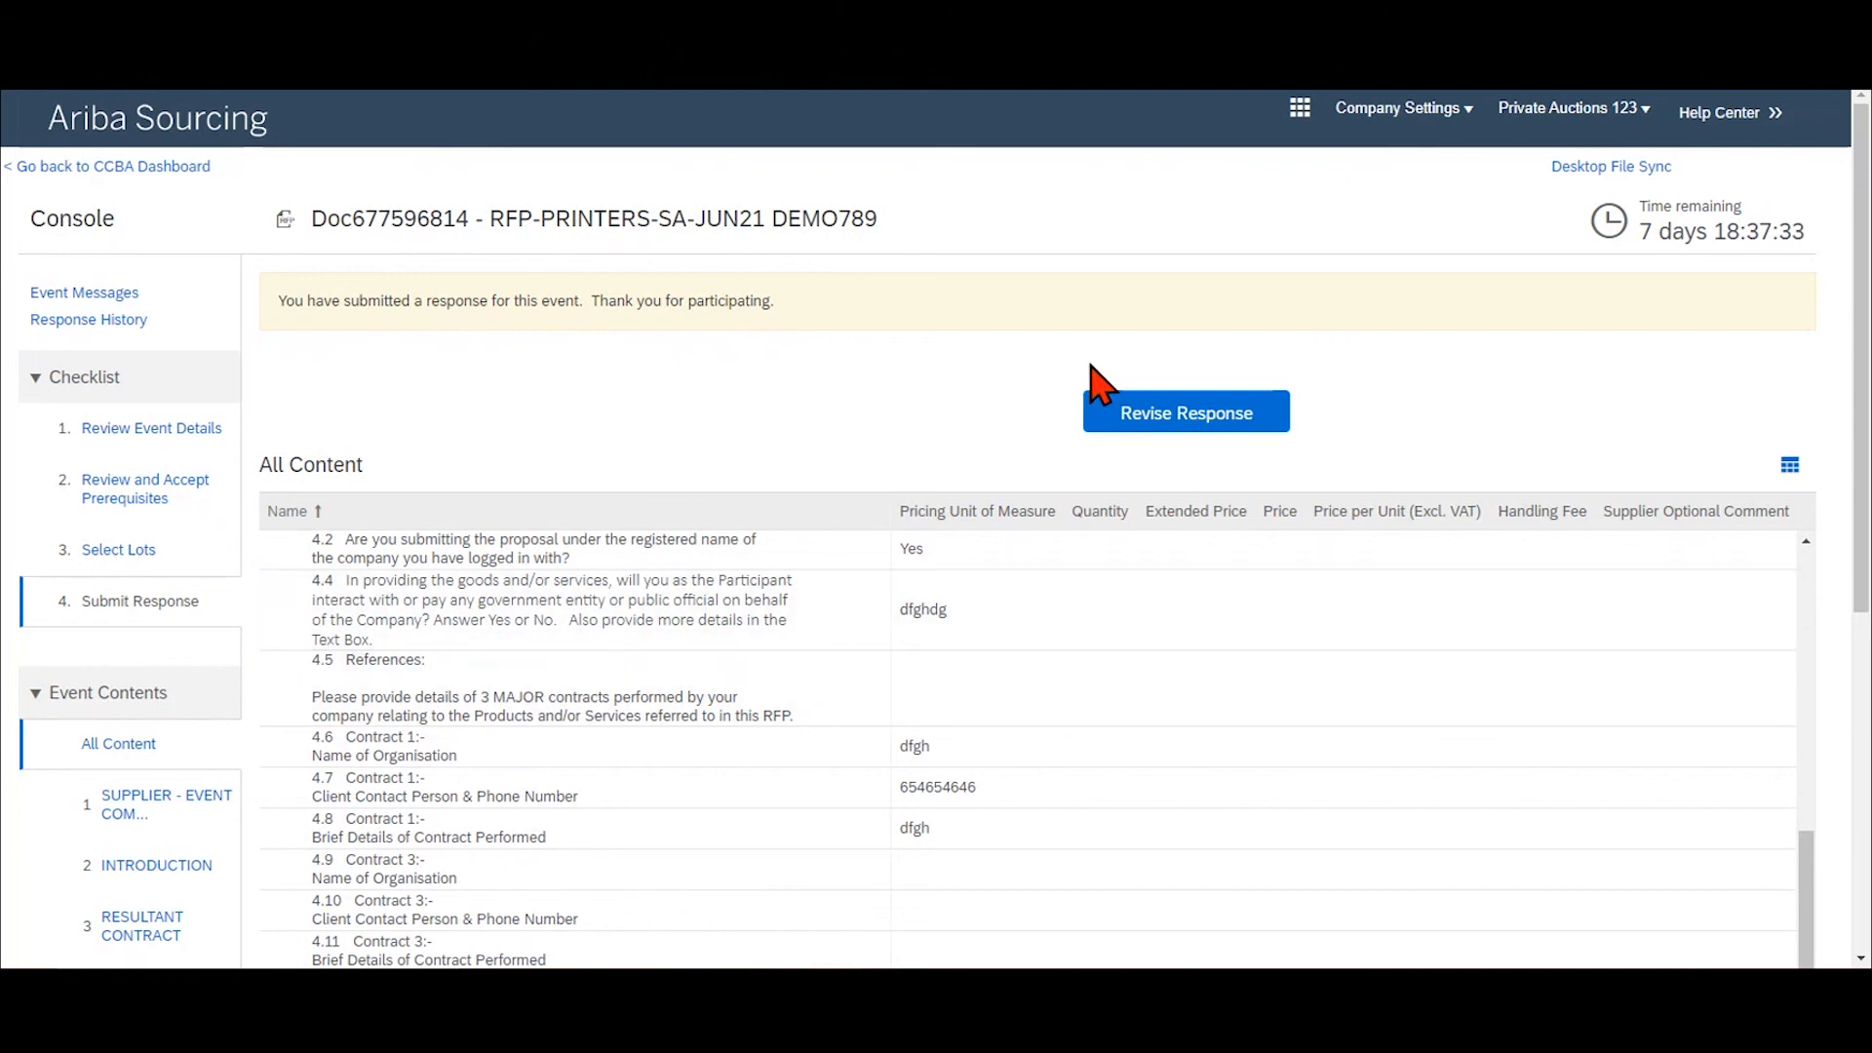
Log out of the supplier account from the CCBA dashboard and switch to the buyer-side window showing the event's invited suppliers.
click(138, 170)
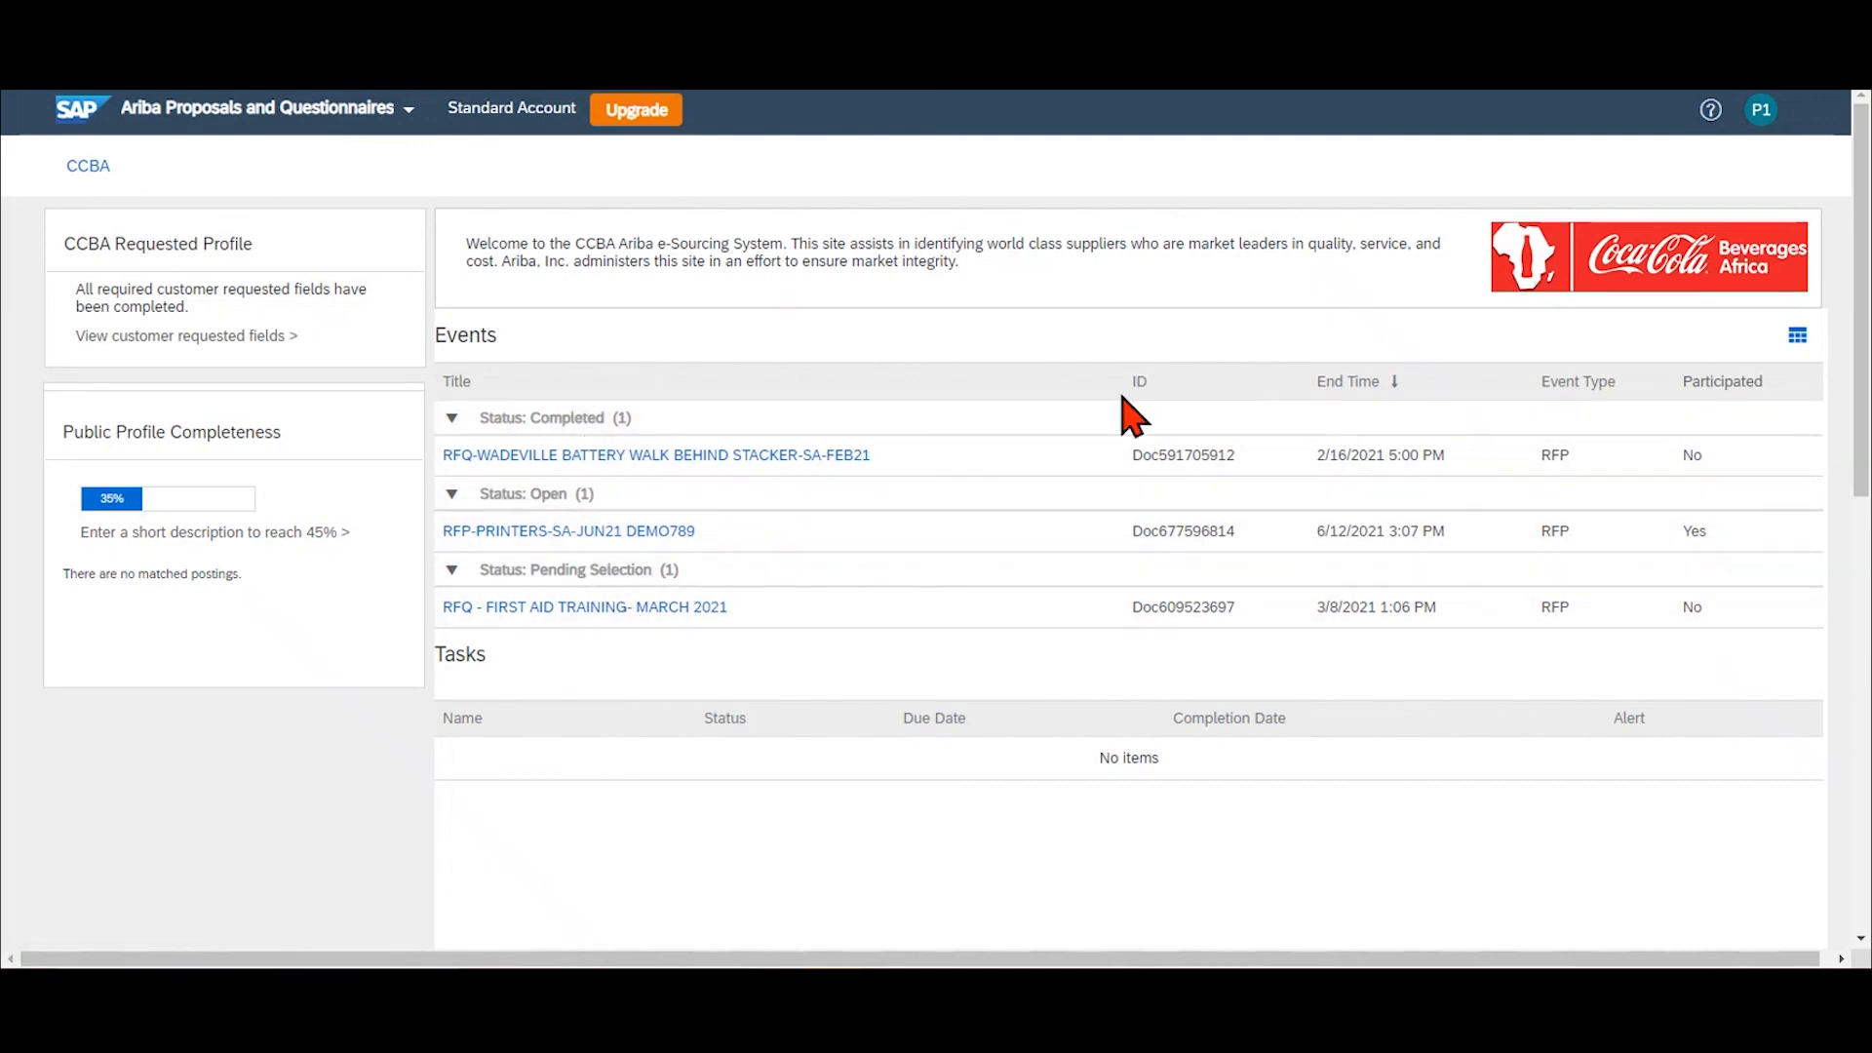
click(1762, 115)
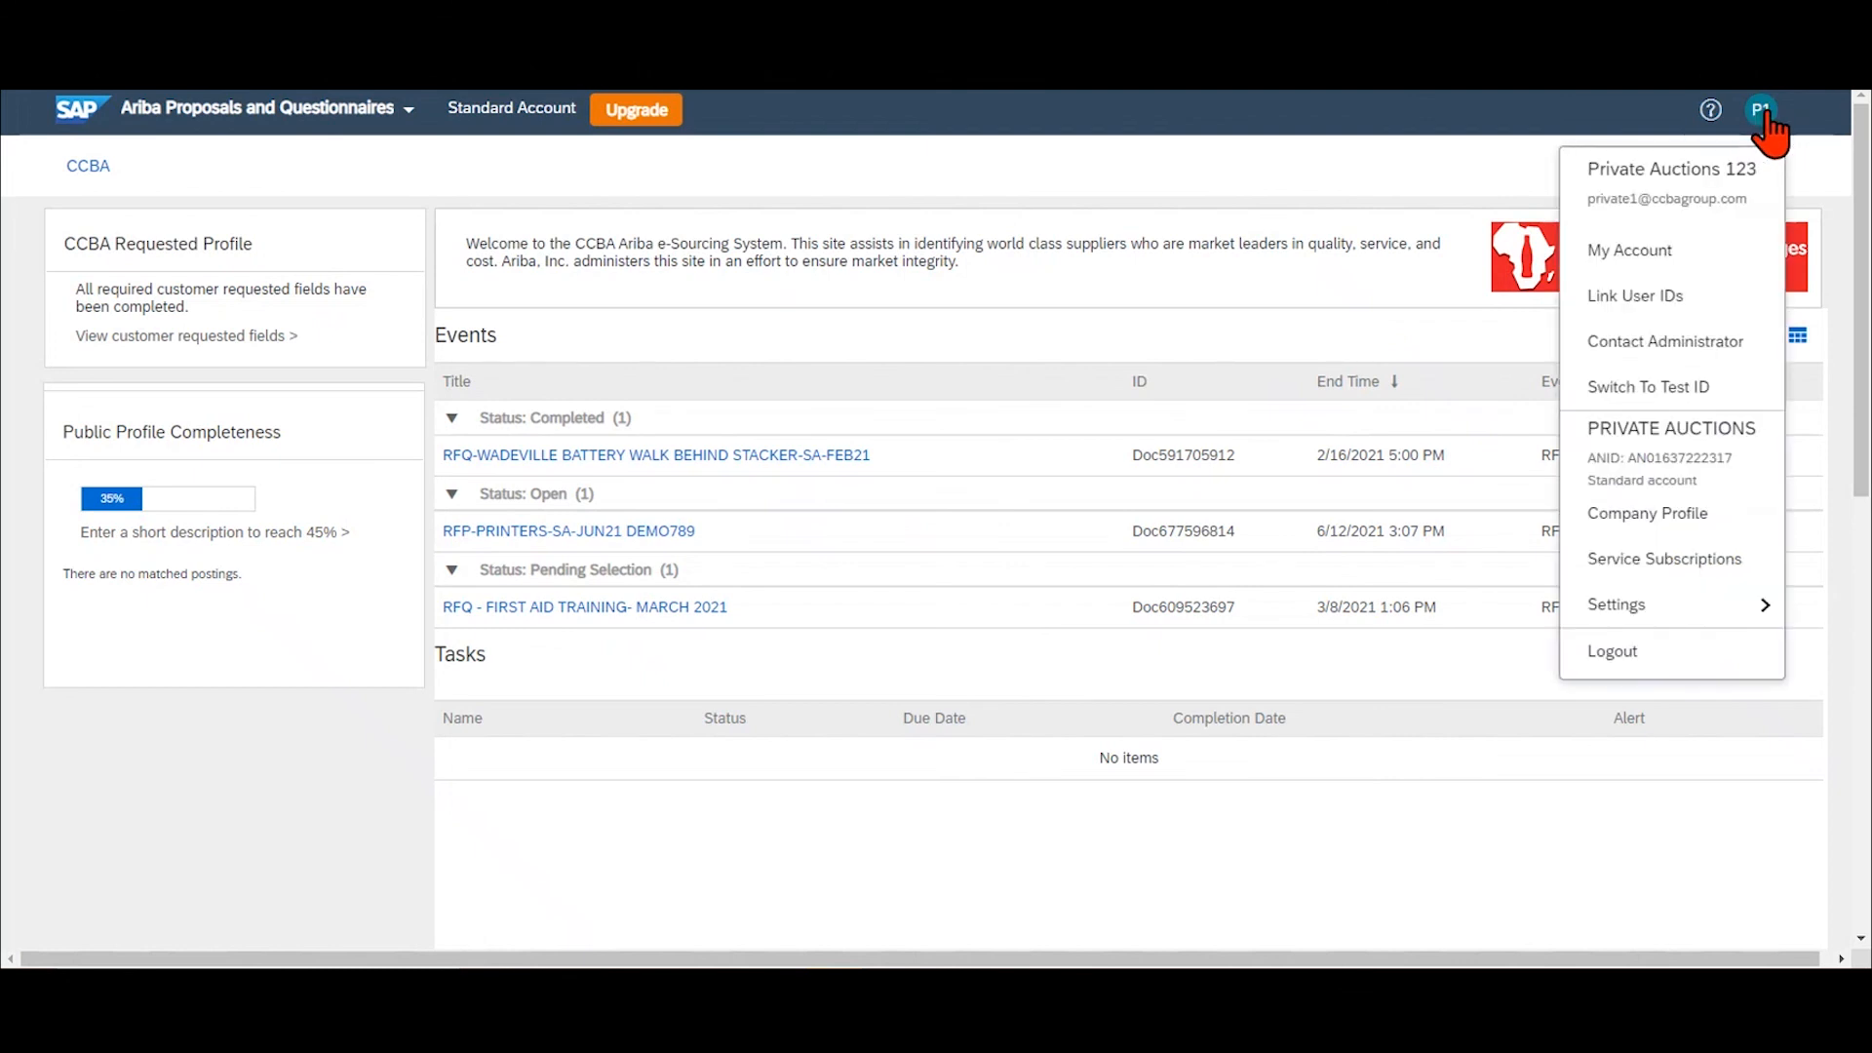
click(1615, 649)
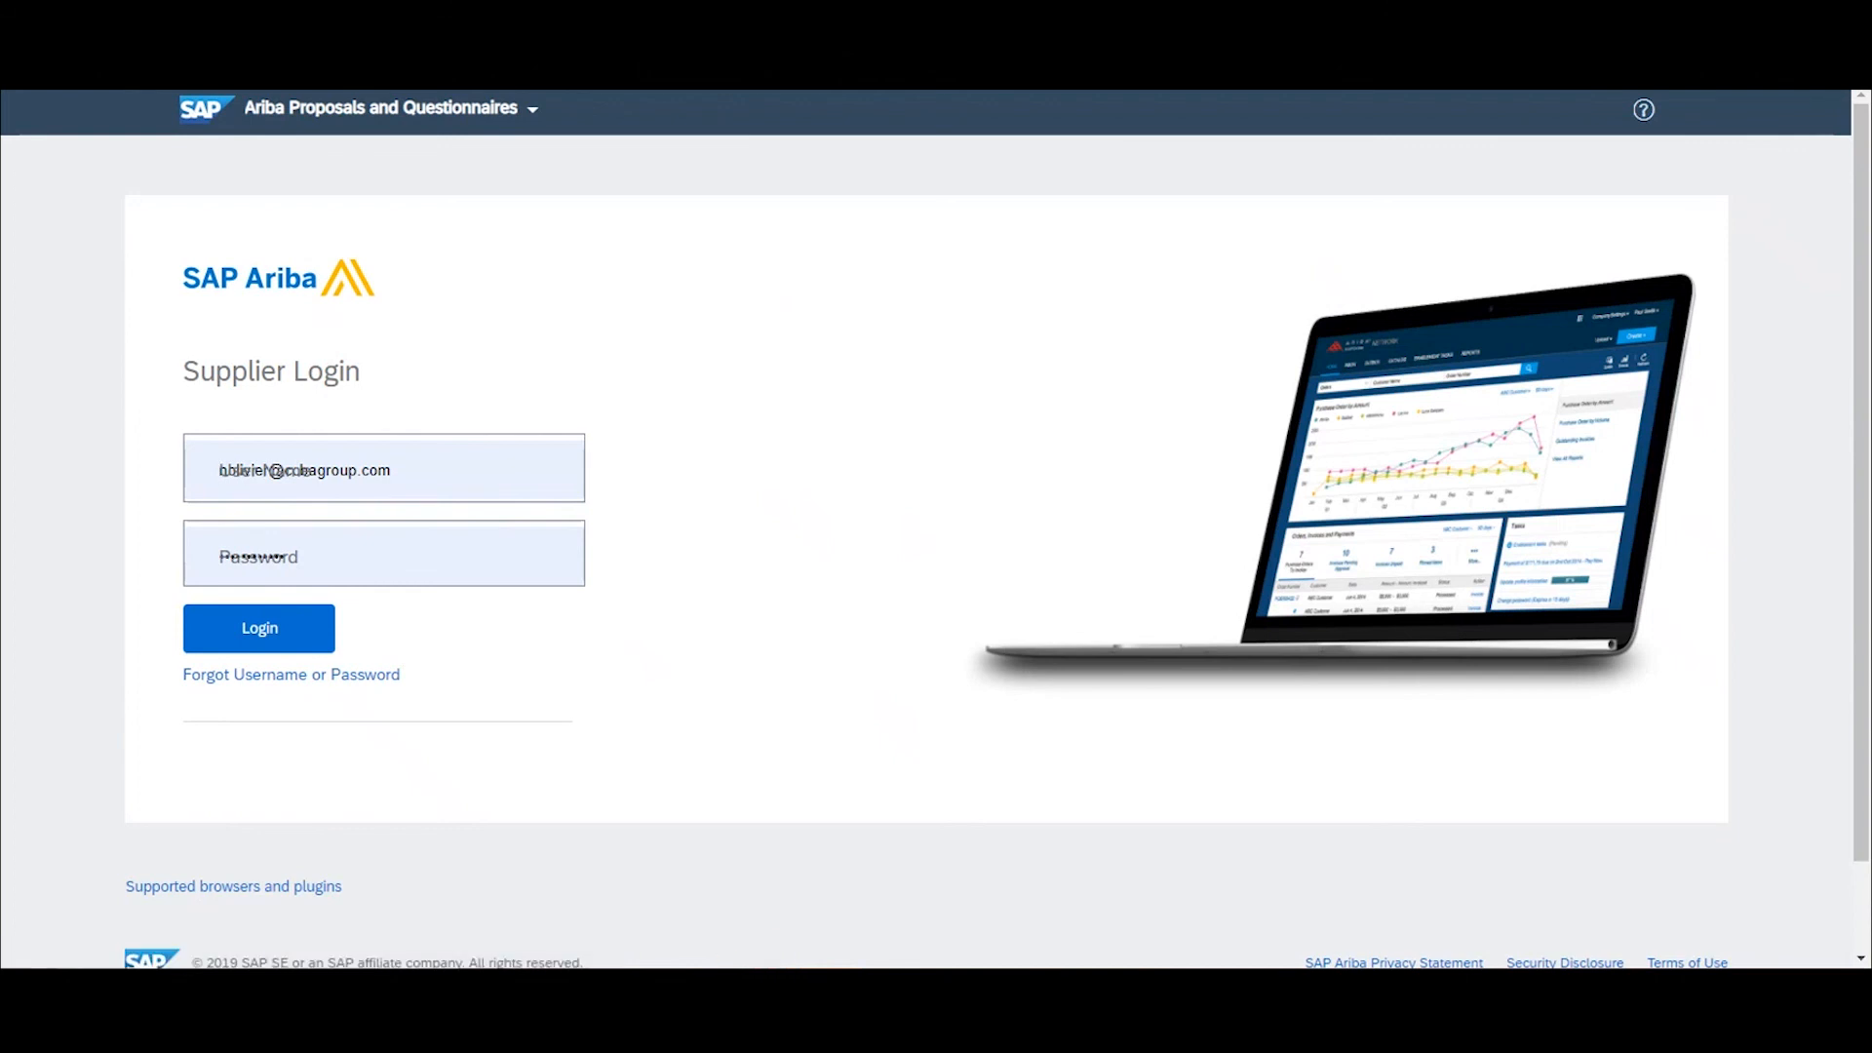
click(833, 986)
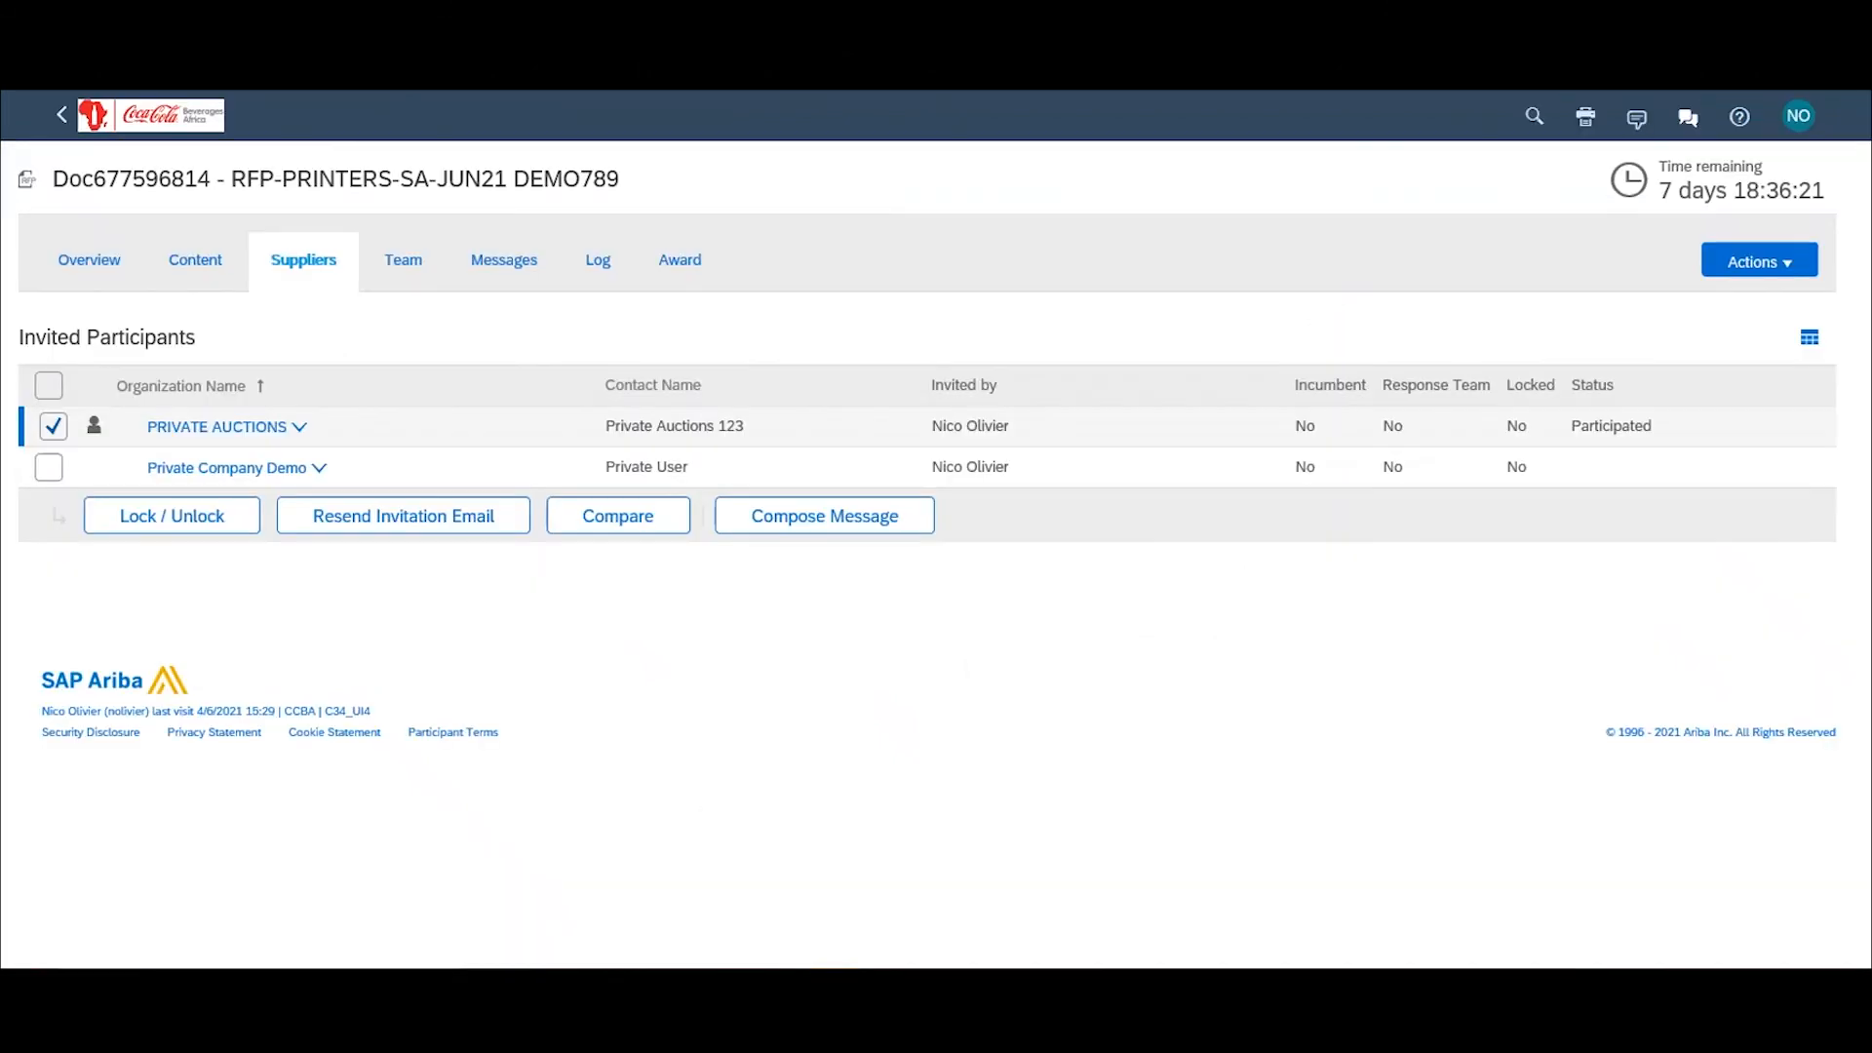